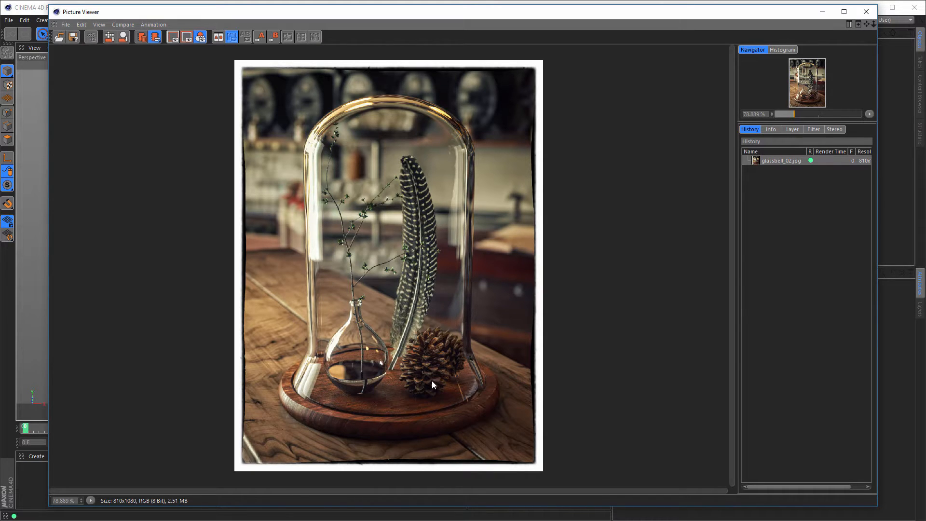
Examine the glass bell reference image, including the wooden base, pine cones and vase, and close the image viewer.
{"action": "scroll", "coordinate": [432, 405], "scroll_direction": "up", "scroll_amount": 5}
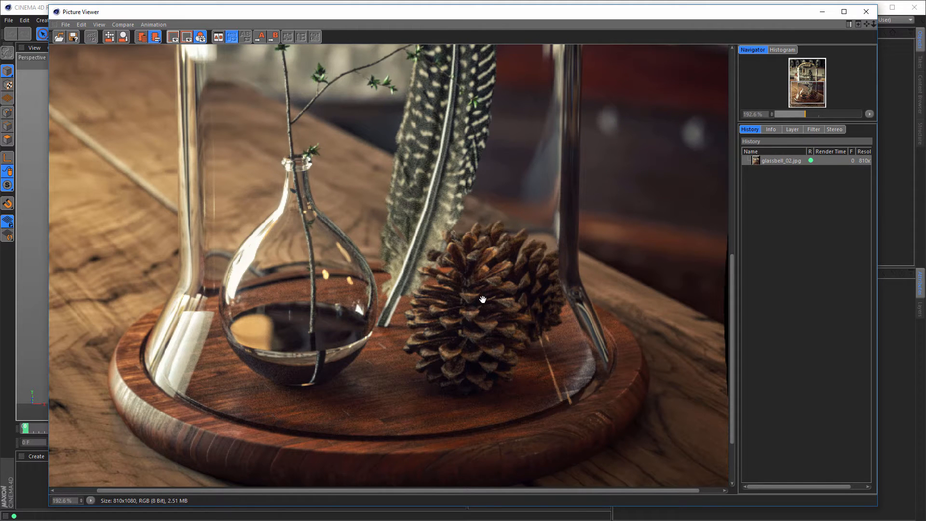
{"action": "scroll", "coordinate": [397, 366], "scroll_direction": "down", "scroll_amount": 5}
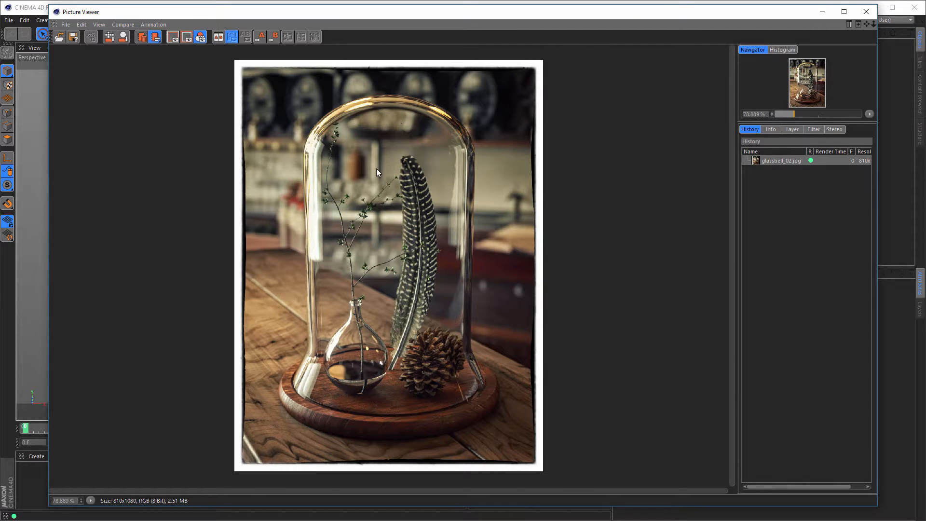
{"action": "scroll", "coordinate": [376, 169], "scroll_direction": "up", "scroll_amount": 1}
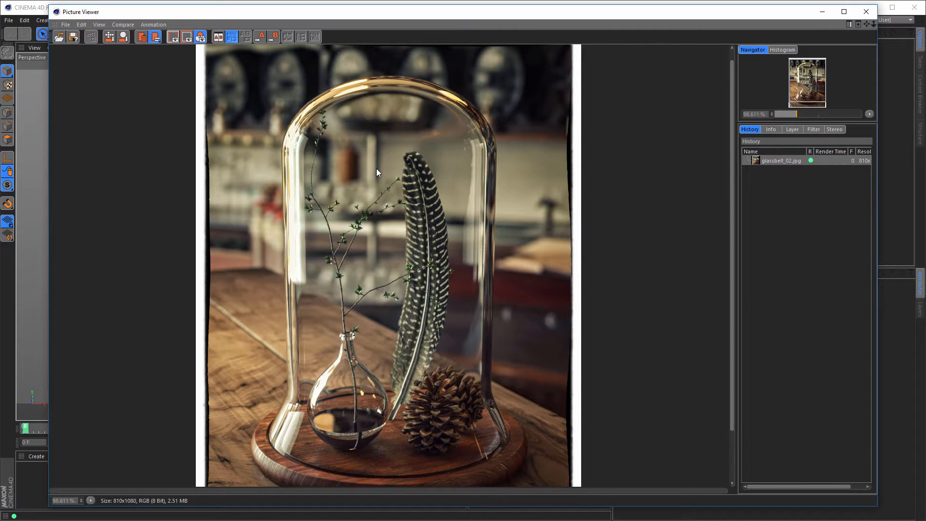
{"action": "scroll", "coordinate": [376, 168], "scroll_direction": "down", "scroll_amount": 1}
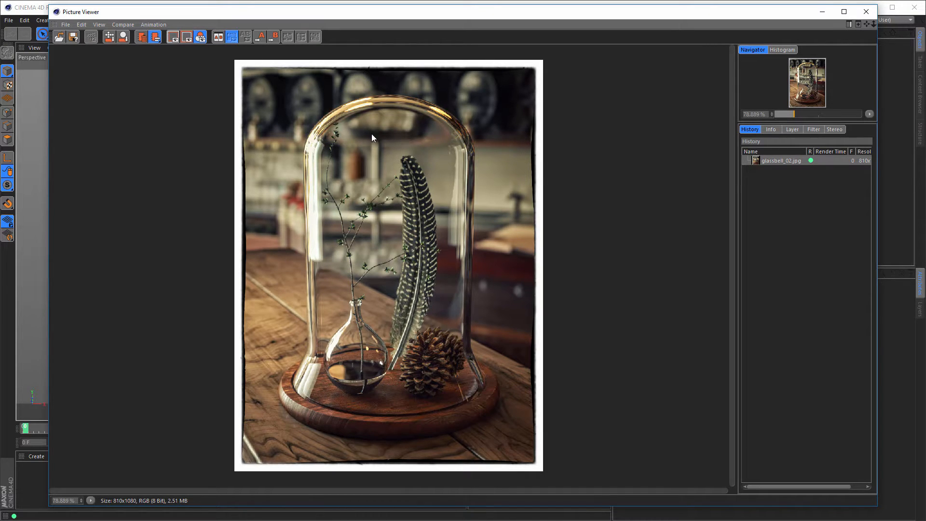
{"action": "scroll", "coordinate": [371, 135], "scroll_direction": "down", "scroll_amount": 1}
{"action": "scroll", "coordinate": [371, 135], "scroll_direction": "up", "scroll_amount": 2}
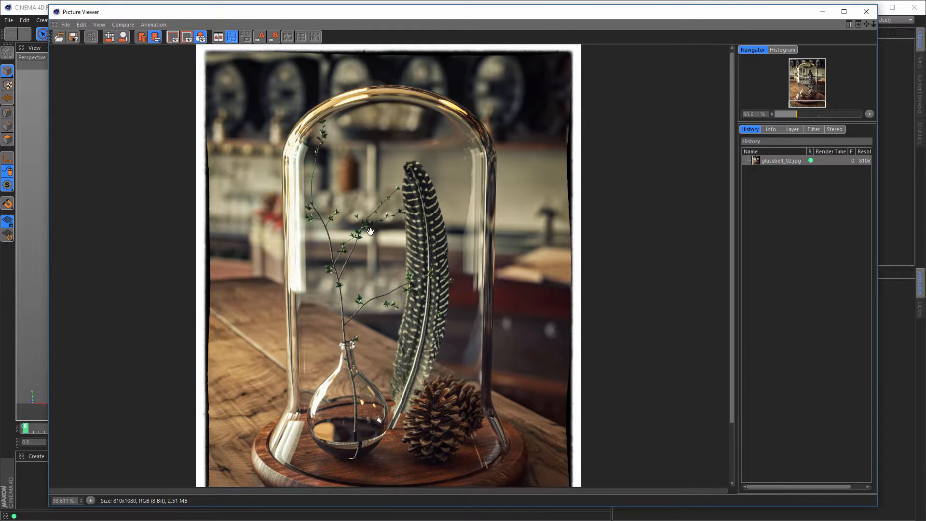
{"action": "scroll", "coordinate": [373, 193], "scroll_direction": "down", "scroll_amount": 2}
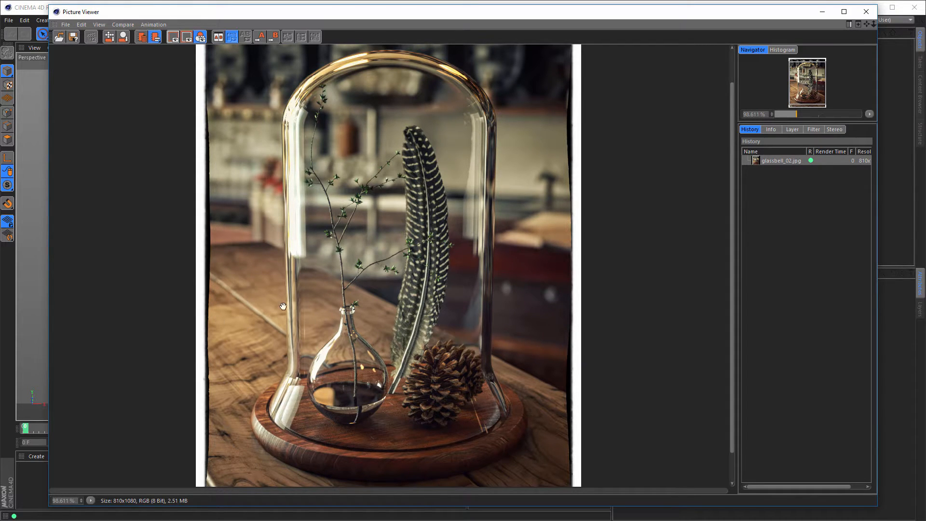
{"action": "left_click", "coordinate": [866, 12]}
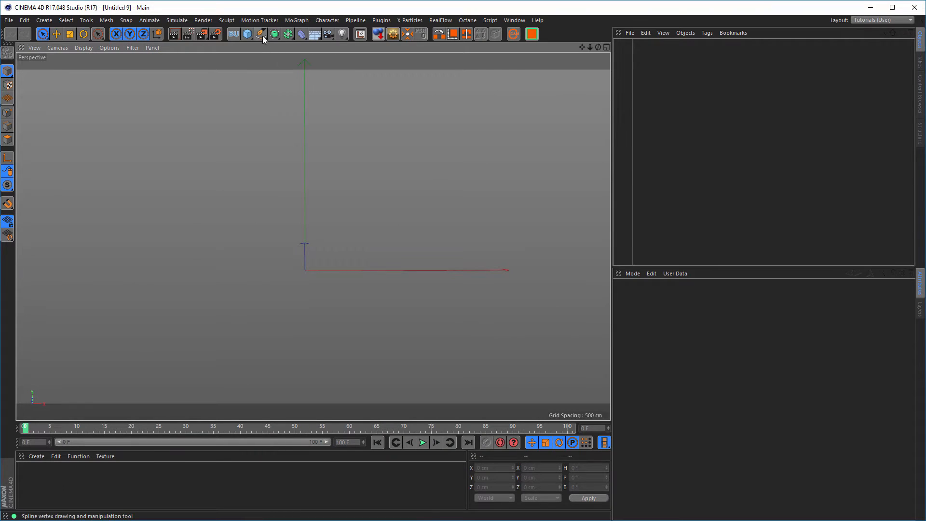
Add a cylinder with a radius of 25 cm and a height of 4 cm.
{"action": "left_click", "coordinate": [249, 38]}
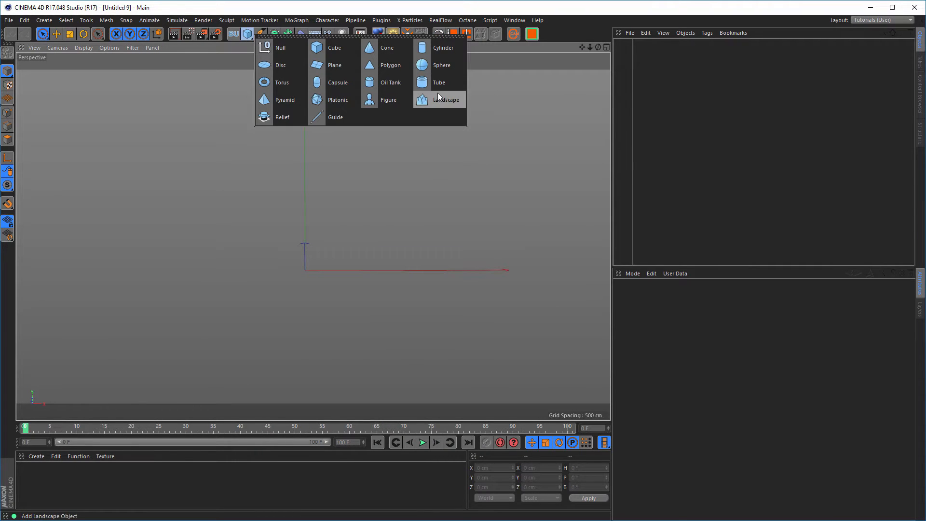
{"action": "left_click", "coordinate": [430, 48]}
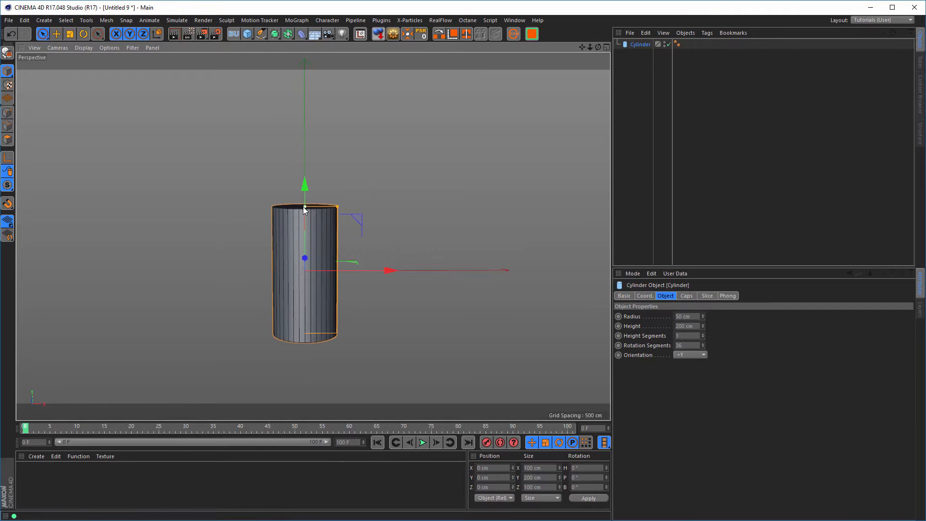
{"action": "left_click", "coordinate": [693, 316]}
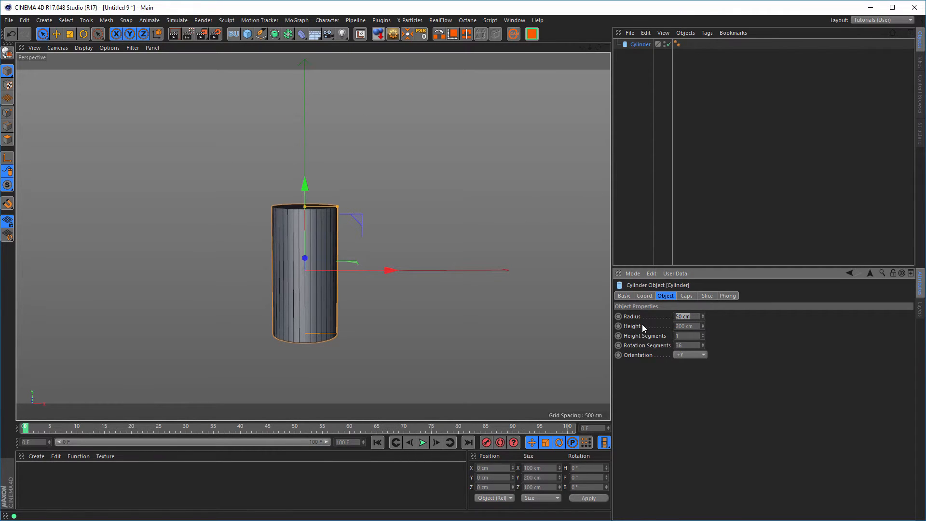
{"action": "type", "text": "25"}
{"action": "key", "text": "Tab"}
{"action": "type", "text": "4"}
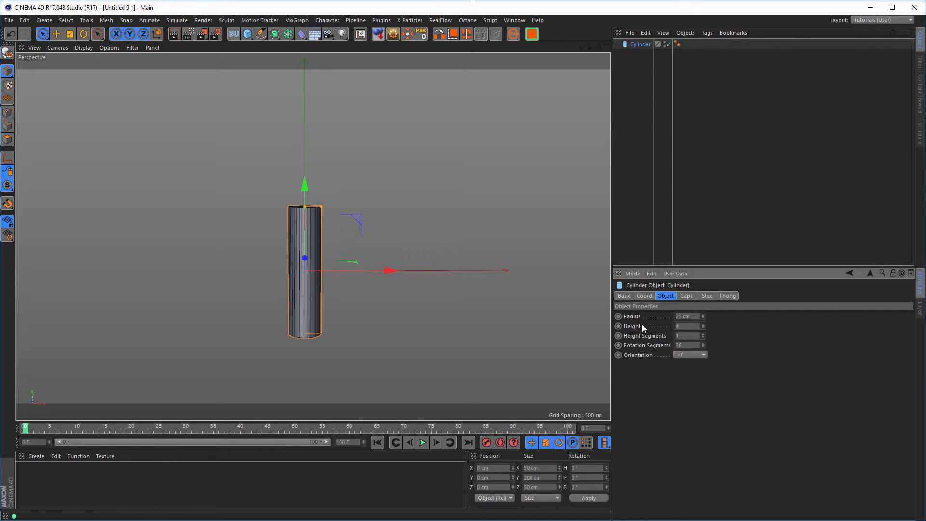
{"action": "key", "text": "Return"}
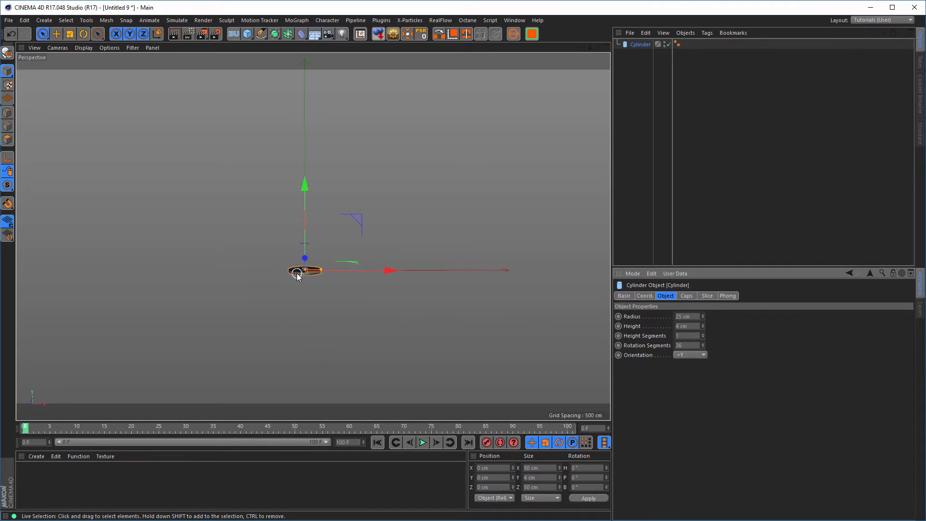
Set the cylinder's rotation segments to 24.
{"action": "scroll", "coordinate": [390, 268], "scroll_direction": "up", "scroll_amount": 6}
{"action": "right_click_drag", "start_coordinate": [498, 254], "coordinate": [523, 253], "text": "alt"}
{"action": "middle_click_drag", "start_coordinate": [459, 259], "coordinate": [419, 275], "text": "alt"}
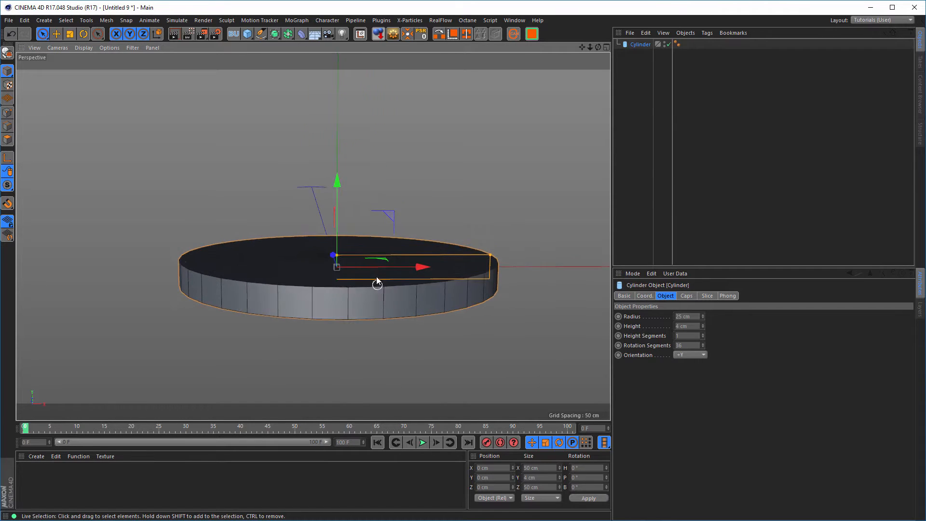
{"action": "left_click_drag", "start_coordinate": [376, 282], "coordinate": [380, 241], "text": "alt"}
{"action": "middle_click_drag", "start_coordinate": [379, 238], "coordinate": [343, 236], "text": "alt"}
{"action": "mouse_move", "coordinate": [343, 235]}
{"action": "left_mouse_down", "text": "alt"}
{"action": "mouse_move", "coordinate": [338, 294]}
{"action": "mouse_move", "coordinate": [337, 250]}
{"action": "left_mouse_up", "text": "alt"}
{"action": "right_click_drag", "start_coordinate": [319, 237], "coordinate": [335, 230], "text": "alt"}
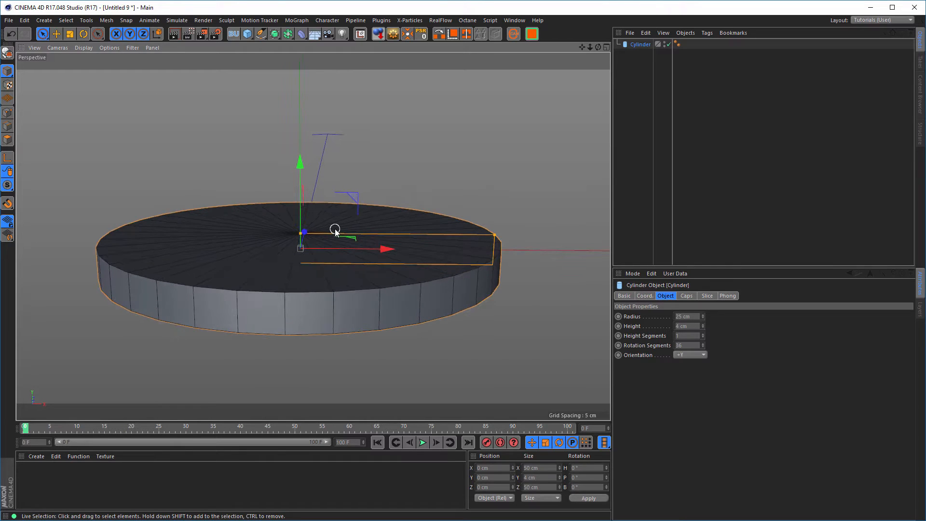
{"action": "middle_click_drag", "start_coordinate": [334, 230], "coordinate": [341, 242], "text": "alt"}
{"action": "left_click_drag", "start_coordinate": [341, 243], "coordinate": [345, 225], "text": "alt"}
{"action": "right_click_drag", "start_coordinate": [346, 225], "coordinate": [321, 244], "text": "alt"}
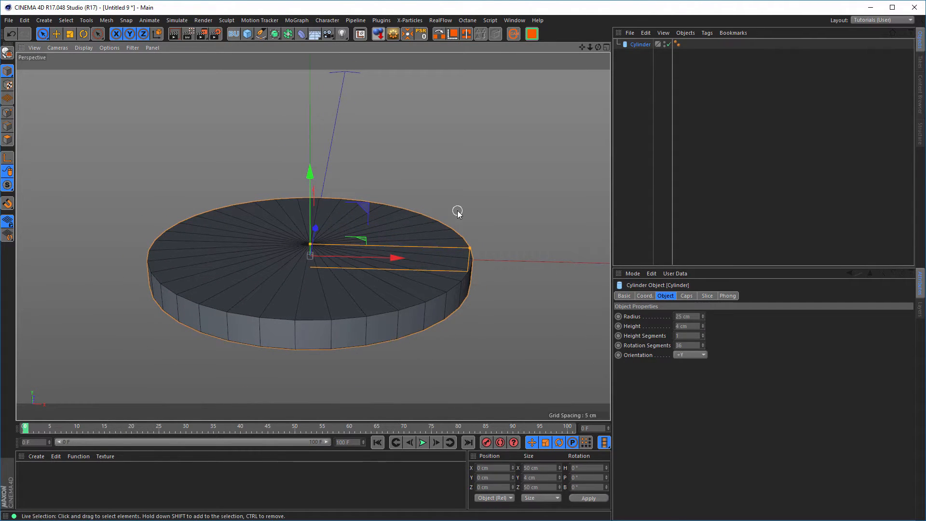
{"action": "left_click", "coordinate": [677, 345]}
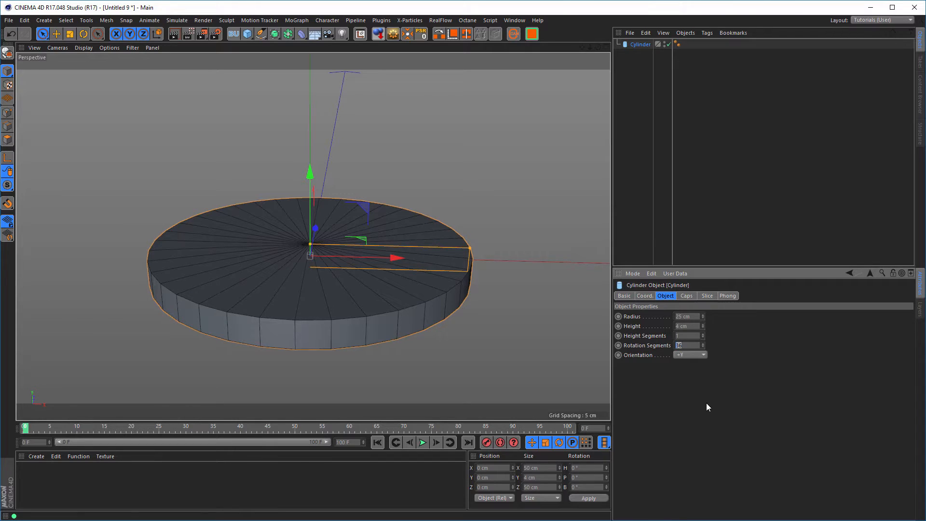
{"action": "type", "text": "24"}
{"action": "key", "text": "Return"}
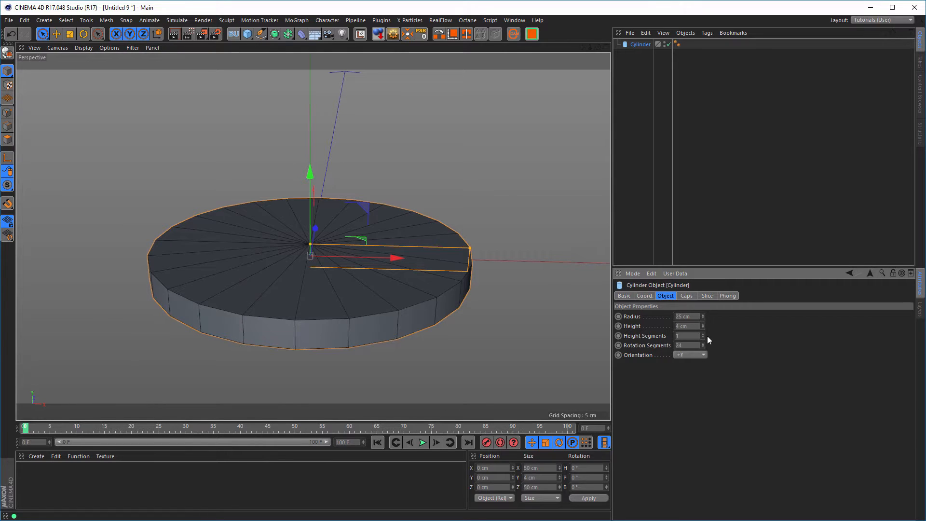
Collapse the cylinder into a single optimized polygon object.
{"action": "left_click", "coordinate": [637, 44]}
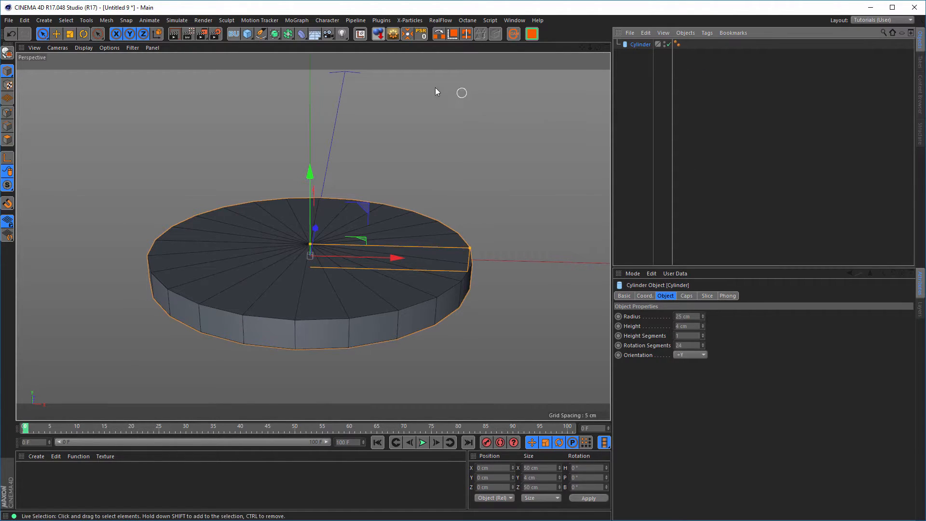
{"action": "left_click", "coordinate": [393, 35]}
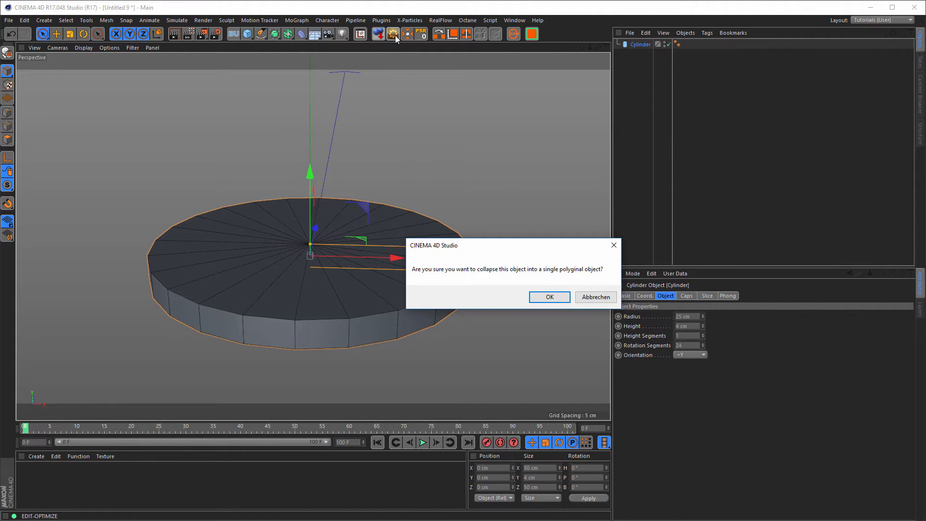
{"action": "left_click", "coordinate": [546, 297]}
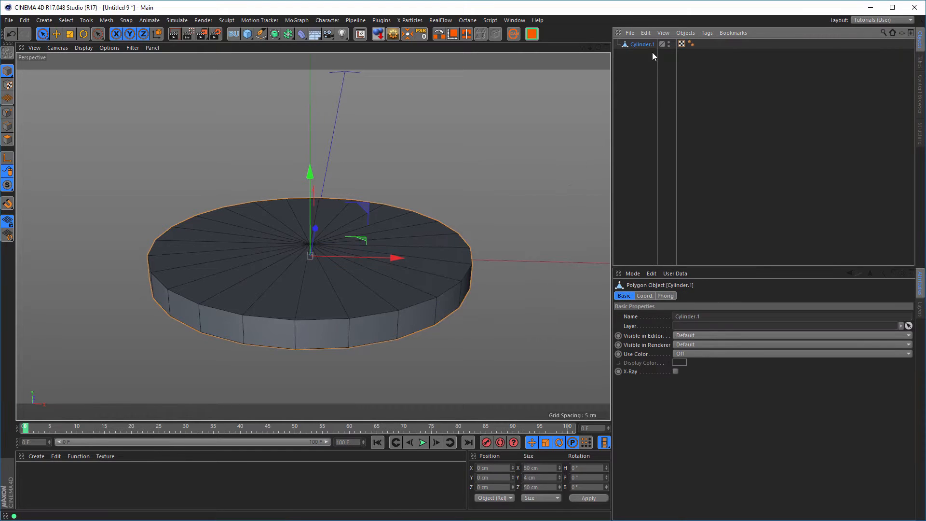
Inset the disc's top cap polygons by about 2.25 cm and inset them a second time by about 1.2 cm.
{"action": "left_click", "coordinate": [7, 139]}
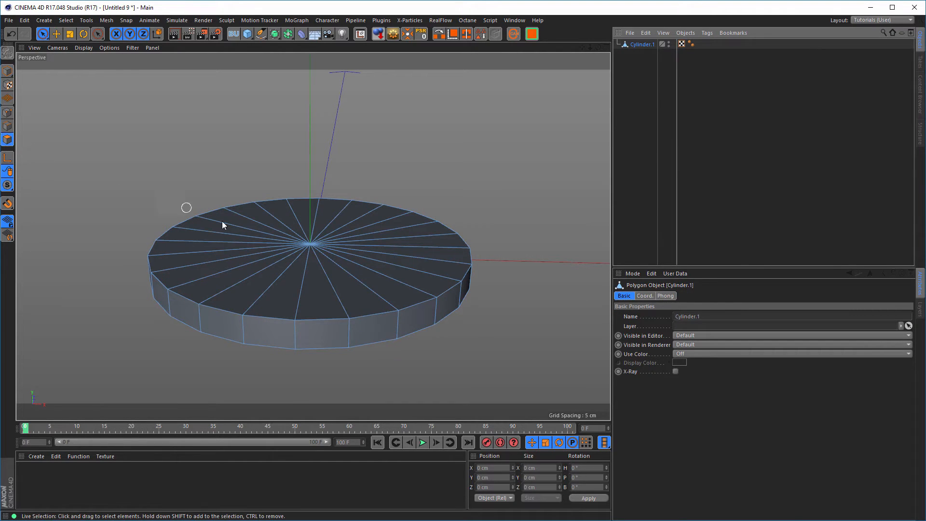
{"action": "left_click", "coordinate": [304, 247]}
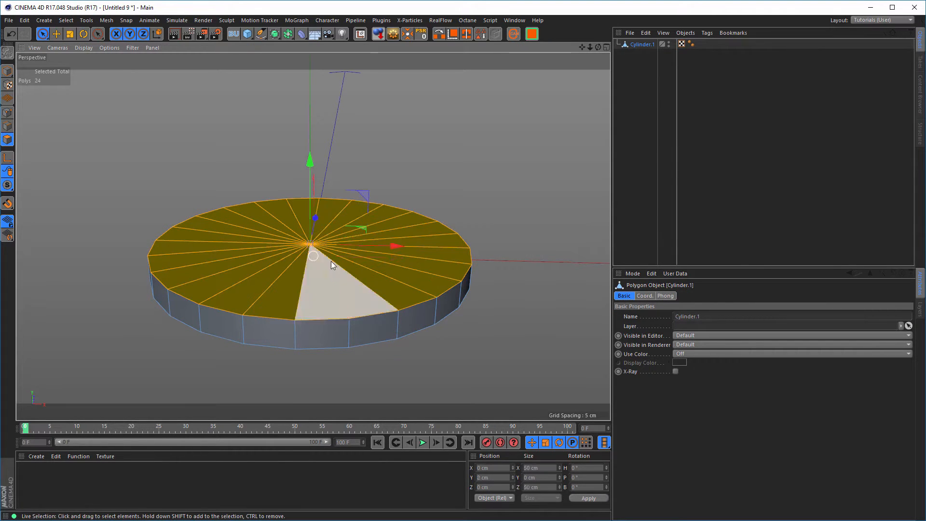
{"action": "scroll", "coordinate": [410, 223], "scroll_direction": "up", "scroll_amount": 4}
{"action": "middle_click_drag", "start_coordinate": [424, 218], "coordinate": [446, 201]}
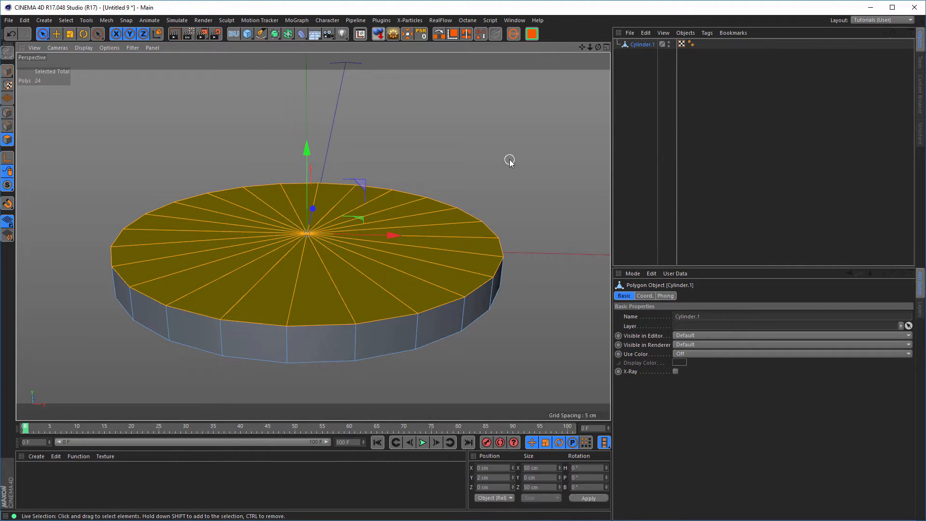
{"action": "key", "text": "i"}
{"action": "left_click_drag", "start_coordinate": [539, 147], "coordinate": [482, 149]}
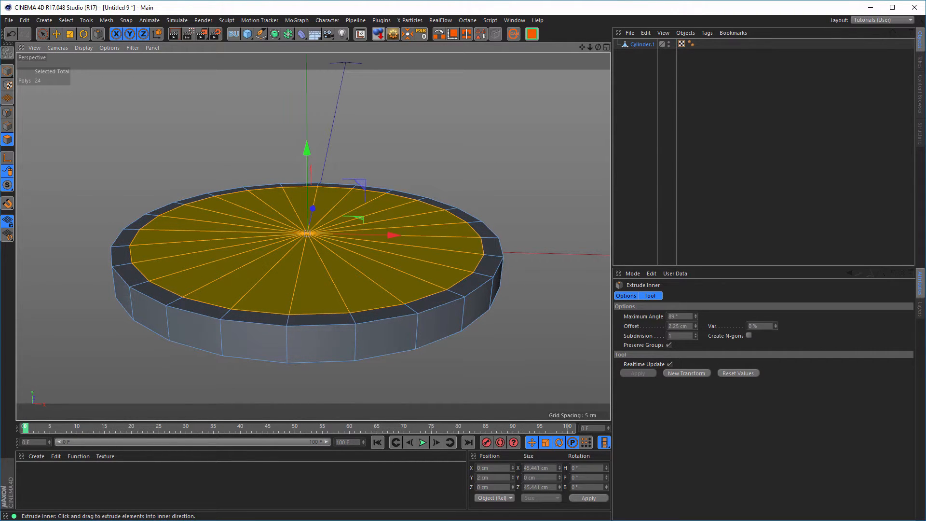
{"action": "left_click_drag", "start_coordinate": [561, 130], "coordinate": [531, 131]}
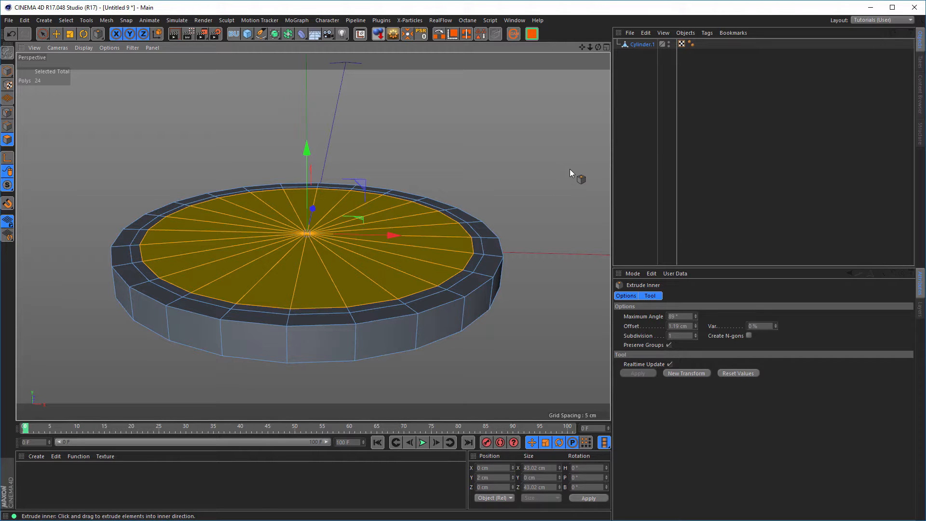
Loop-select the narrow polygon ring between the two insets and lower it to about Y 1.35 cm to form a groove.
{"action": "right_click", "coordinate": [147, 144]}
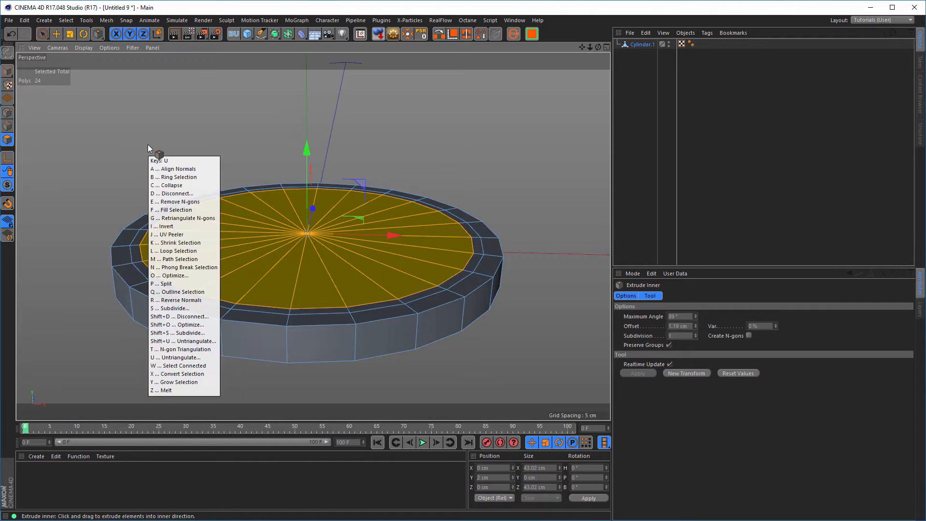
{"action": "left_click", "coordinate": [142, 200]}
{"action": "left_click", "coordinate": [137, 246]}
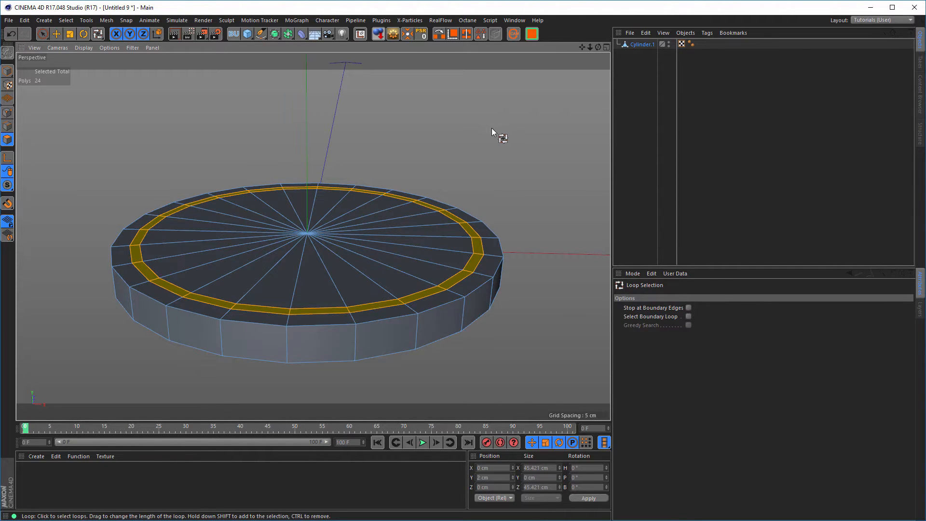
{"action": "key", "text": "e"}
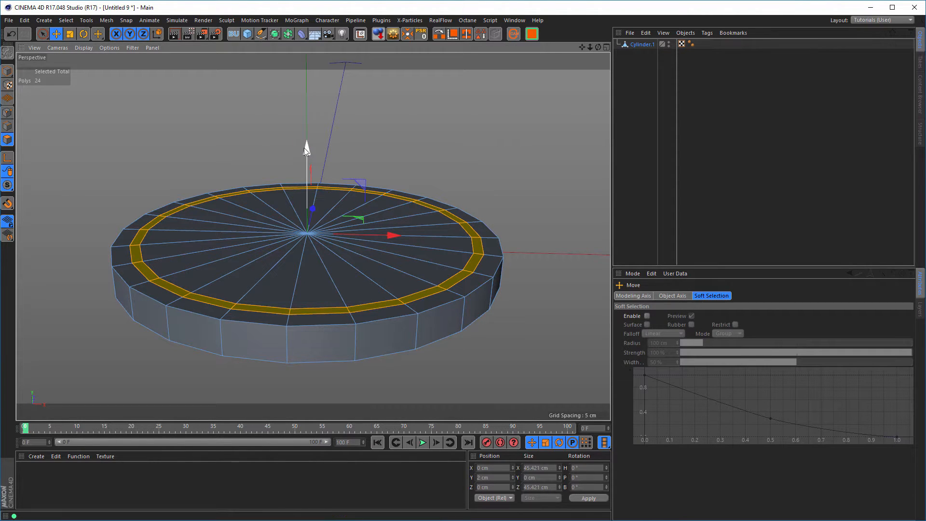
{"action": "left_click_drag", "start_coordinate": [306, 148], "coordinate": [303, 152]}
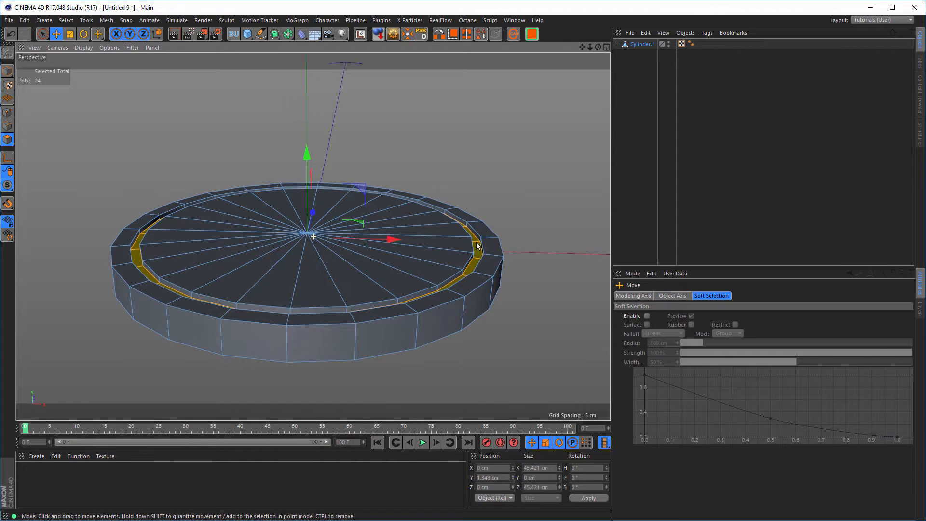
Loop-select the upper and lower outer edges of the disc and store them in an edge selection tag.
{"action": "middle_click_drag", "start_coordinate": [476, 242], "coordinate": [486, 231], "text": "alt"}
{"action": "right_click_drag", "start_coordinate": [490, 246], "coordinate": [497, 237], "text": "alt"}
{"action": "middle_click_drag", "start_coordinate": [497, 237], "coordinate": [508, 220], "text": "alt"}
{"action": "right_click_drag", "start_coordinate": [504, 224], "coordinate": [505, 217], "text": "alt"}
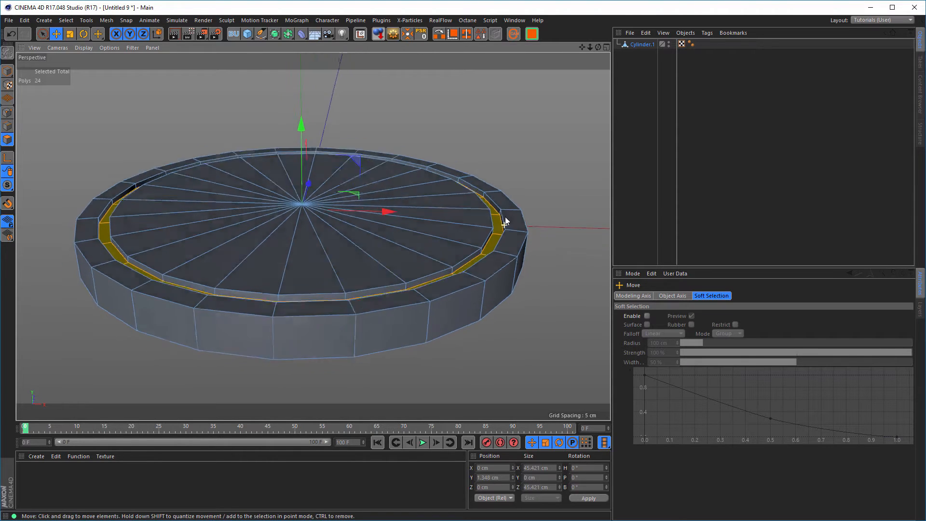
{"action": "left_click_drag", "start_coordinate": [505, 222], "coordinate": [504, 211], "text": "alt"}
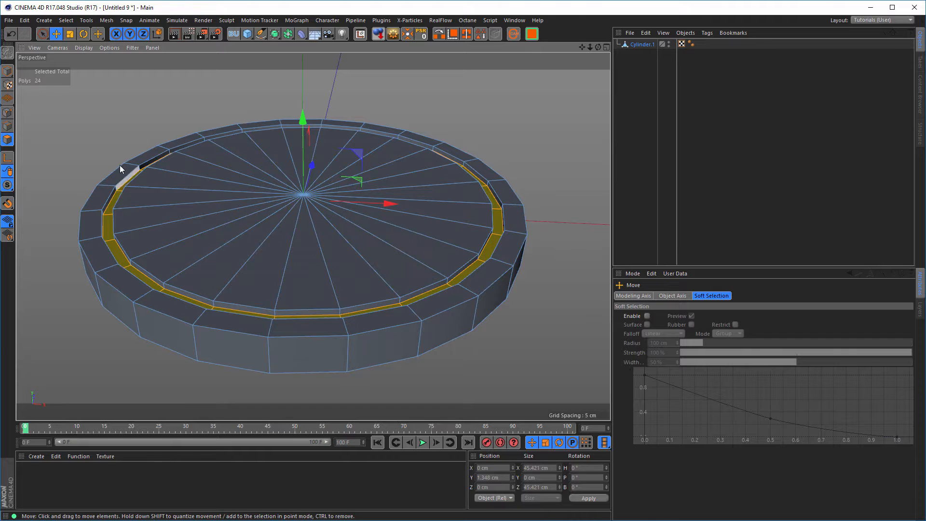
{"action": "left_click", "coordinate": [7, 127]}
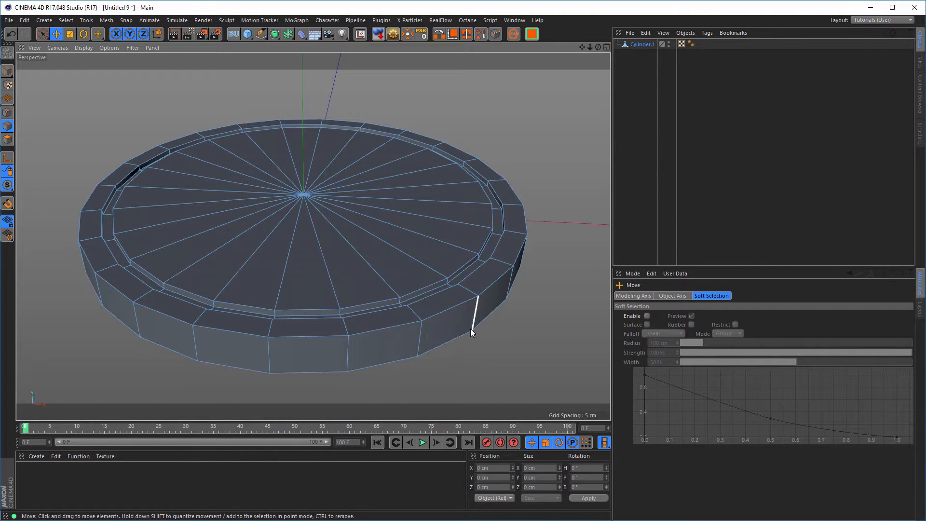
{"action": "key", "text": "u"}
{"action": "key", "text": "l"}
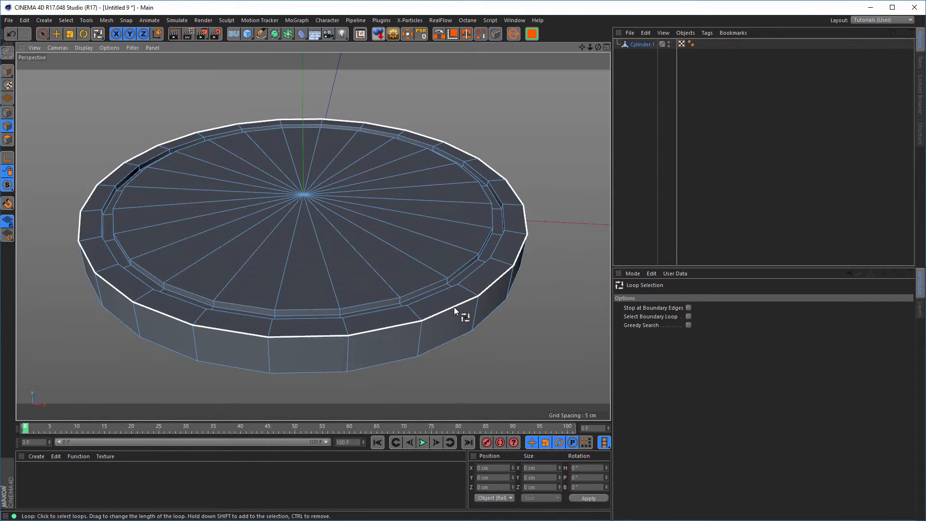
{"action": "left_click", "coordinate": [453, 307]}
{"action": "left_click", "coordinate": [455, 338], "text": "shift"}
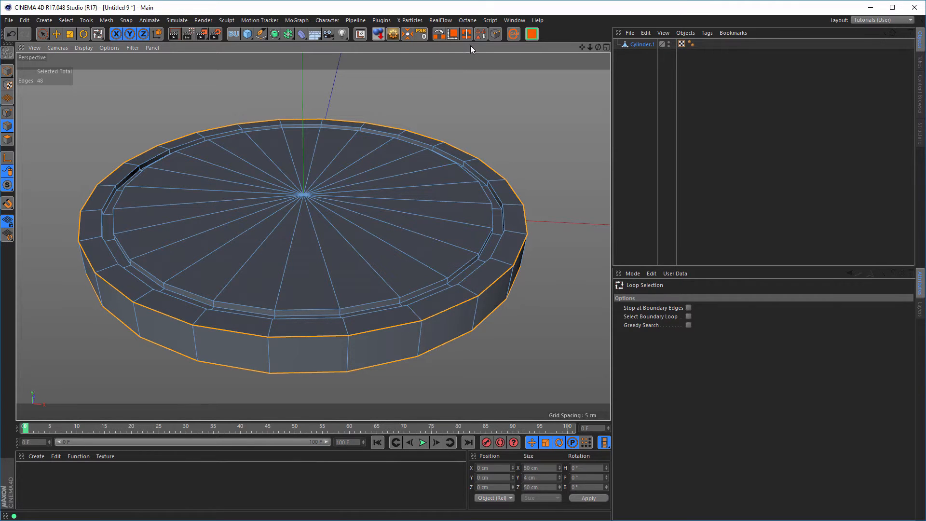
{"action": "left_click", "coordinate": [480, 35]}
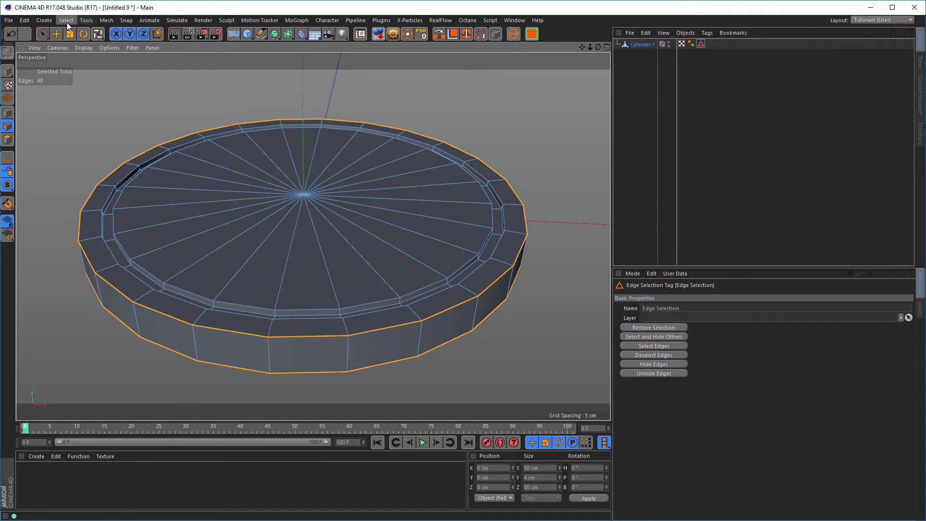
{"action": "left_click", "coordinate": [107, 22]}
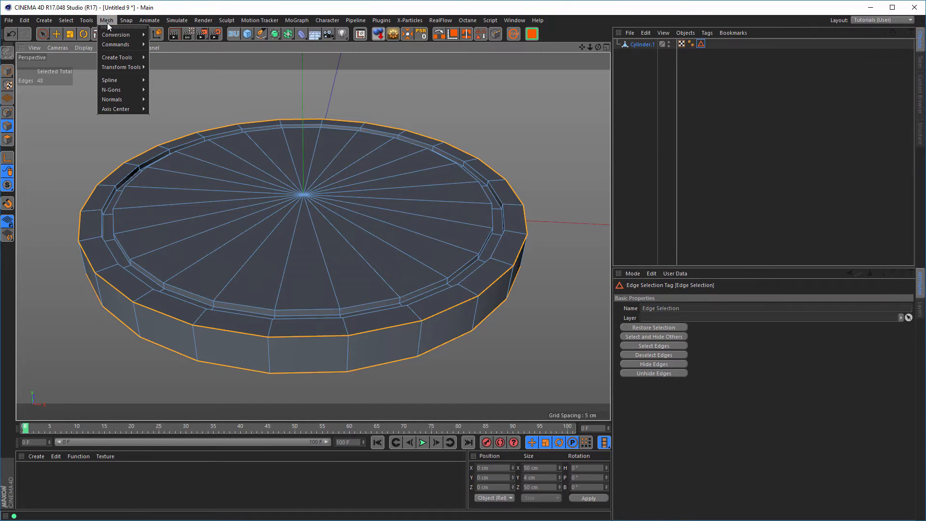
{"action": "mouse_move", "coordinate": [66, 22]}
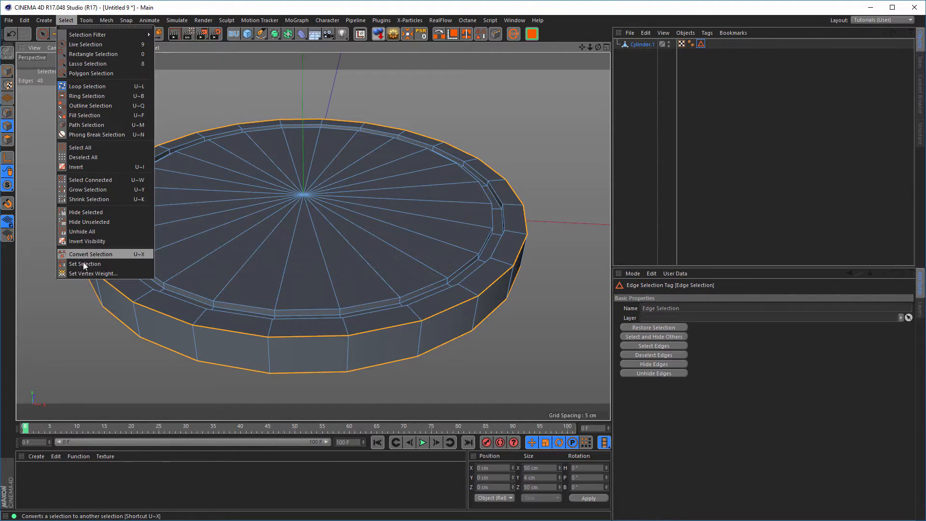
{"action": "left_click", "coordinate": [672, 12]}
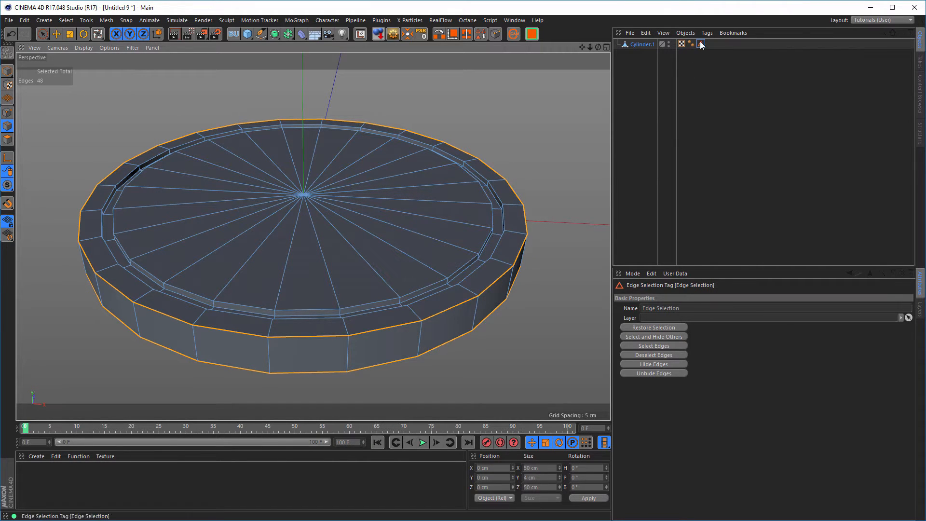
Loop-select the four edge loops that form the groove and store them in a second edge selection tag on the cylinder.
{"action": "key", "text": "u"}
{"action": "key", "text": "l"}
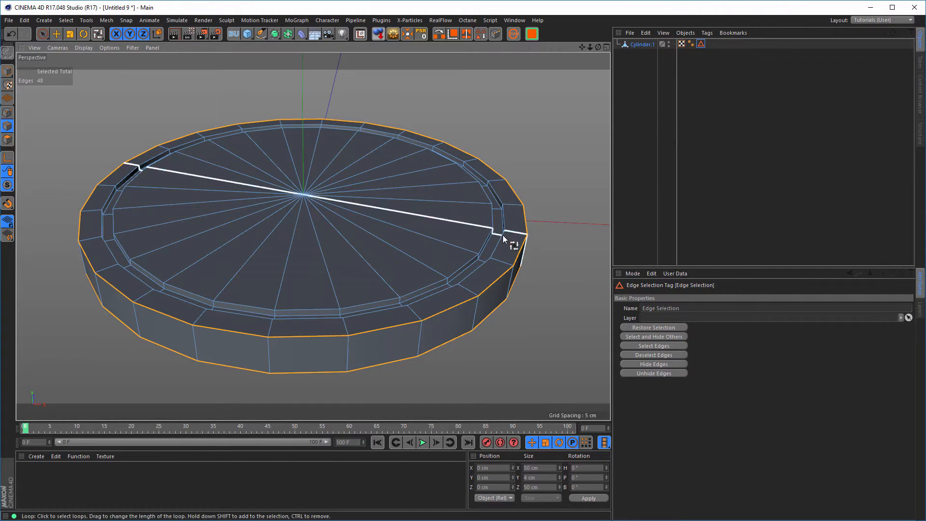
{"action": "left_click", "coordinate": [481, 249]}
{"action": "scroll", "coordinate": [485, 254], "scroll_direction": "up", "scroll_amount": 3}
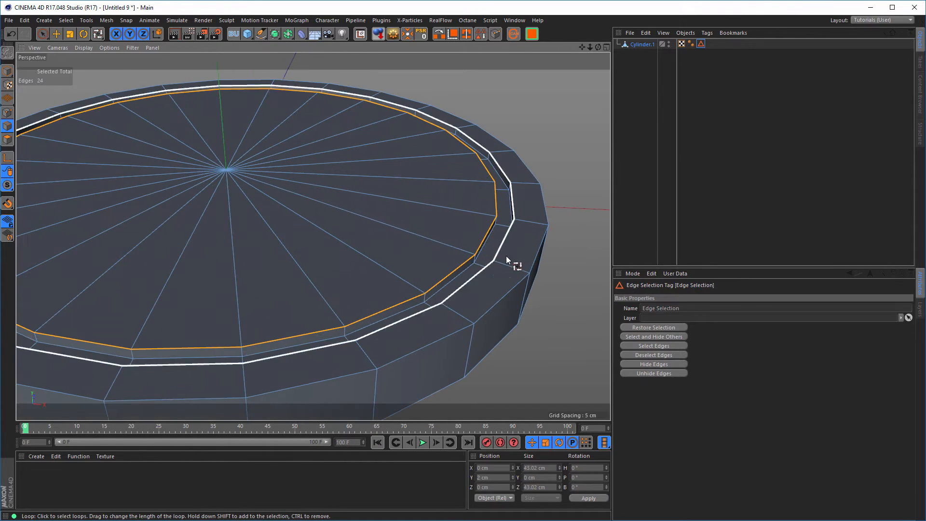
{"action": "left_click", "coordinate": [460, 270], "text": "shift"}
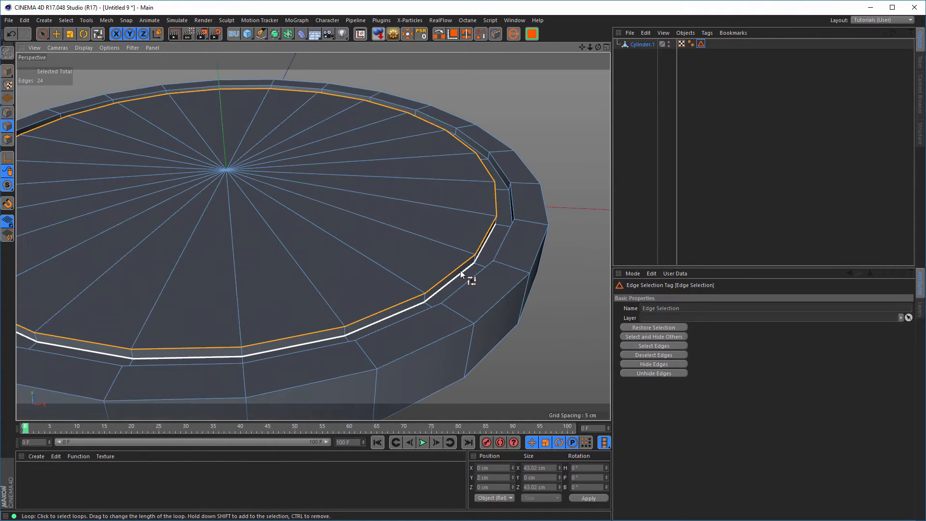
{"action": "left_click", "coordinate": [505, 175], "text": "shift"}
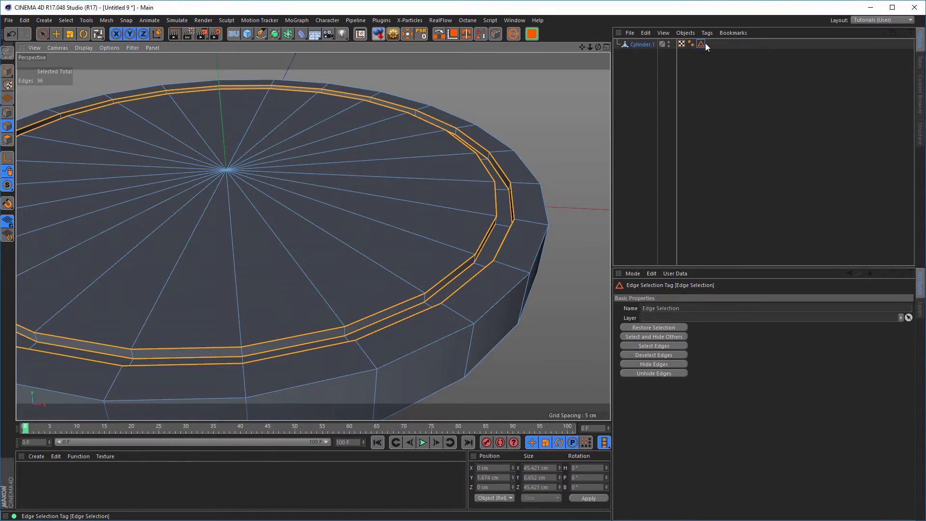
{"action": "left_click", "coordinate": [646, 87]}
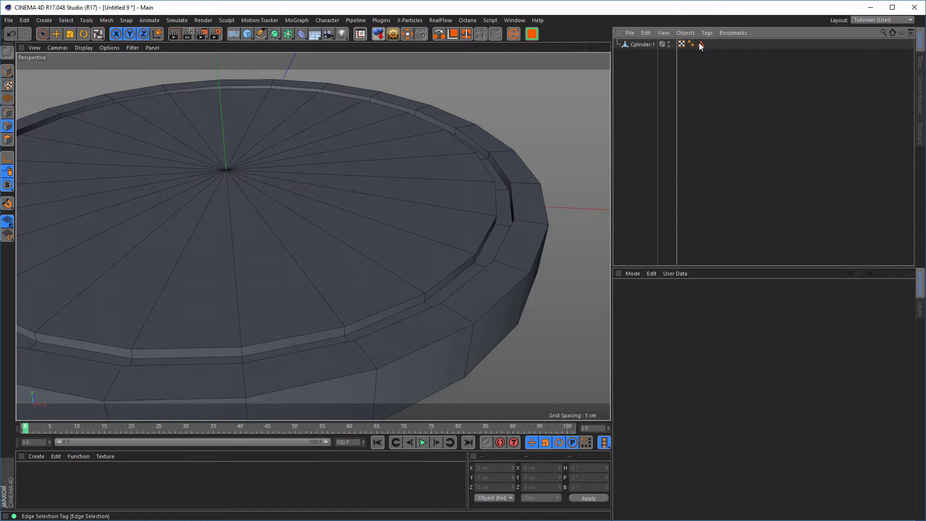
{"action": "left_click", "coordinate": [642, 44]}
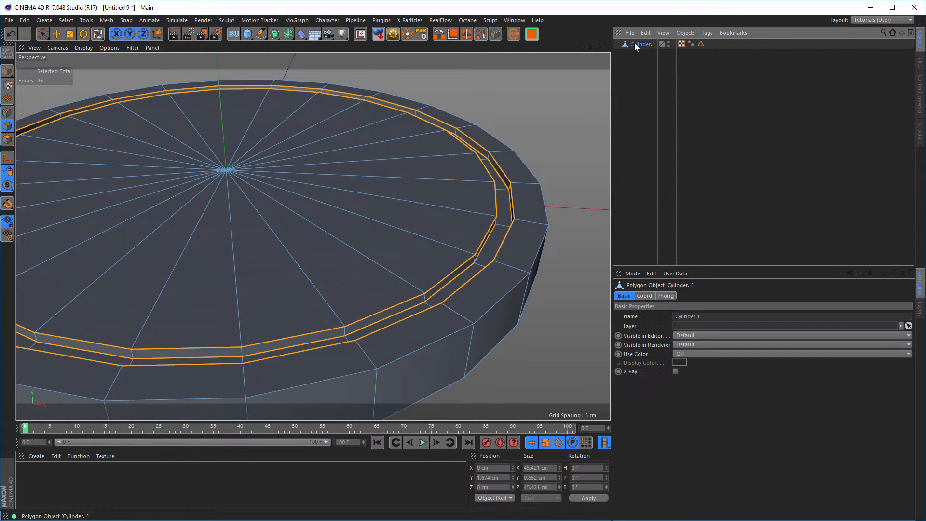
{"action": "left_click", "coordinate": [481, 36]}
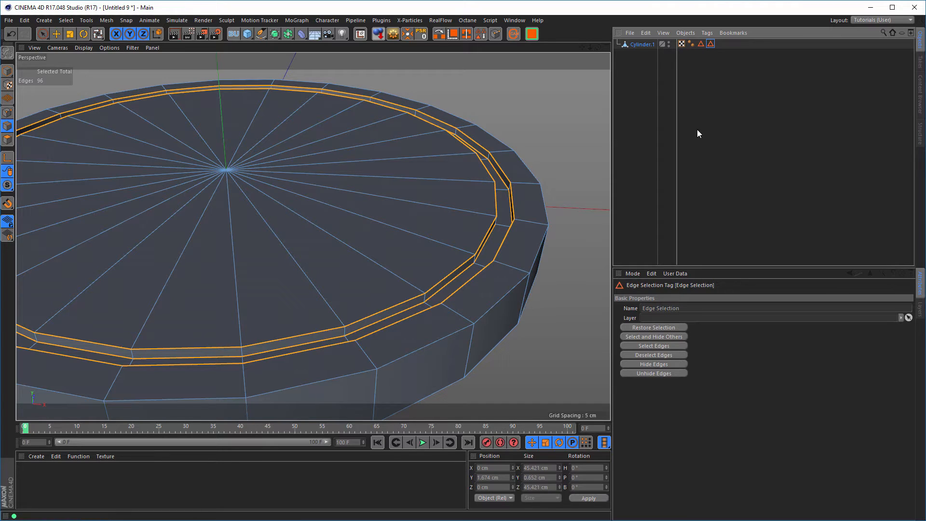
Rename the edge selection tag of the disc's outer edges as Big.
{"action": "left_click", "coordinate": [701, 45]}
{"action": "left_click_drag", "start_coordinate": [684, 308], "coordinate": [614, 319]}
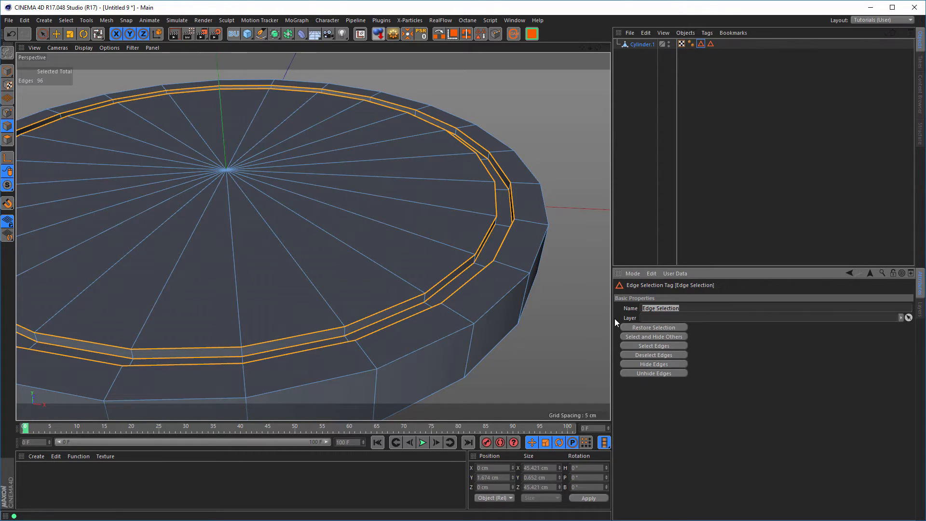
{"action": "type", "text": "Big"}
{"action": "key", "text": "Return"}
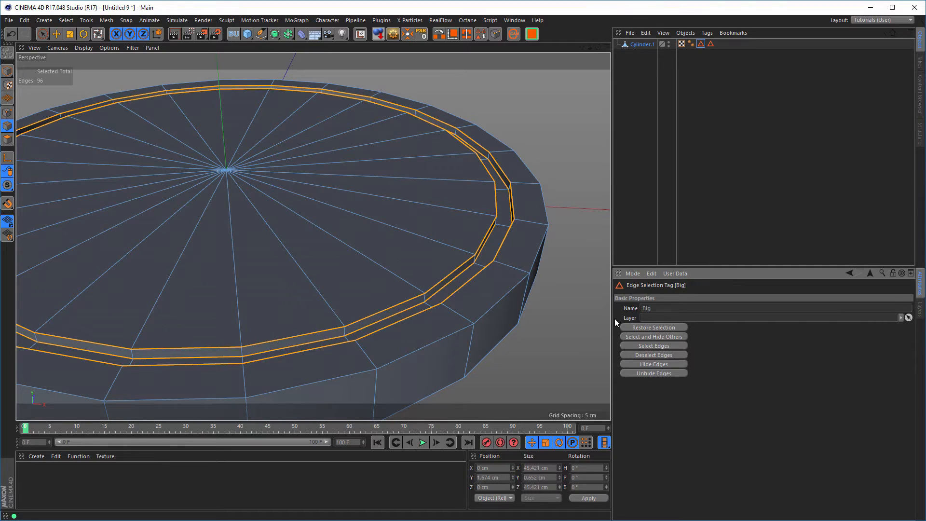
Rename the edge selection tag of the groove's edges as Small.
{"action": "left_click", "coordinate": [711, 44]}
{"action": "left_click", "coordinate": [675, 308]}
{"action": "left_click_drag", "start_coordinate": [649, 311], "coordinate": [600, 319]}
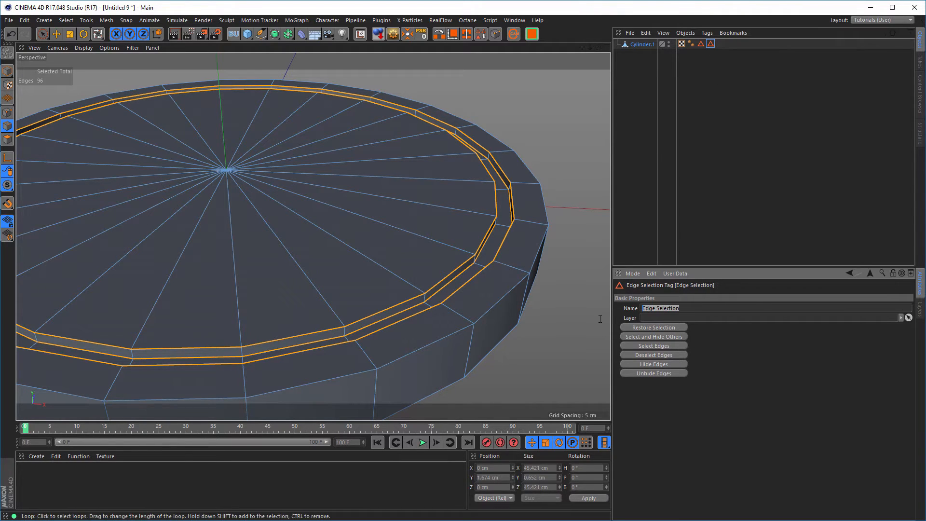
{"action": "type", "text": "Small"}
{"action": "key", "text": "Return"}
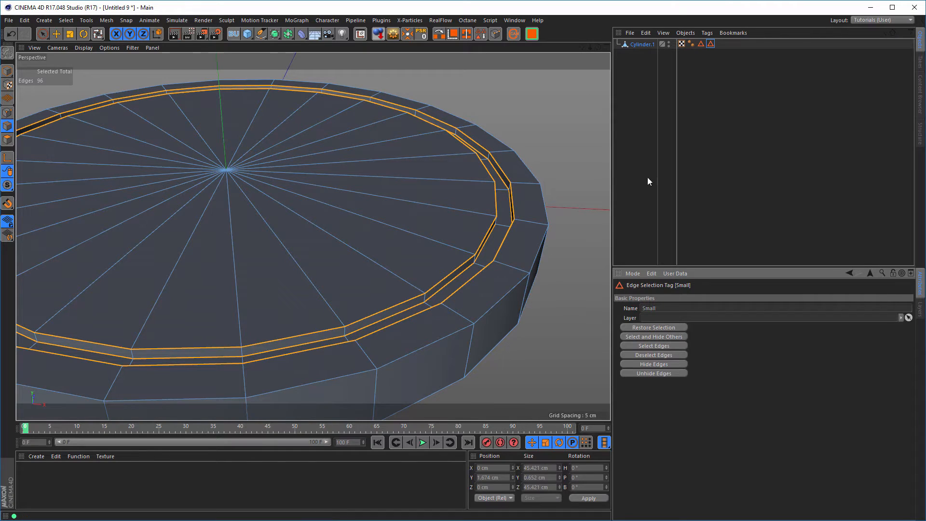
Switch to model mode and add a Bevel deformer as a child of the cylinder.
{"action": "left_click", "coordinate": [651, 46]}
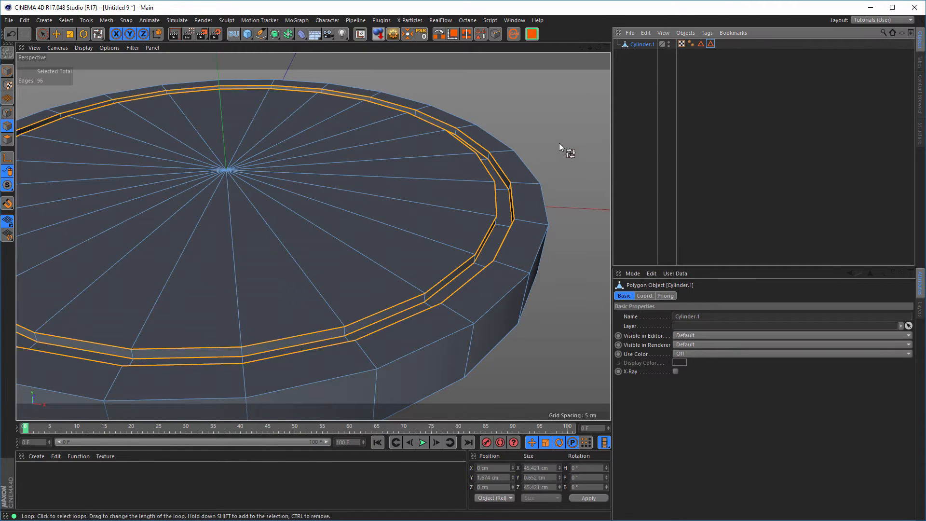
{"action": "left_click", "coordinate": [7, 71]}
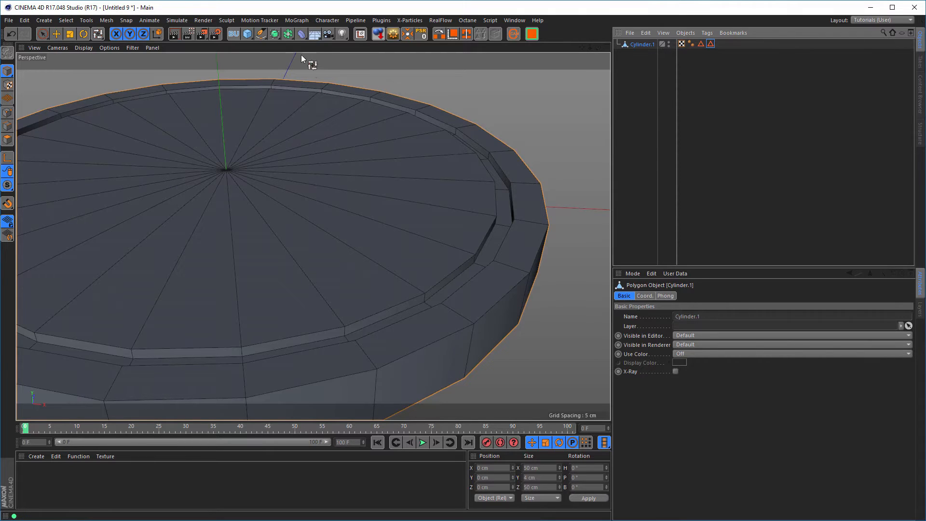
{"action": "left_click", "coordinate": [301, 33]}
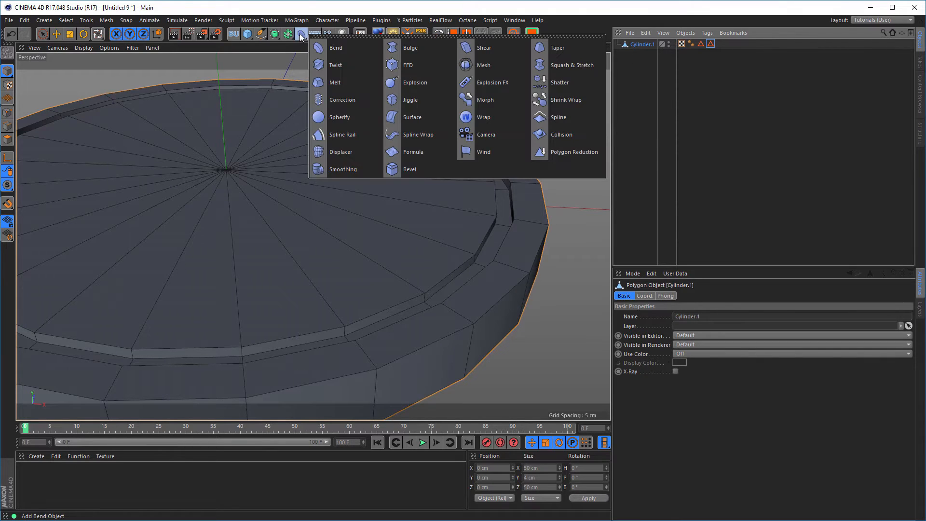
{"action": "left_click", "coordinate": [410, 170]}
{"action": "left_click_drag", "start_coordinate": [455, 304], "coordinate": [361, 242], "text": "alt"}
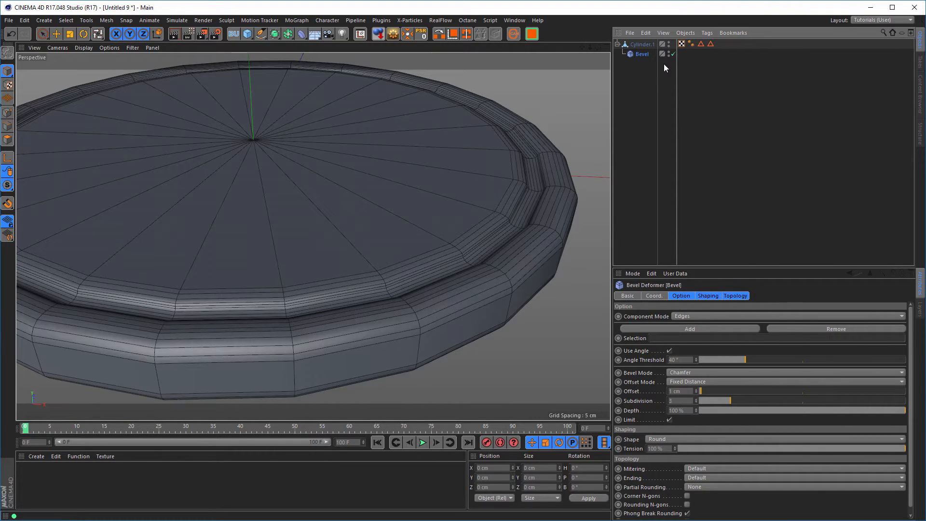
Restrict the Bevel deformer to the Big edge selection and give it Solid bevel mode with a 0.5 cm offset.
{"action": "left_click_drag", "start_coordinate": [700, 44], "coordinate": [649, 340]}
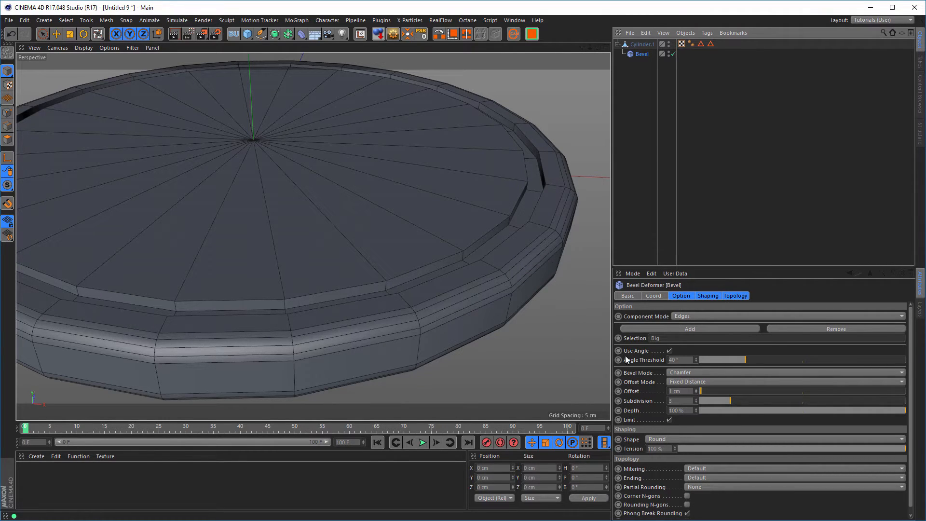
{"action": "left_click", "coordinate": [688, 371]}
{"action": "left_click", "coordinate": [680, 392]}
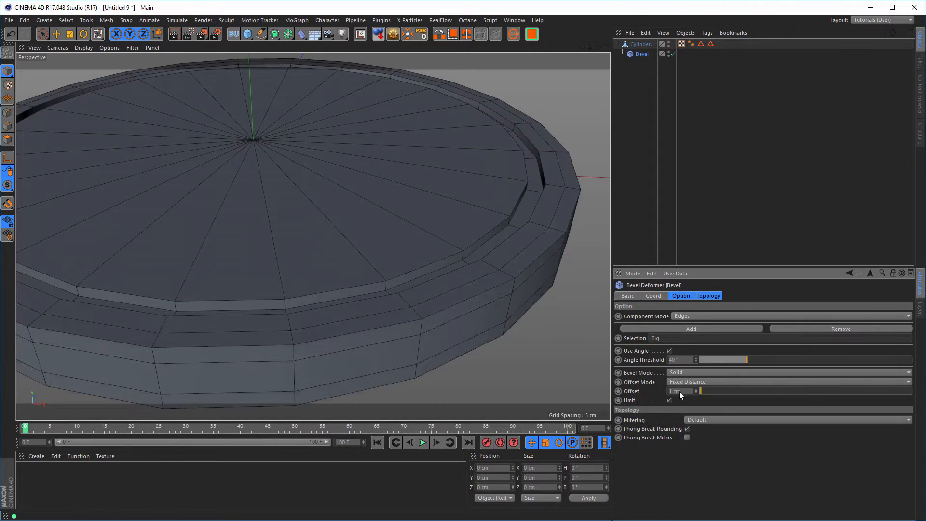
{"action": "left_click", "coordinate": [679, 391]}
{"action": "type", "text": ".5"}
{"action": "key", "text": "Return"}
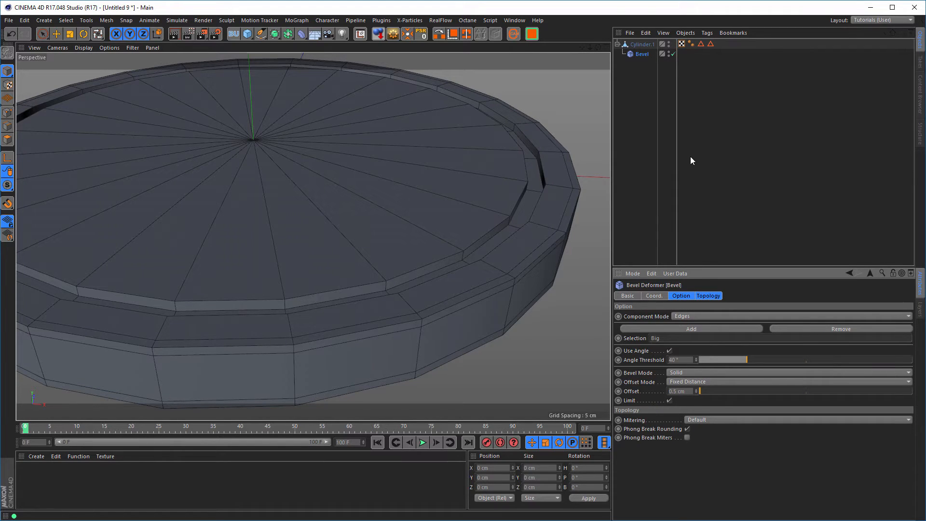
Duplicate the Bevel deformer within the cylinder and set the copy to the Small edge selection with a 0.2 cm offset.
{"action": "left_click", "coordinate": [642, 56]}
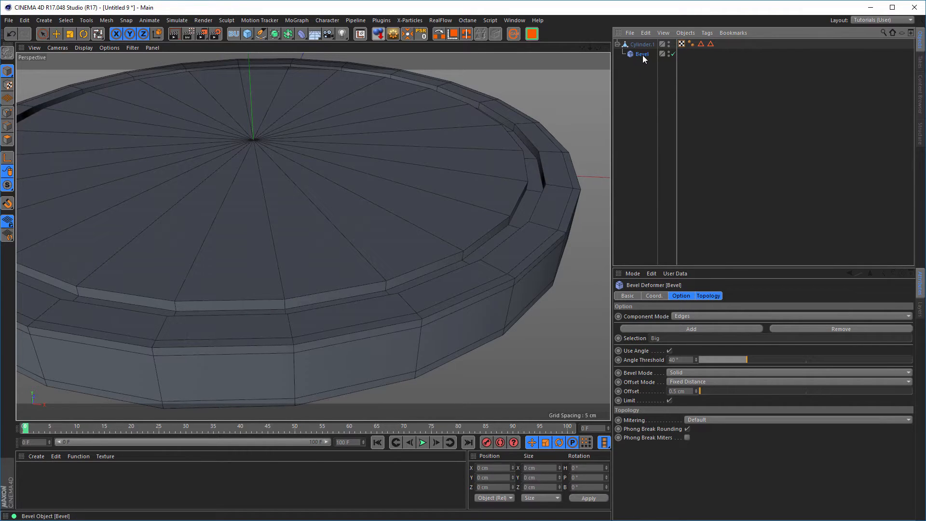
{"action": "left_click_drag", "start_coordinate": [642, 57], "coordinate": [642, 61], "text": "ctrl"}
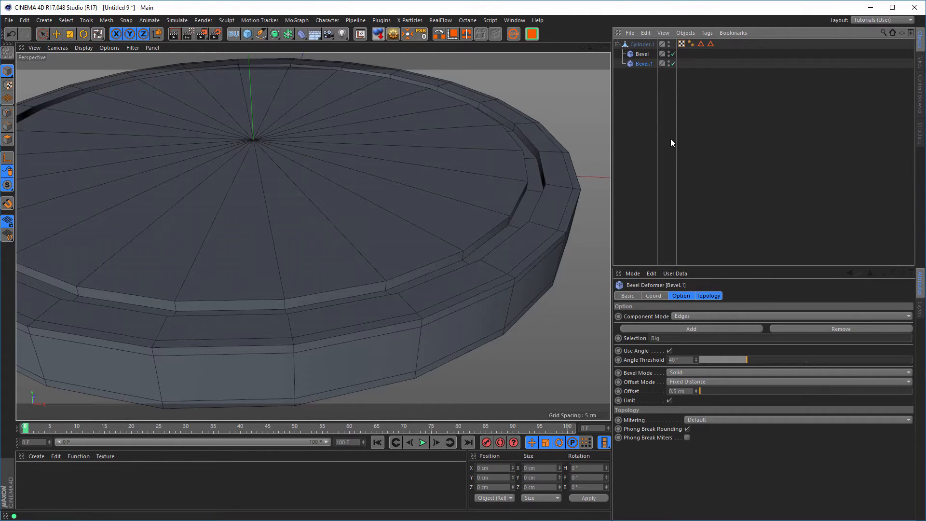
{"action": "left_click_drag", "start_coordinate": [710, 44], "coordinate": [661, 340]}
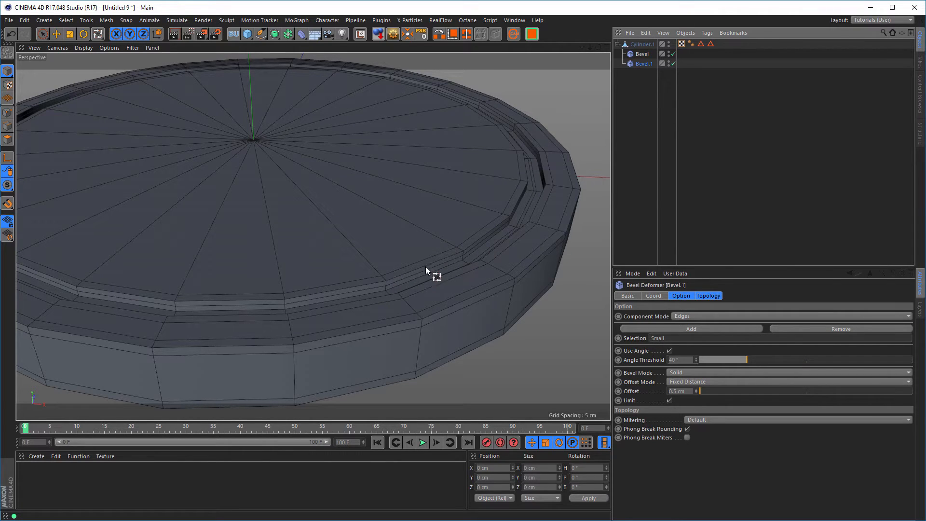
{"action": "left_click", "coordinate": [677, 391]}
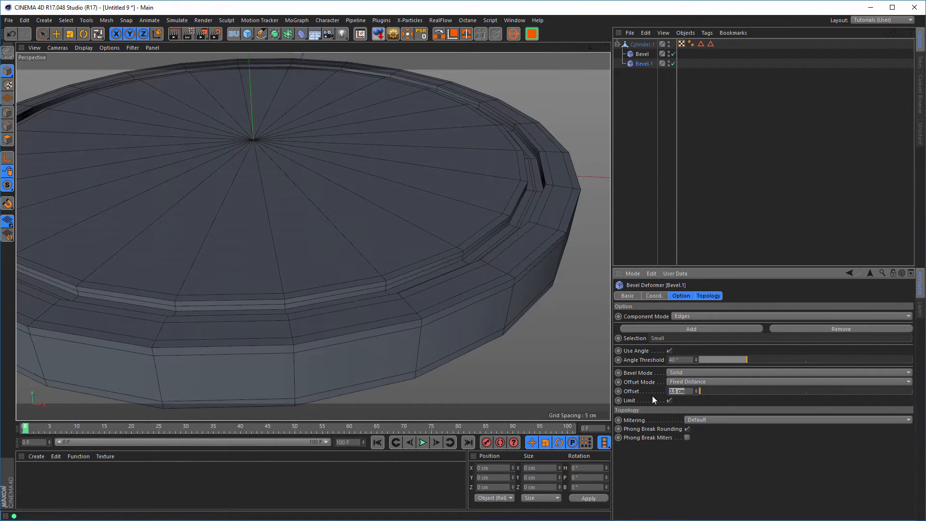
{"action": "type", "text": "0.2"}
{"action": "key", "text": "Return"}
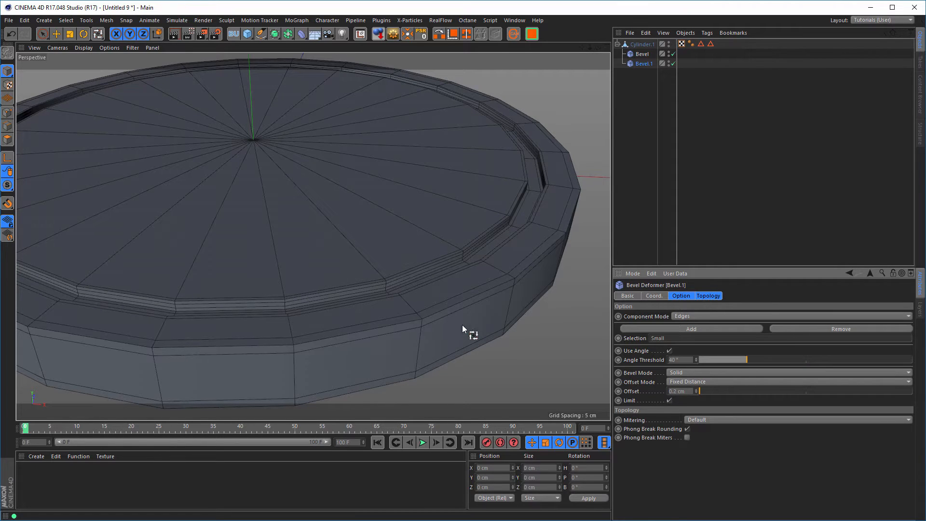
Place the cylinder with its two Bevel deformers under a Subdivision Surface.
{"action": "left_click", "coordinate": [619, 45]}
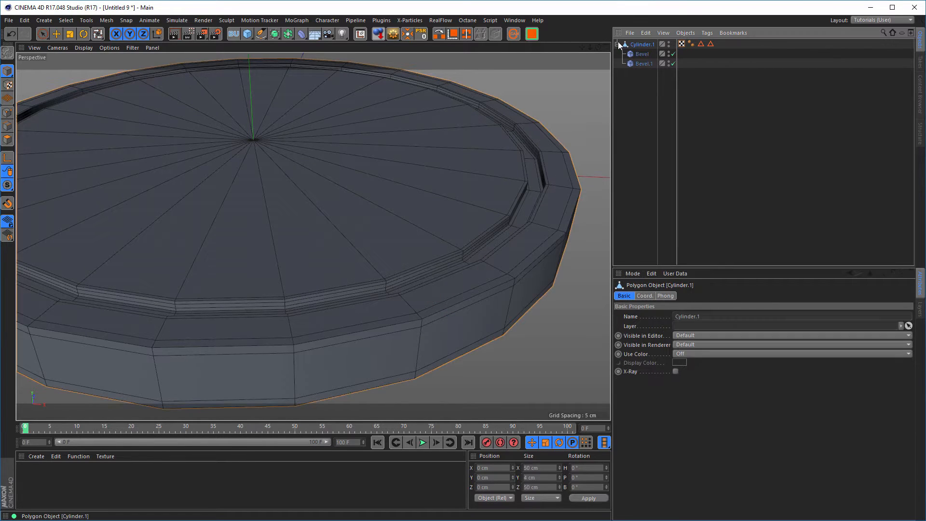
{"action": "left_click", "coordinate": [274, 35]}
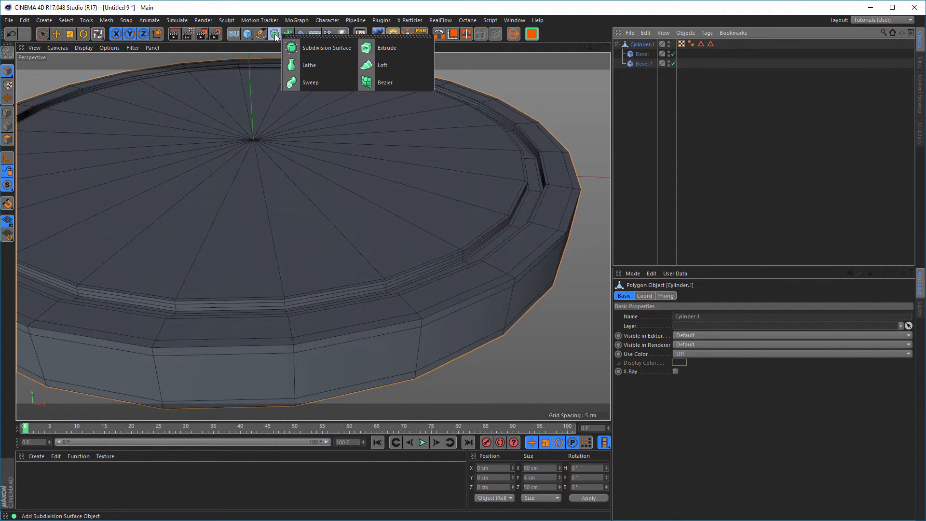
{"action": "left_click", "coordinate": [303, 47], "text": "alt"}
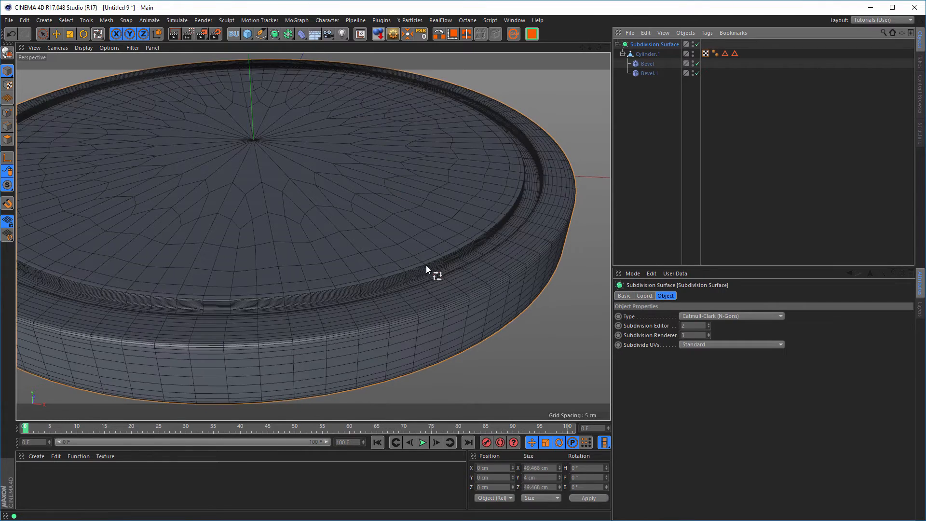
{"action": "right_click_drag", "start_coordinate": [438, 259], "coordinate": [490, 244], "text": "alt"}
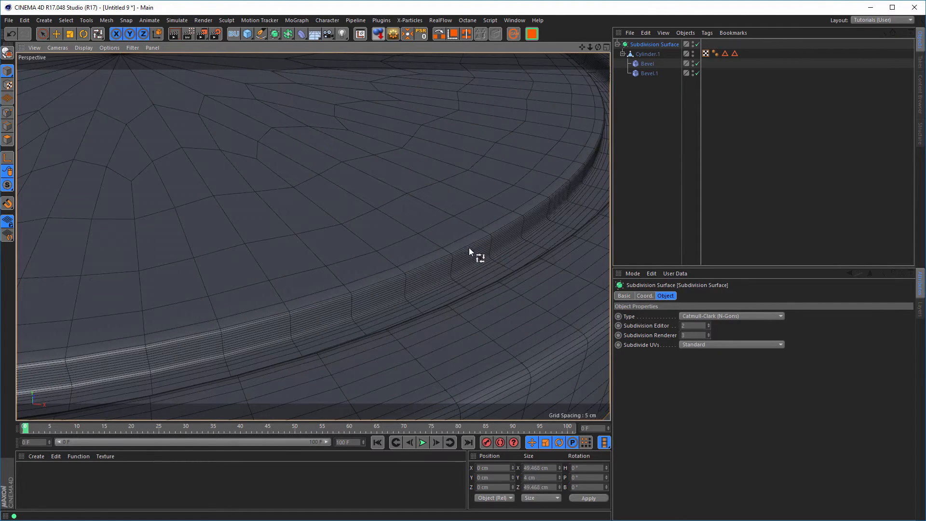
{"action": "mouse_move", "coordinate": [469, 253]}
{"action": "left_mouse_down", "text": "alt"}
{"action": "mouse_move", "coordinate": [393, 193]}
{"action": "mouse_move", "coordinate": [452, 282]}
{"action": "left_mouse_up", "text": "alt"}
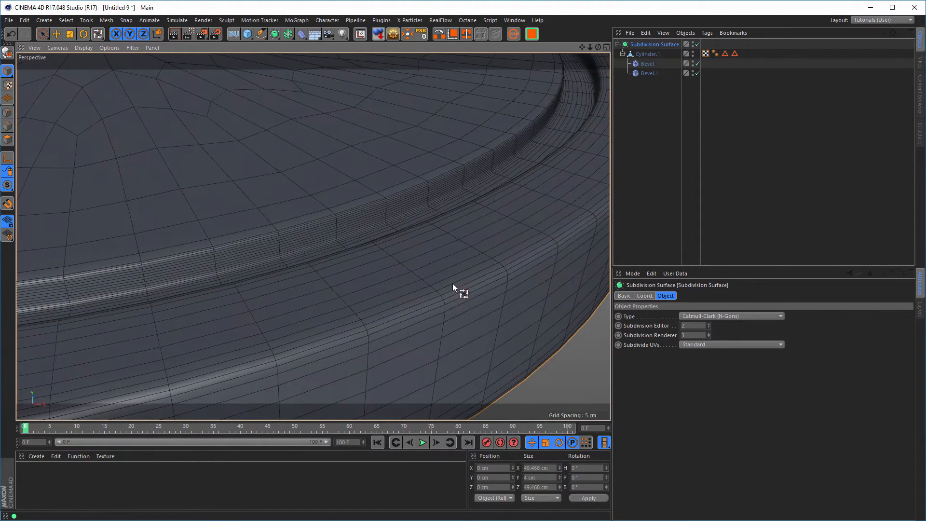
{"action": "right_click_drag", "start_coordinate": [443, 264], "coordinate": [370, 283], "text": "alt"}
{"action": "middle_click_drag", "start_coordinate": [400, 284], "coordinate": [435, 307], "text": "alt"}
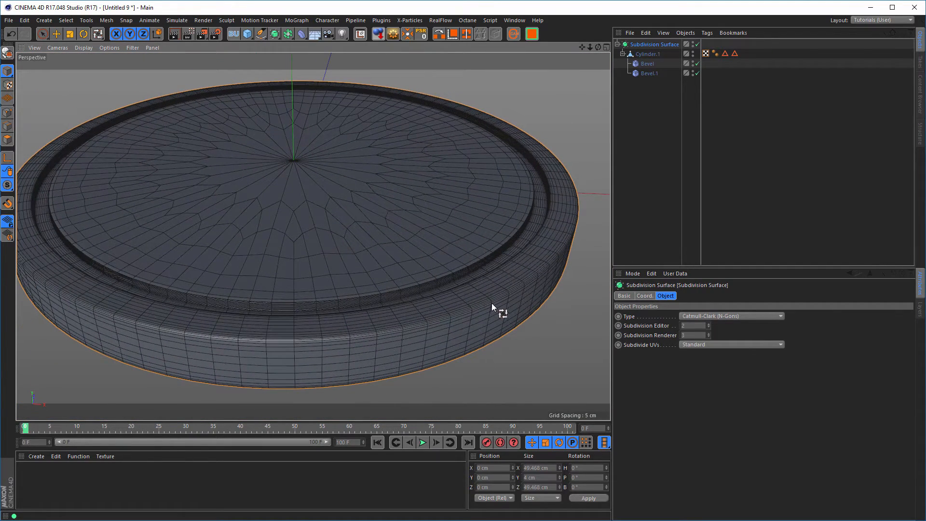
Increase the offset of the Bevel deformer on the Big selection to give the disc's outer rim a strongly rounded profile.
{"action": "left_click", "coordinate": [650, 64]}
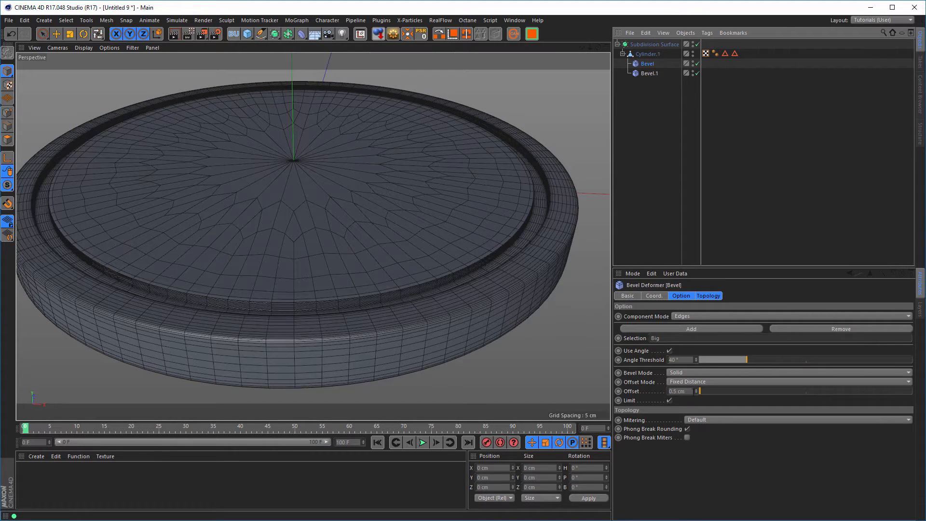
{"action": "left_click_drag", "start_coordinate": [696, 393], "coordinate": [696, 394]}
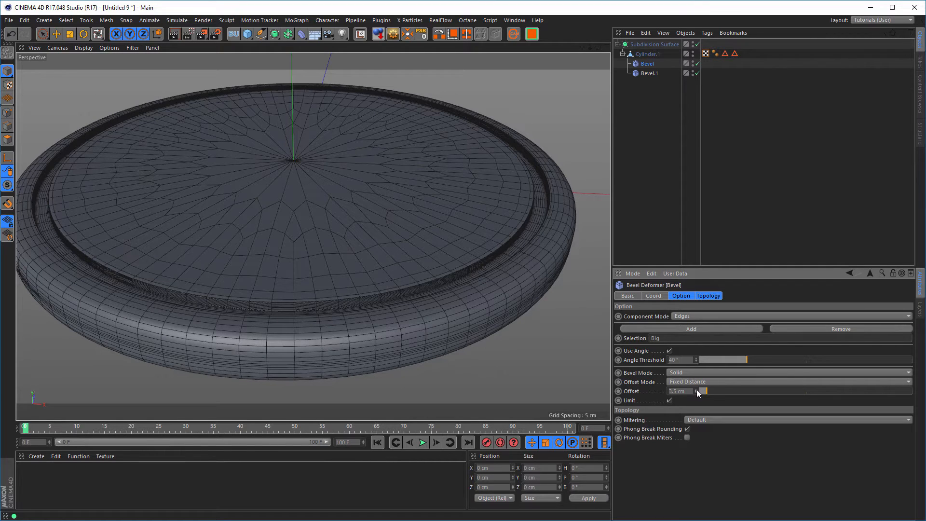
{"action": "mouse_move", "coordinate": [441, 263]}
{"action": "left_mouse_down", "text": "alt"}
{"action": "mouse_move", "coordinate": [473, 299]}
{"action": "mouse_move", "coordinate": [447, 279]}
{"action": "left_mouse_up", "text": "alt"}
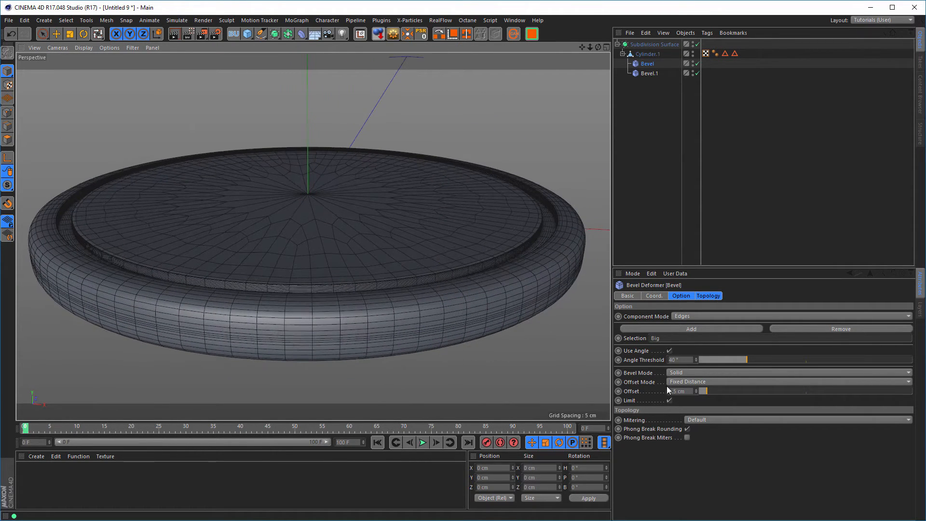
Set the offset of the Bevel deformer on the Big selection to 1.5 cm.
{"action": "left_click", "coordinate": [696, 393]}
{"action": "left_click", "coordinate": [696, 392]}
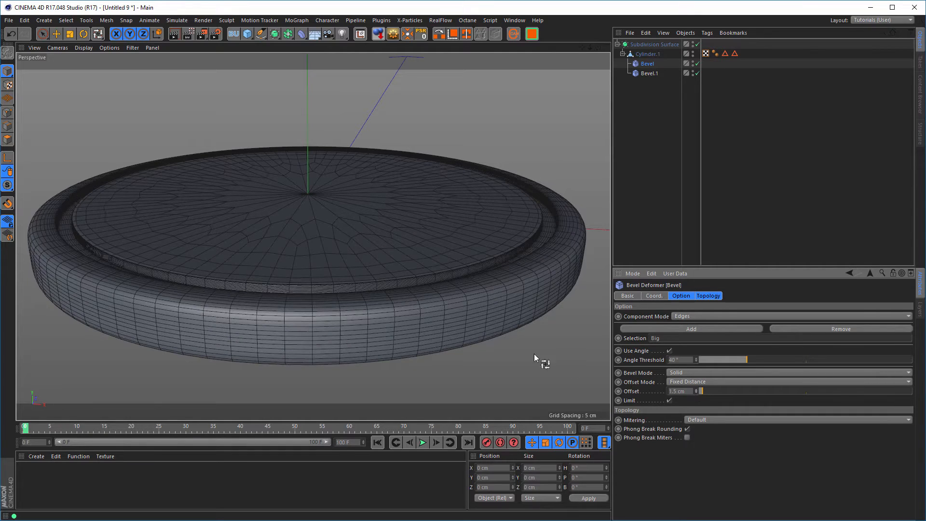
{"action": "left_click_drag", "start_coordinate": [477, 342], "coordinate": [513, 366], "text": "alt"}
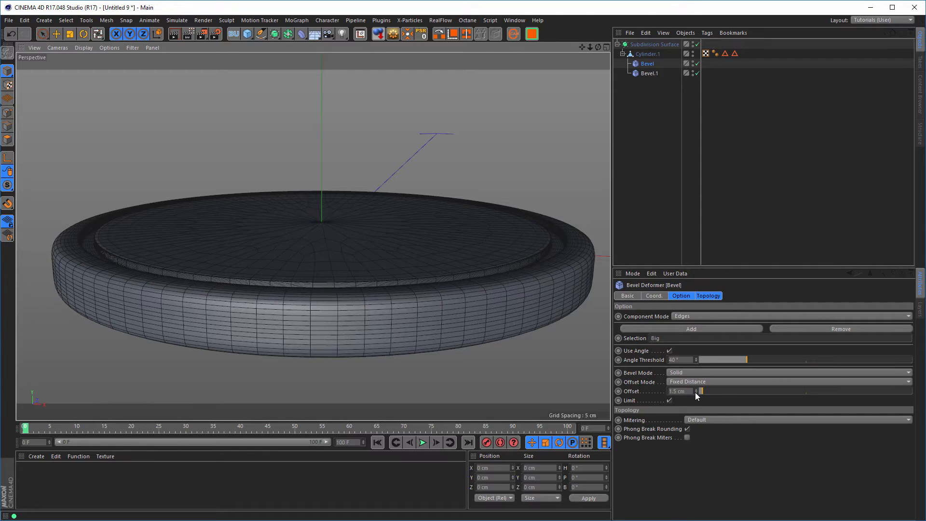
Try a 2 cm offset on the Big selection's Bevel deformer and set it back to 1.5 cm.
{"action": "left_click_drag", "start_coordinate": [686, 391], "coordinate": [644, 387]}
{"action": "type", "text": "2"}
{"action": "key", "text": "Return"}
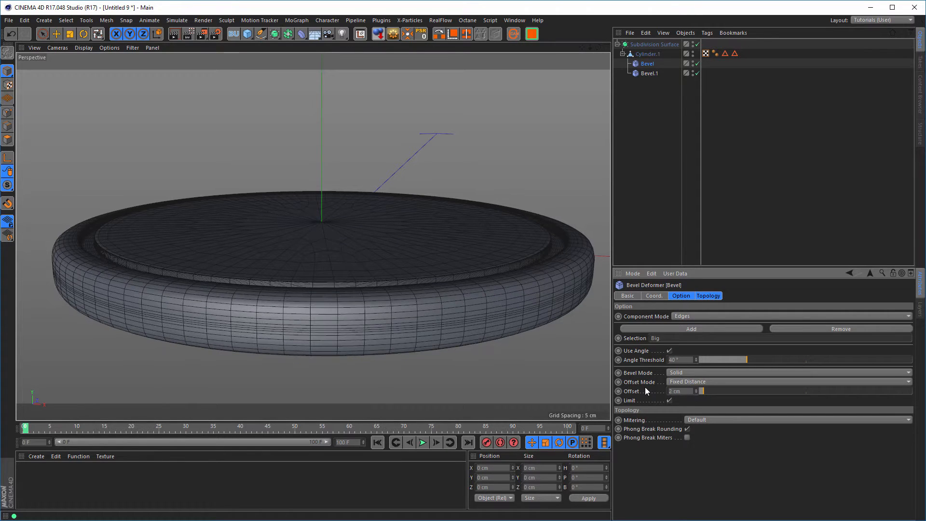
{"action": "left_click_drag", "start_coordinate": [404, 320], "coordinate": [416, 309], "text": "alt"}
{"action": "left_click_drag", "start_coordinate": [695, 391], "coordinate": [652, 394]}
{"action": "type", "text": "1"}
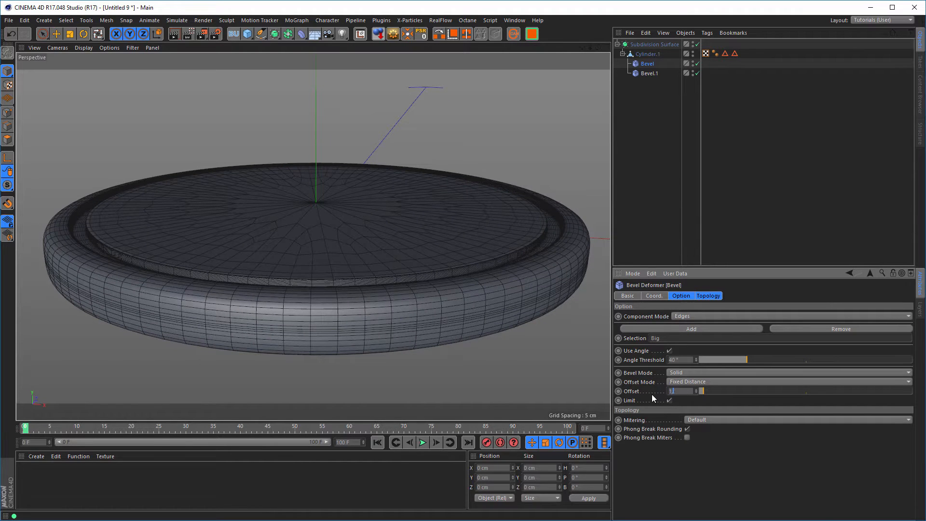
{"action": "type", "text": ".5"}
{"action": "key", "text": "Return"}
Compare a 0.5 cm offset on the rim bevel, and restore the offset to 1.5 cm.
{"action": "mouse_move", "coordinate": [330, 315]}
{"action": "left_mouse_down", "text": "alt"}
{"action": "mouse_move", "coordinate": [327, 344]}
{"action": "mouse_move", "coordinate": [326, 330]}
{"action": "left_mouse_up", "text": "alt"}
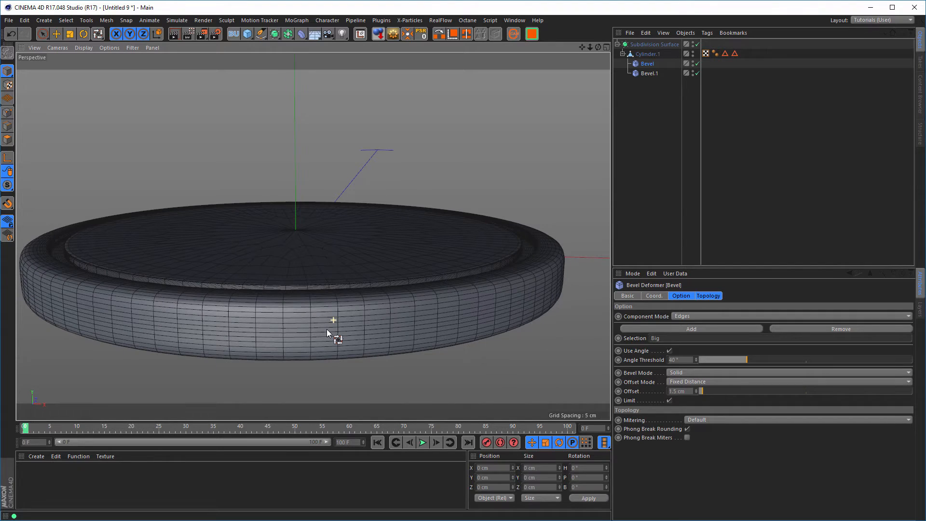
{"action": "left_click", "coordinate": [692, 391]}
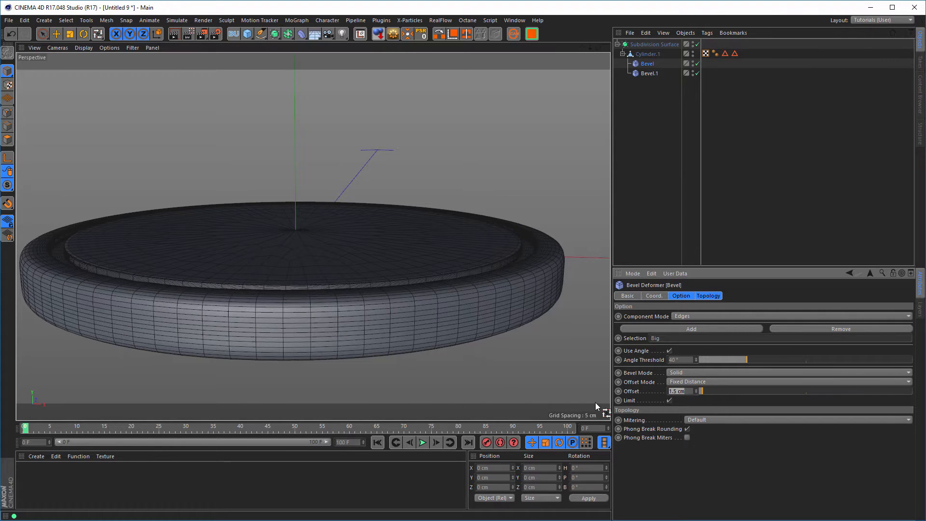
{"action": "type", "text": "0.5"}
{"action": "key", "text": "Return"}
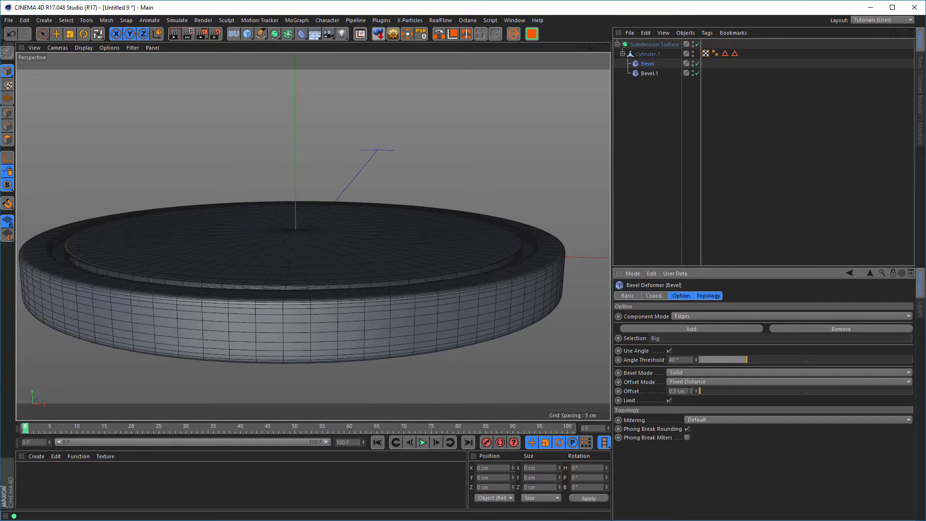
{"action": "left_click_drag", "start_coordinate": [689, 391], "coordinate": [625, 392]}
{"action": "type", "text": "1.5"}
{"action": "key", "text": "Return"}
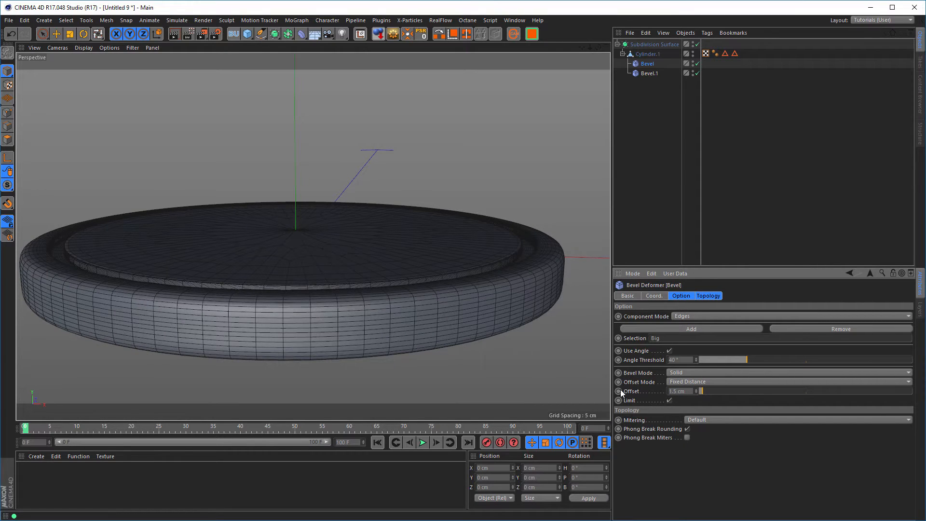
Examine the rounded rim and the groove's bevelled inner edge up close and from several angles.
{"action": "left_click_drag", "start_coordinate": [363, 300], "coordinate": [452, 312], "text": "alt"}
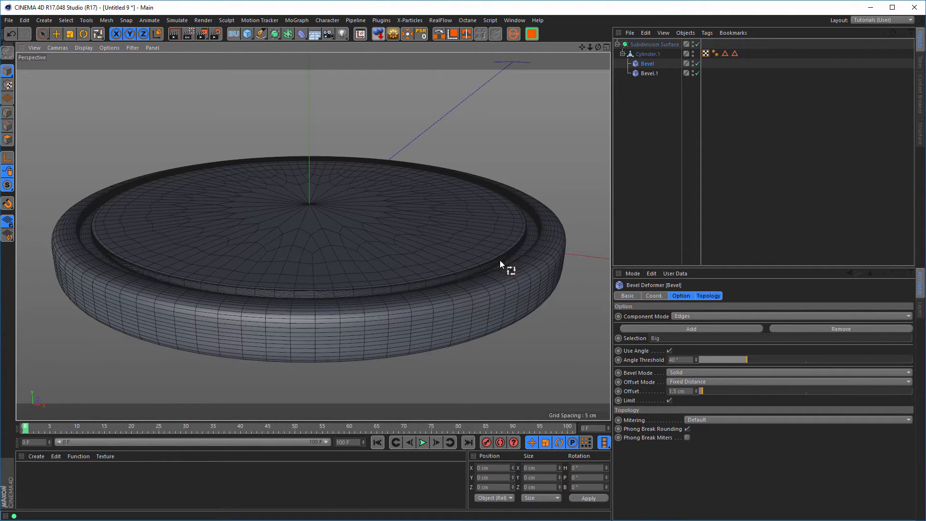
{"action": "scroll", "coordinate": [506, 258], "scroll_direction": "up", "scroll_amount": 5}
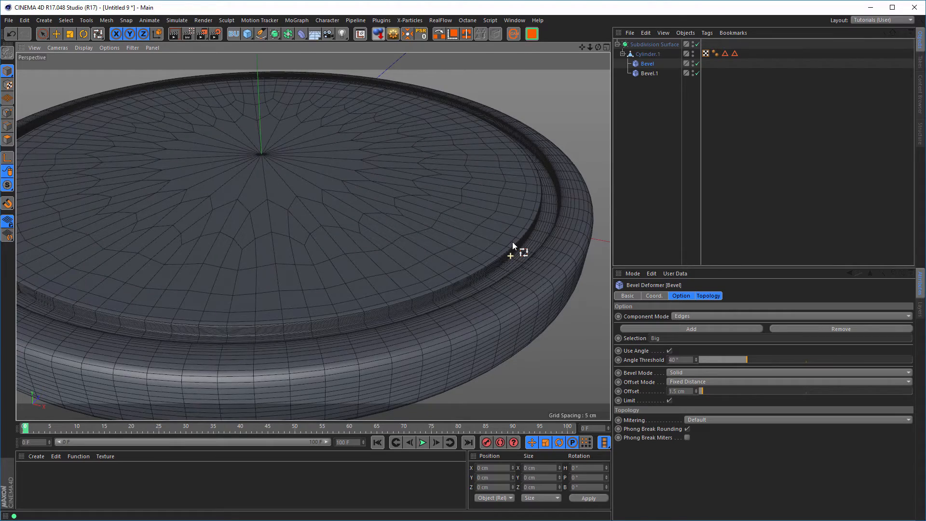
{"action": "scroll", "coordinate": [504, 256], "scroll_direction": "up", "scroll_amount": 6}
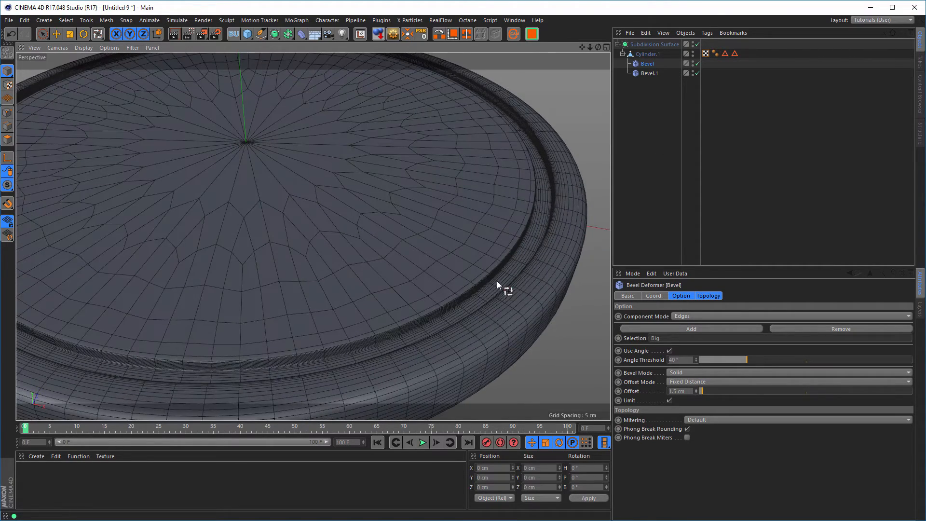
{"action": "scroll", "coordinate": [517, 272], "scroll_direction": "up", "scroll_amount": 8}
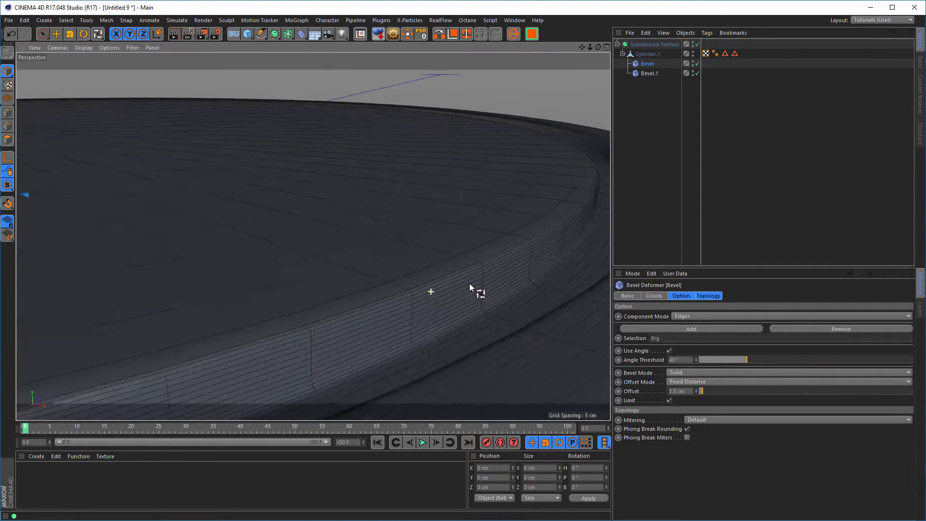
{"action": "scroll", "coordinate": [451, 278], "scroll_direction": "down", "scroll_amount": 10}
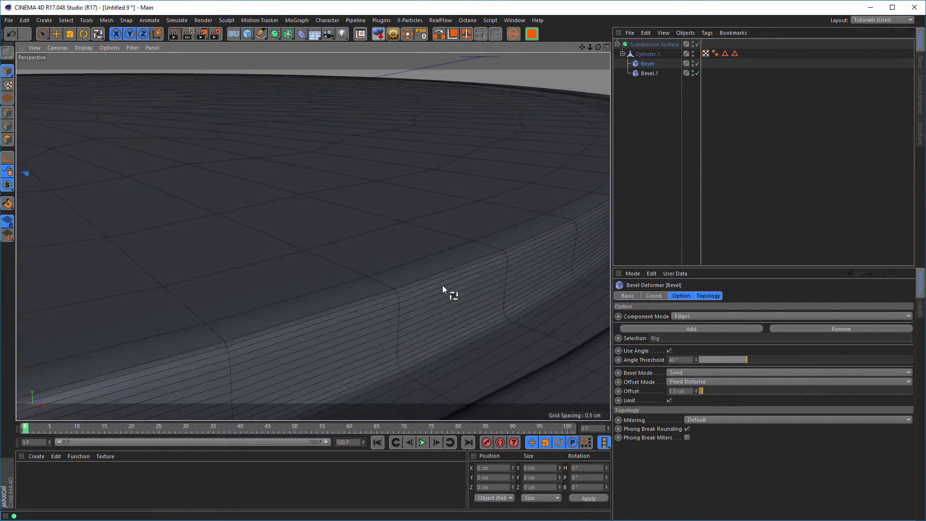
{"action": "scroll", "coordinate": [459, 302], "scroll_direction": "down", "scroll_amount": 10}
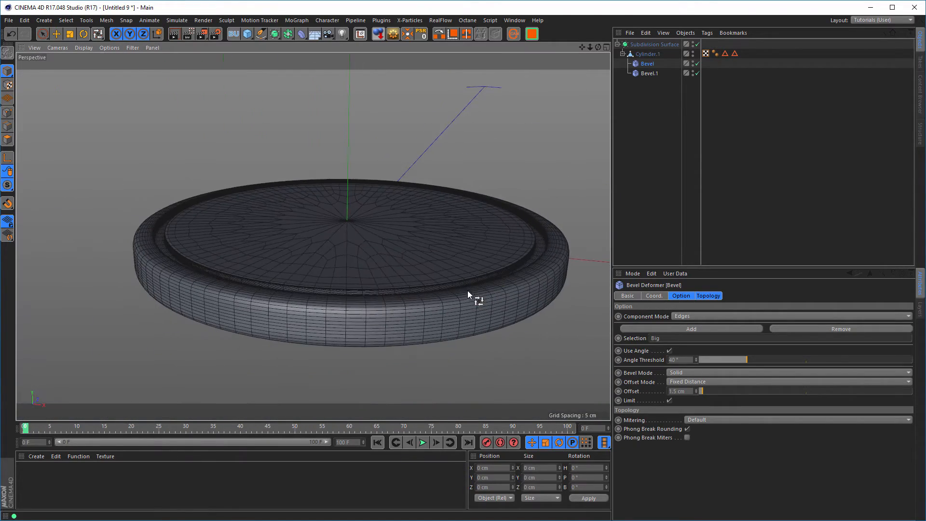
{"action": "left_click_drag", "start_coordinate": [466, 281], "coordinate": [427, 305], "text": "alt"}
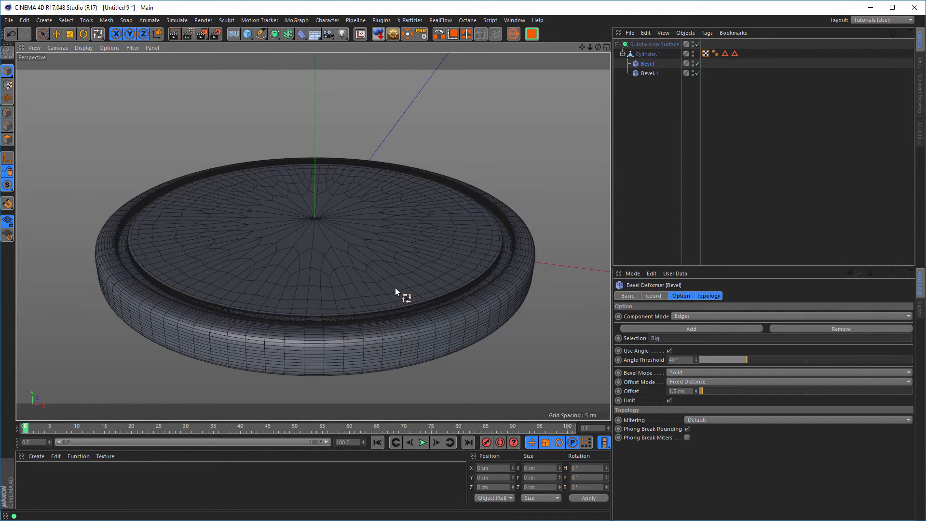
Collapse the Subdivision Surface hierarchy and disable its smoothing to show the base's low-poly mesh.
{"action": "right_click_drag", "start_coordinate": [395, 288], "coordinate": [360, 299], "text": "alt"}
{"action": "middle_click_drag", "start_coordinate": [359, 299], "coordinate": [351, 314], "text": "alt"}
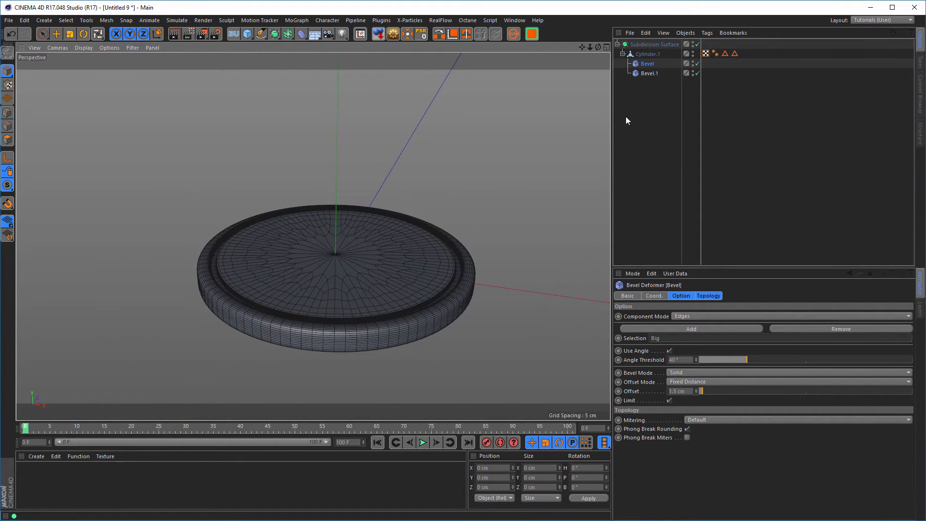
{"action": "left_click", "coordinate": [618, 44]}
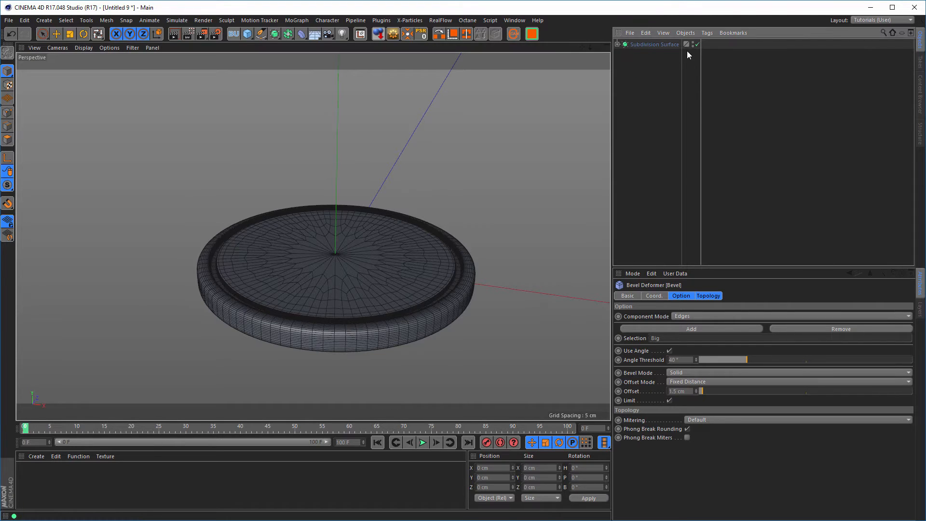
{"action": "left_click", "coordinate": [698, 44]}
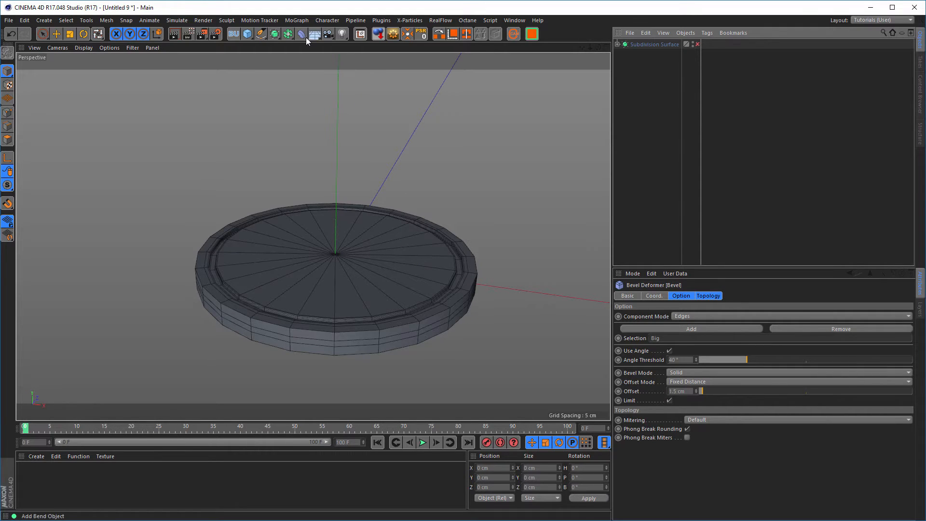
Add a Capsule primitive and scale it down uniformly to about 40.7 cm wide and 81.4 cm high.
{"action": "left_click", "coordinate": [248, 36]}
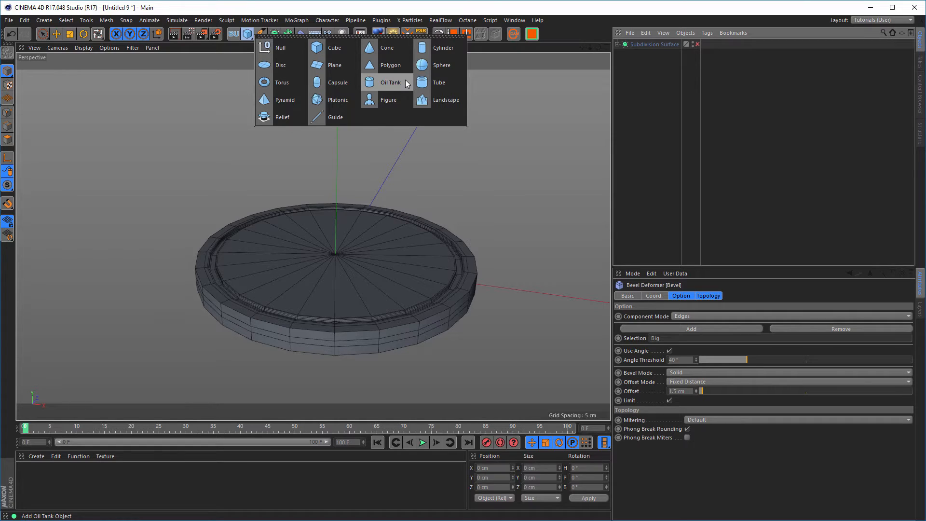
{"action": "left_click", "coordinate": [338, 82]}
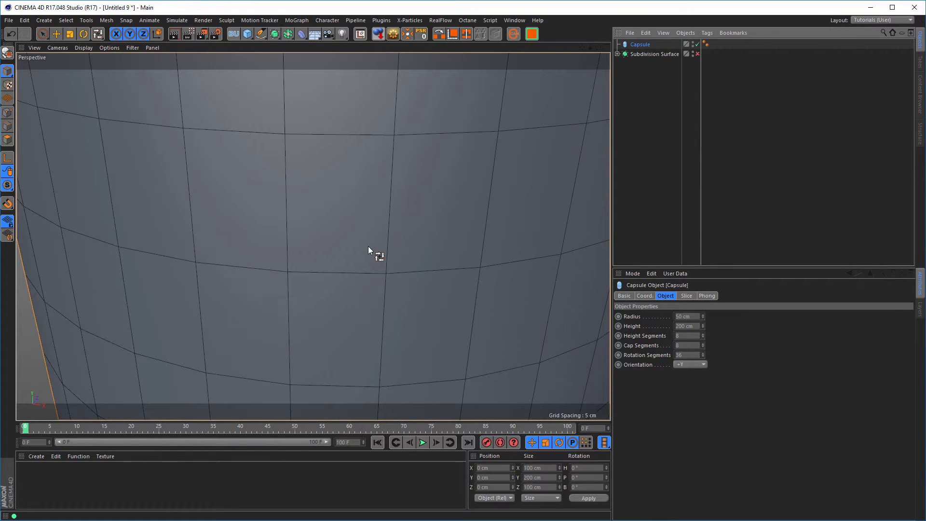
{"action": "key", "text": "t"}
{"action": "left_click_drag", "start_coordinate": [535, 211], "coordinate": [330, 292]}
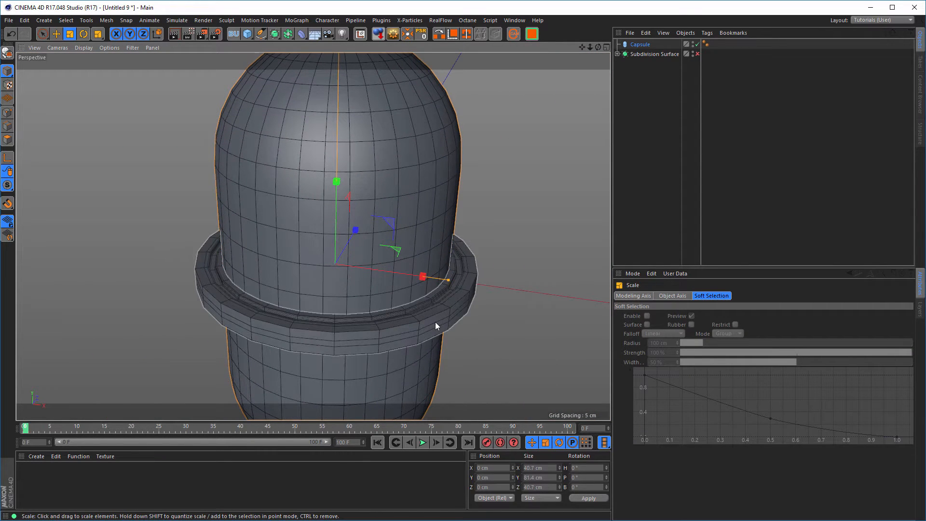
In the top view, scale the capsule to about 44.85 cm wide so its outline sits within the base's groove.
{"action": "middle_click", "coordinate": [459, 331]}
{"action": "middle_click", "coordinate": [437, 199]}
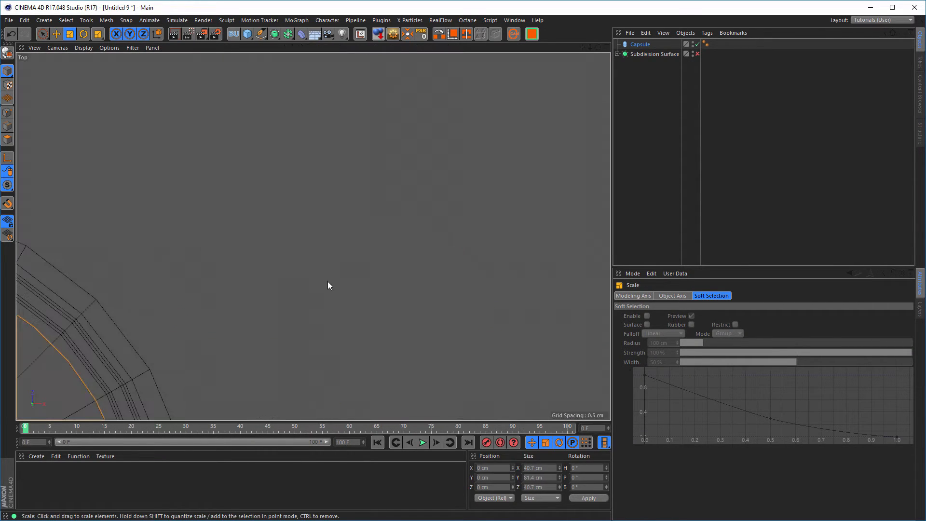
{"action": "scroll", "coordinate": [400, 187], "scroll_direction": "up", "scroll_amount": 3}
{"action": "scroll", "coordinate": [401, 187], "scroll_direction": "up", "scroll_amount": 6}
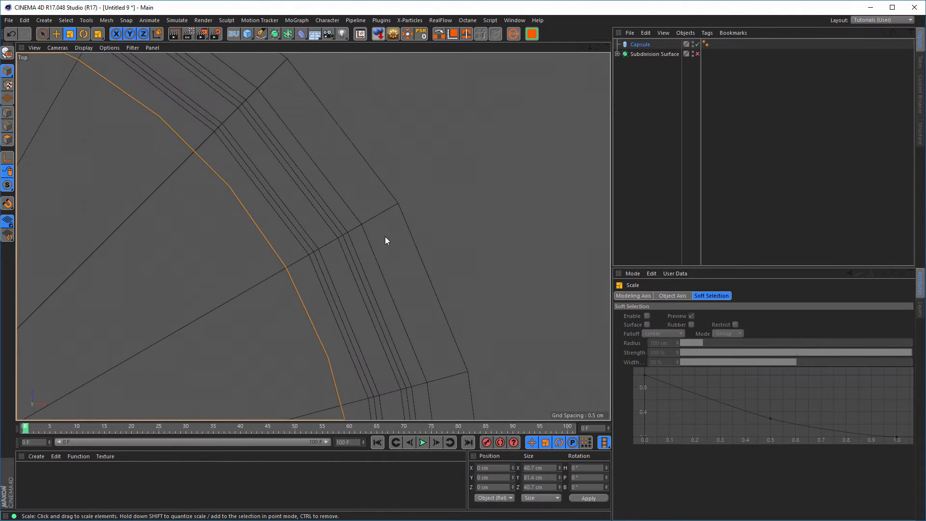
{"action": "left_click_drag", "start_coordinate": [473, 201], "coordinate": [515, 199]}
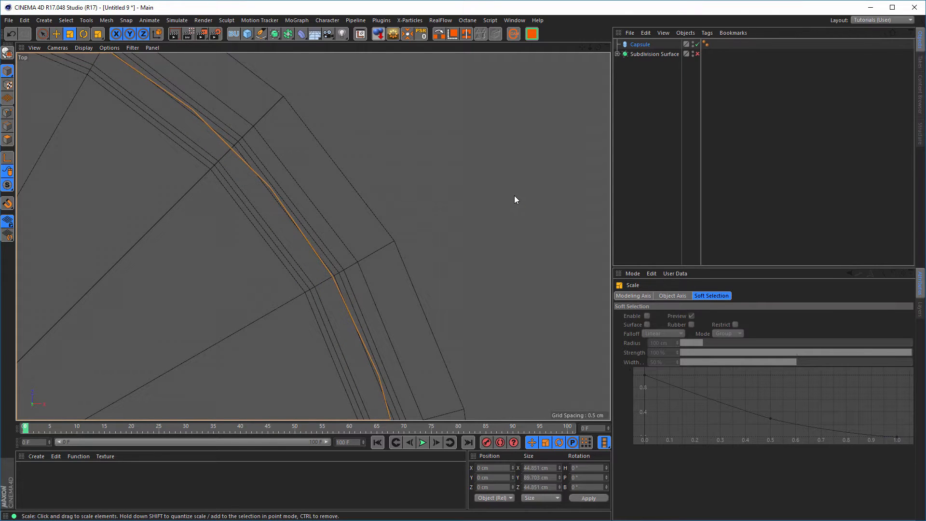
Set the capsule's rotation segments to 24 to match the segments of the base.
{"action": "left_click", "coordinate": [641, 45]}
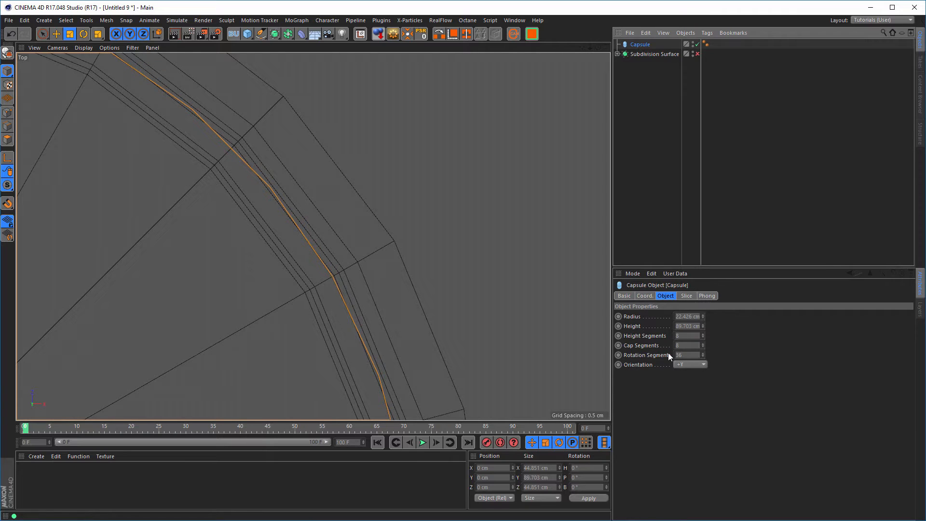
{"action": "left_click", "coordinate": [688, 355]}
{"action": "type", "text": "24"}
{"action": "key", "text": "Return"}
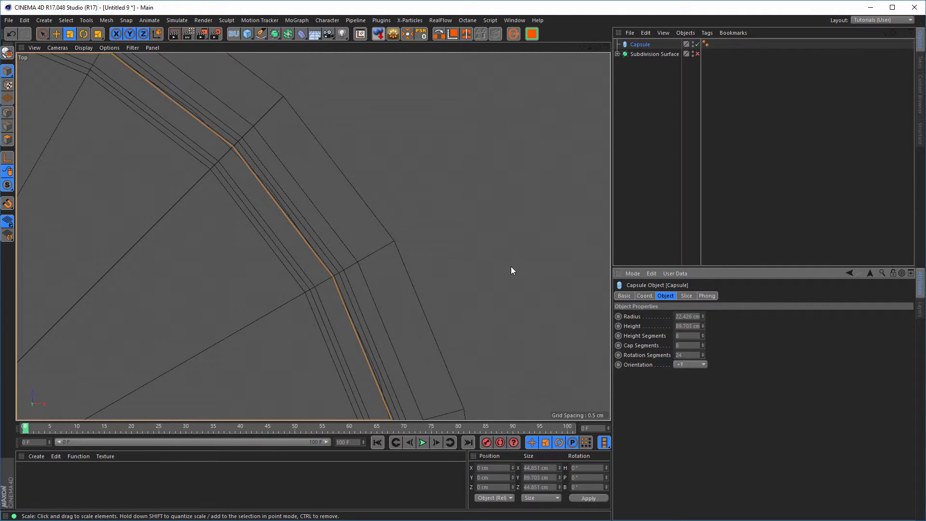
Collapse the capsule into a single editable polygon object.
{"action": "scroll", "coordinate": [478, 275], "scroll_direction": "down", "scroll_amount": 10}
{"action": "middle_click", "coordinate": [386, 297]}
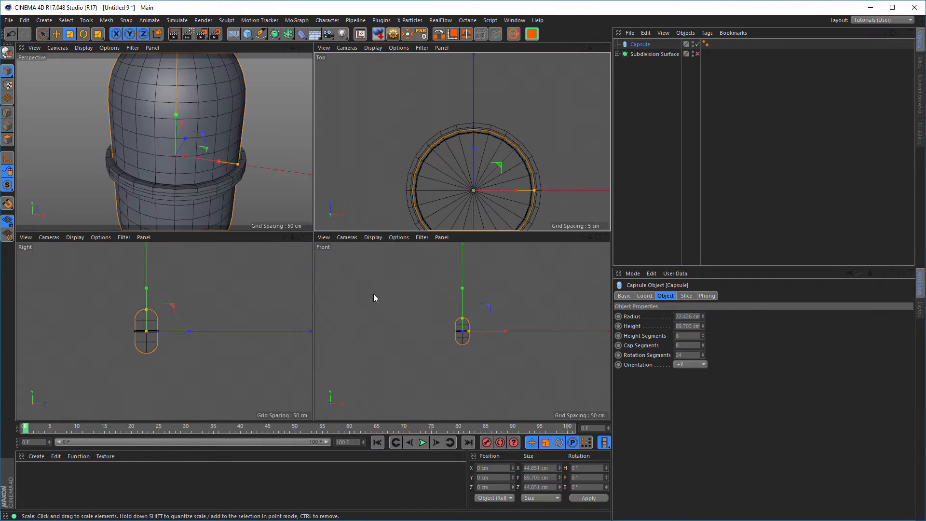
{"action": "middle_click", "coordinate": [251, 204]}
{"action": "middle_click_drag", "start_coordinate": [334, 292], "coordinate": [306, 281], "text": "alt"}
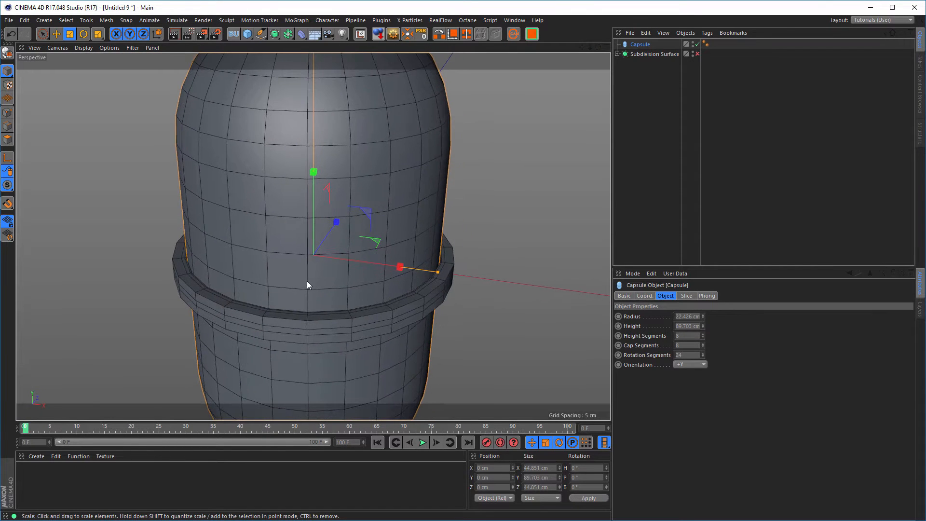
{"action": "scroll", "coordinate": [307, 281], "scroll_direction": "down", "scroll_amount": 3}
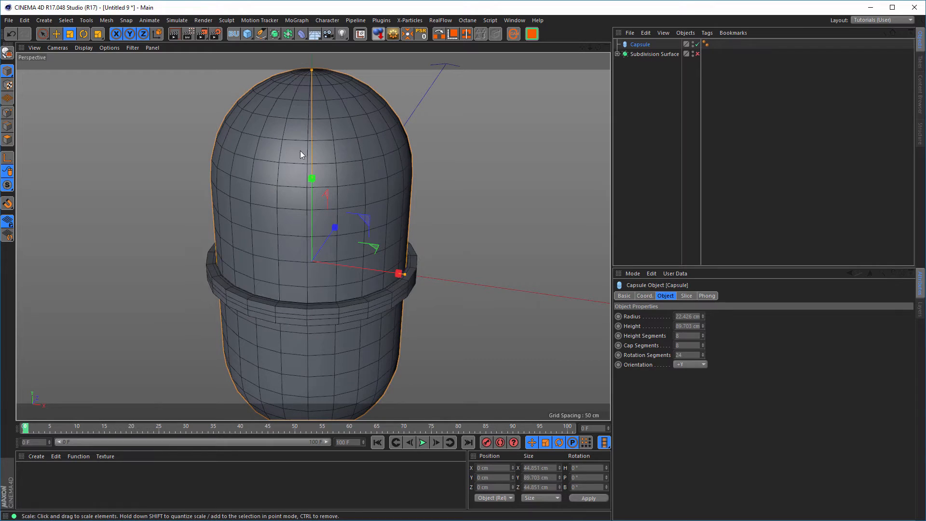
{"action": "middle_click", "coordinate": [318, 345]}
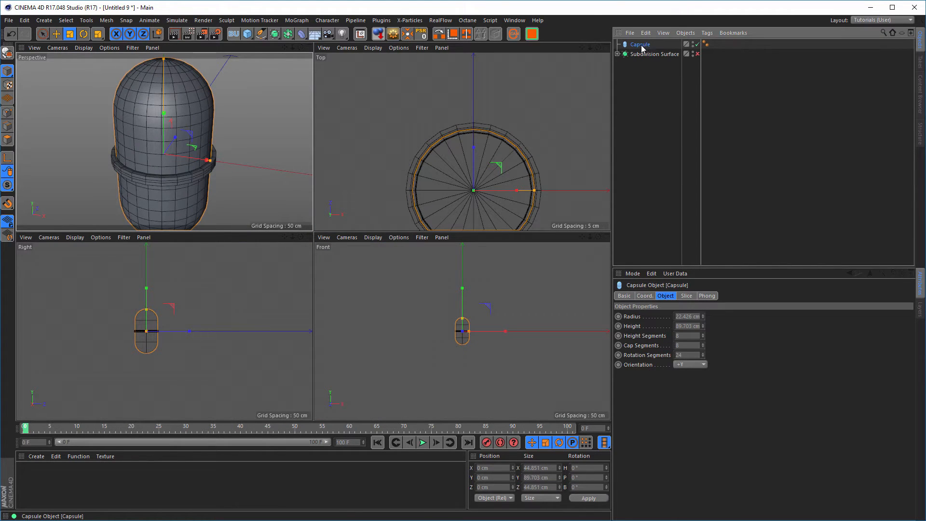
{"action": "left_click", "coordinate": [394, 34]}
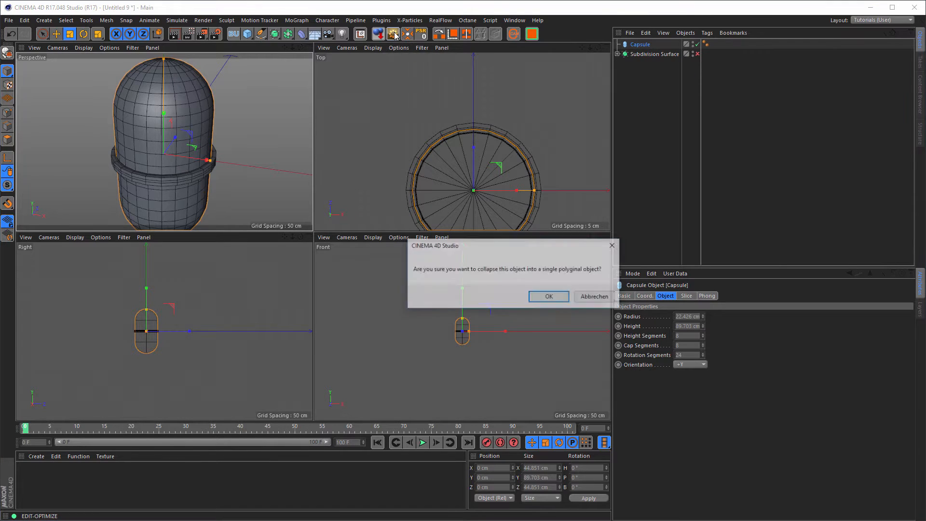
{"action": "left_click", "coordinate": [549, 297]}
In the right view, select all points of the capsule's lower half, including hidden ones, and delete them.
{"action": "middle_click", "coordinate": [179, 309]}
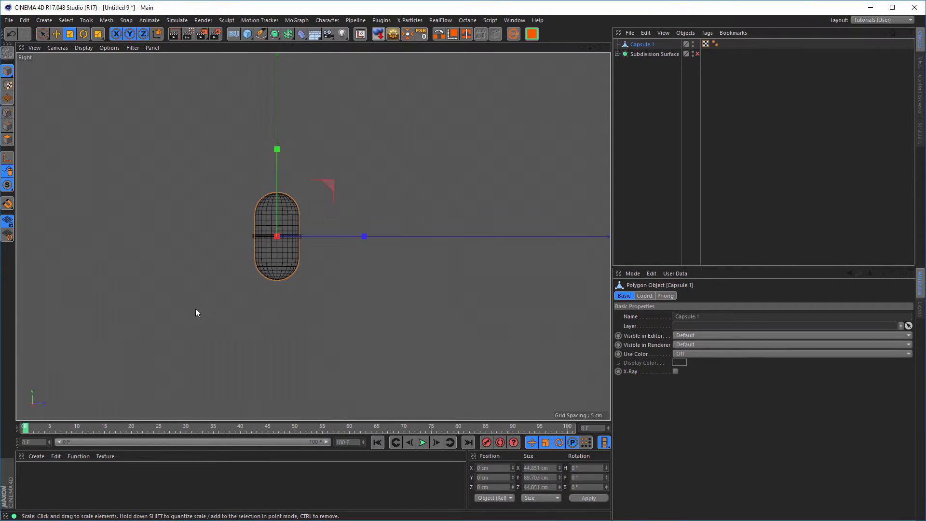
{"action": "scroll", "coordinate": [275, 238], "scroll_direction": "up", "scroll_amount": 8}
{"action": "middle_click_drag", "start_coordinate": [349, 219], "coordinate": [364, 205], "text": "alt"}
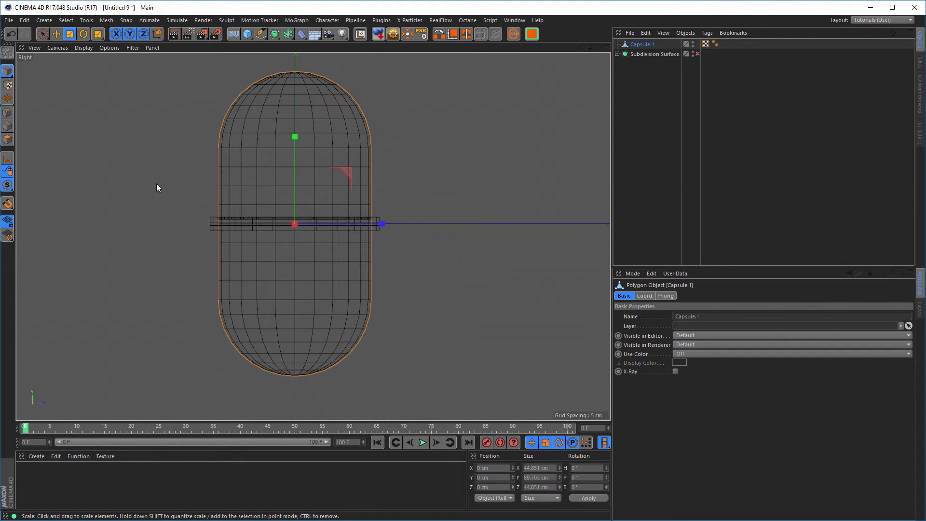
{"action": "left_click", "coordinate": [7, 112]}
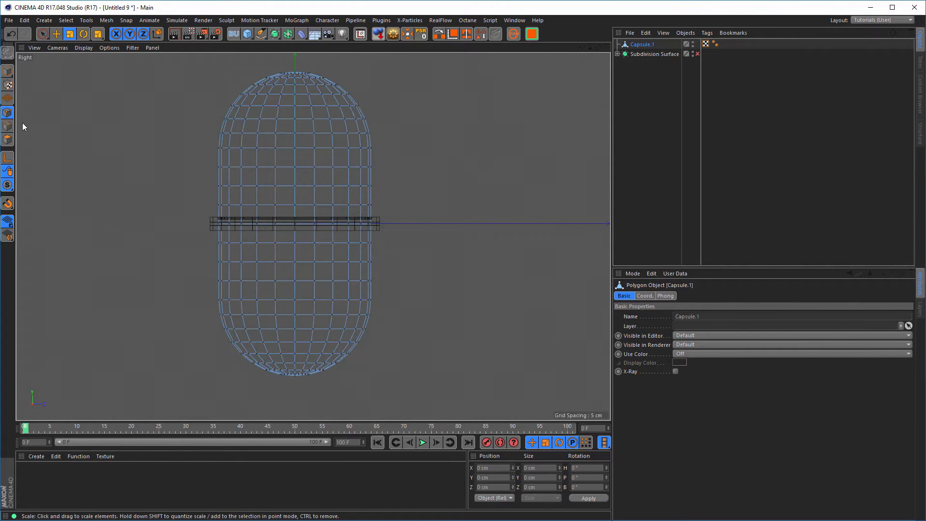
{"action": "left_click", "coordinate": [42, 34]}
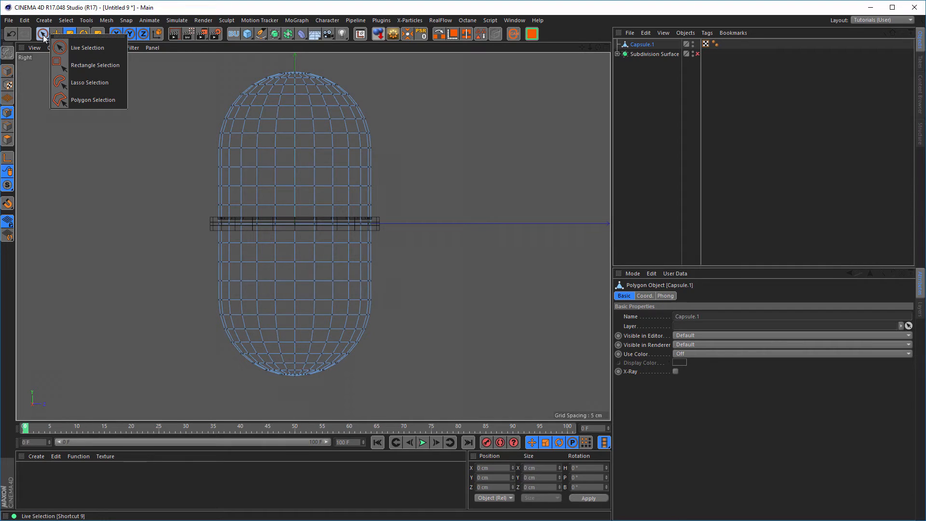
{"action": "left_click", "coordinate": [77, 64]}
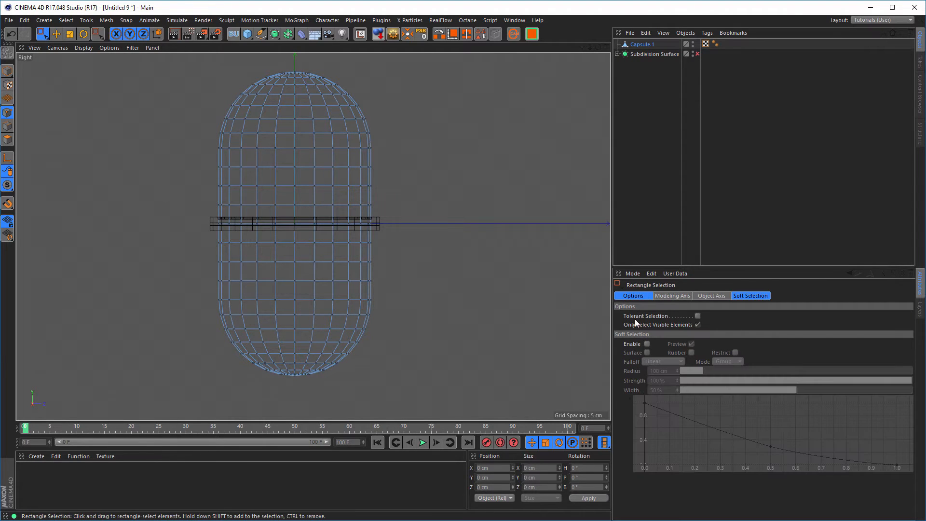
{"action": "left_click", "coordinate": [698, 325]}
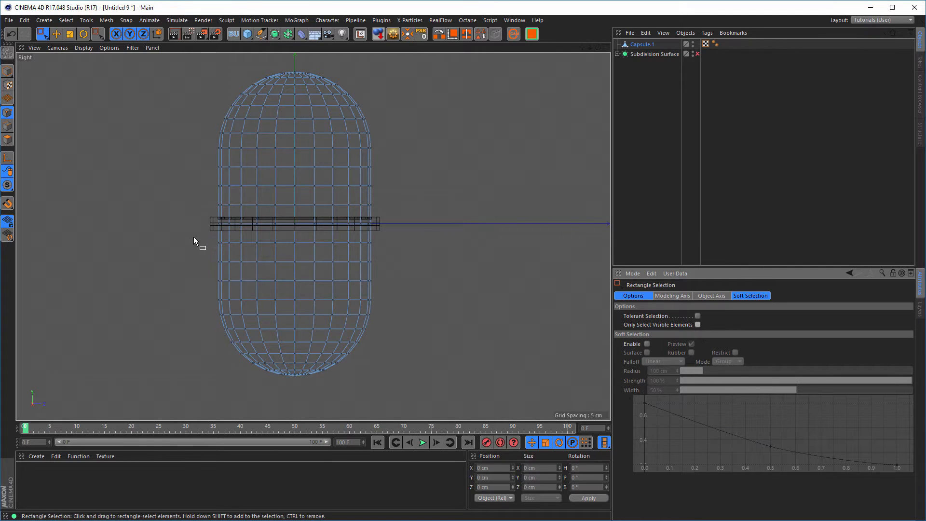
{"action": "left_click_drag", "start_coordinate": [193, 237], "coordinate": [447, 424]}
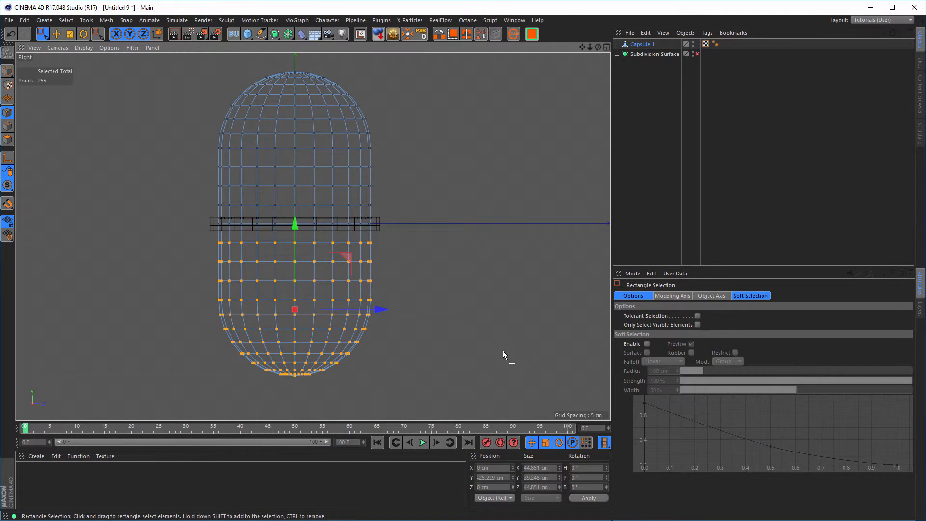
{"action": "key", "text": "Delete"}
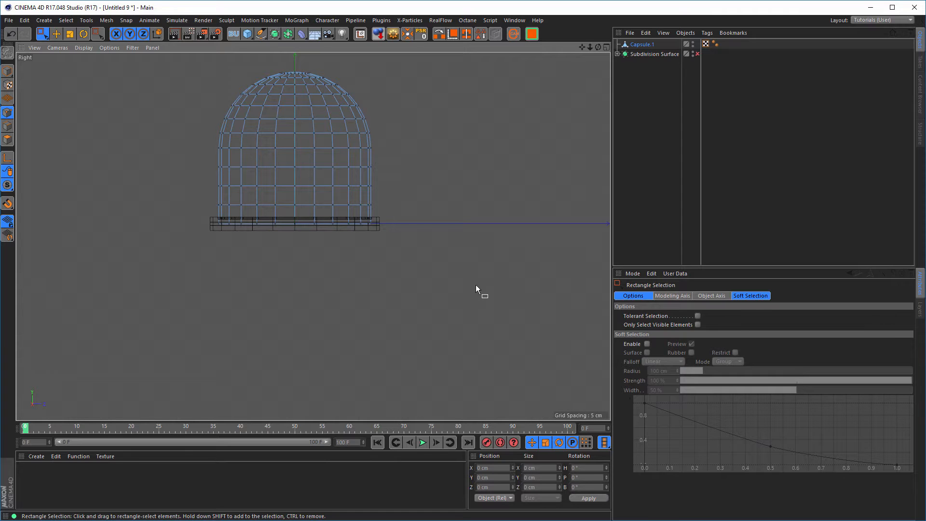
Raise the dome's bottom row of points to a Y position of about 1.44 cm, level with the base's groove.
{"action": "right_click_drag", "start_coordinate": [277, 193], "coordinate": [320, 198], "text": "alt"}
{"action": "middle_click_drag", "start_coordinate": [319, 198], "coordinate": [312, 198], "text": "alt"}
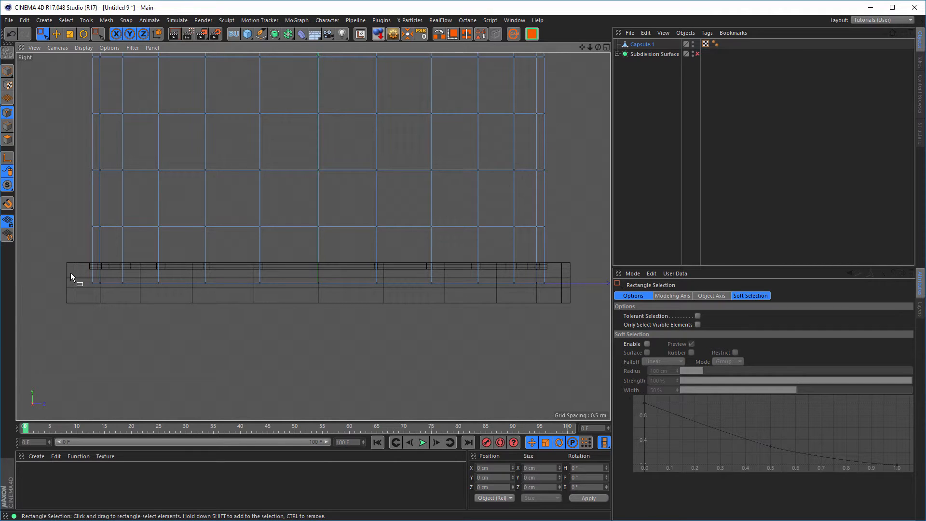
{"action": "left_click_drag", "start_coordinate": [70, 273], "coordinate": [586, 321]}
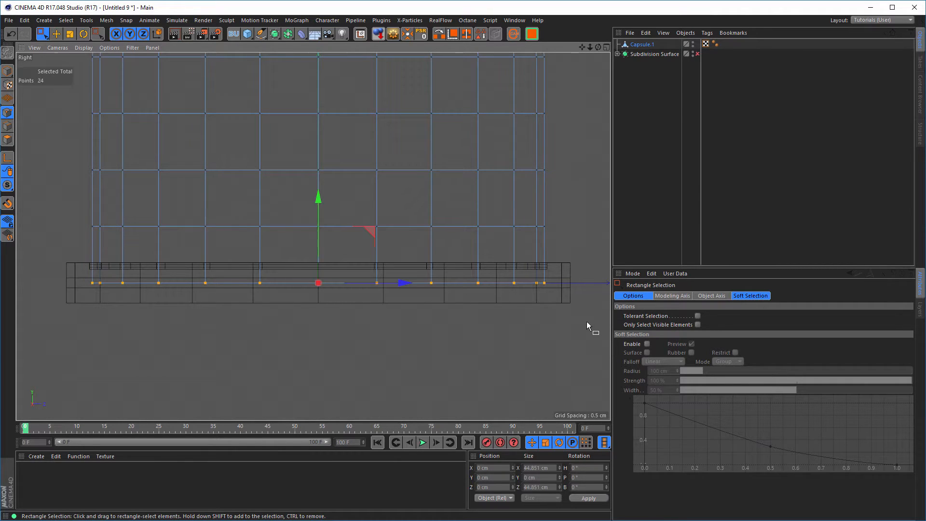
{"action": "left_click_drag", "start_coordinate": [319, 201], "coordinate": [325, 187]}
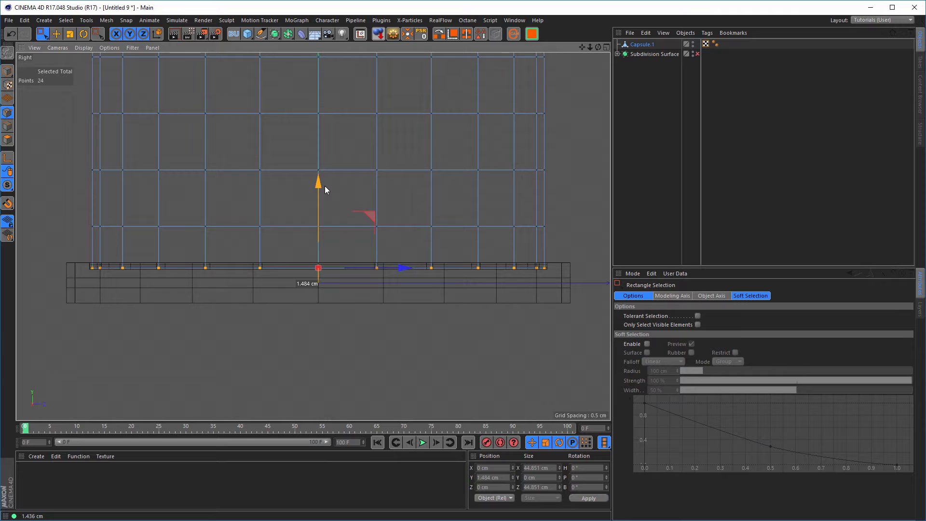
{"action": "left_click_drag", "start_coordinate": [325, 187], "coordinate": [324, 187]}
Move all points of the dome's rounded top up by 25 cm to make the dome taller.
{"action": "scroll", "coordinate": [264, 229], "scroll_direction": "down", "scroll_amount": 4}
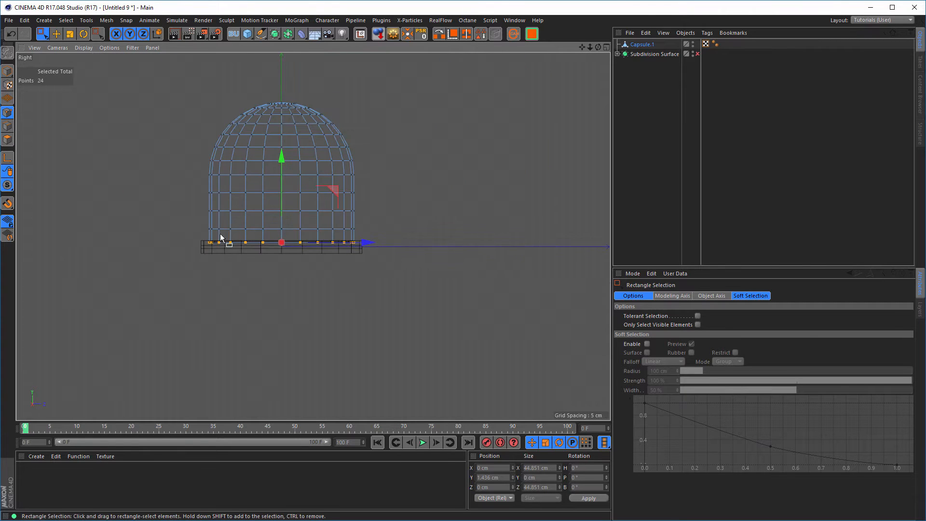
{"action": "middle_click_drag", "start_coordinate": [220, 236], "coordinate": [248, 356], "text": "alt"}
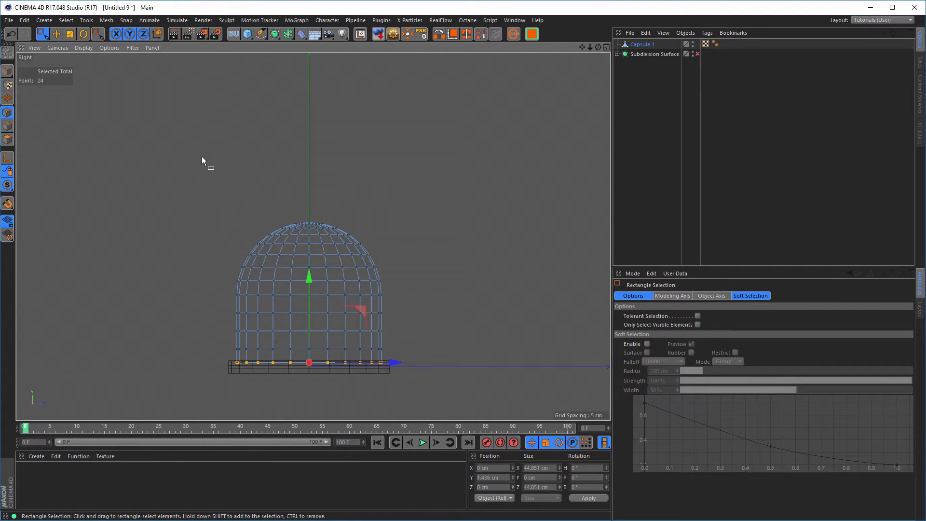
{"action": "left_click_drag", "start_coordinate": [202, 157], "coordinate": [406, 307]}
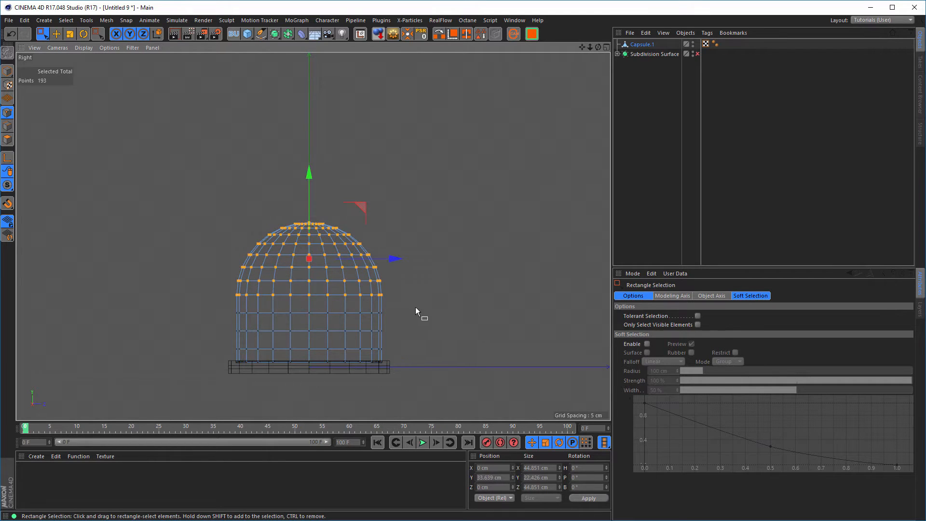
{"action": "left_click_drag", "start_coordinate": [310, 175], "coordinate": [317, 93]}
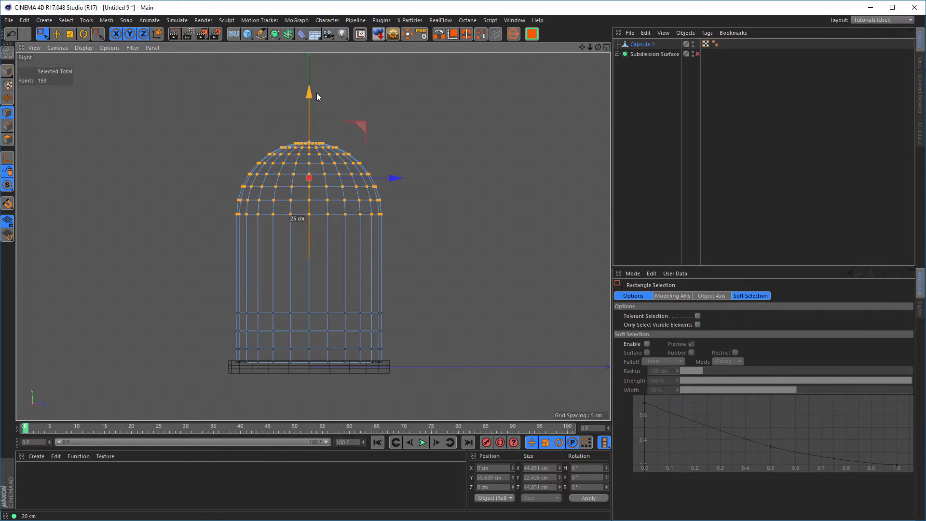
{"action": "left_click_drag", "start_coordinate": [317, 88], "coordinate": [316, 91]}
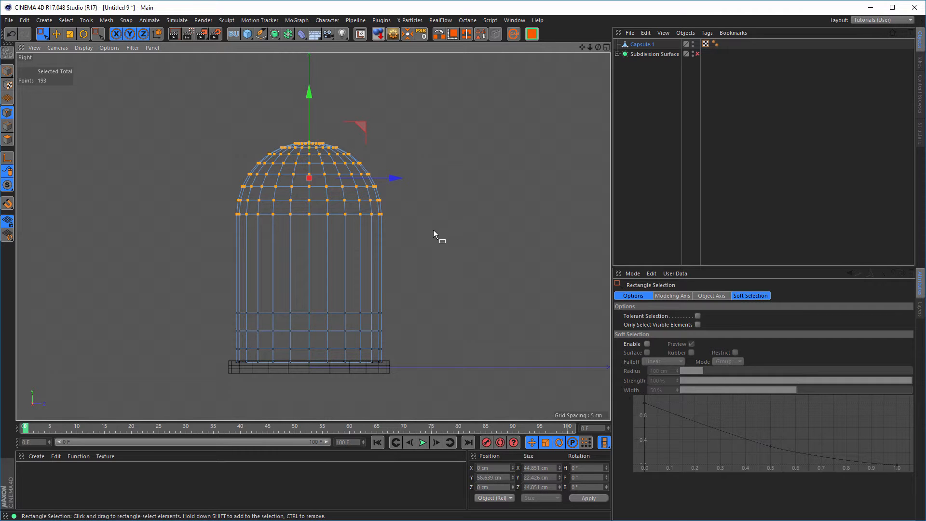
Delete the dome's lowest row of points and lower the next row into the base's groove at about 1.51 cm in Y.
{"action": "scroll", "coordinate": [337, 316], "scroll_direction": "up", "scroll_amount": 3}
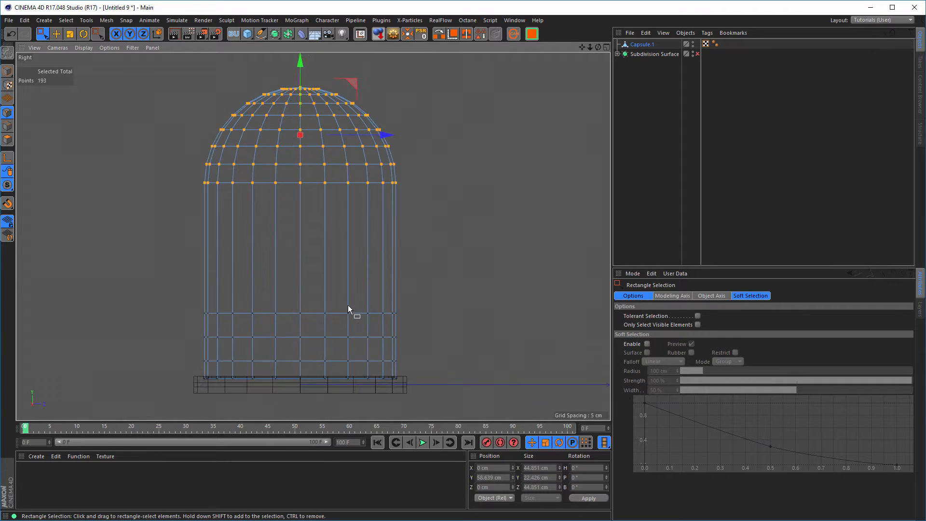
{"action": "middle_click_drag", "start_coordinate": [370, 275], "coordinate": [371, 272], "text": "alt"}
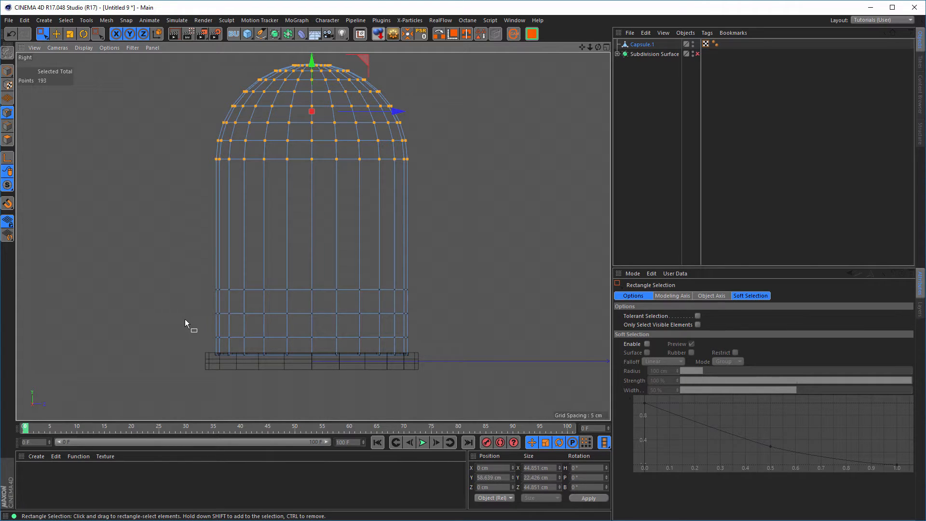
{"action": "scroll", "coordinate": [283, 334], "scroll_direction": "up", "scroll_amount": 4}
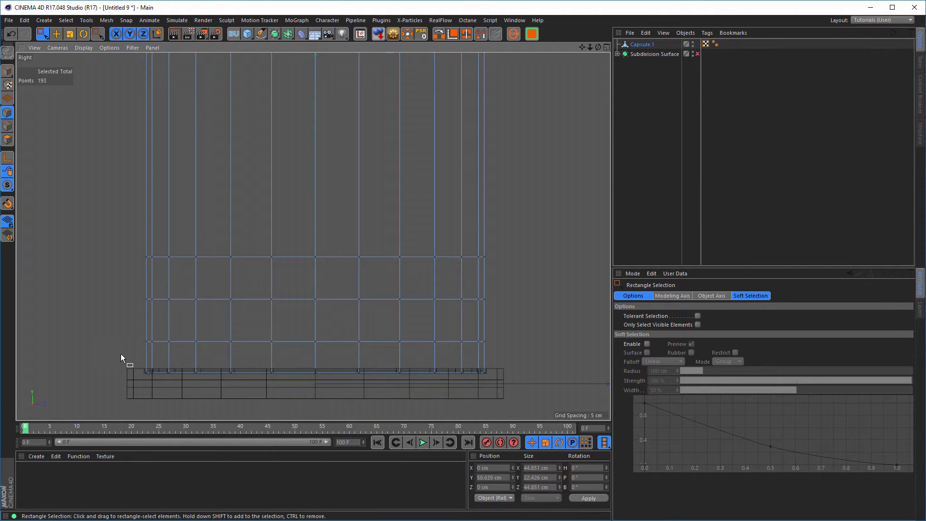
{"action": "left_click_drag", "start_coordinate": [121, 354], "coordinate": [560, 392]}
{"action": "left_click", "coordinate": [560, 392]}
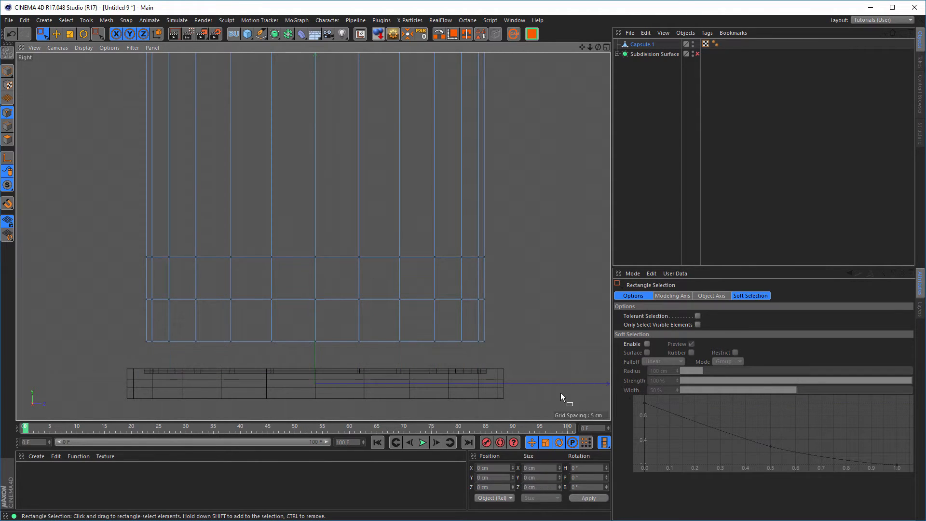
{"action": "left_click_drag", "start_coordinate": [111, 334], "coordinate": [537, 380]}
{"action": "left_click_drag", "start_coordinate": [316, 257], "coordinate": [309, 288]}
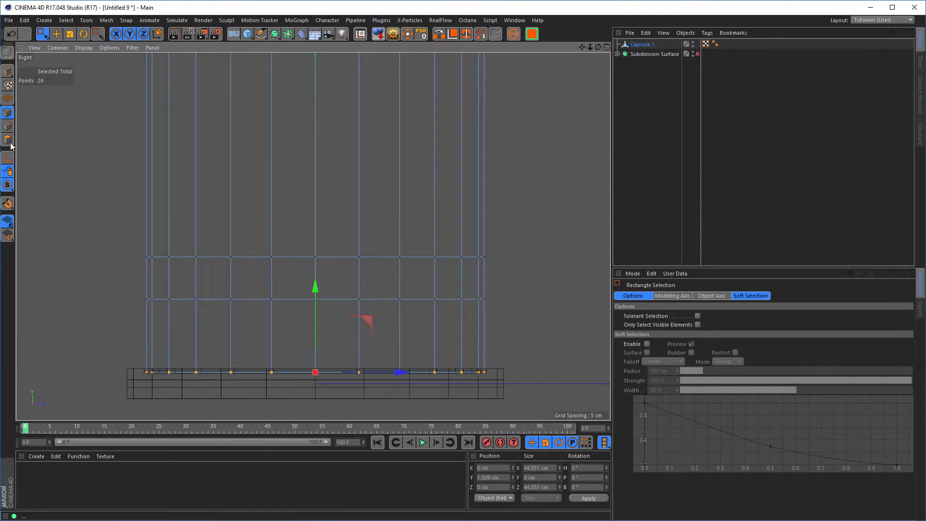
Select the row of points directly above the dome's bottom edge and lower it to about 9.42 cm in Y.
{"action": "key", "text": "u"}
{"action": "key", "text": "l"}
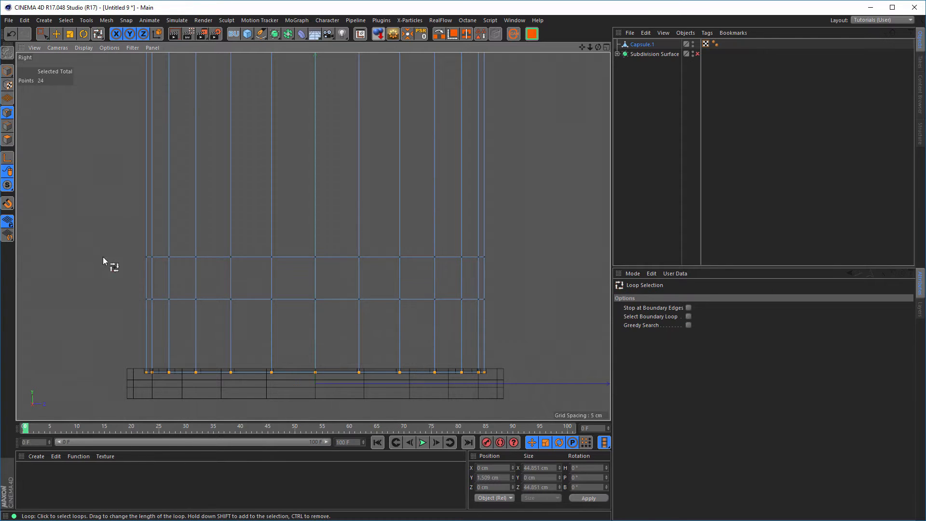
{"action": "left_click", "coordinate": [182, 299]}
{"action": "left_click", "coordinate": [40, 32]}
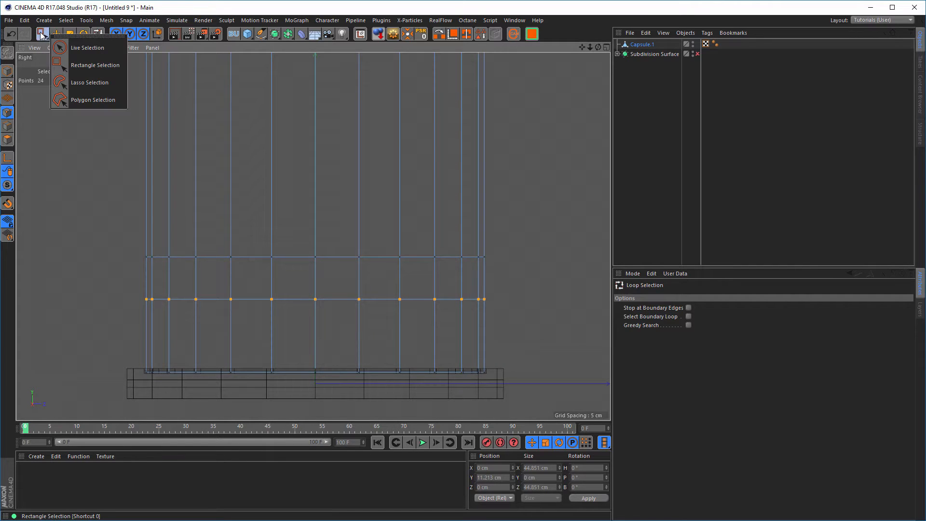
{"action": "left_click", "coordinate": [84, 67]}
{"action": "left_click_drag", "start_coordinate": [123, 279], "coordinate": [496, 340]}
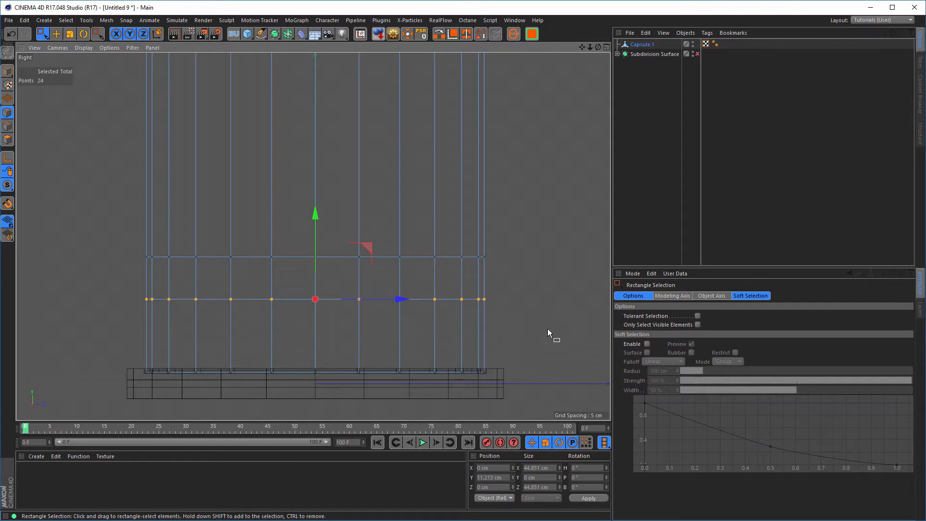
{"action": "key", "text": "t"}
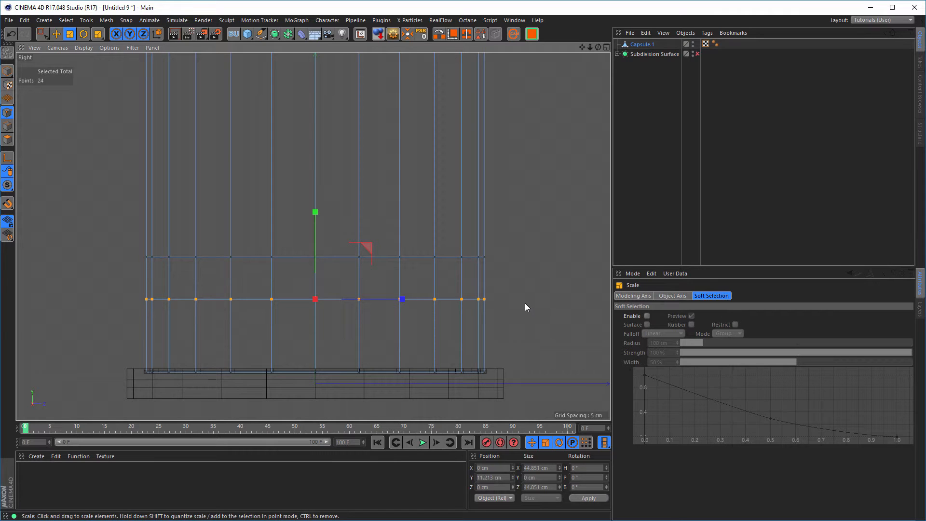
{"action": "key", "text": "e"}
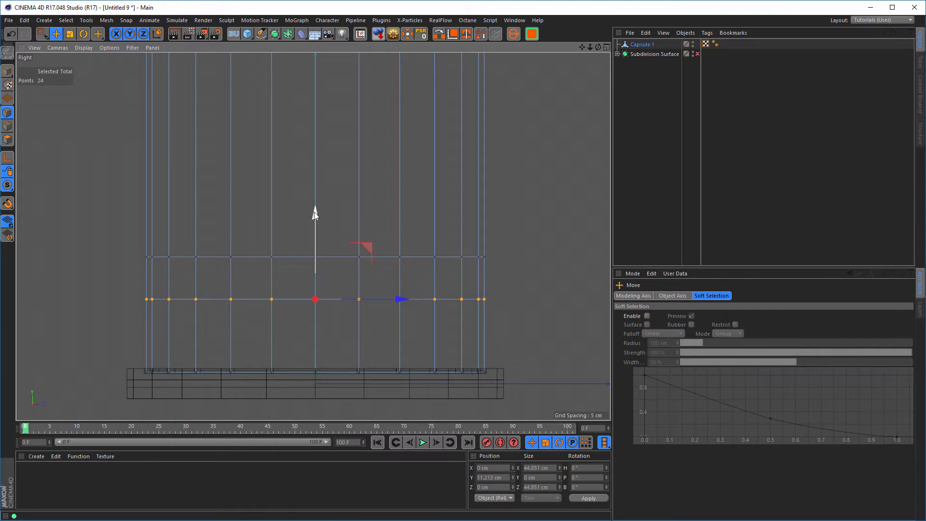
{"action": "left_click_drag", "start_coordinate": [314, 212], "coordinate": [314, 225]}
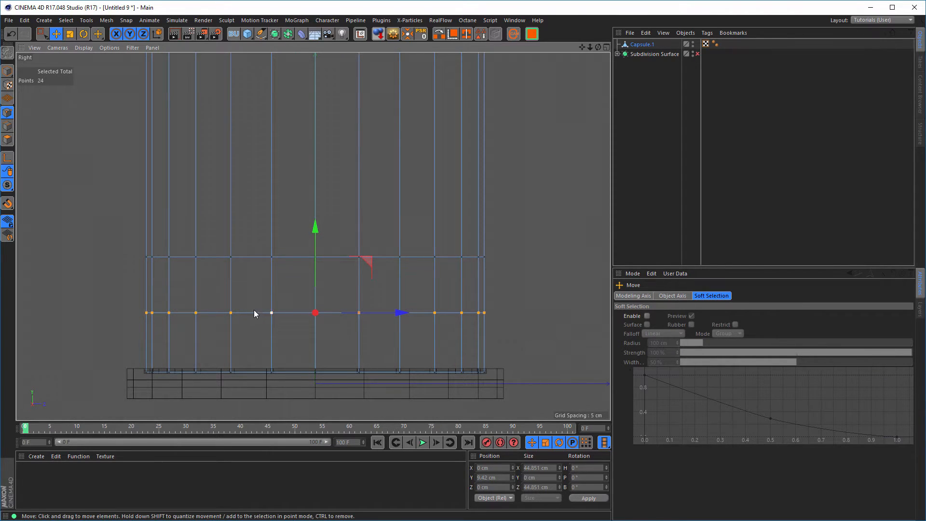
Scale all dome points above the bottom row inward to about 37.65 cm in X and Z, flaring the lower edge.
{"action": "scroll", "coordinate": [224, 301], "scroll_direction": "down", "scroll_amount": 6}
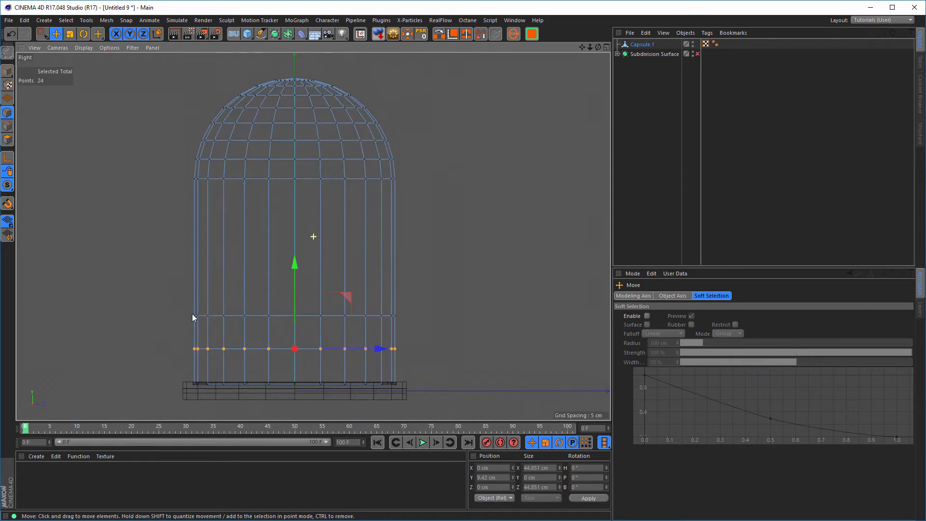
{"action": "left_click", "coordinate": [42, 33]}
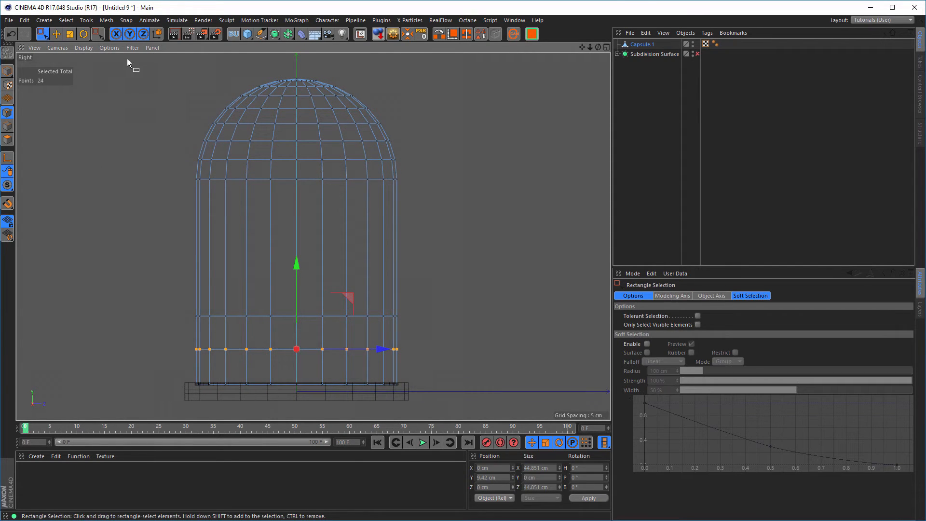
{"action": "left_click_drag", "start_coordinate": [126, 59], "coordinate": [501, 367]}
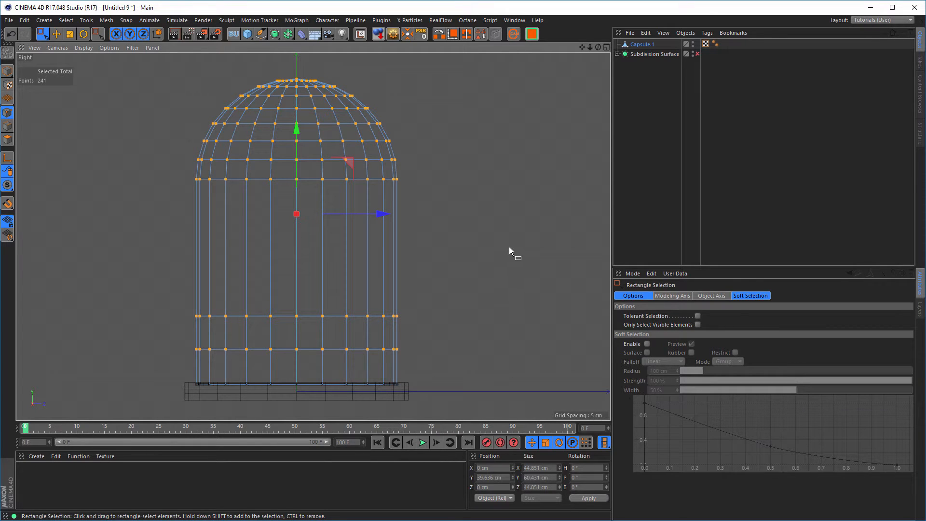
{"action": "key", "text": "t"}
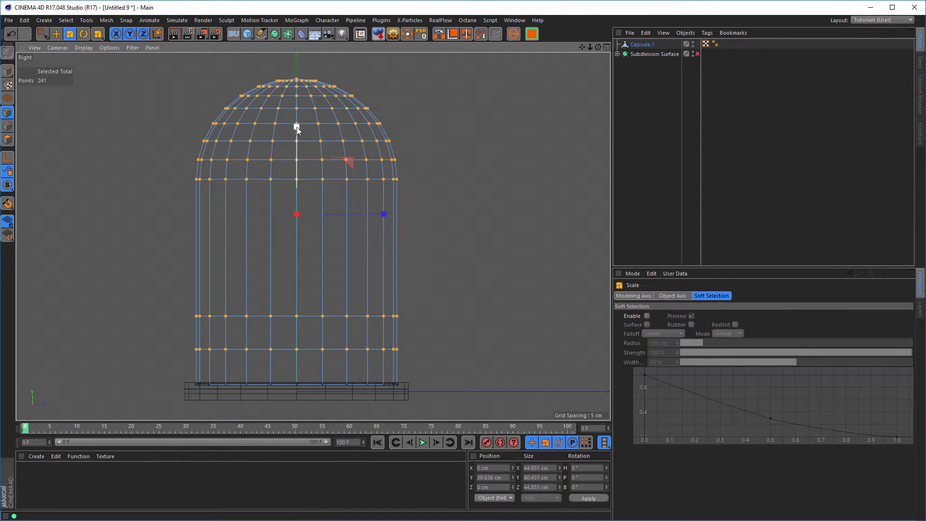
{"action": "left_click_drag", "start_coordinate": [297, 130], "coordinate": [297, 130]}
{"action": "left_click_drag", "start_coordinate": [298, 130], "coordinate": [295, 142]}
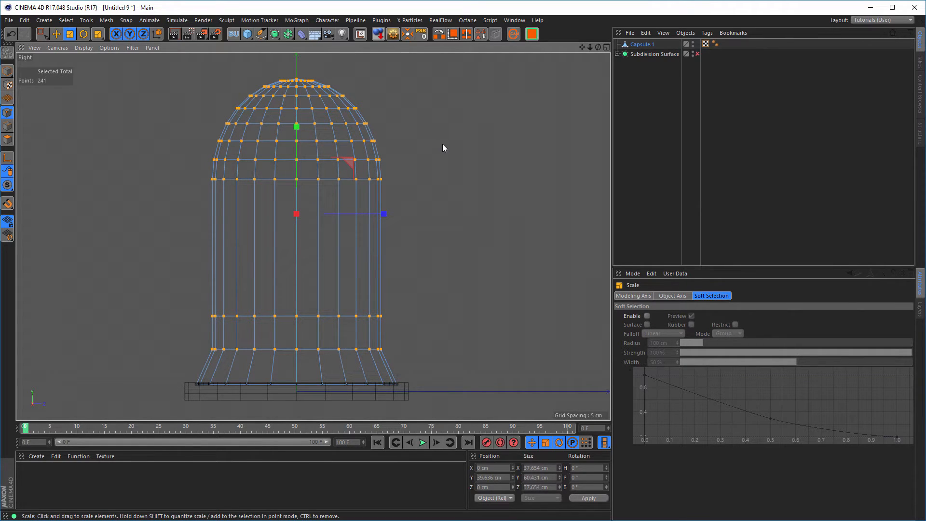
Select the points of the dome's rounded top and scale them vertically to about 11.52 cm, flattening the top.
{"action": "middle_click_drag", "start_coordinate": [442, 143], "coordinate": [457, 171], "text": "alt"}
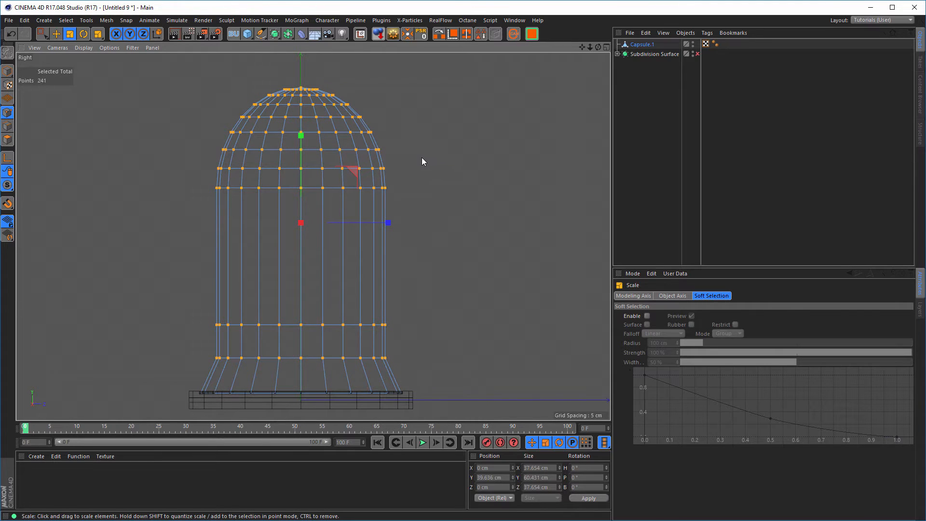
{"action": "left_click", "coordinate": [42, 34]}
{"action": "left_click_drag", "start_coordinate": [150, 63], "coordinate": [448, 208]}
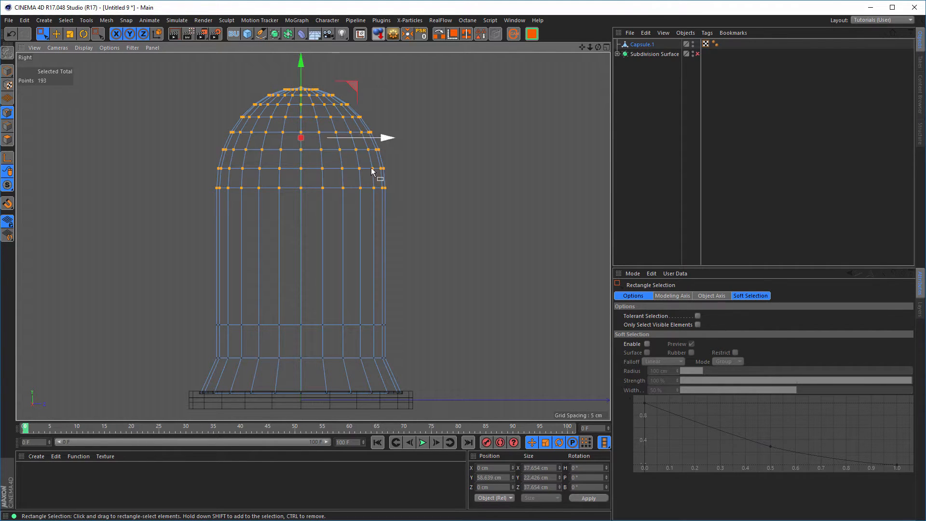
{"action": "key", "text": "t"}
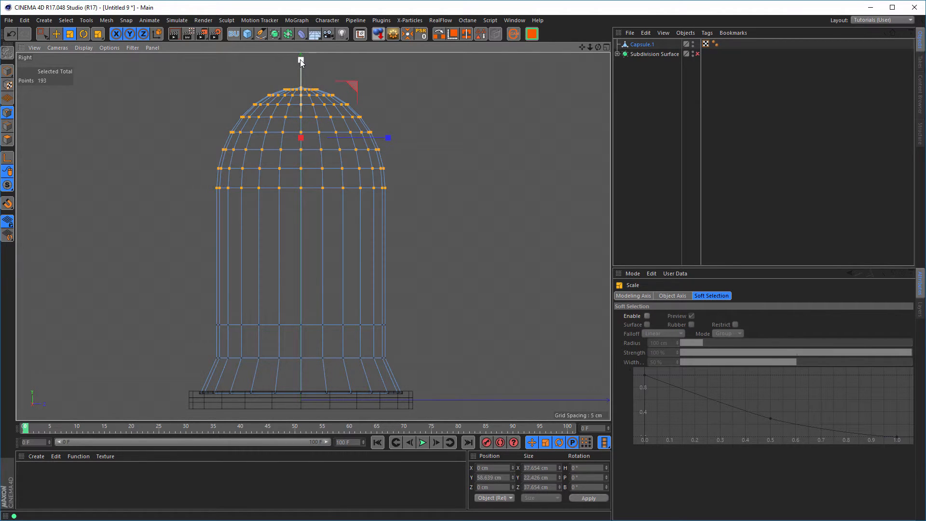
{"action": "left_click_drag", "start_coordinate": [300, 60], "coordinate": [292, 98]}
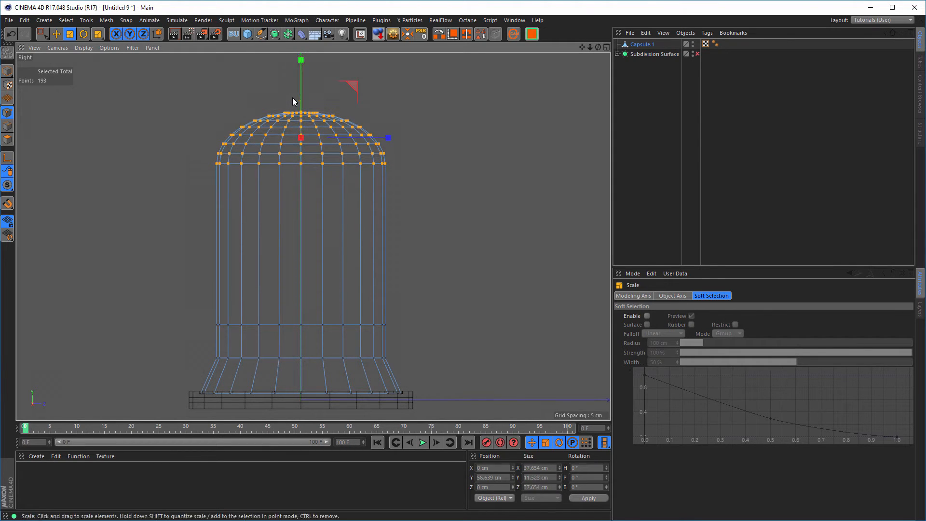
Return to the perspective view and Model mode, and rename the Capsule.1 object as Glass.
{"action": "middle_click", "coordinate": [414, 205]}
{"action": "middle_click", "coordinate": [269, 172]}
{"action": "left_click_drag", "start_coordinate": [316, 196], "coordinate": [303, 204], "text": "alt"}
{"action": "middle_click_drag", "start_coordinate": [303, 205], "coordinate": [305, 275], "text": "alt"}
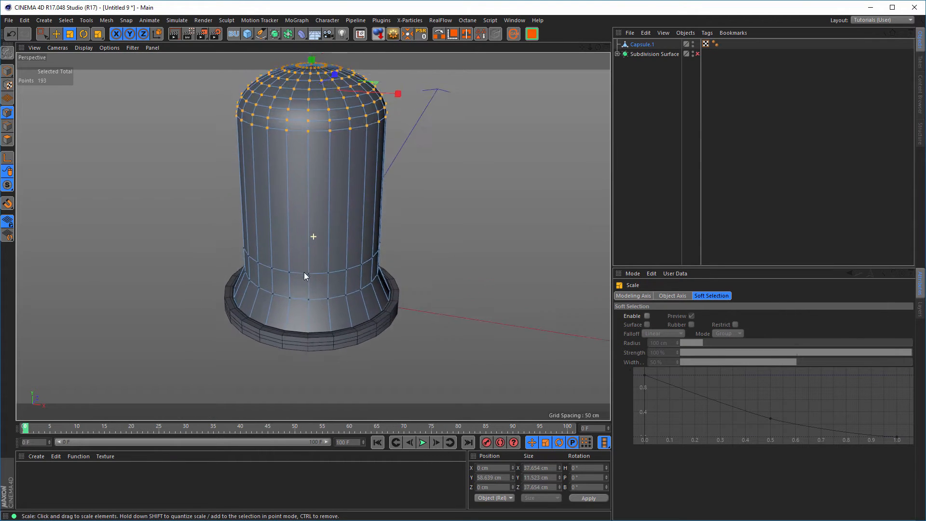
{"action": "left_click_drag", "start_coordinate": [323, 255], "coordinate": [326, 267], "text": "alt"}
{"action": "left_click", "coordinate": [7, 71]}
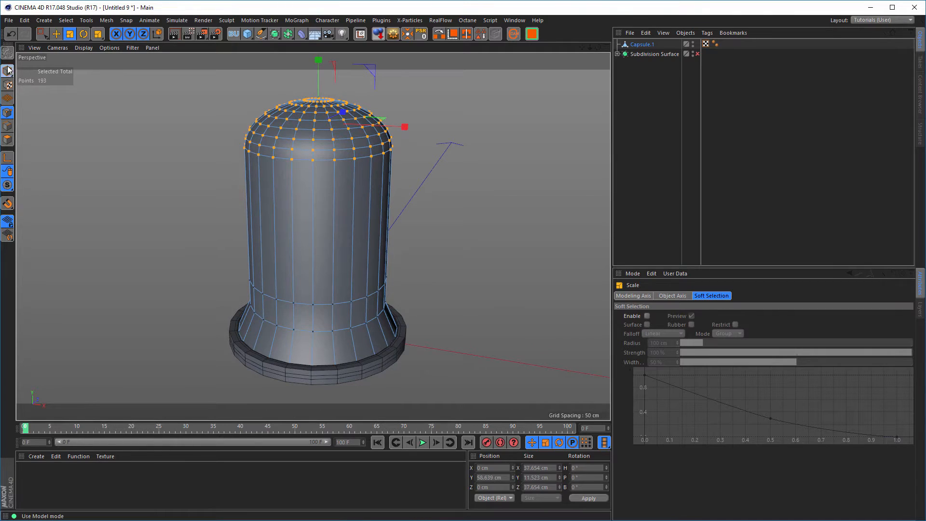
{"action": "left_click", "coordinate": [641, 44]}
{"action": "double_click", "coordinate": [640, 44]}
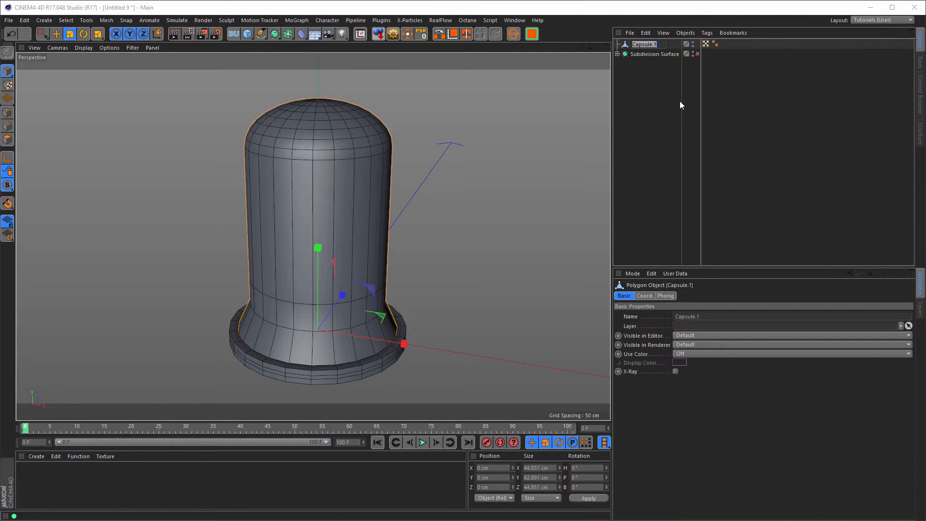
{"action": "type", "text": "Glass"}
{"action": "key", "text": "Return"}
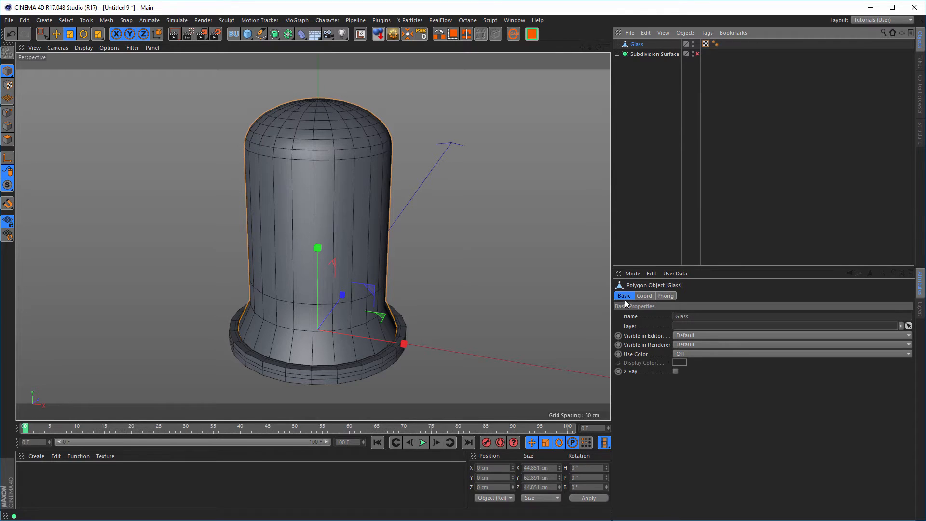
Enable X-Ray display for the Glass object so the base's groove shows through it.
{"action": "left_click", "coordinate": [675, 371]}
{"action": "left_click_drag", "start_coordinate": [343, 284], "coordinate": [380, 293], "text": "alt"}
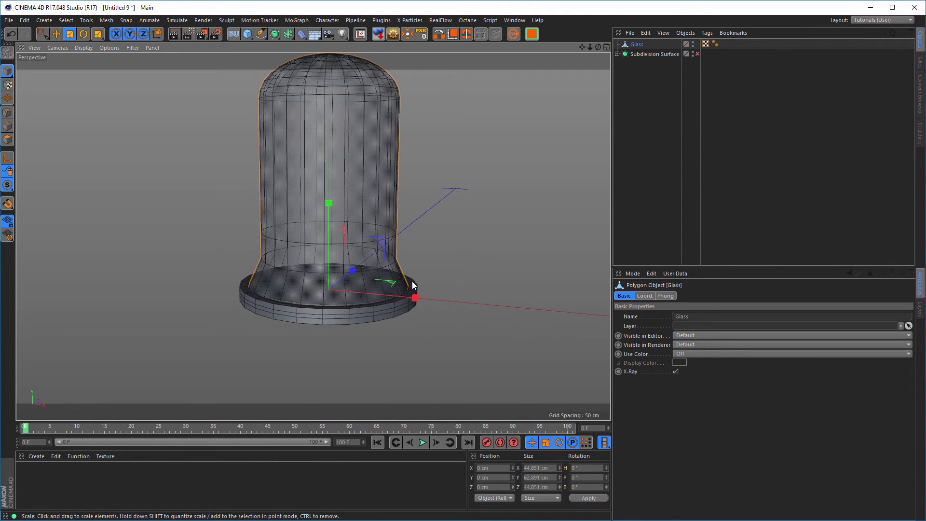
{"action": "scroll", "coordinate": [405, 288], "scroll_direction": "up", "scroll_amount": 8}
{"action": "left_click_drag", "start_coordinate": [392, 268], "coordinate": [380, 319], "text": "alt"}
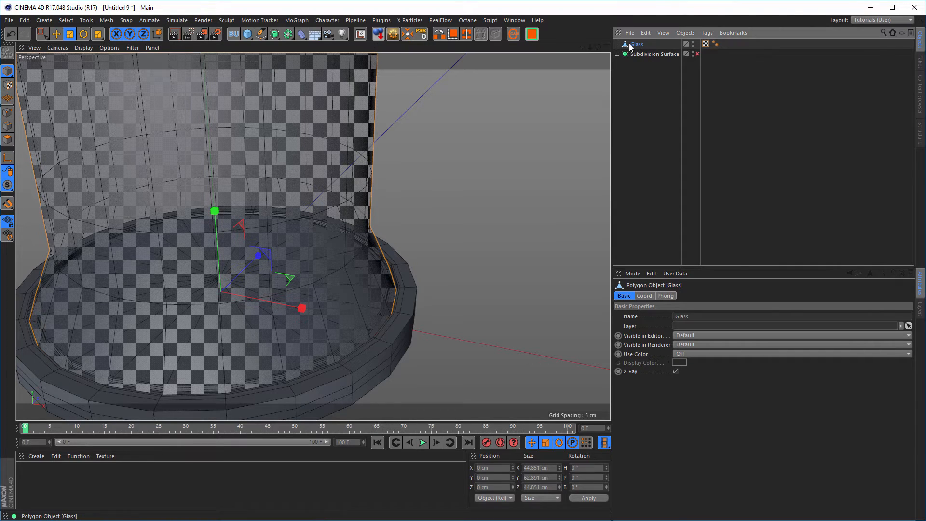
Wrap the Glass object in a Cloth Surface with Subdivisions set to 0 and X-Ray enabled.
{"action": "left_click", "coordinate": [174, 21]}
{"action": "mouse_move", "coordinate": [192, 35]}
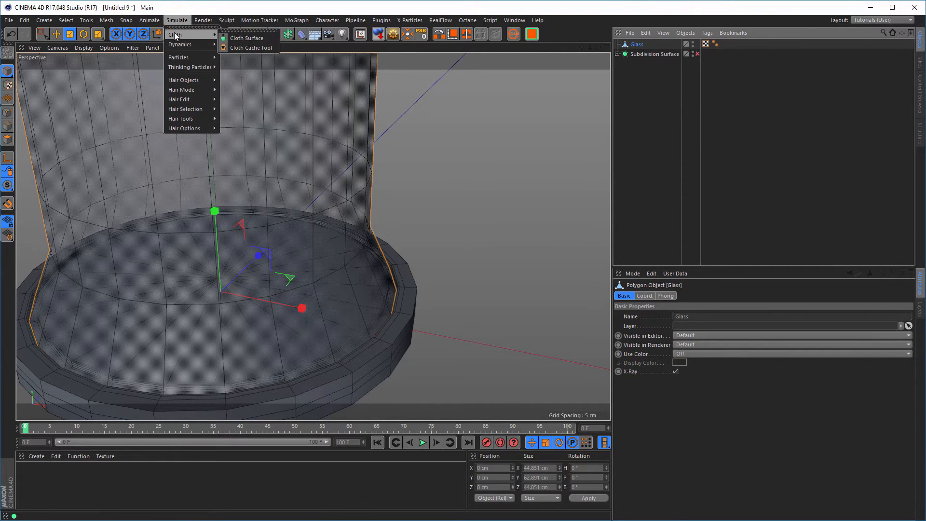
{"action": "left_click", "coordinate": [238, 38]}
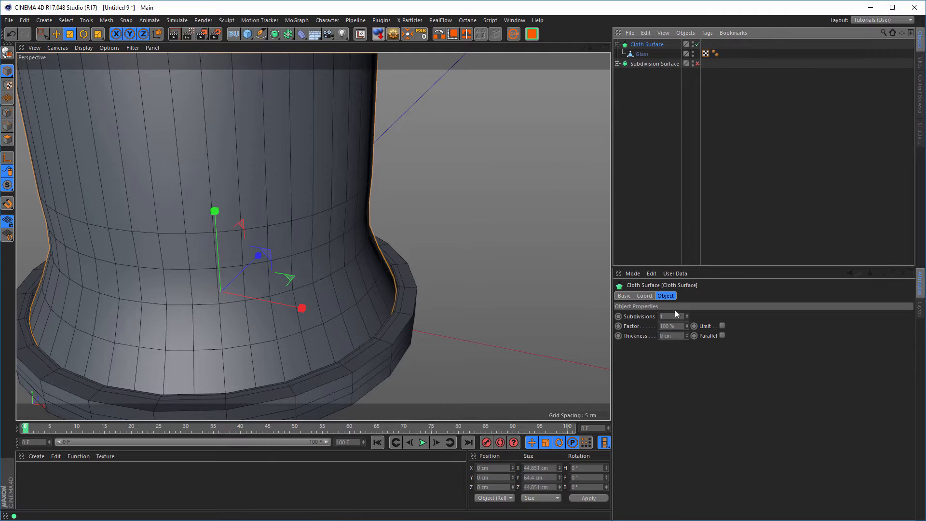
{"action": "left_click_drag", "start_coordinate": [680, 316], "coordinate": [621, 329]}
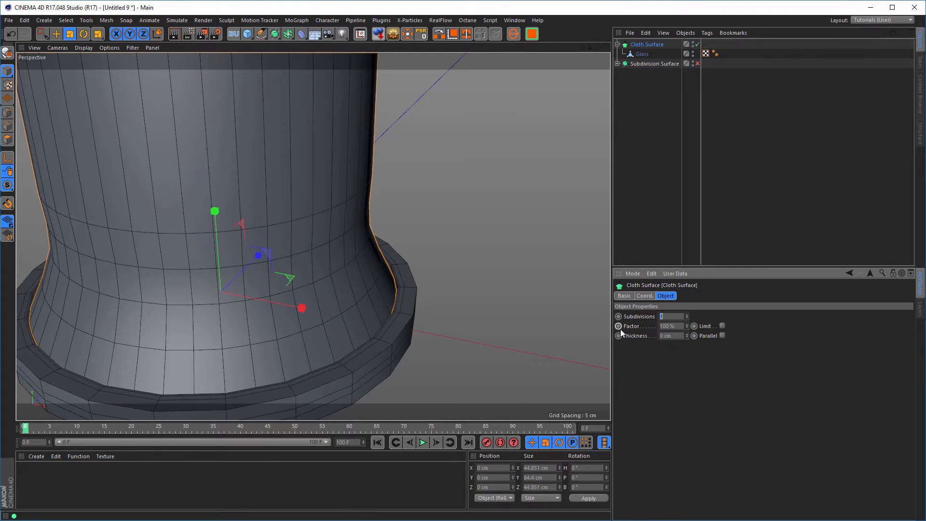
{"action": "left_click", "coordinate": [686, 317]}
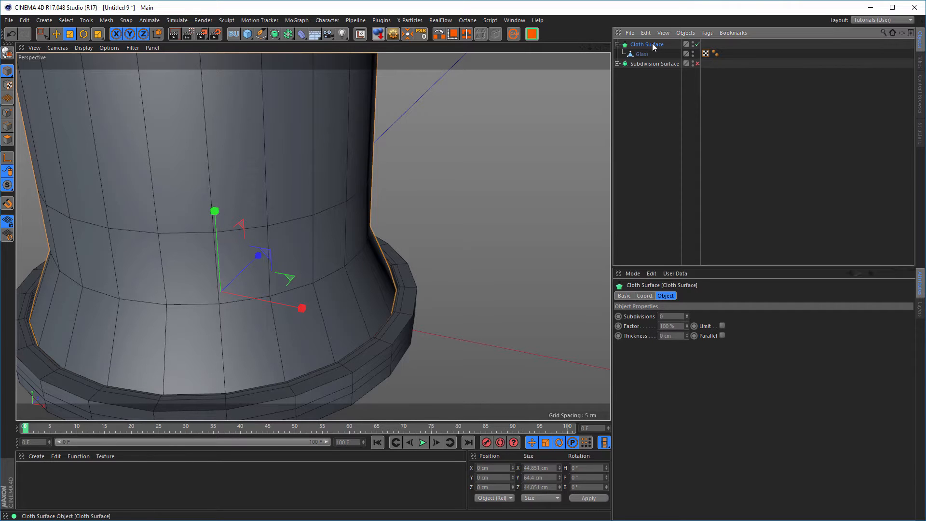
{"action": "left_click", "coordinate": [624, 296]}
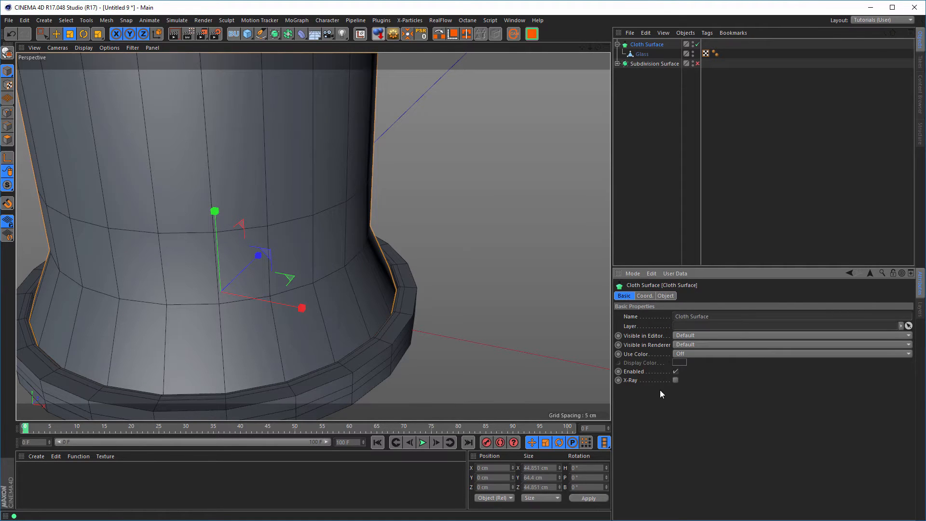
{"action": "left_click", "coordinate": [676, 380]}
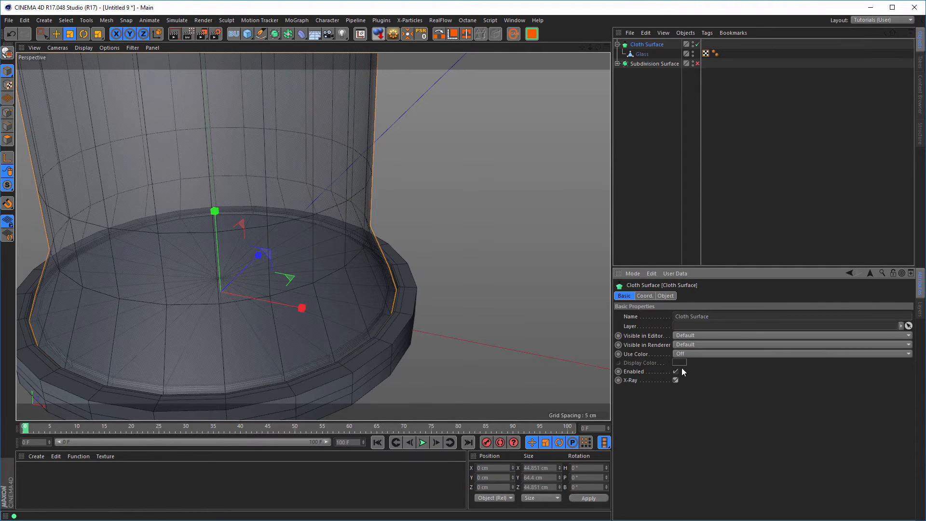
Set the Cloth Surface's Thickness to -0.5 cm to thicken the dome's wall, checking its fit in the base's groove.
{"action": "left_click", "coordinate": [665, 296]}
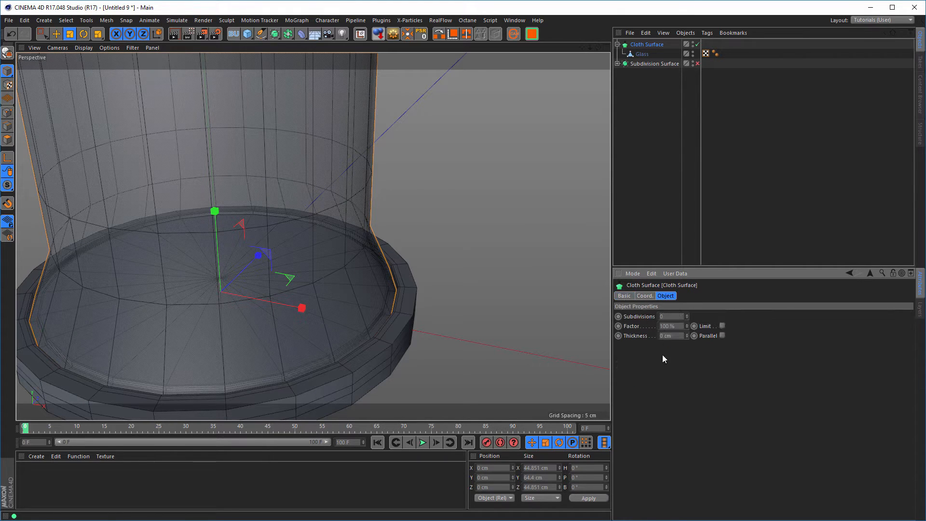
{"action": "scroll", "coordinate": [403, 334], "scroll_direction": "up", "scroll_amount": 8}
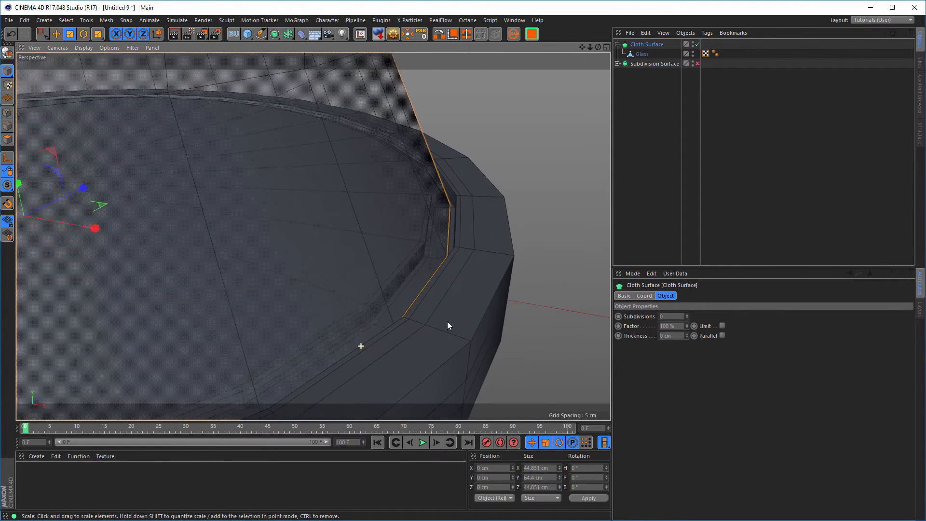
{"action": "left_click", "coordinate": [447, 266]}
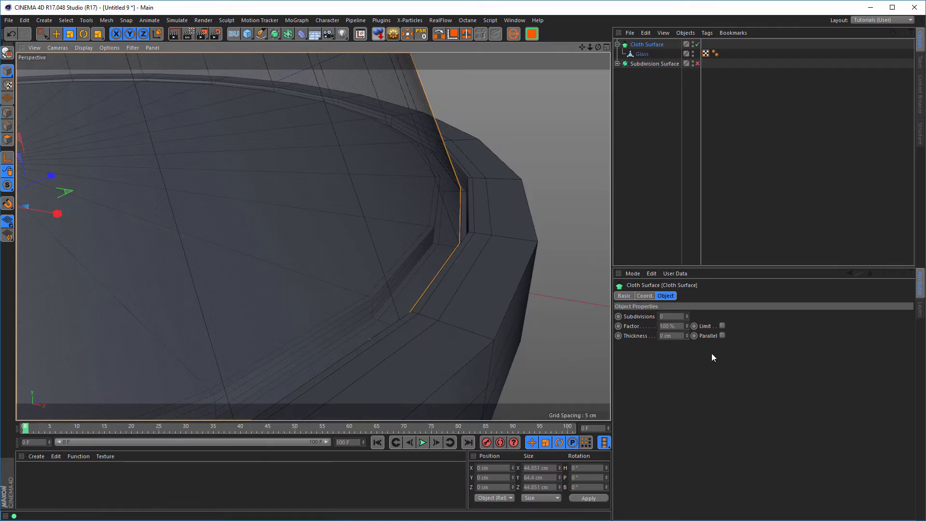
{"action": "left_click", "coordinate": [687, 336]}
{"action": "left_click", "coordinate": [686, 337]}
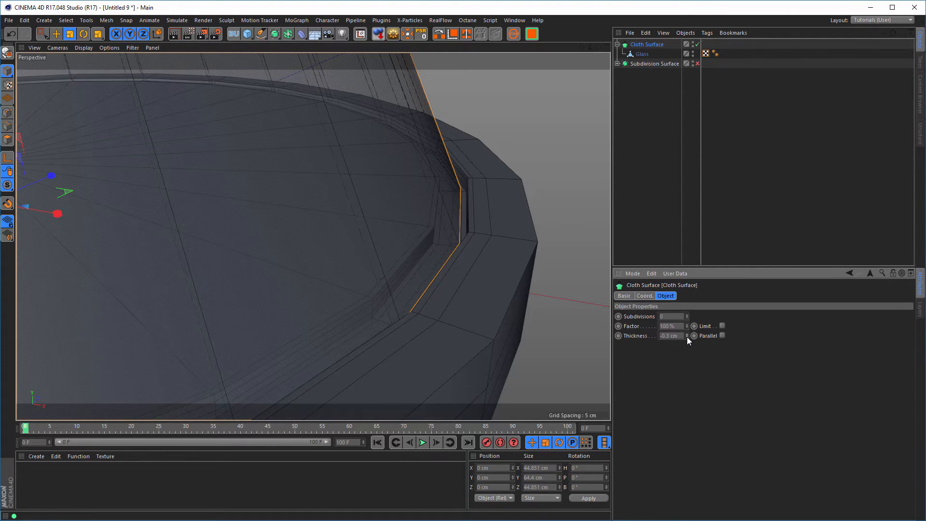
{"action": "left_click", "coordinate": [686, 337]}
{"action": "left_click", "coordinate": [687, 336]}
{"action": "left_click", "coordinate": [687, 337]}
{"action": "left_click", "coordinate": [687, 337]}
{"action": "left_click", "coordinate": [687, 333]}
{"action": "left_click", "coordinate": [687, 333]}
{"action": "right_click_drag", "start_coordinate": [397, 292], "coordinate": [298, 299], "text": "alt"}
{"action": "left_click_drag", "start_coordinate": [331, 286], "coordinate": [352, 300], "text": "alt"}
{"action": "middle_click_drag", "start_coordinate": [352, 300], "coordinate": [401, 342], "text": "alt"}
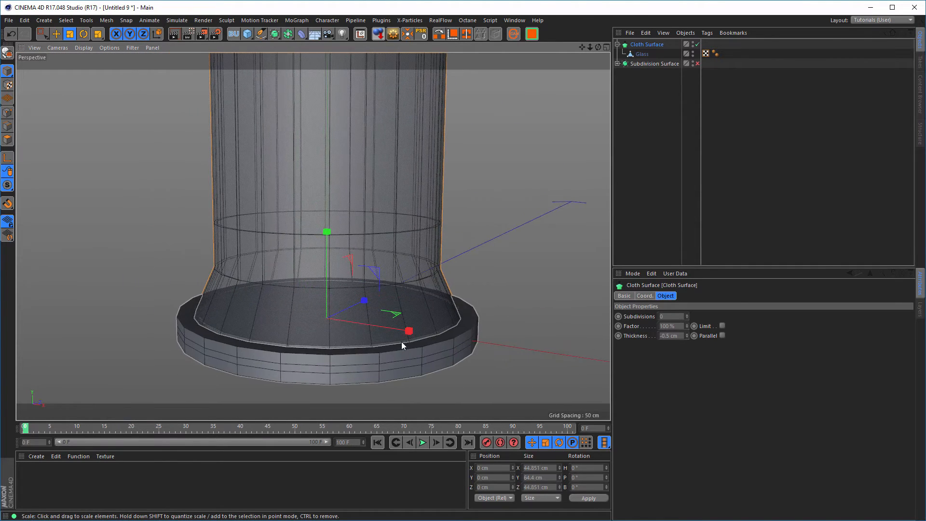
{"action": "right_click_drag", "start_coordinate": [401, 342], "coordinate": [360, 335], "text": "alt"}
{"action": "middle_click_drag", "start_coordinate": [366, 321], "coordinate": [348, 335], "text": "alt"}
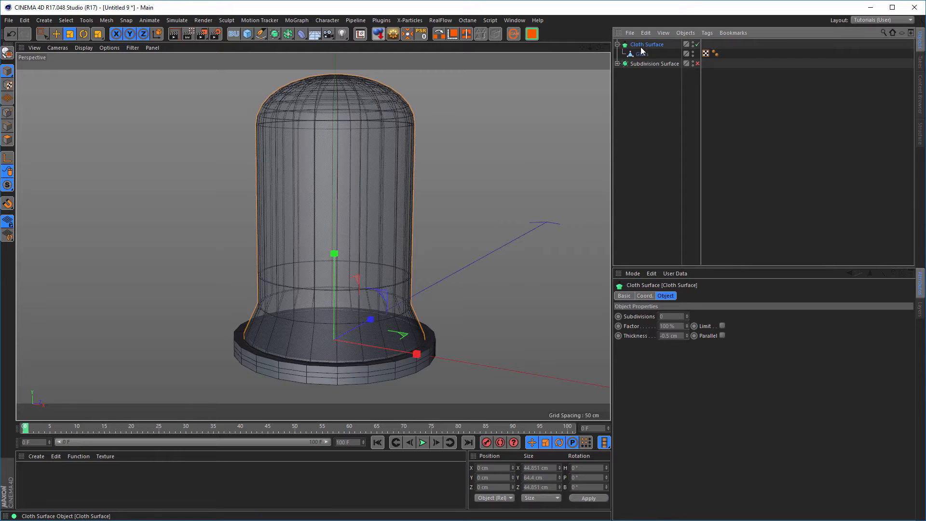
Rename the Cloth Surface object as Glass.
{"action": "double_click", "coordinate": [657, 46]}
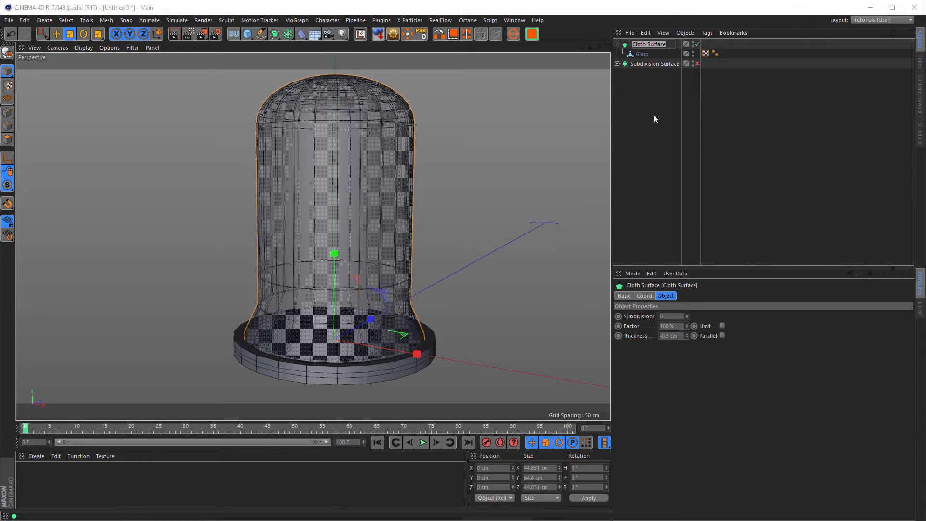
{"action": "type", "text": "Glass"}
{"action": "key", "text": "Return"}
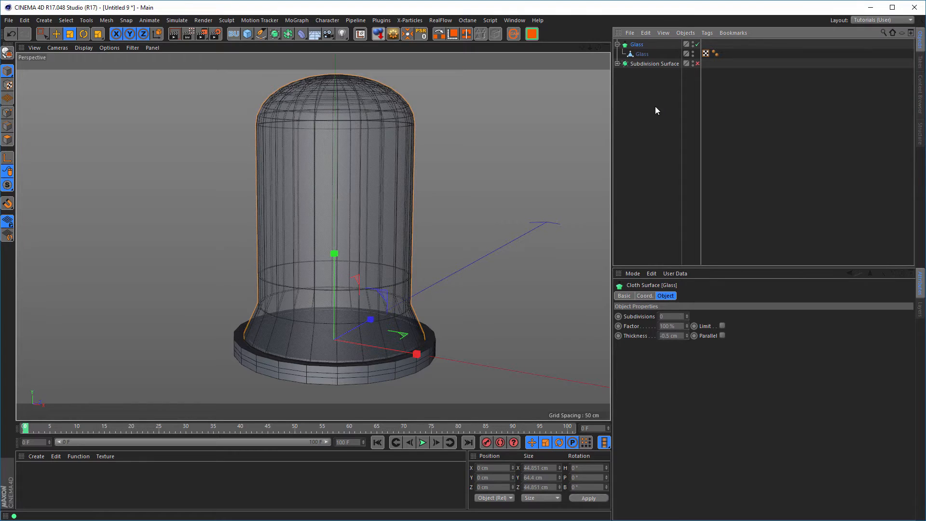
Wrap the Glass cloth surface in a parent Subdivision Surface, rename it as Glass and enable its X-Ray display.
{"action": "left_click", "coordinate": [274, 35], "text": "alt"}
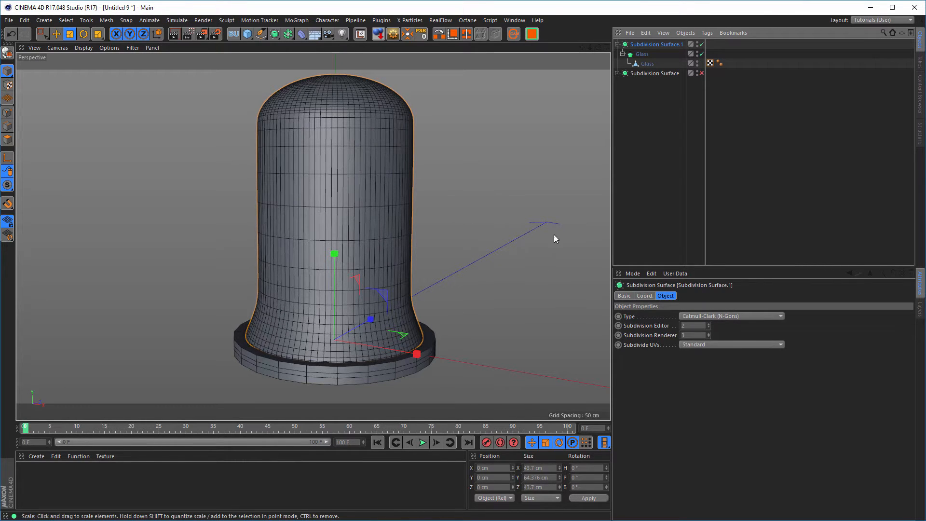
{"action": "double_click", "coordinate": [655, 44]}
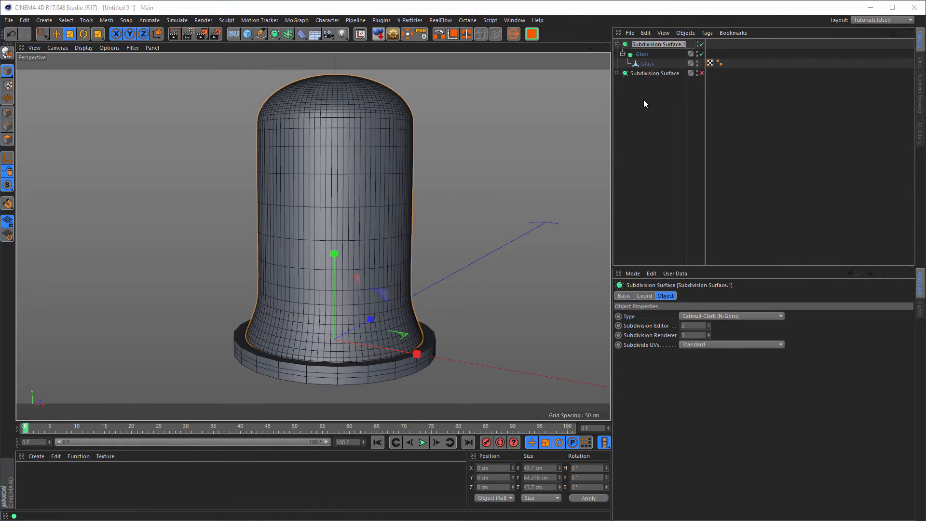
{"action": "type", "text": "Glass"}
{"action": "key", "text": "Return"}
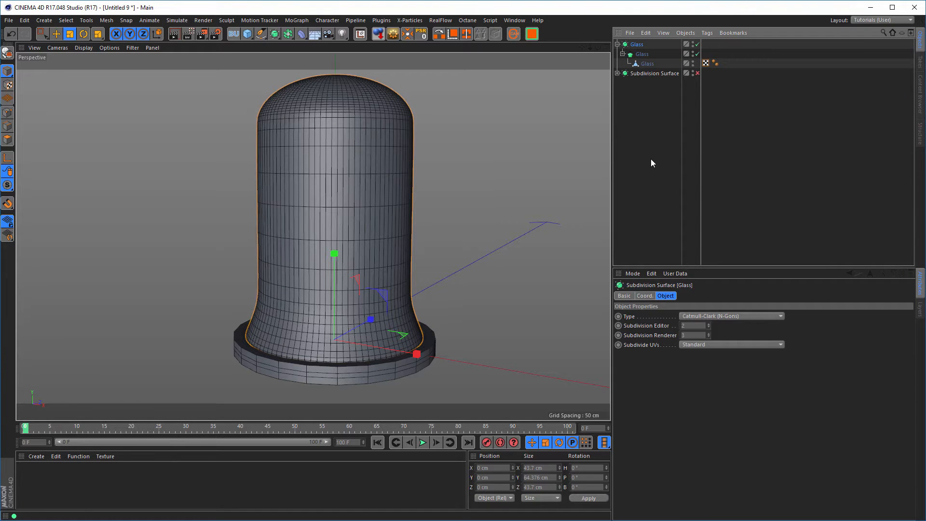
{"action": "left_click", "coordinate": [627, 295]}
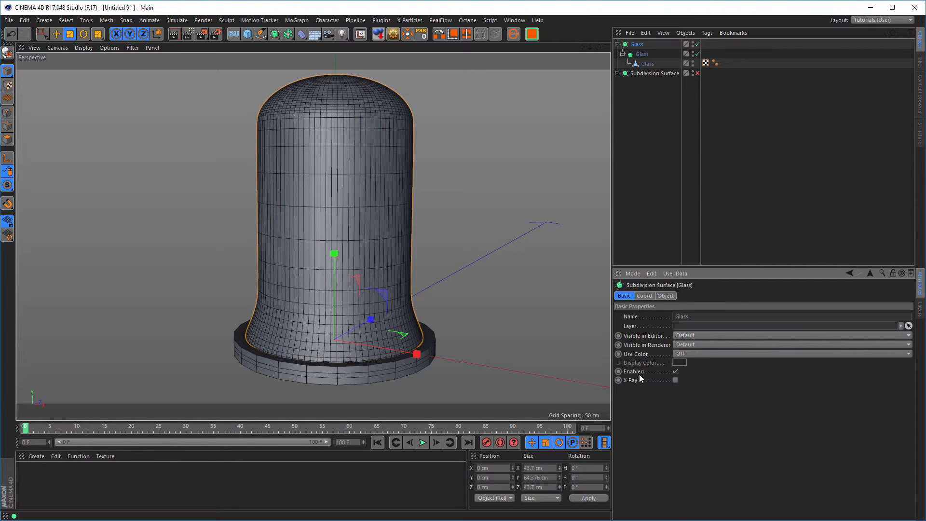
{"action": "left_click", "coordinate": [676, 380]}
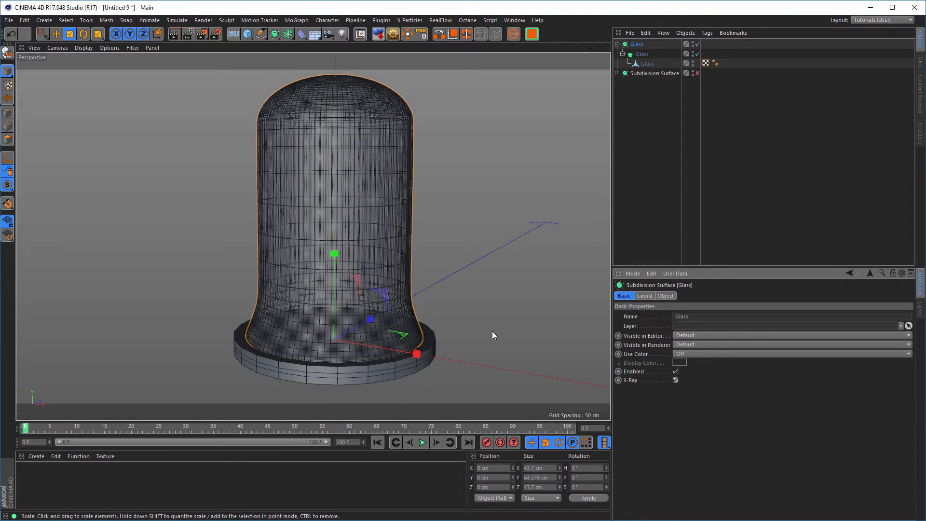
Rename the base's Subdivision Surface as Board and turn its smoothing on.
{"action": "double_click", "coordinate": [637, 73]}
{"action": "type", "text": "Board"}
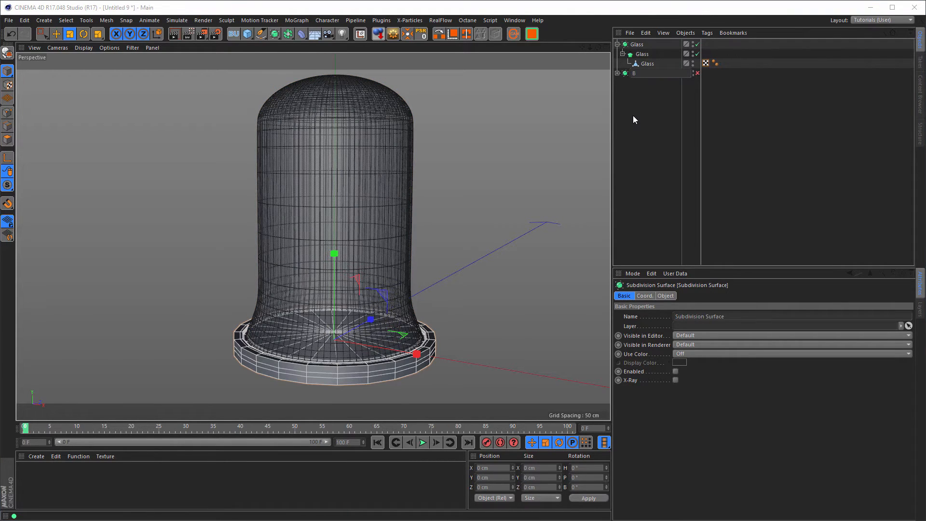
{"action": "key", "text": "Return"}
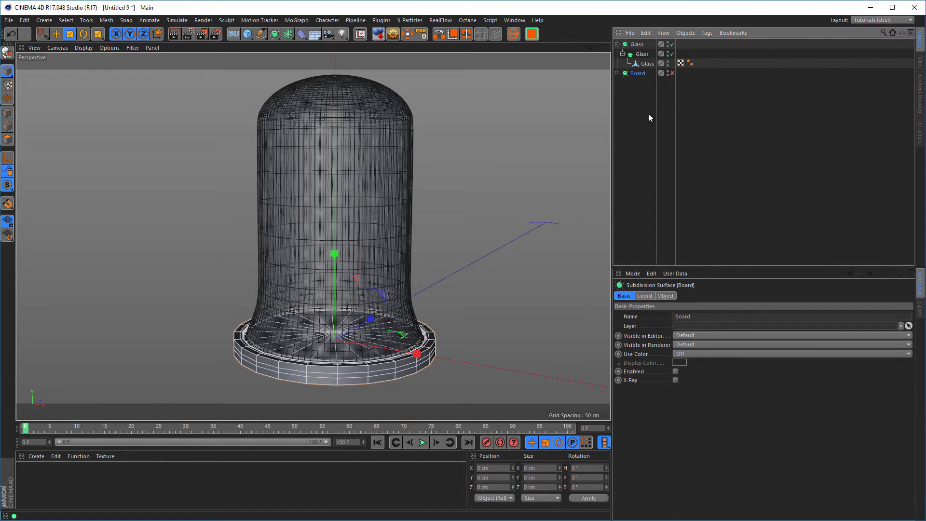
{"action": "left_click", "coordinate": [672, 73]}
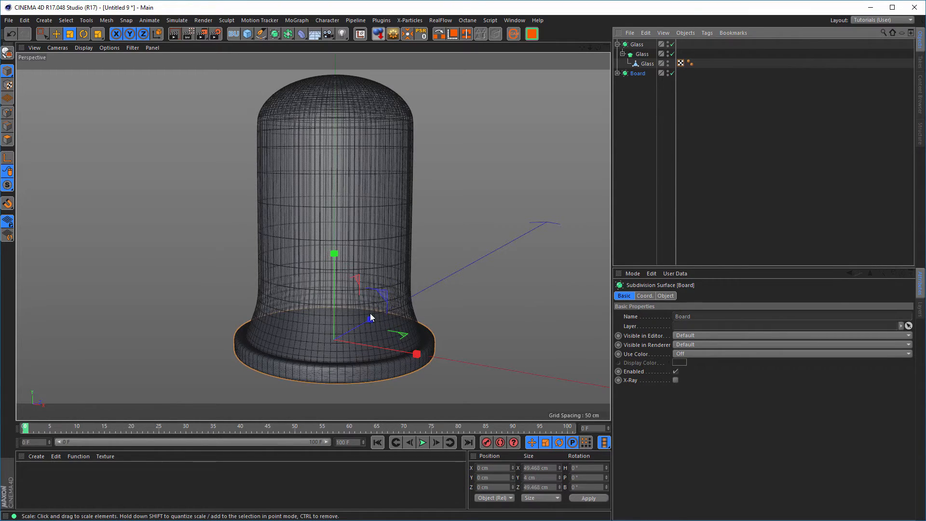
Collapse the Glass object's hierarchy and view the whole bell jar from the front.
{"action": "middle_click_drag", "start_coordinate": [364, 319], "coordinate": [351, 326], "text": "alt"}
{"action": "left_click_drag", "start_coordinate": [351, 325], "coordinate": [333, 289], "text": "alt"}
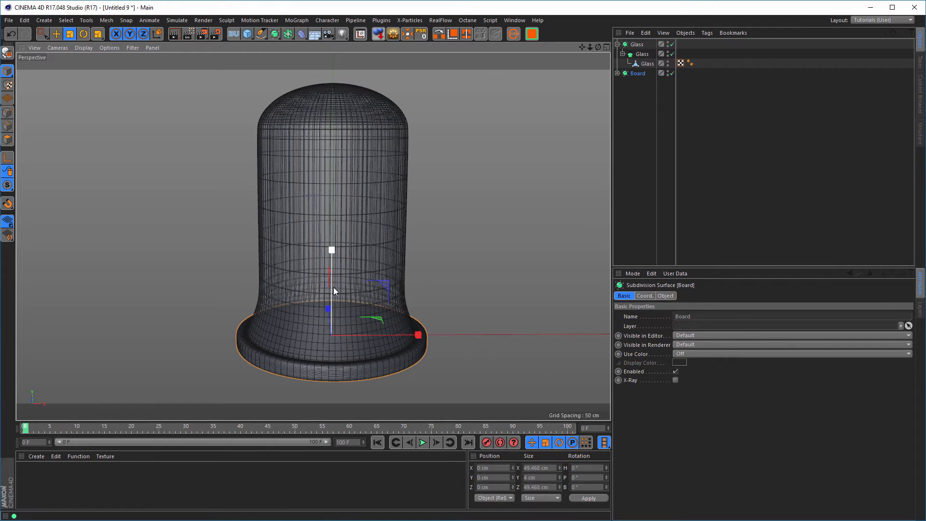
{"action": "left_click", "coordinate": [618, 45]}
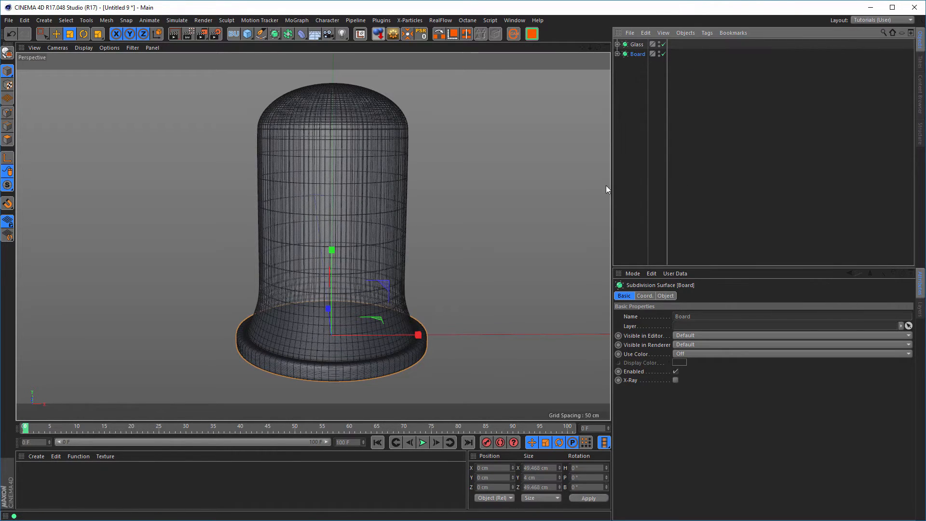
{"action": "scroll", "coordinate": [334, 255], "scroll_direction": "down", "scroll_amount": 2}
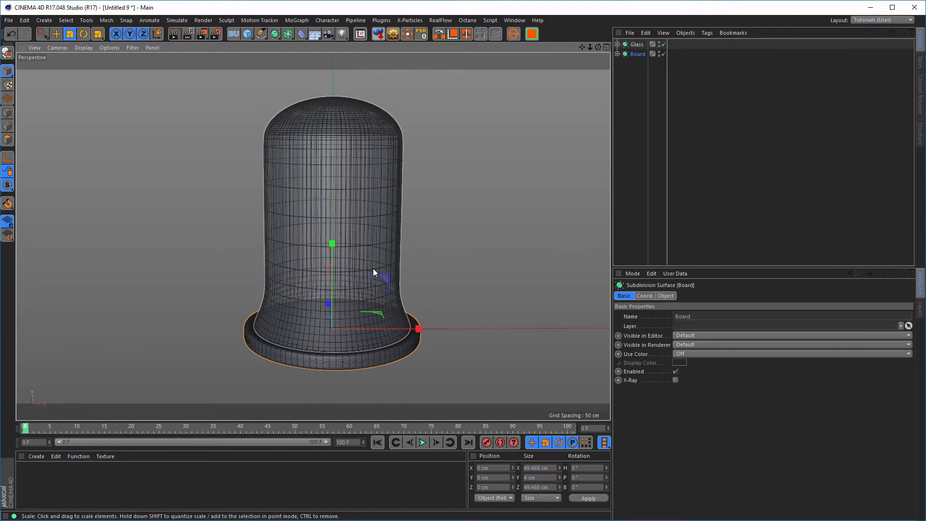
Check the bell jar reference image, add a cube primitive and scale it down uniformly to about 12.4 cm.
{"action": "key", "text": "shift+F6"}
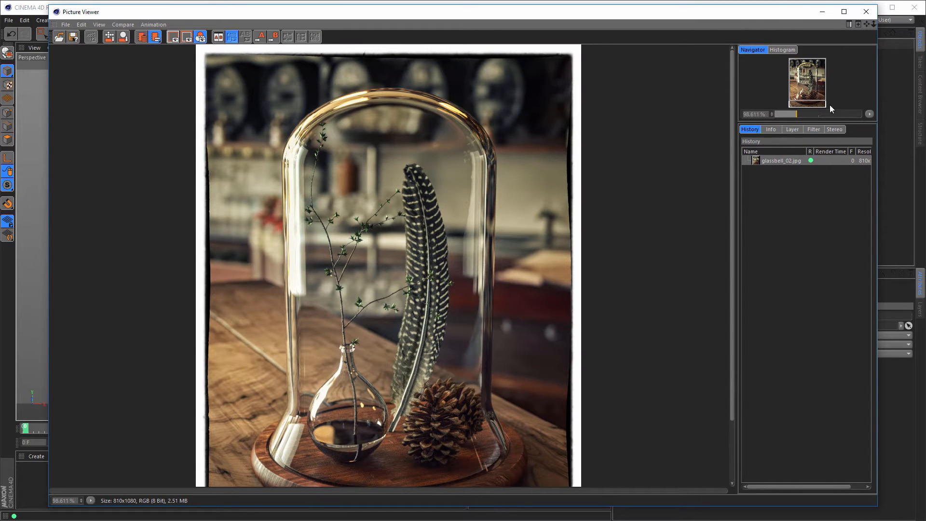
{"action": "left_click", "coordinate": [866, 12]}
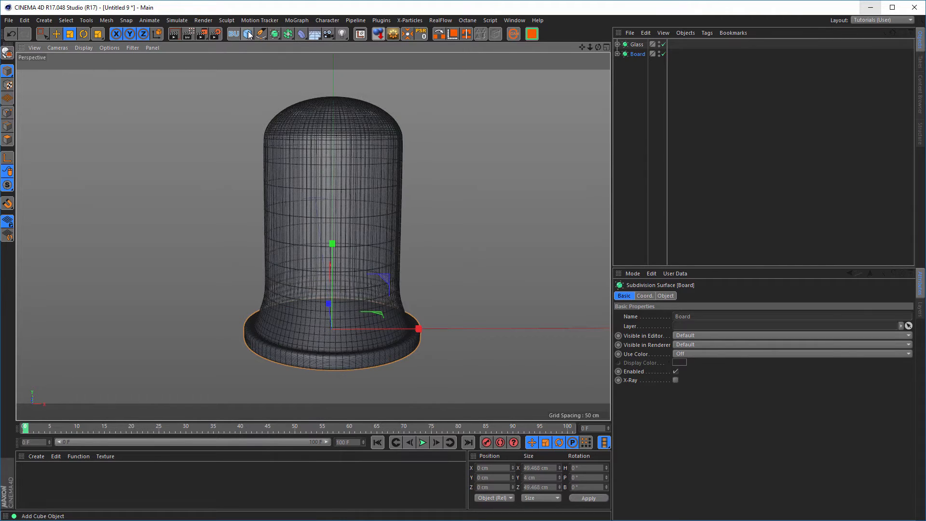
{"action": "left_click_drag", "start_coordinate": [248, 37], "coordinate": [332, 48]}
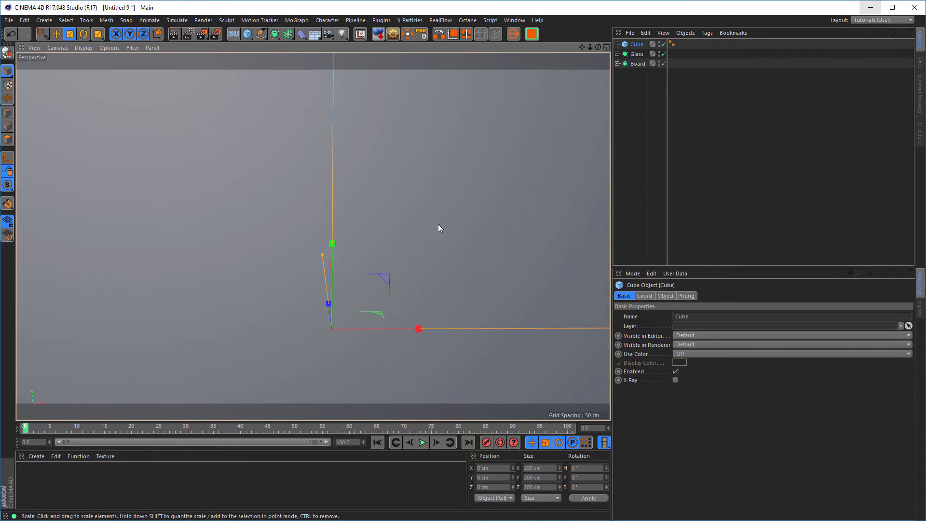
{"action": "key", "text": "t"}
{"action": "left_click_drag", "start_coordinate": [472, 231], "coordinate": [176, 343]}
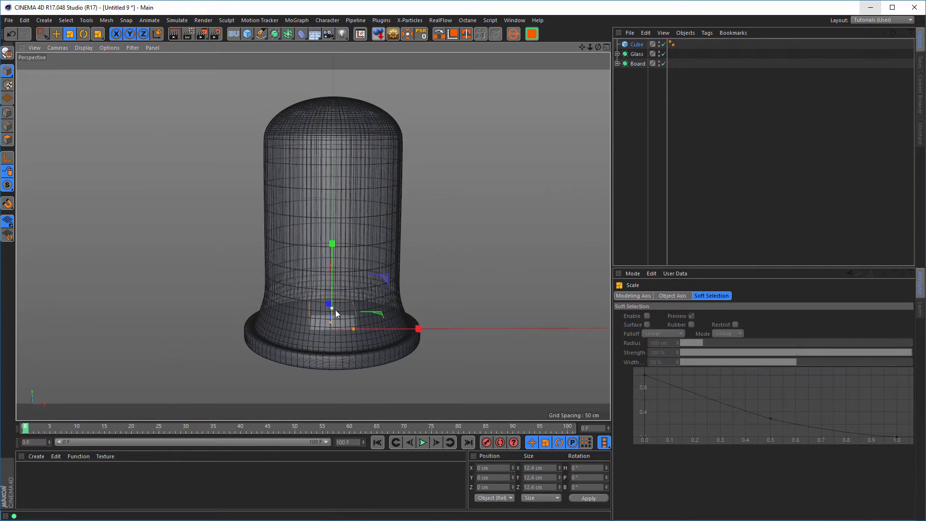
Flatten the cube to about 2.9 cm high and move it in front of the jar, to about -26.4 cm on Z.
{"action": "scroll", "coordinate": [340, 307], "scroll_direction": "up", "scroll_amount": 3}
{"action": "left_click_drag", "start_coordinate": [338, 305], "coordinate": [262, 315], "text": "alt"}
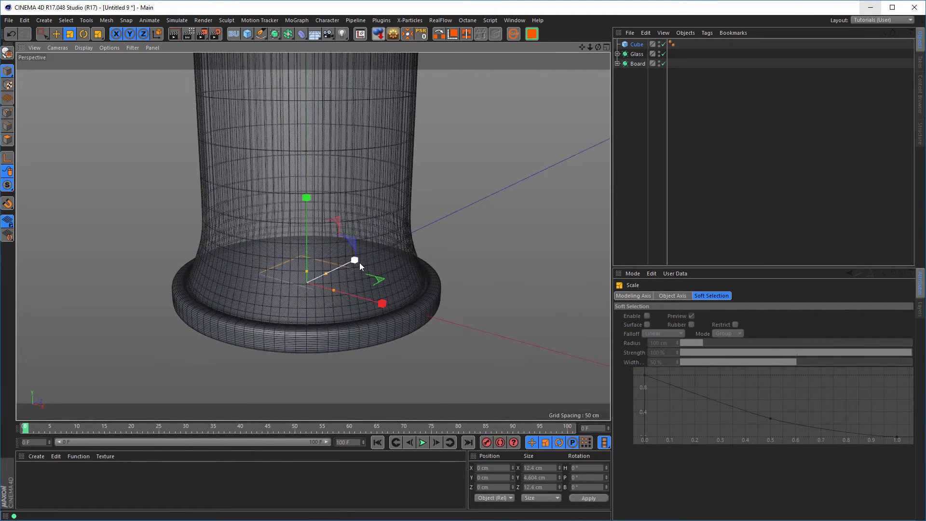
{"action": "key", "text": "e"}
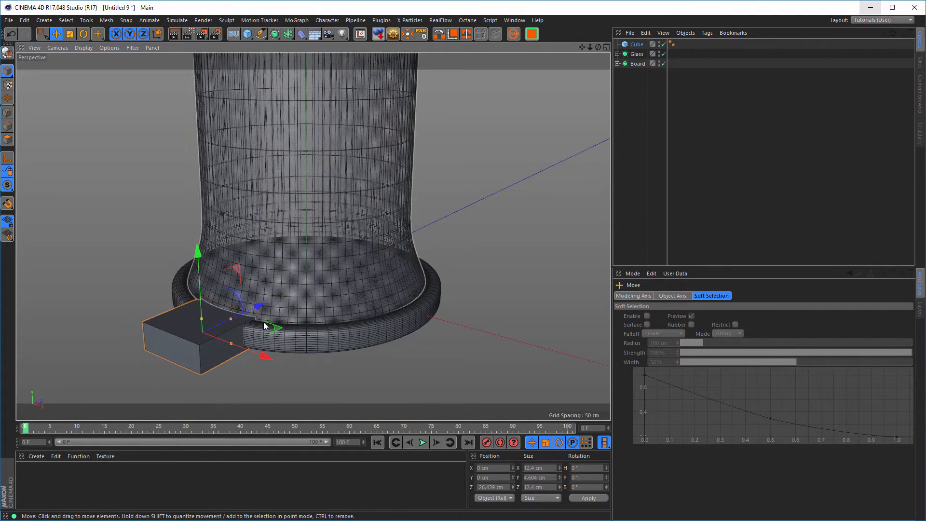
{"action": "left_click_drag", "start_coordinate": [202, 319], "coordinate": [204, 327]}
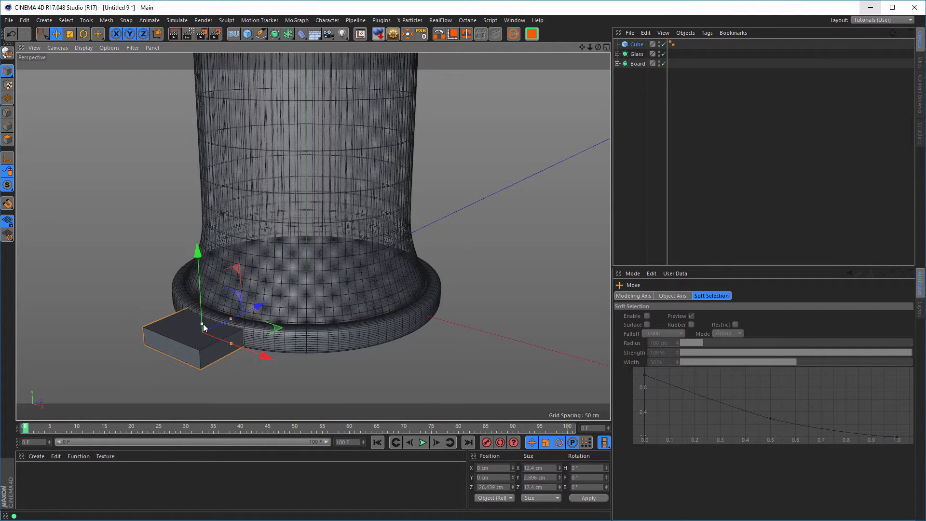
Set the cube's Y size to 3 cm and lengthen it along Z to about 35 cm.
{"action": "left_click", "coordinate": [638, 44]}
{"action": "left_click", "coordinate": [662, 297]}
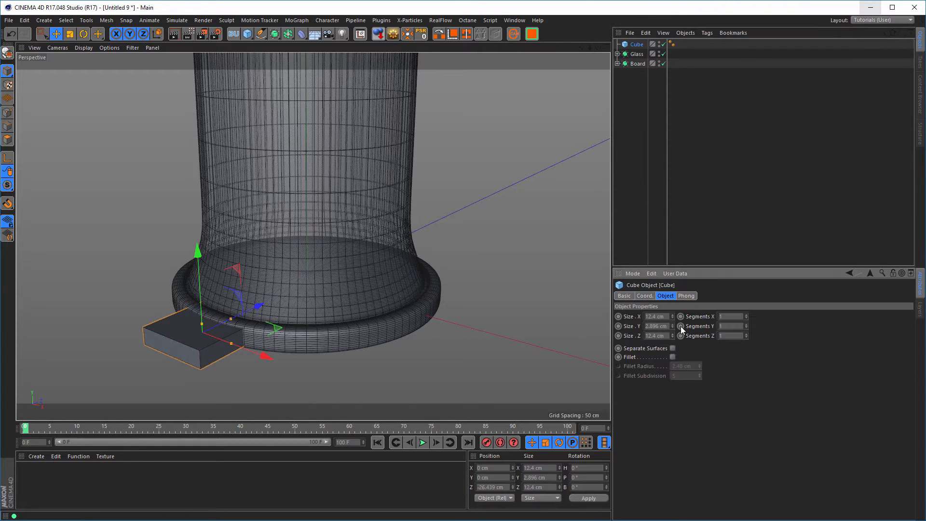
{"action": "left_click", "coordinate": [654, 316]}
{"action": "key", "text": "Tab"}
{"action": "type", "text": "3"}
{"action": "left_click_drag", "start_coordinate": [231, 322], "coordinate": [276, 299]}
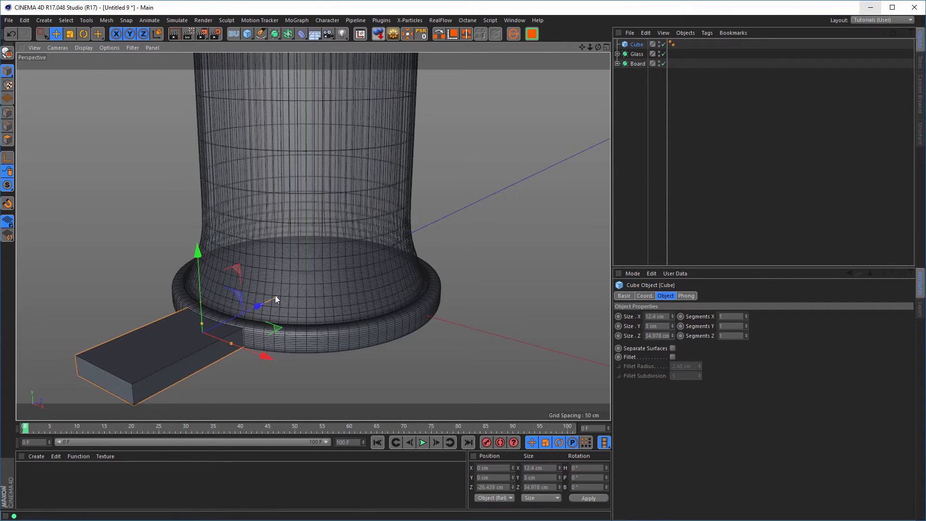
Lower the cube to about -3.55 cm on Y in the right view, with its top against the board's underside.
{"action": "middle_click", "coordinate": [205, 257]}
{"action": "middle_click", "coordinate": [204, 333]}
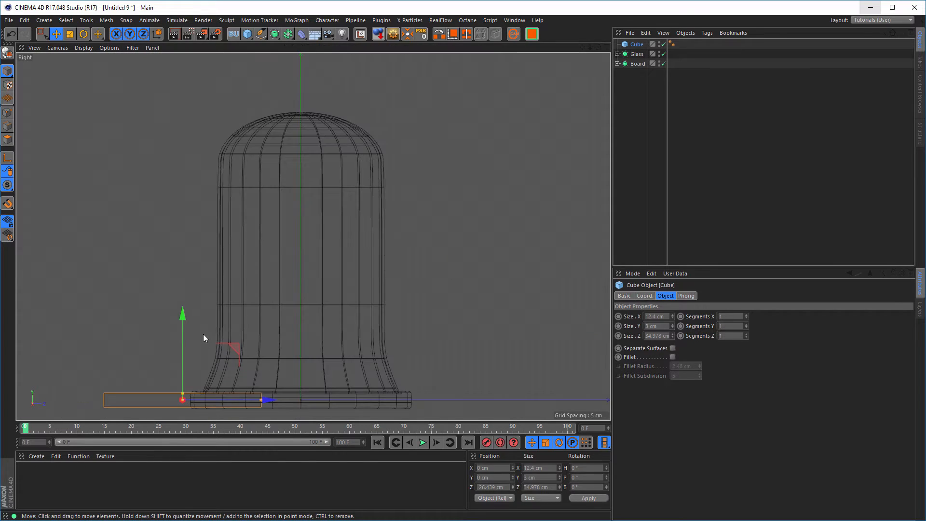
{"action": "middle_click_drag", "start_coordinate": [258, 291], "coordinate": [319, 203], "text": "alt"}
{"action": "left_click_drag", "start_coordinate": [244, 231], "coordinate": [243, 246]}
{"action": "scroll", "coordinate": [280, 313], "scroll_direction": "up", "scroll_amount": 2}
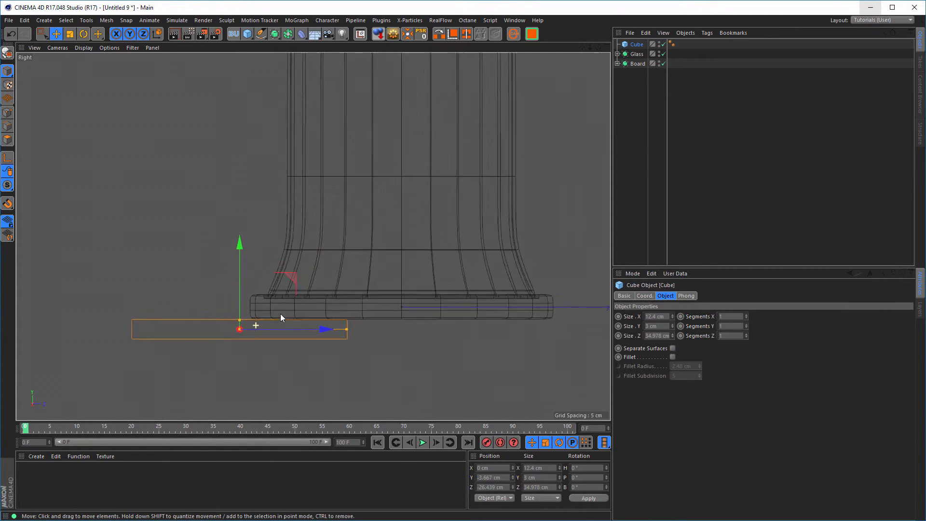
{"action": "scroll", "coordinate": [280, 316], "scroll_direction": "up", "scroll_amount": 4}
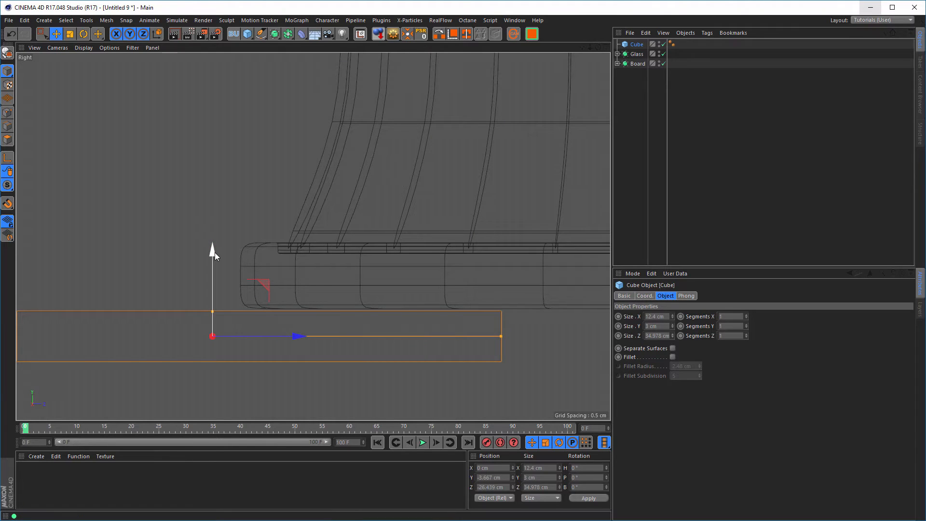
{"action": "left_click_drag", "start_coordinate": [215, 253], "coordinate": [215, 251]}
{"action": "scroll", "coordinate": [236, 305], "scroll_direction": "down", "scroll_amount": 4}
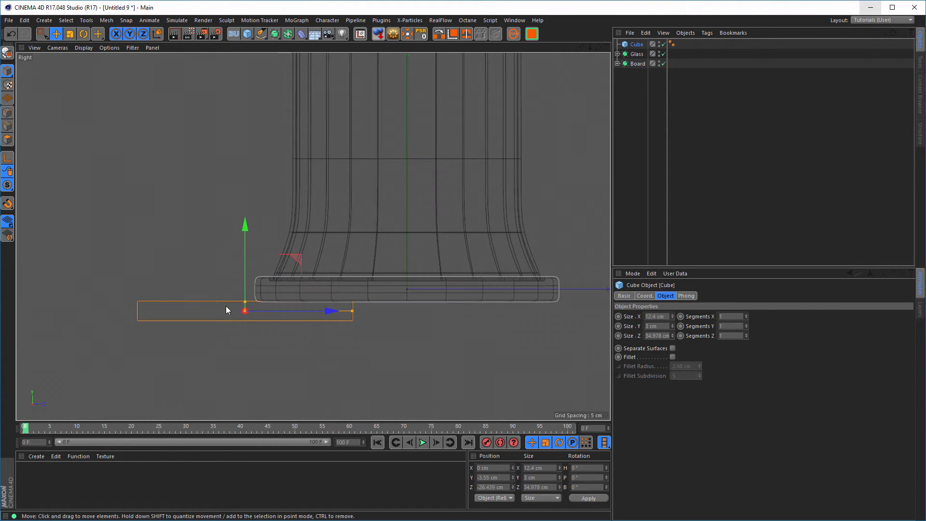
Set the cube's Z size to 50 cm and slide it to about -24.9 cm on Z, its inner edge at the board's centre.
{"action": "middle_click_drag", "start_coordinate": [227, 307], "coordinate": [166, 306], "text": "alt"}
{"action": "left_click_drag", "start_coordinate": [292, 310], "coordinate": [349, 311]}
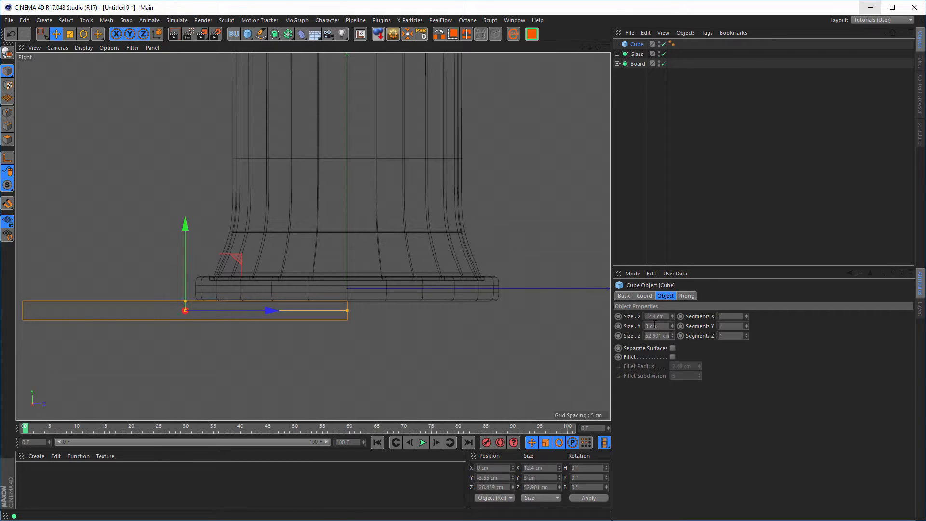
{"action": "left_click", "coordinate": [663, 337]}
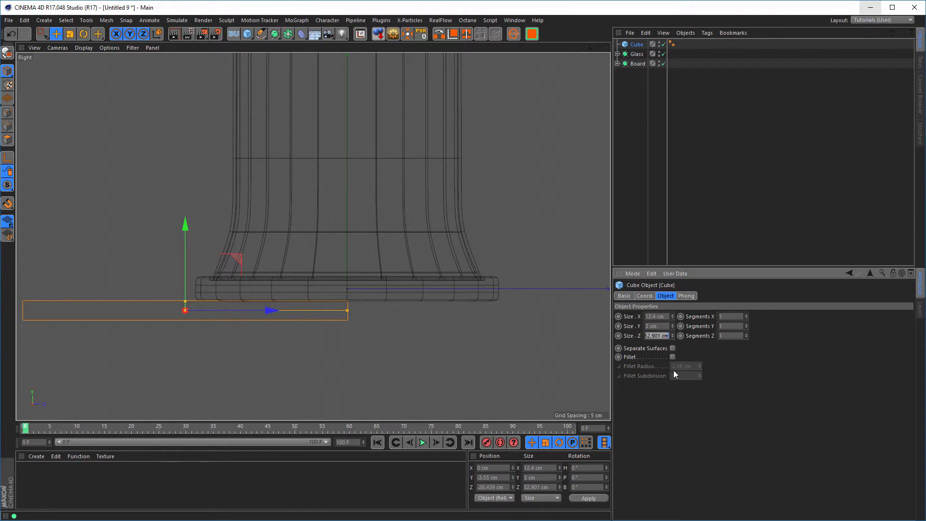
{"action": "type", "text": "50"}
{"action": "key", "text": "Return"}
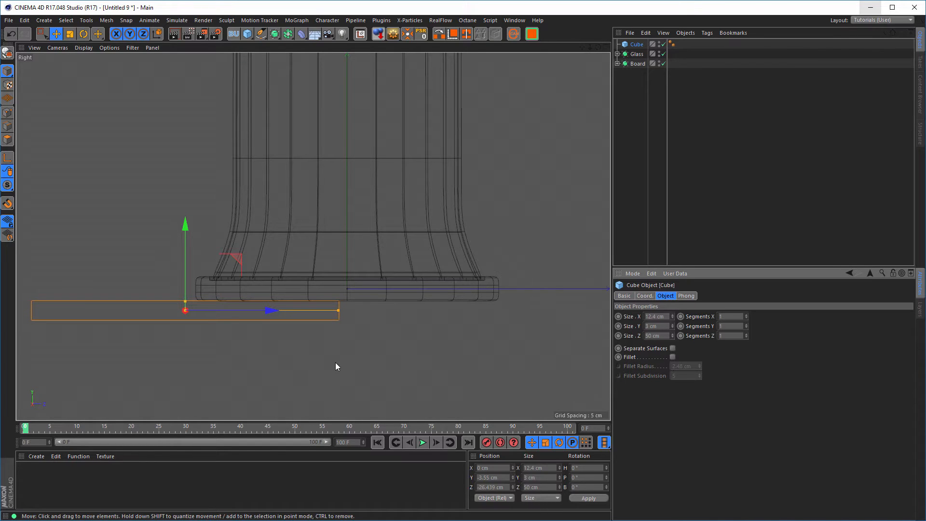
{"action": "left_click_drag", "start_coordinate": [272, 309], "coordinate": [282, 310]}
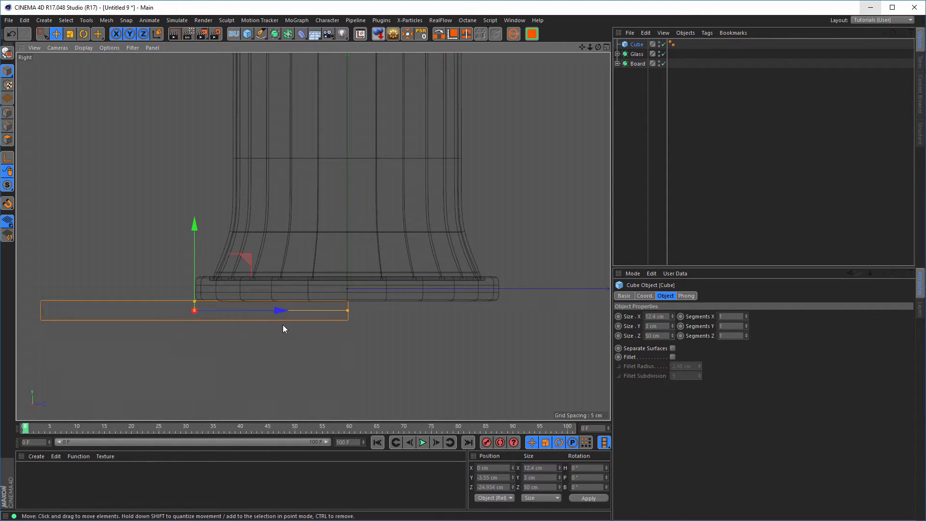
Stretch the cube along X into a long plank of about 328 cm under the bell jar.
{"action": "middle_click", "coordinate": [283, 325]}
{"action": "middle_click", "coordinate": [256, 217]}
{"action": "scroll", "coordinate": [251, 294], "scroll_direction": "down", "scroll_amount": 5}
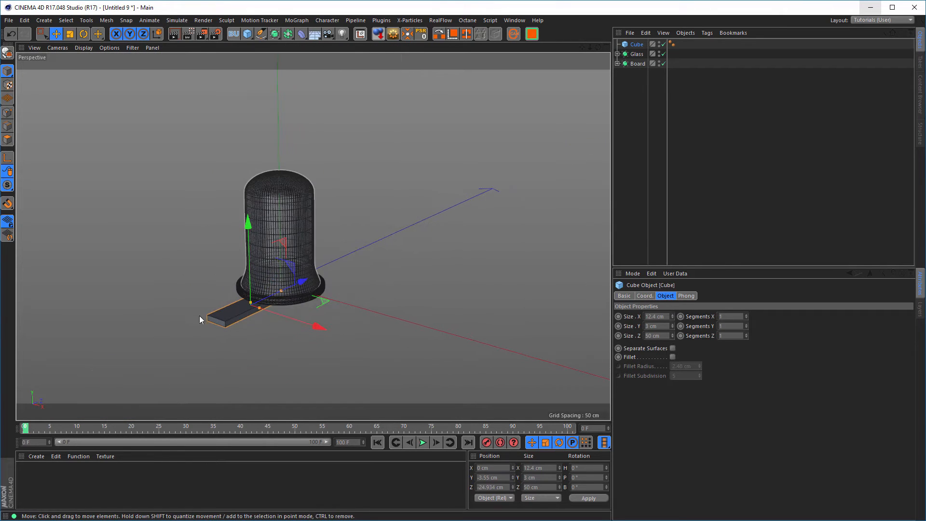
{"action": "left_click_drag", "start_coordinate": [263, 309], "coordinate": [559, 460]}
{"action": "left_click_drag", "start_coordinate": [139, 238], "coordinate": [309, 274], "text": "alt"}
Set the plank's Z size to 40 cm and slide it to about -20 cm on Z, its inner edge at the board's centre.
{"action": "left_click", "coordinate": [659, 336]}
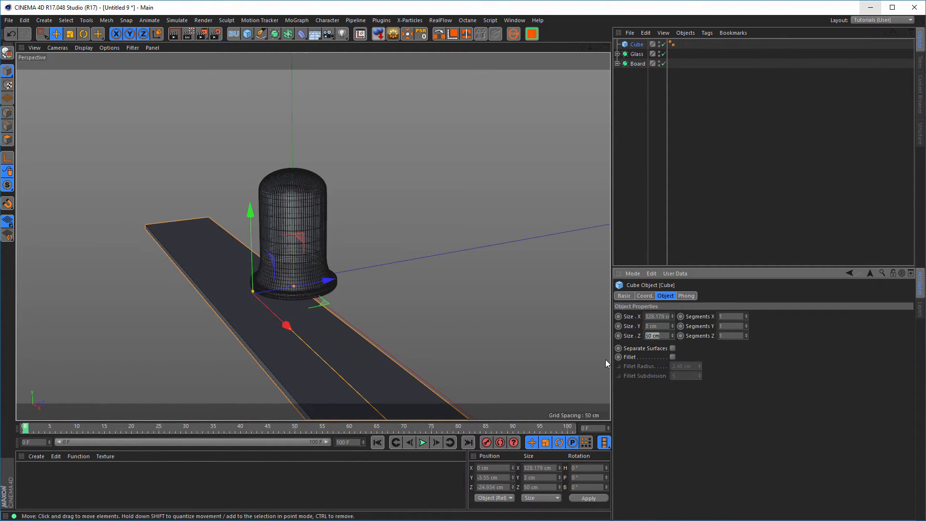
{"action": "type", "text": "40"}
{"action": "key", "text": "Return"}
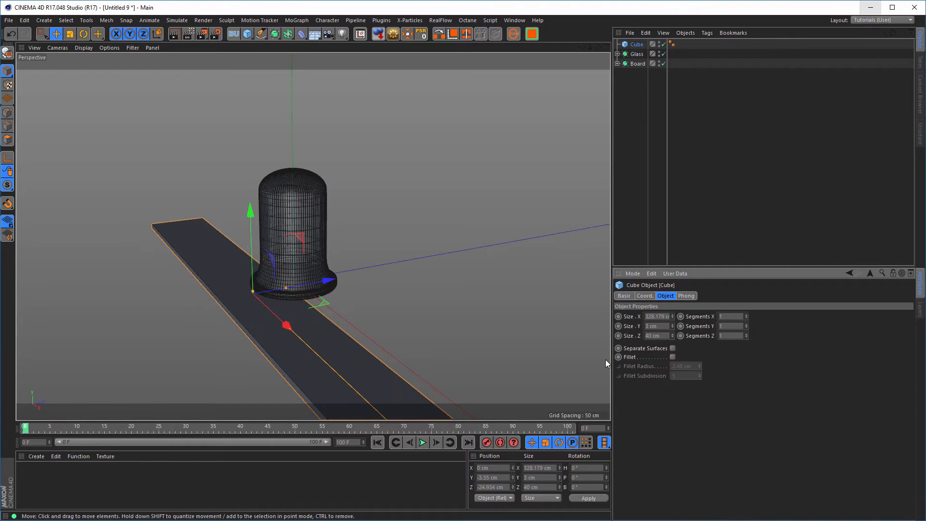
{"action": "middle_click", "coordinate": [450, 312]}
{"action": "scroll", "coordinate": [230, 311], "scroll_direction": "up", "scroll_amount": 5}
{"action": "middle_click", "coordinate": [230, 311]}
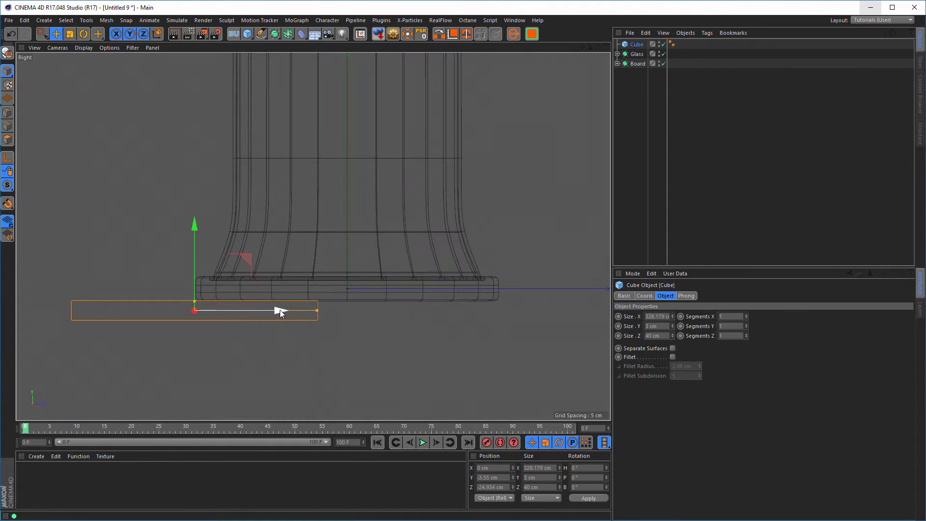
{"action": "left_click_drag", "start_coordinate": [280, 310], "coordinate": [308, 314]}
Set the plank's Y size to 5 cm and lower it to about -4.7 cm on Y so it sits beneath the board.
{"action": "middle_click", "coordinate": [293, 340]}
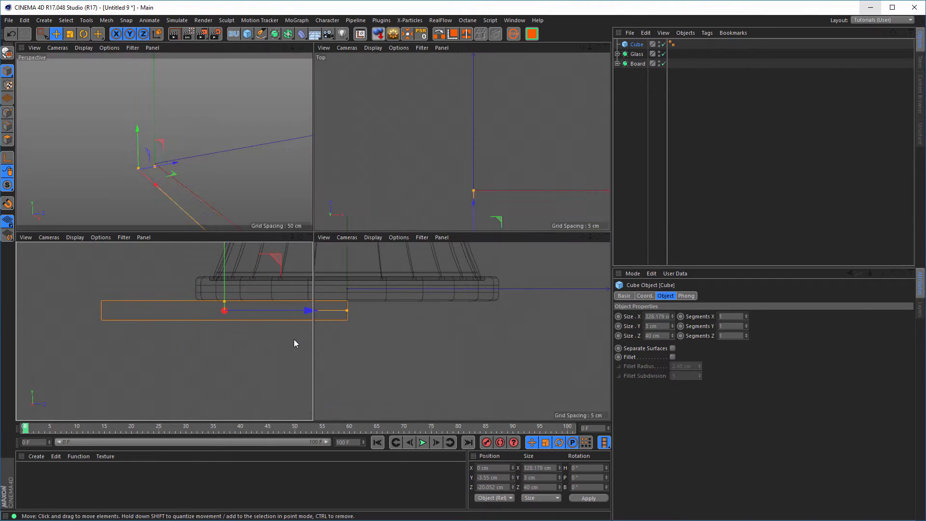
{"action": "middle_click", "coordinate": [222, 172]}
{"action": "left_click_drag", "start_coordinate": [259, 267], "coordinate": [224, 292], "text": "alt"}
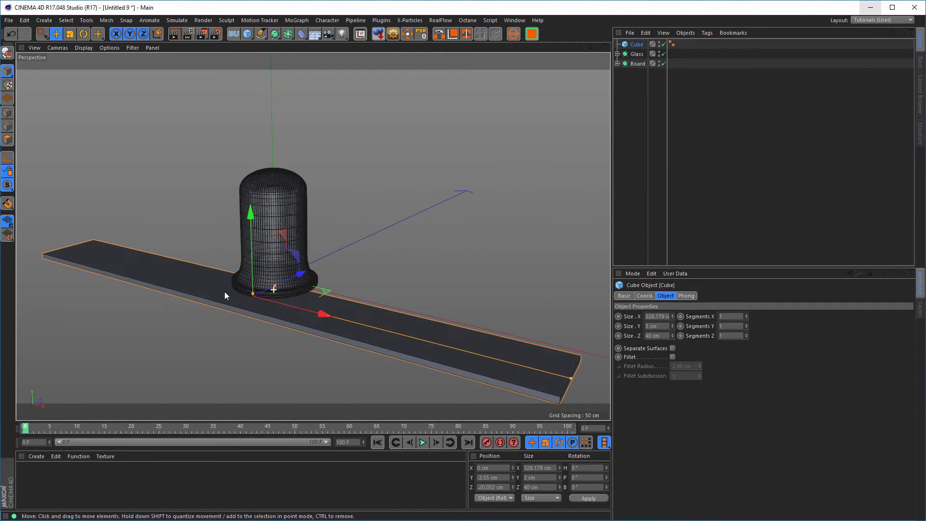
{"action": "left_click", "coordinate": [667, 327]}
{"action": "type", "text": "5"}
{"action": "key", "text": "Return"}
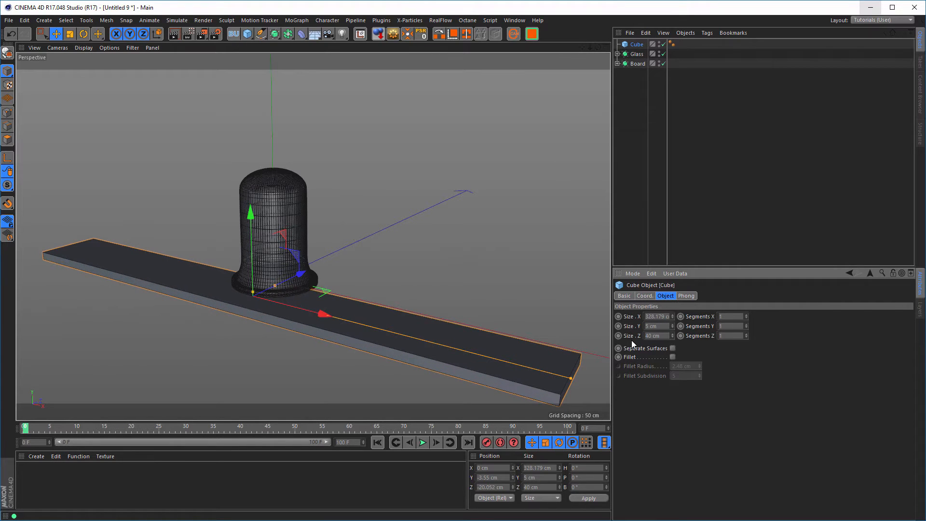
{"action": "middle_click", "coordinate": [487, 296]}
{"action": "middle_click", "coordinate": [206, 309]}
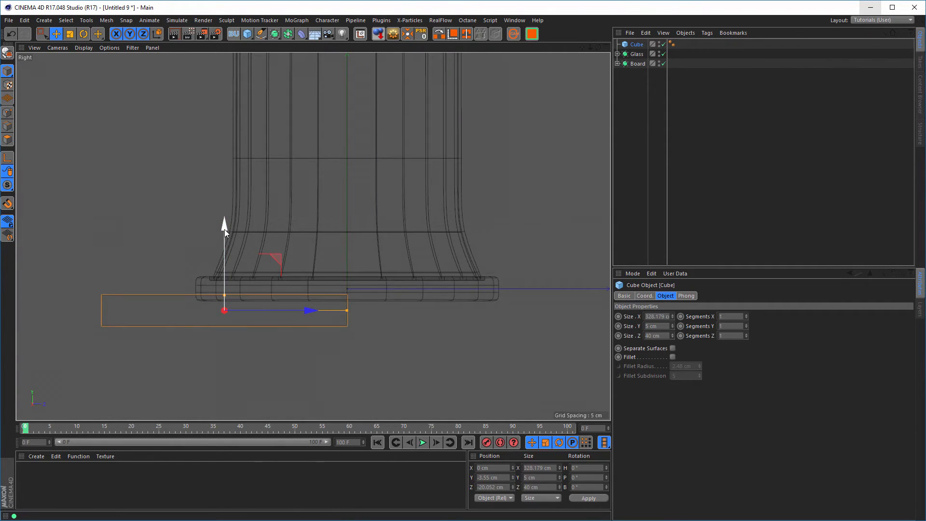
{"action": "left_click_drag", "start_coordinate": [224, 230], "coordinate": [227, 236]}
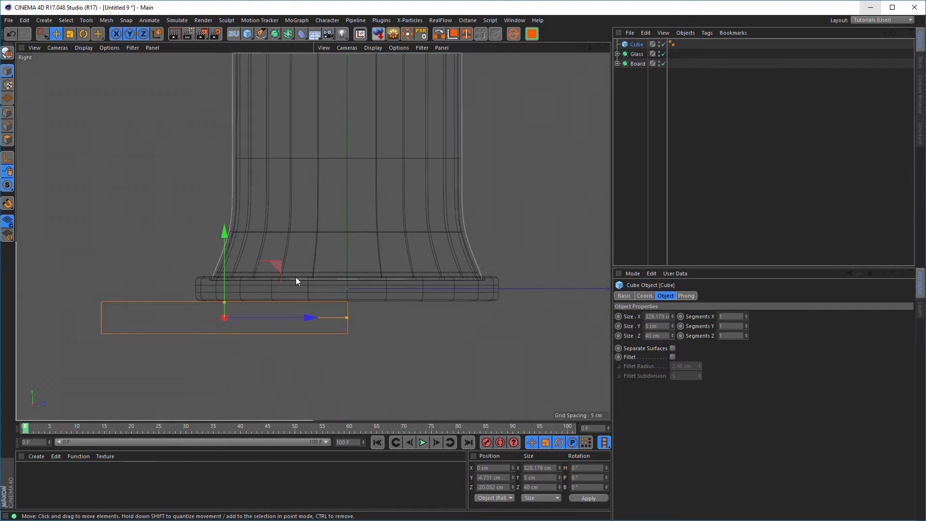
Enable the plank's fillet, trying a 0.5 cm radius before setting it to 1 cm.
{"action": "middle_click", "coordinate": [296, 281]}
{"action": "middle_click", "coordinate": [226, 181]}
{"action": "left_click_drag", "start_coordinate": [299, 296], "coordinate": [243, 276], "text": "alt"}
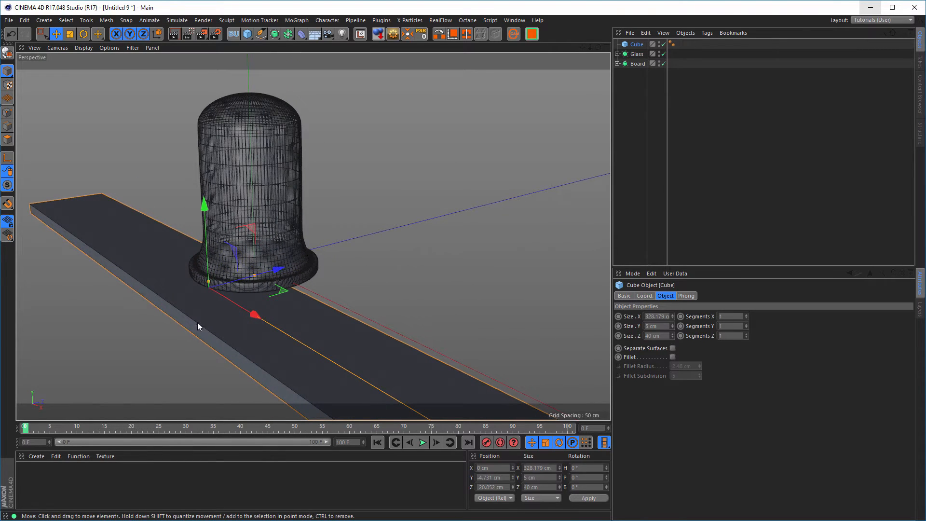
{"action": "left_click", "coordinate": [672, 357]}
{"action": "left_click", "coordinate": [687, 366]}
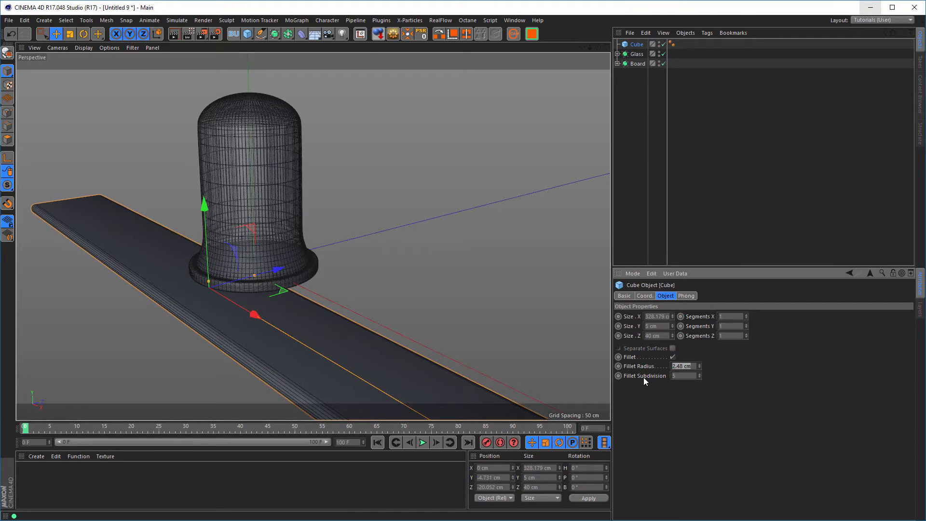
{"action": "type", "text": "0.5"}
{"action": "key", "text": "Return"}
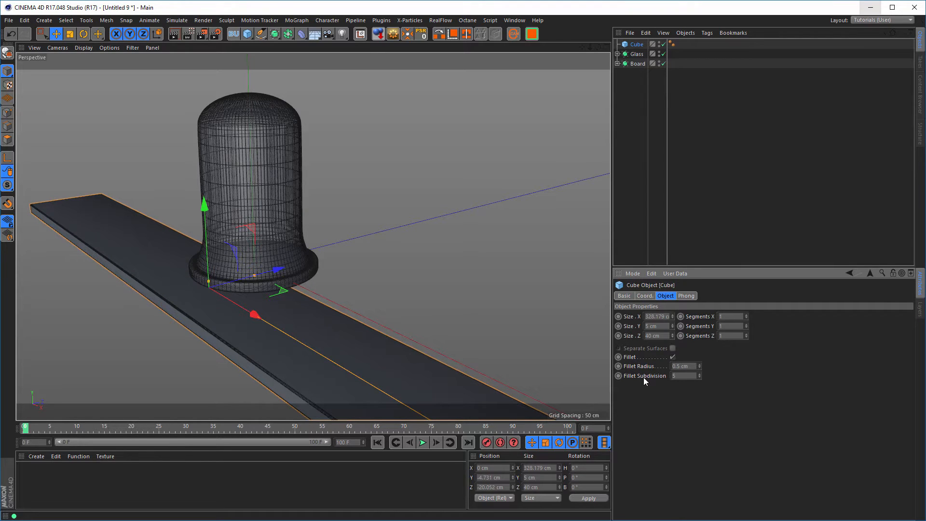
{"action": "left_click", "coordinate": [692, 366]}
{"action": "type", "text": "1"}
{"action": "key", "text": "Return"}
{"action": "left_click_drag", "start_coordinate": [253, 362], "coordinate": [301, 335], "text": "alt"}
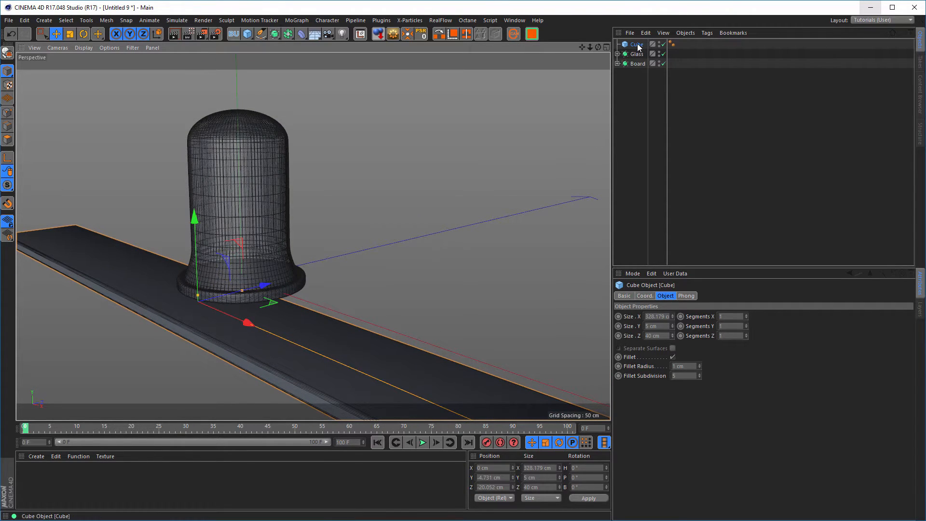
Place the Cube below Board in the object list and duplicate it along Z to about 20 cm, flush beside the first plank.
{"action": "left_click_drag", "start_coordinate": [636, 45], "coordinate": [638, 96]}
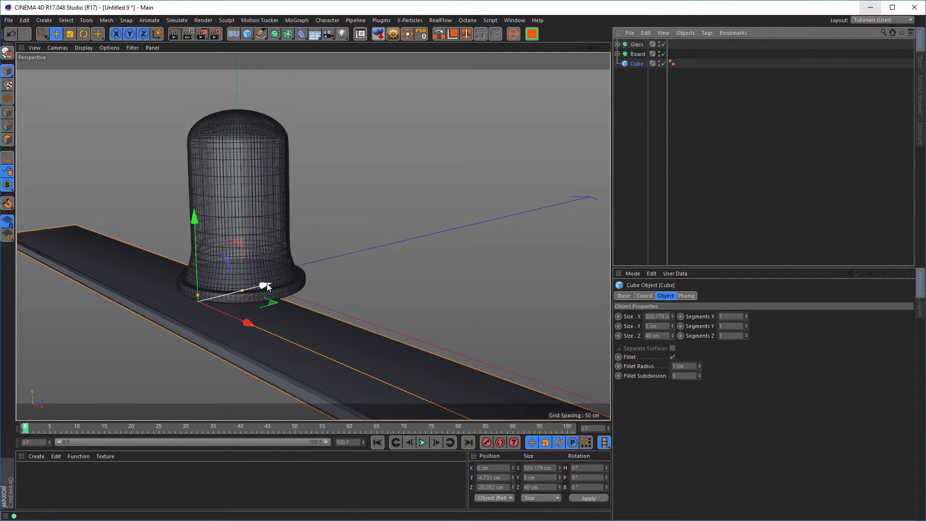
{"action": "left_click_drag", "start_coordinate": [267, 287], "coordinate": [340, 242], "text": "ctrl"}
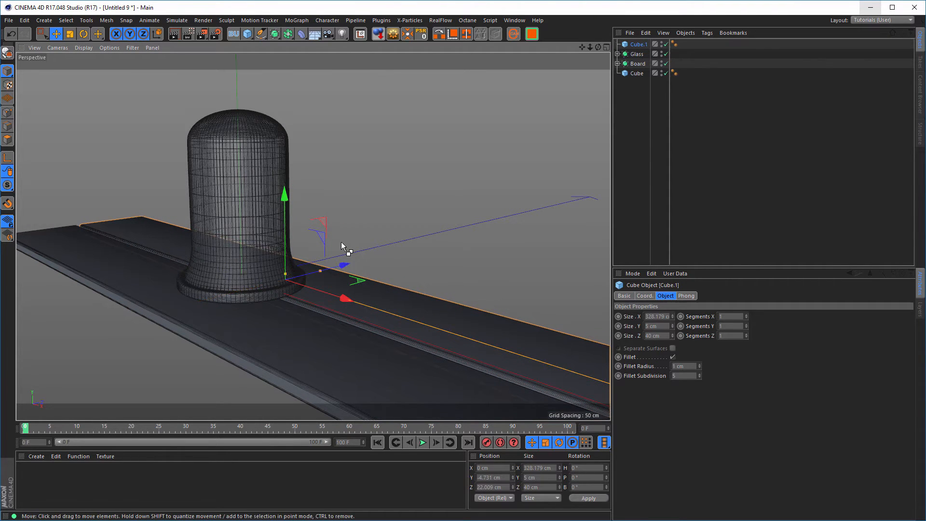
{"action": "middle_click", "coordinate": [304, 285]}
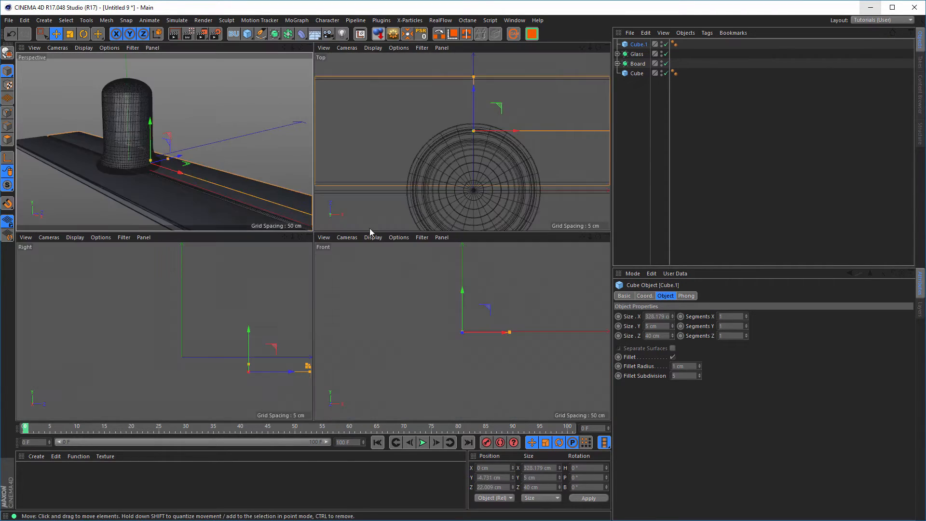
{"action": "middle_click", "coordinate": [370, 227]}
{"action": "left_click_drag", "start_coordinate": [337, 126], "coordinate": [334, 138]}
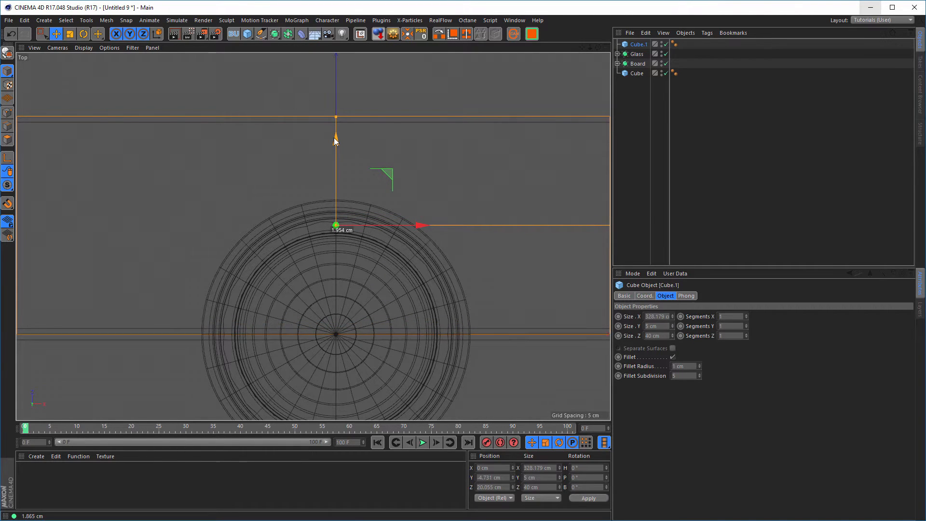
{"action": "middle_click", "coordinate": [351, 276]}
{"action": "middle_click", "coordinate": [245, 163]}
{"action": "scroll", "coordinate": [280, 272], "scroll_direction": "down", "scroll_amount": 1}
{"action": "mouse_move", "coordinate": [280, 272]}
{"action": "left_mouse_down", "text": "alt"}
{"action": "mouse_move", "coordinate": [338, 255]}
{"action": "mouse_move", "coordinate": [277, 272]}
{"action": "mouse_move", "coordinate": [267, 293]}
{"action": "mouse_move", "coordinate": [274, 272]}
{"action": "left_mouse_up", "text": "alt"}
{"action": "right_click_drag", "start_coordinate": [260, 269], "coordinate": [292, 259], "text": "alt"}
{"action": "left_click_drag", "start_coordinate": [277, 265], "coordinate": [311, 311], "text": "alt"}
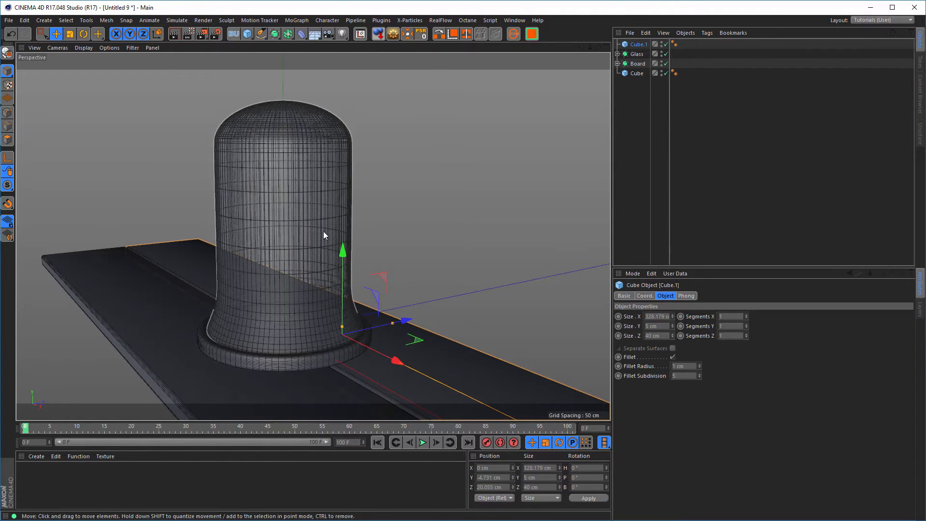
Set the output size of the Low render setting to 600 x 800 pixels with Lock Ratio off.
{"action": "left_click", "coordinate": [216, 34]}
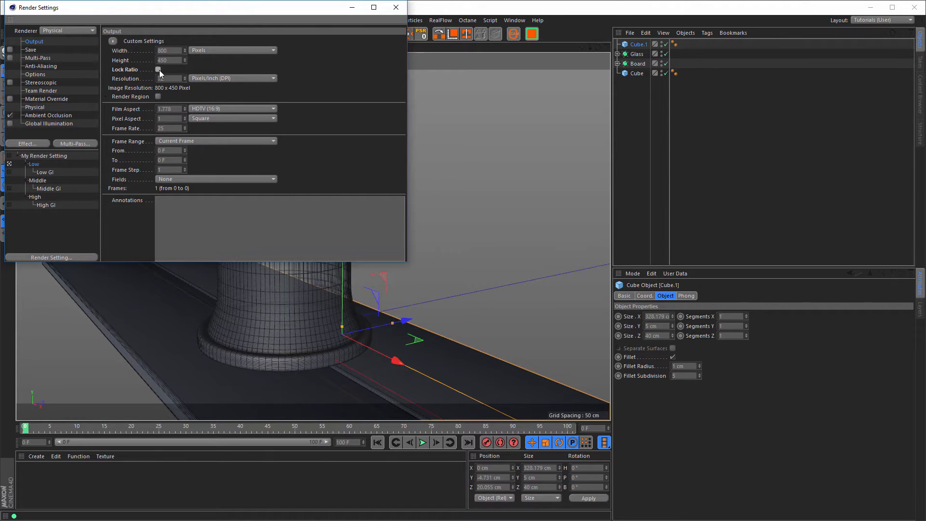
{"action": "double_click", "coordinate": [168, 50]}
{"action": "type", "text": "600"}
{"action": "key", "text": "Tab"}
{"action": "type", "text": "800"}
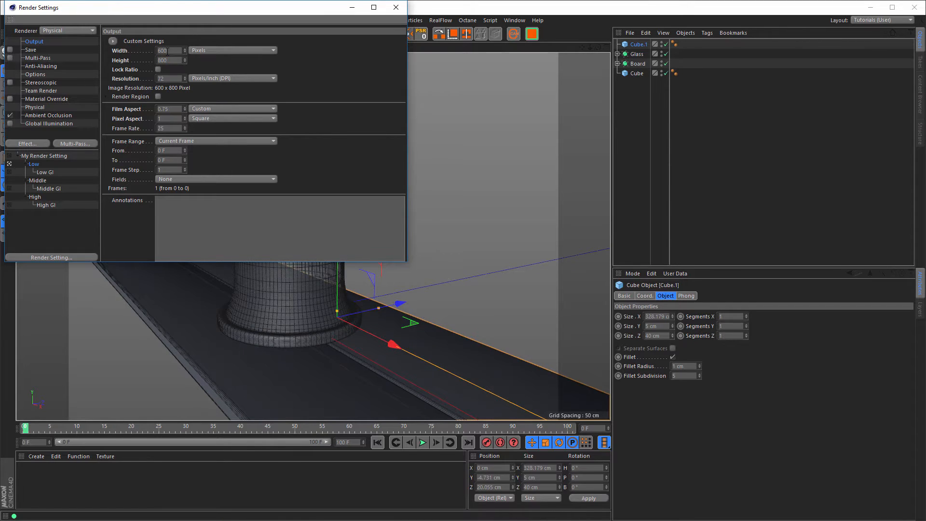
{"action": "key", "text": "Return"}
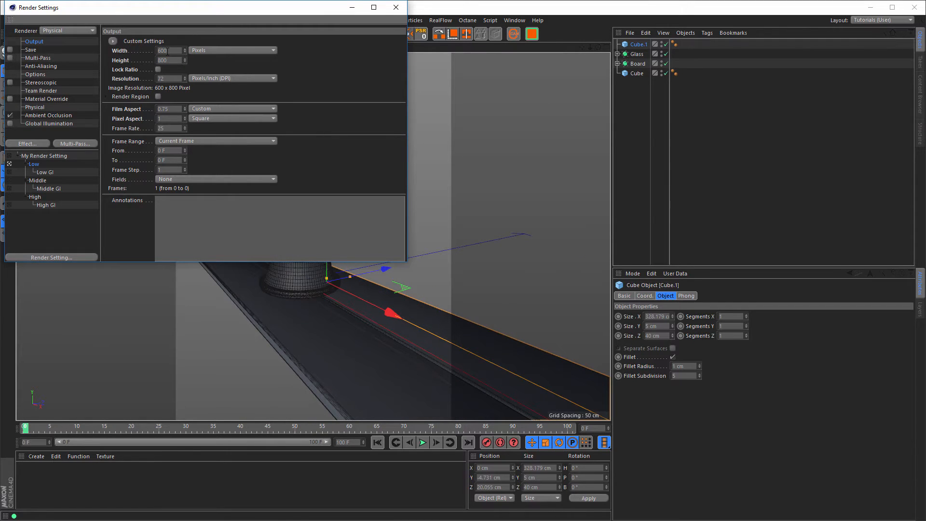
Make Low GI the active render setting, turn off its Lock Ratio and set the width to 600 pixels.
{"action": "left_click", "coordinate": [10, 172]}
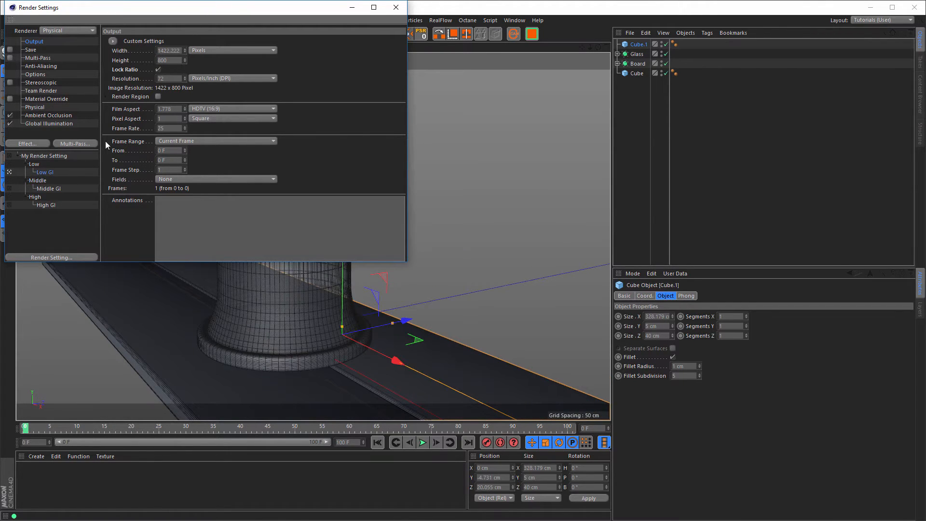
{"action": "left_click", "coordinate": [152, 70]}
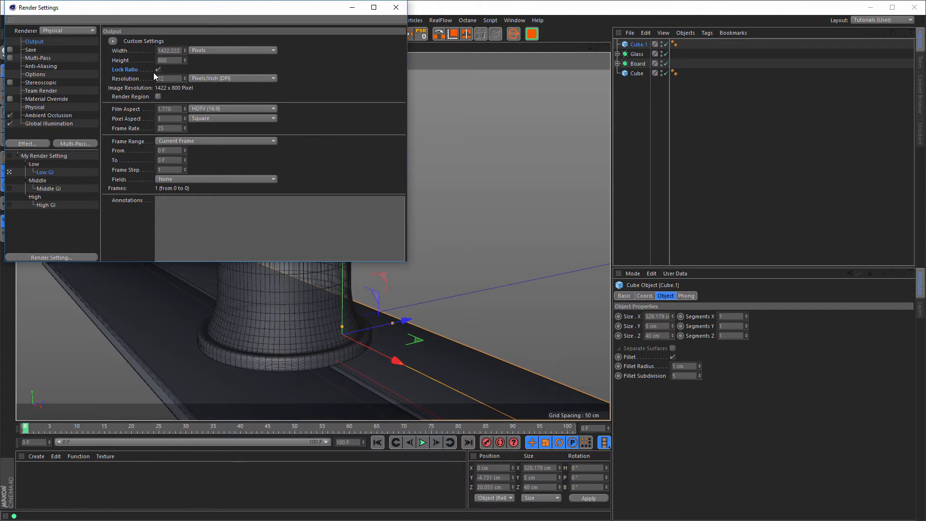
{"action": "left_click", "coordinate": [169, 50]}
{"action": "type", "text": "600"}
{"action": "key", "text": "Return"}
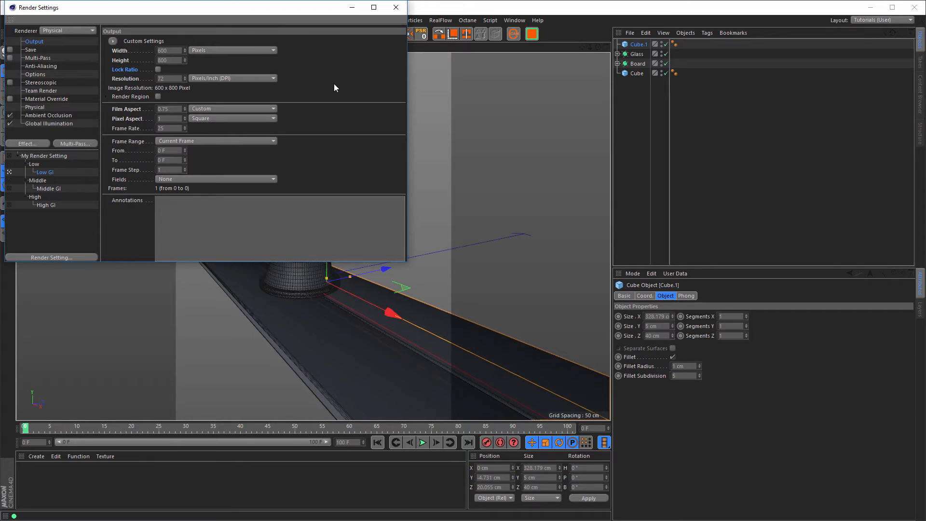
{"action": "left_click", "coordinate": [398, 8]}
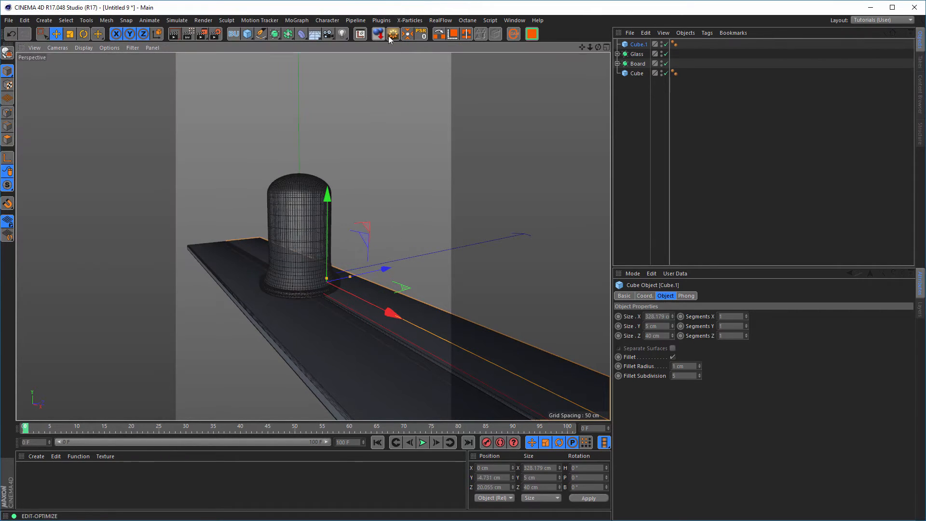
Load the Nikomedias Scene Rig Pro preset from the Content Browser favourites into the scene.
{"action": "scroll", "coordinate": [311, 276], "scroll_direction": "up", "scroll_amount": 8}
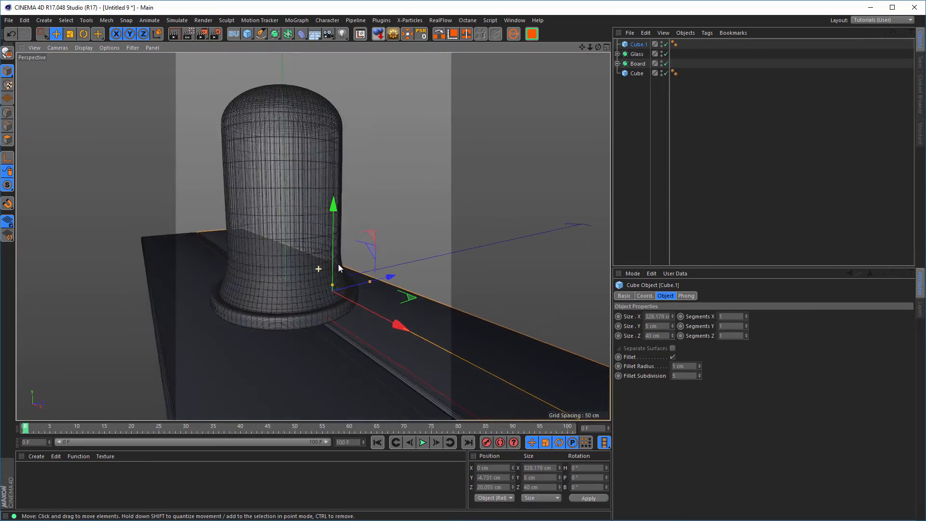
{"action": "left_click_drag", "start_coordinate": [304, 302], "coordinate": [366, 278], "text": "alt"}
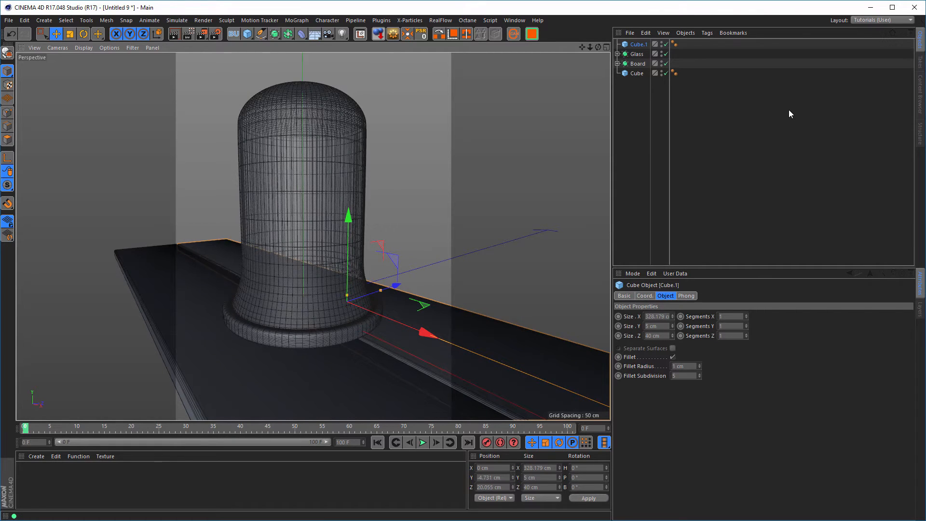
{"action": "left_click", "coordinate": [920, 95]}
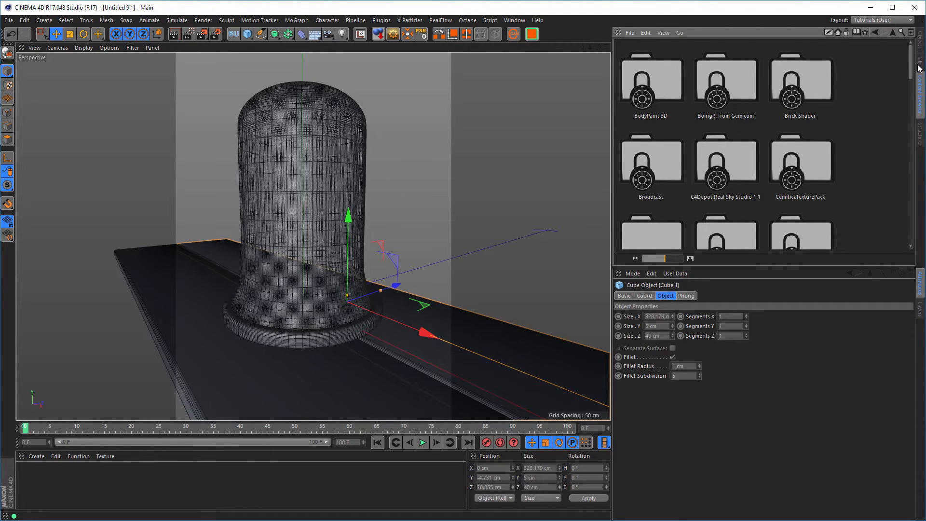
{"action": "left_click", "coordinate": [864, 32]}
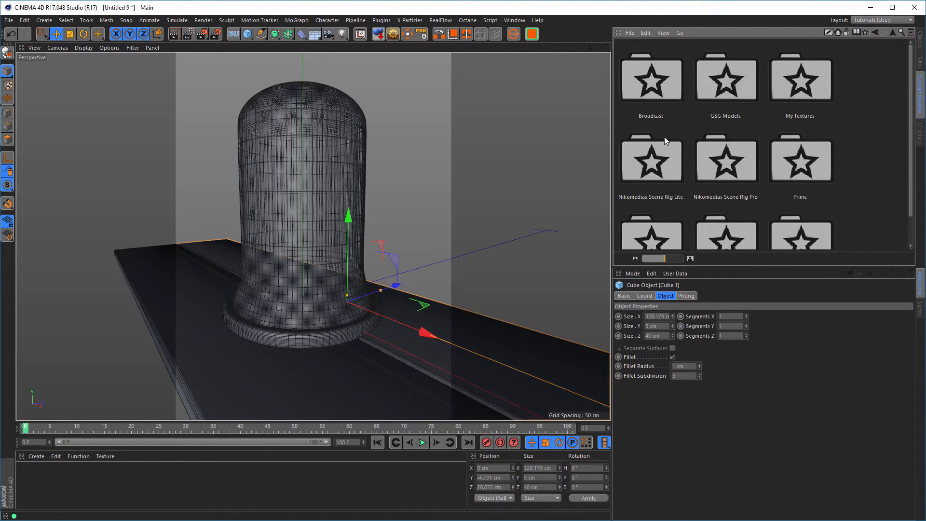
{"action": "double_click", "coordinate": [731, 157]}
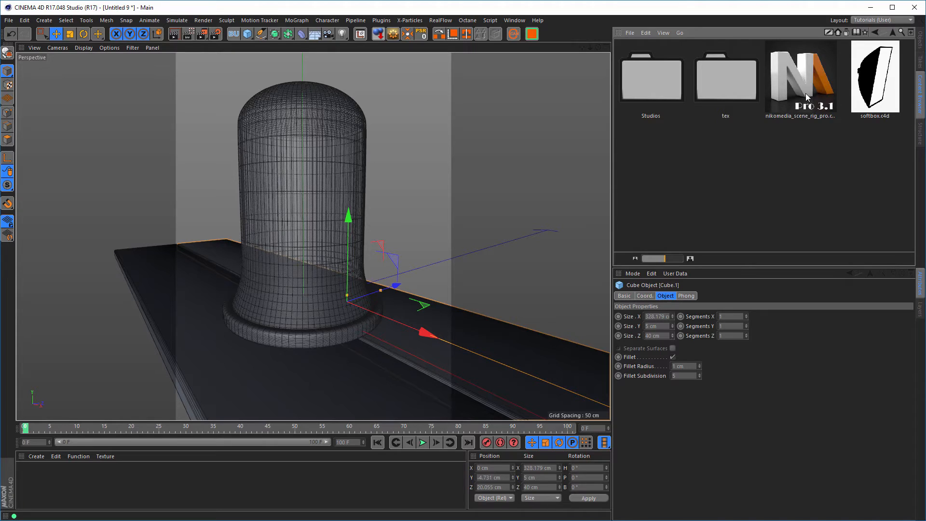
{"action": "left_click", "coordinate": [920, 41]}
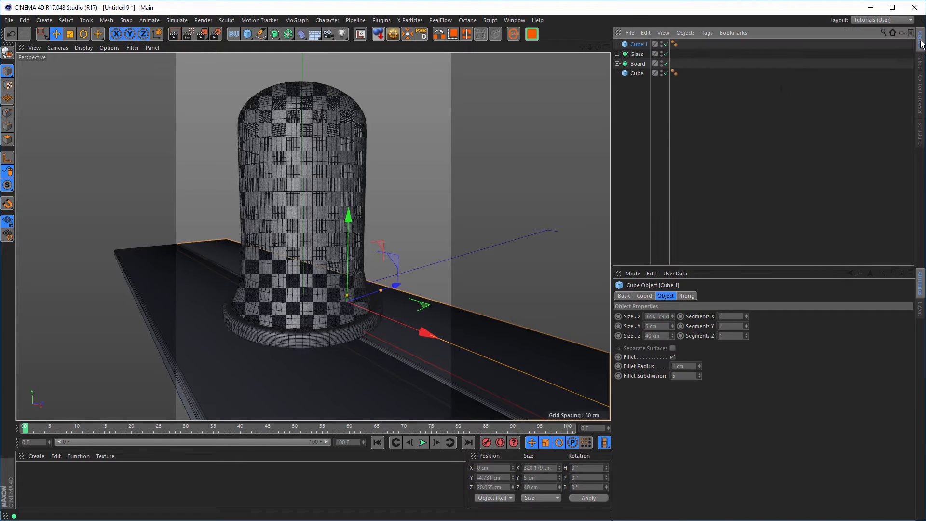
{"action": "left_click_drag", "start_coordinate": [635, 154], "coordinate": [677, 159]}
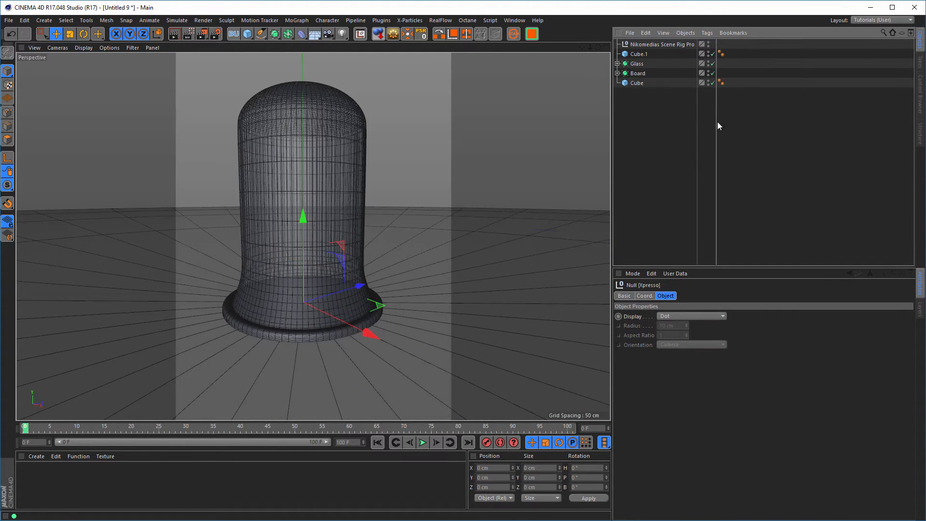
Turn off Floor On, Floor seen by Reflection ON and Background On in the Nikomedias Scene Rig Pro settings.
{"action": "left_click", "coordinate": [675, 45]}
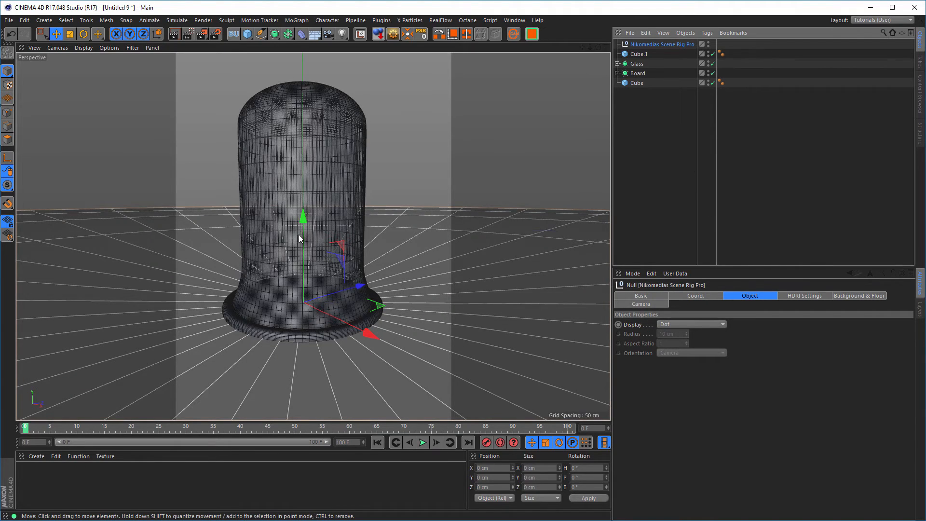
{"action": "scroll", "coordinate": [298, 236], "scroll_direction": "up", "scroll_amount": 3}
{"action": "mouse_move", "coordinate": [297, 238]}
{"action": "left_mouse_down", "text": "alt"}
{"action": "mouse_move", "coordinate": [299, 230]}
{"action": "mouse_move", "coordinate": [287, 253]}
{"action": "mouse_move", "coordinate": [286, 243]}
{"action": "left_mouse_up", "text": "alt"}
{"action": "middle_click_drag", "start_coordinate": [284, 242], "coordinate": [285, 229], "text": "alt"}
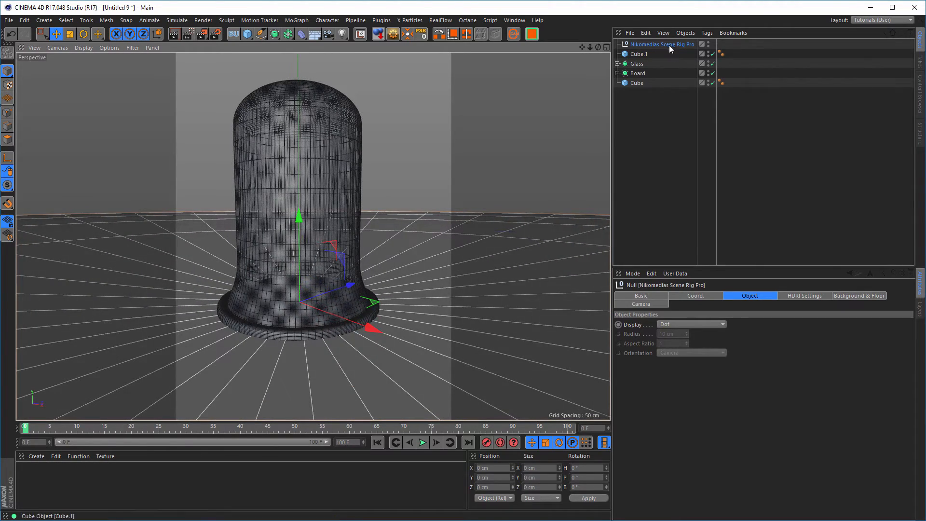
{"action": "left_click", "coordinate": [643, 304]}
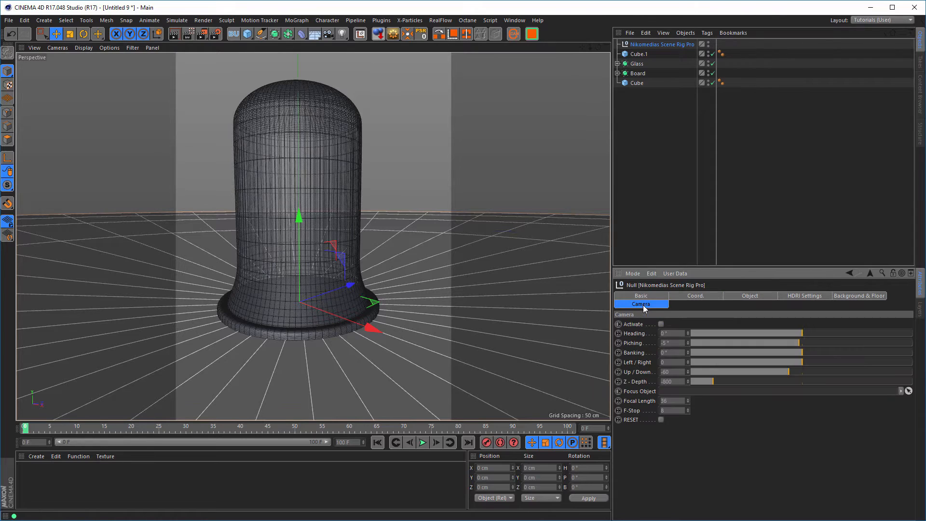
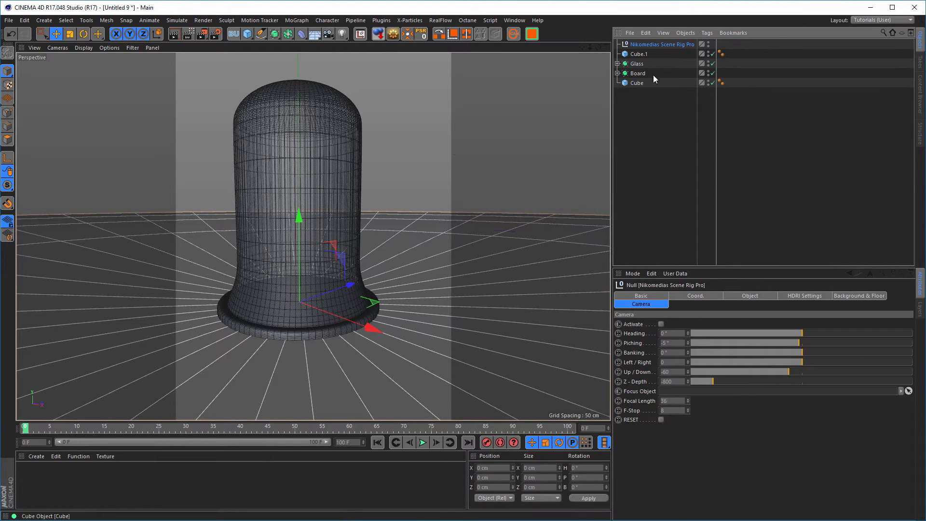
{"action": "left_click", "coordinate": [840, 295]}
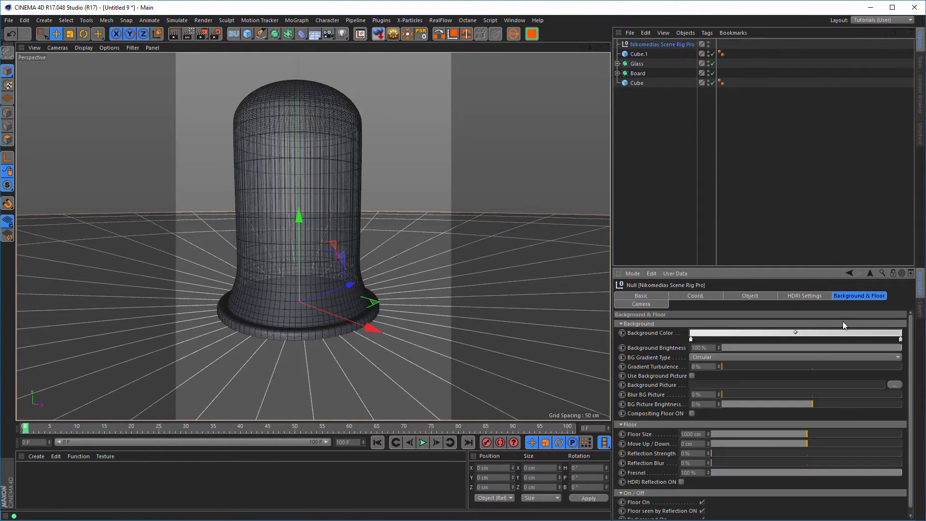
{"action": "scroll", "coordinate": [647, 467], "scroll_direction": "down", "scroll_amount": 1}
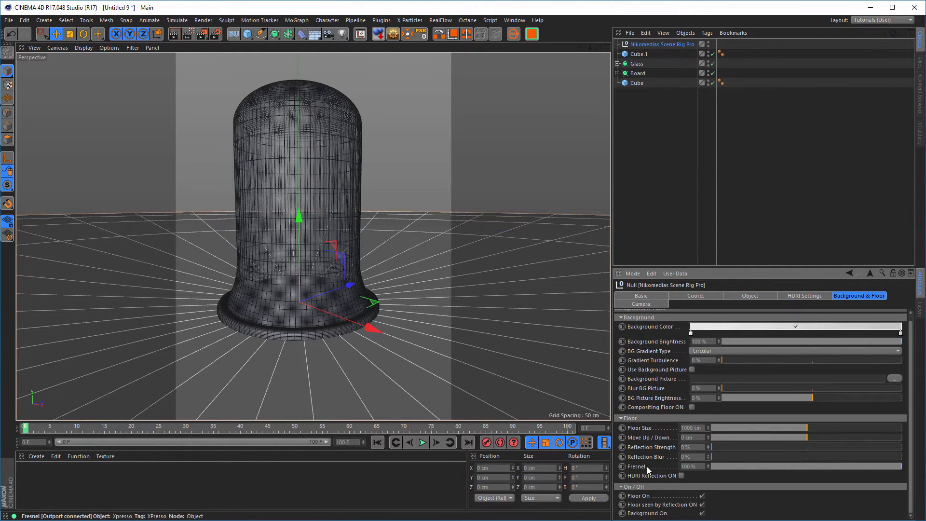
{"action": "left_click", "coordinate": [702, 496]}
{"action": "left_click", "coordinate": [702, 505]}
{"action": "left_click", "coordinate": [702, 513]}
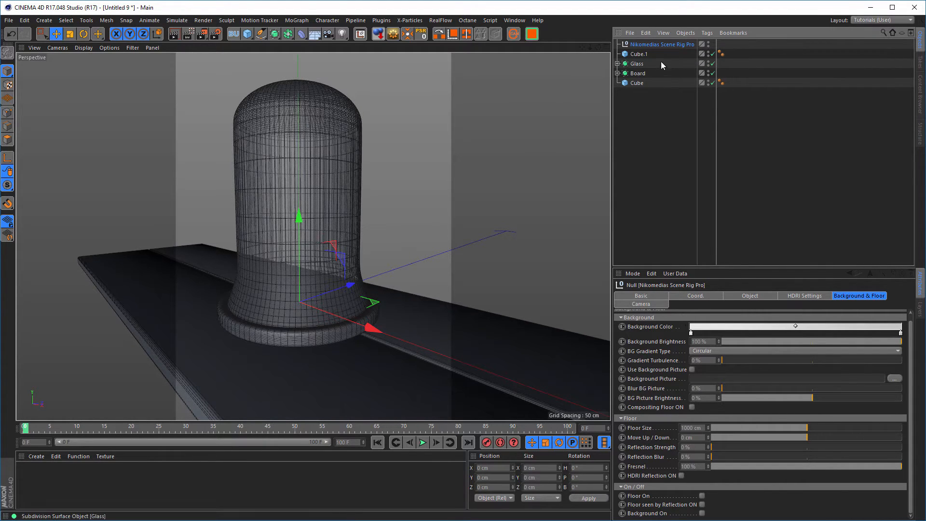
Move Cube.1 below Cube in the object list and add a camera from the current view.
{"action": "left_click_drag", "start_coordinate": [642, 54], "coordinate": [645, 112]}
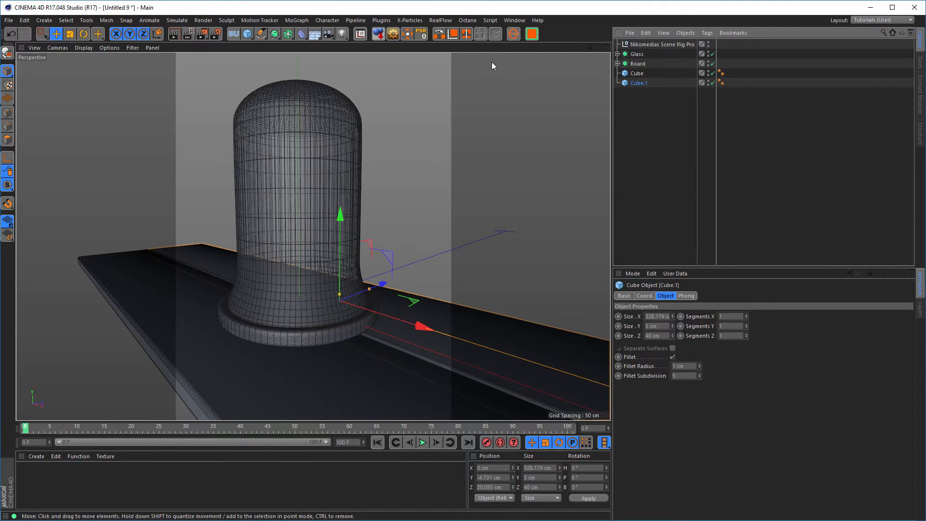
{"action": "left_click", "coordinate": [331, 35]}
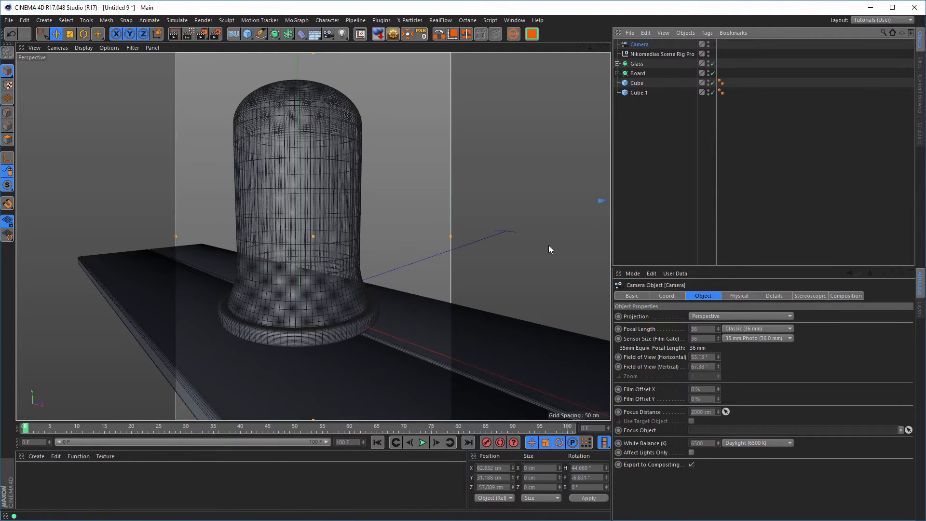
{"action": "mouse_move", "coordinate": [303, 279]}
{"action": "left_mouse_down", "text": "alt"}
{"action": "mouse_move", "coordinate": [306, 287]}
{"action": "mouse_move", "coordinate": [314, 282]}
{"action": "left_mouse_up", "text": "alt"}
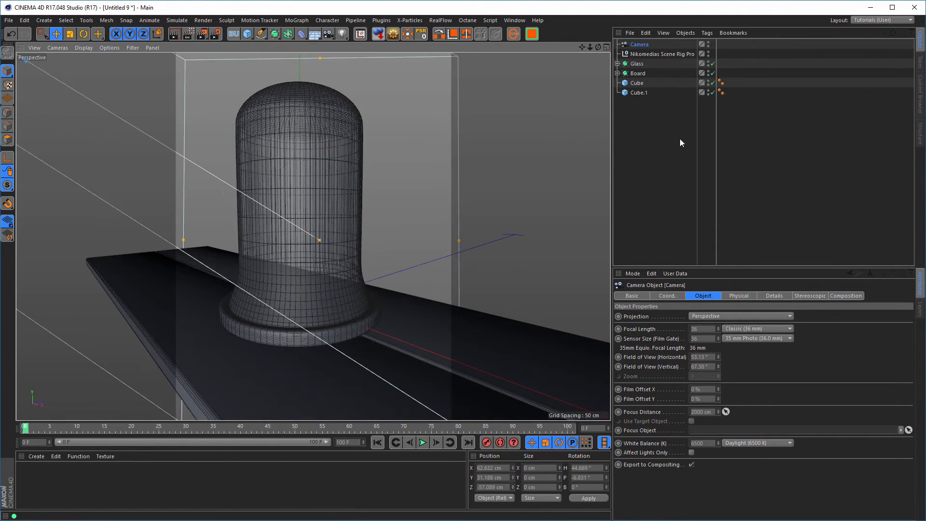
Hide the camera in the viewport and set its focal length to Portrait (80 mm).
{"action": "double_click", "coordinate": [708, 43]}
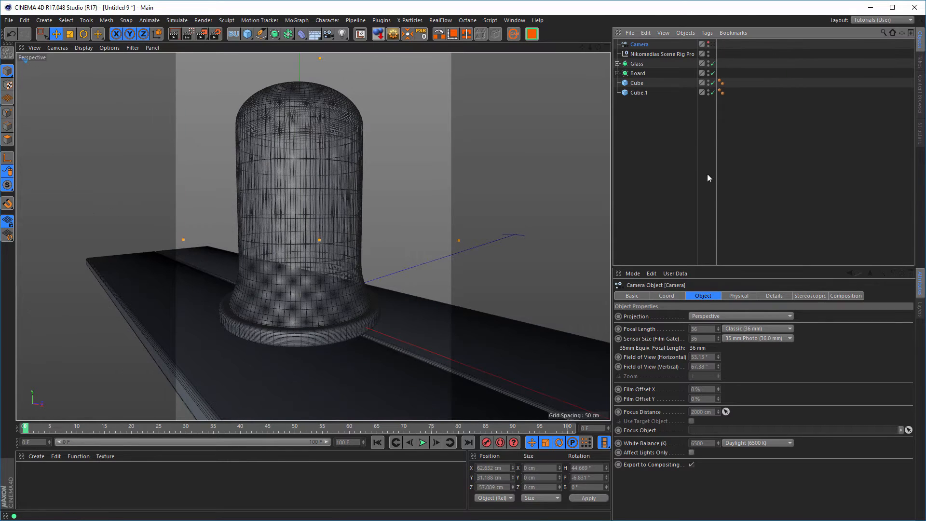
{"action": "left_click", "coordinate": [745, 330]}
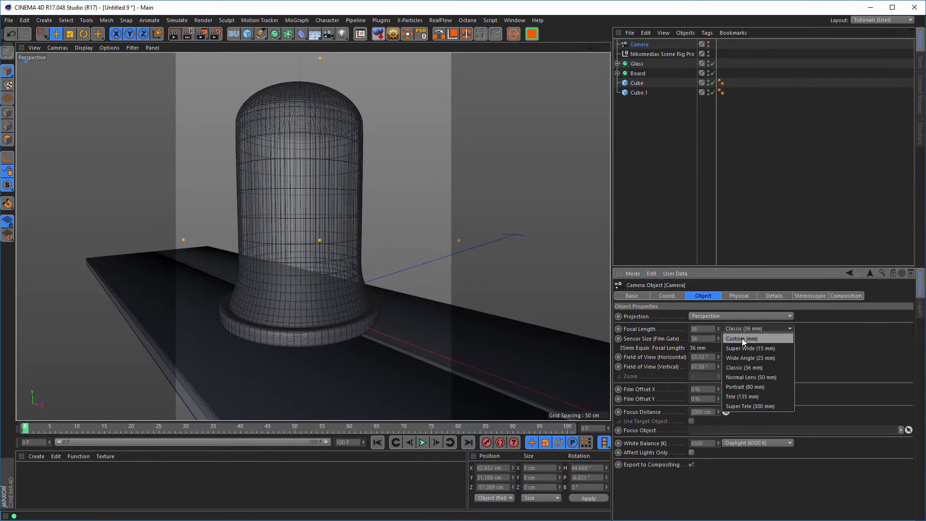
{"action": "left_click", "coordinate": [786, 388]}
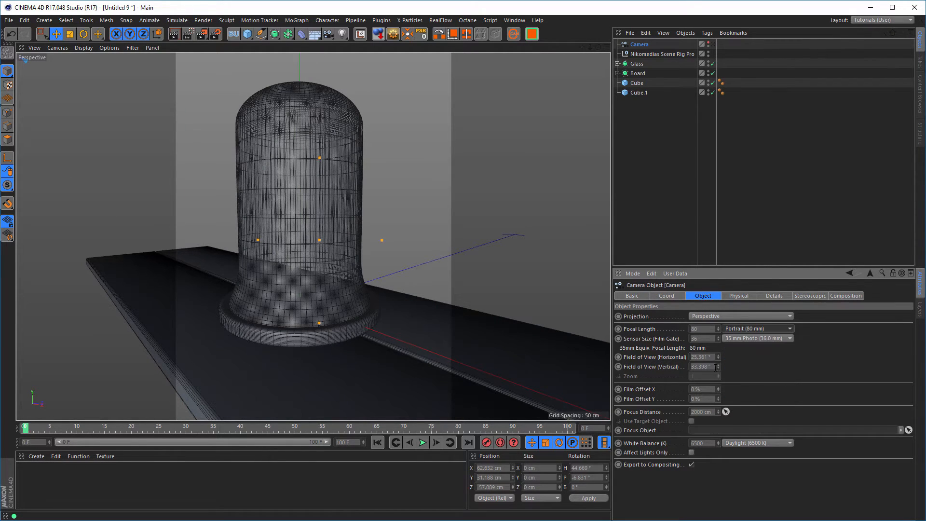
Look through the camera and centre the whole dome in the frame at about 62° heading and -10° pitch.
{"action": "left_click", "coordinate": [713, 43]}
{"action": "right_click_drag", "start_coordinate": [256, 278], "coordinate": [224, 291], "text": "alt"}
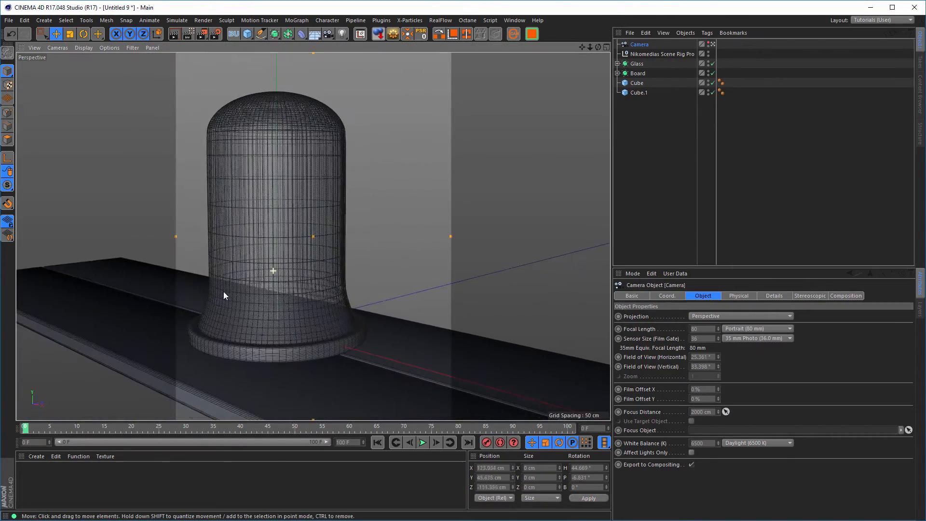
{"action": "left_click_drag", "start_coordinate": [223, 292], "coordinate": [346, 282], "text": "alt"}
{"action": "middle_click_drag", "start_coordinate": [345, 282], "coordinate": [317, 280], "text": "alt"}
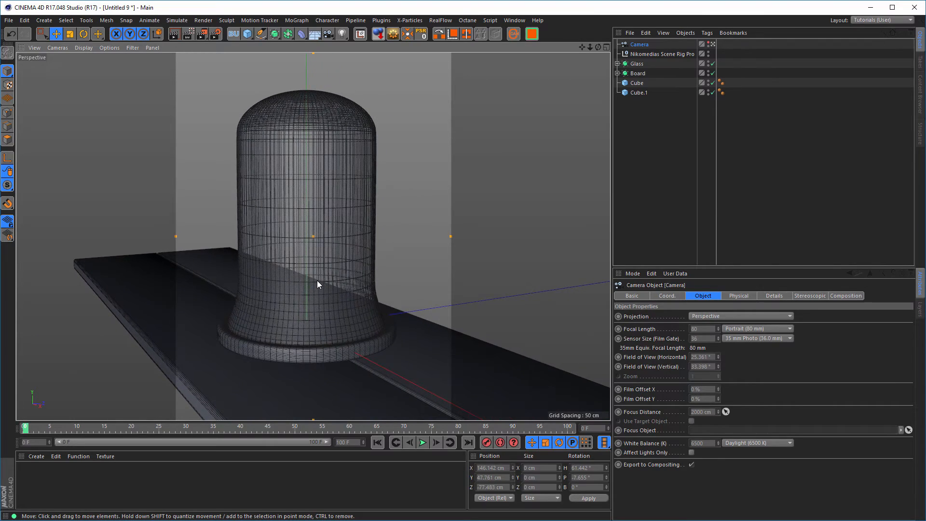
{"action": "left_click_drag", "start_coordinate": [317, 281], "coordinate": [318, 276], "text": "alt"}
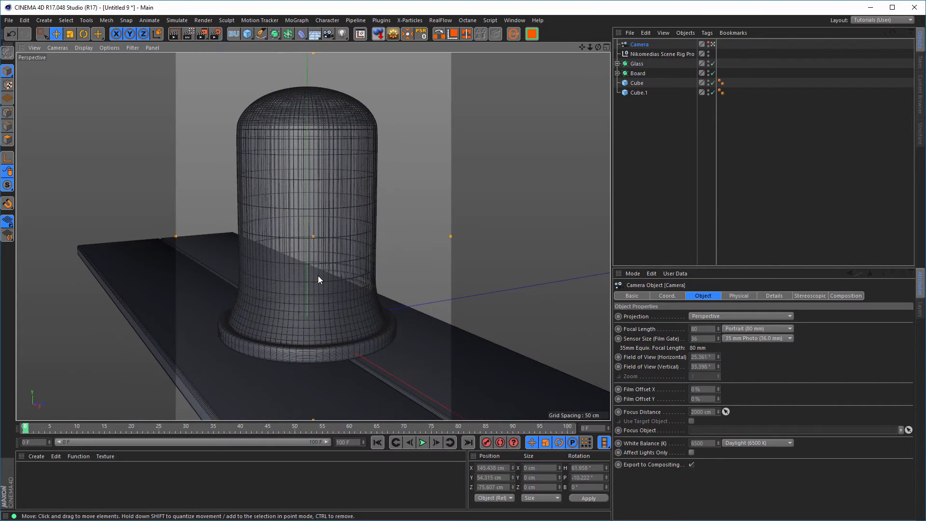
{"action": "mouse_move", "coordinate": [322, 268]}
{"action": "middle_mouse_down", "text": "alt"}
{"action": "mouse_move", "coordinate": [302, 273]}
{"action": "mouse_move", "coordinate": [321, 285]}
{"action": "middle_mouse_up", "text": "alt"}
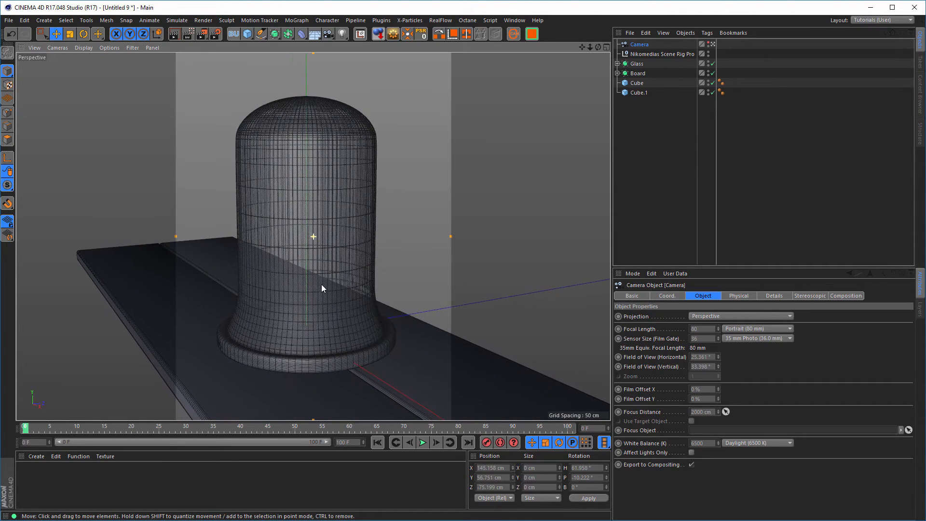
{"action": "right_click_drag", "start_coordinate": [321, 284], "coordinate": [346, 288], "text": "alt"}
{"action": "middle_click_drag", "start_coordinate": [346, 288], "coordinate": [345, 282], "text": "alt"}
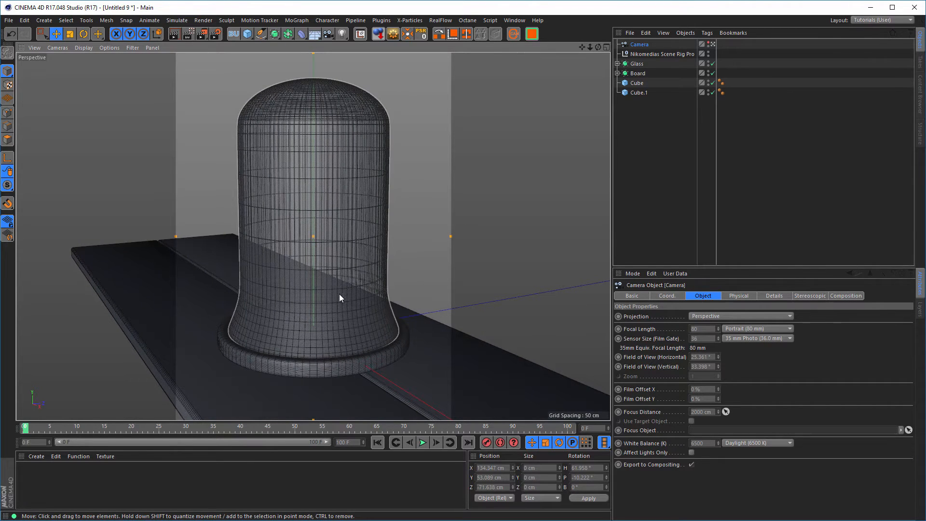
Move both table planks together along X to about -61 cm.
{"action": "left_click", "coordinate": [636, 83]}
{"action": "left_click", "coordinate": [638, 93], "text": "shift"}
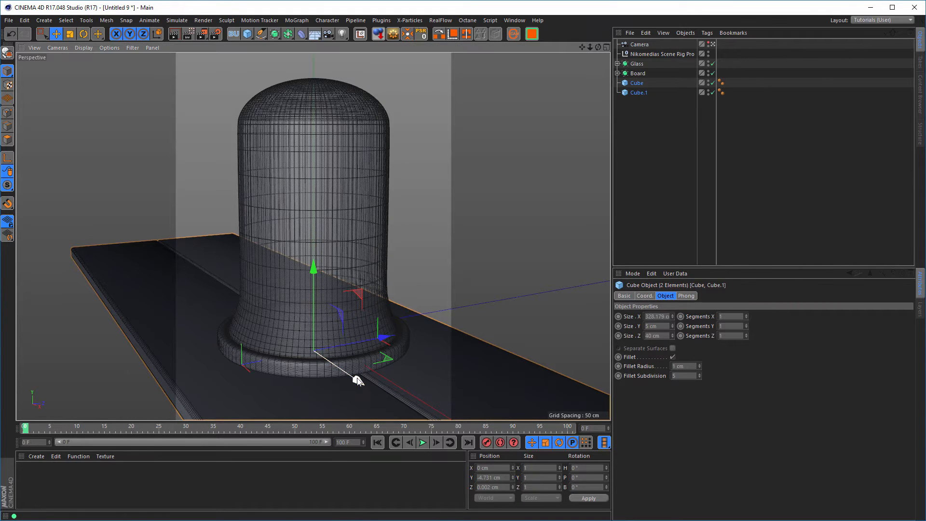
{"action": "left_click_drag", "start_coordinate": [359, 379], "coordinate": [266, 324]}
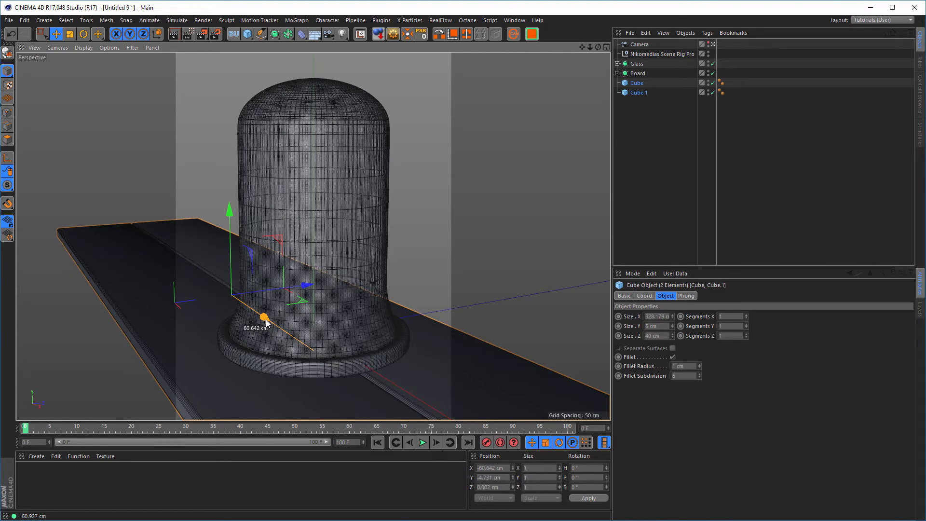
{"action": "left_click_drag", "start_coordinate": [266, 324], "coordinate": [267, 323]}
Add a Protection tag to the camera.
{"action": "left_click", "coordinate": [643, 45]}
{"action": "right_click", "coordinate": [644, 45]}
{"action": "mouse_move", "coordinate": [690, 51]}
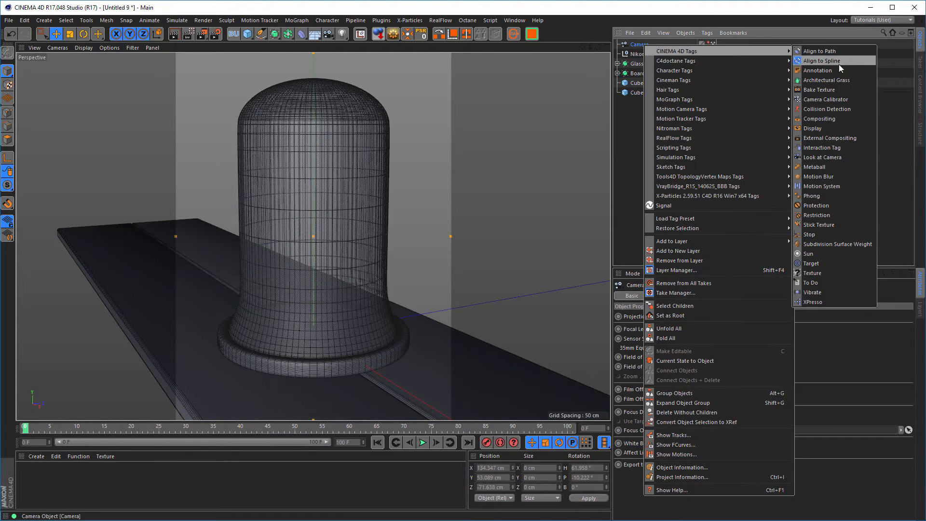
{"action": "left_click", "coordinate": [832, 205]}
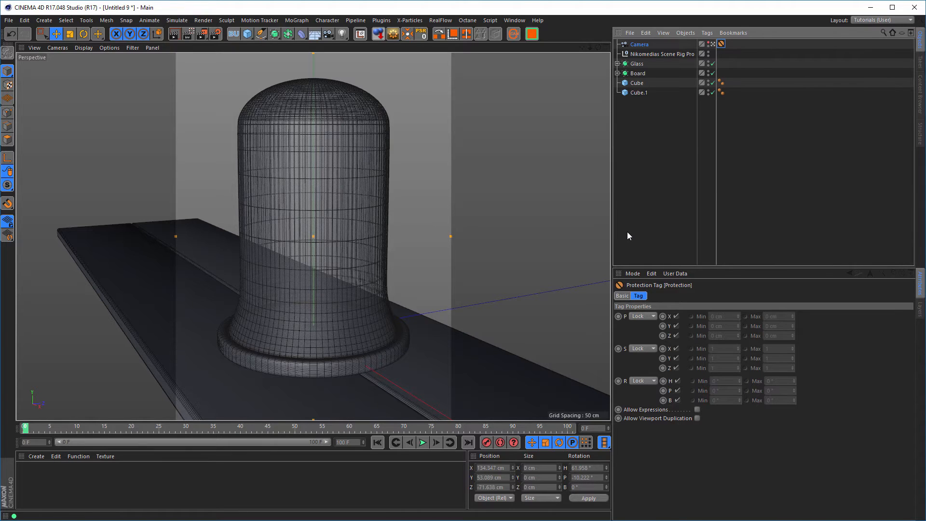
Save the scene to the Desktop as glassbell.c4d.
{"action": "key", "text": "ctrl+s"}
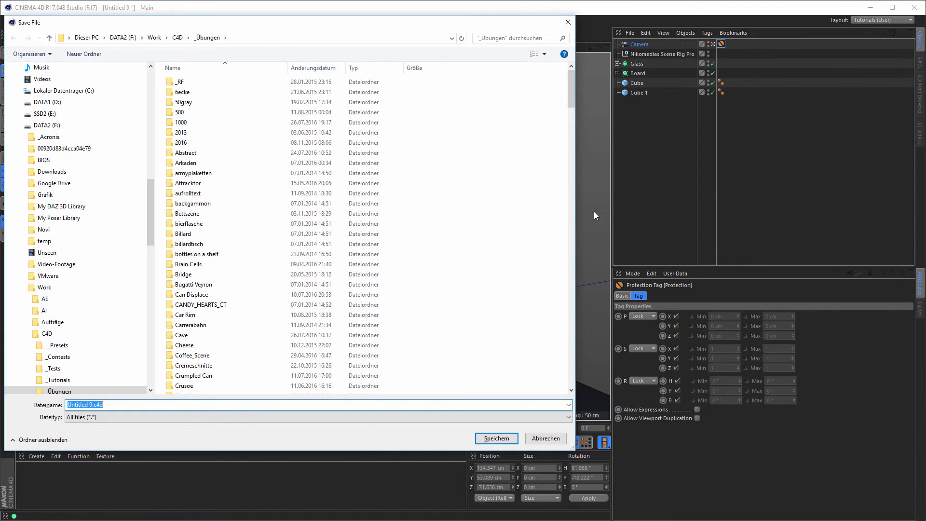
{"action": "left_click", "coordinate": [69, 38]}
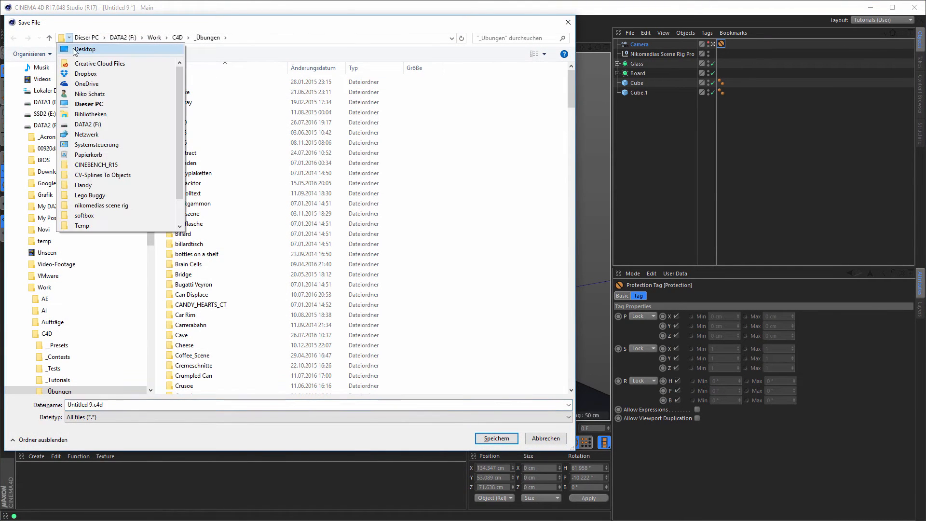
{"action": "left_click", "coordinate": [81, 49]}
{"action": "left_click", "coordinate": [129, 404]}
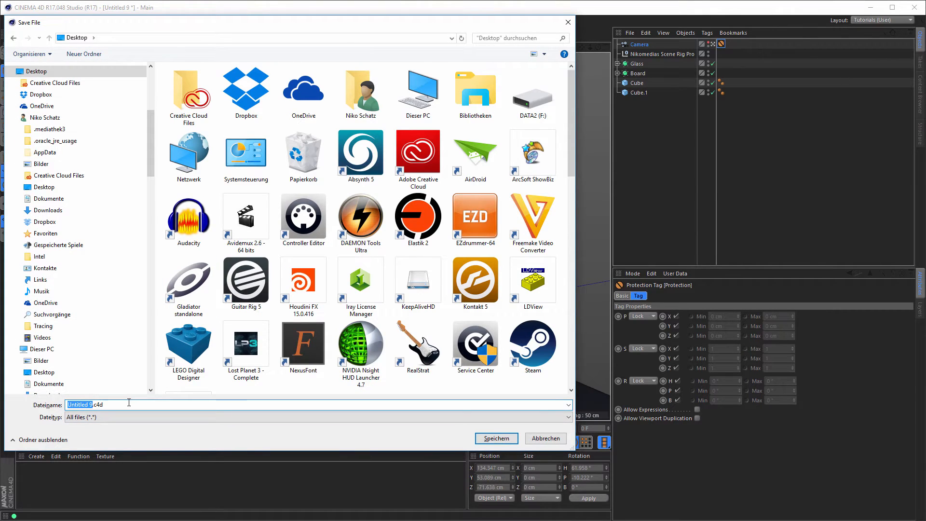
{"action": "type", "text": "glassbell"}
{"action": "key", "text": "Return"}
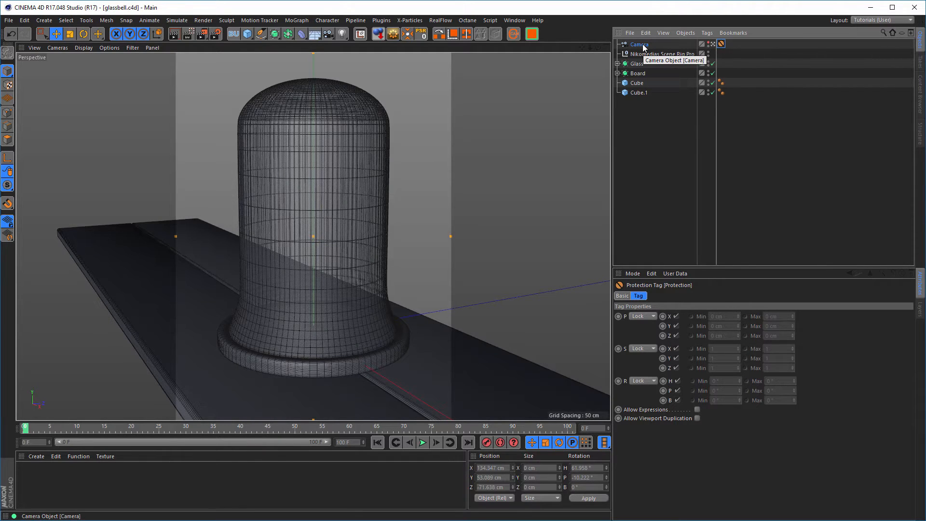
Leave the protected camera's view, orbit freely around the dome, and look through the camera again.
{"action": "left_click", "coordinate": [713, 45]}
{"action": "left_click_drag", "start_coordinate": [263, 213], "coordinate": [243, 193], "text": "alt"}
{"action": "left_click_drag", "start_coordinate": [259, 199], "coordinate": [267, 207], "text": "alt"}
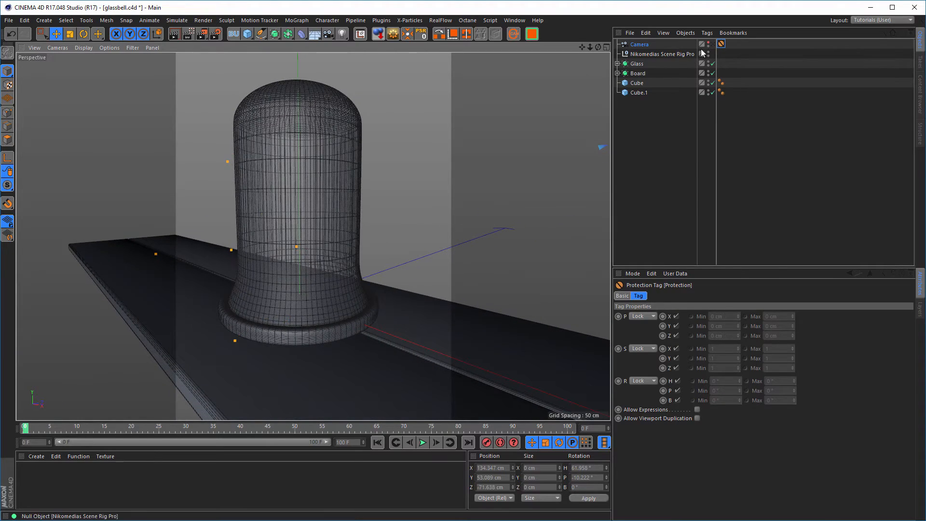
{"action": "left_click", "coordinate": [712, 44]}
Duplicate the camera and remove the Protection tag from the copy only.
{"action": "left_click_drag", "start_coordinate": [647, 44], "coordinate": [643, 42]}
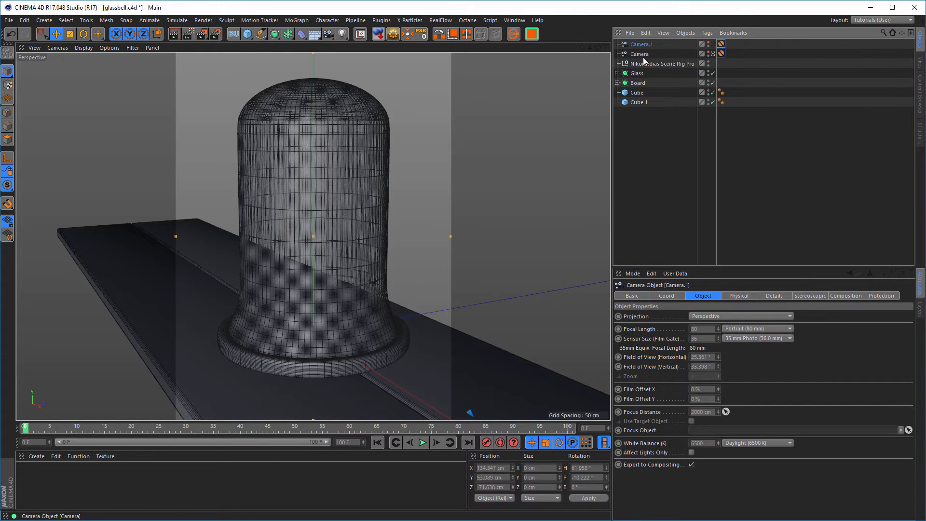
{"action": "left_click", "coordinate": [721, 54]}
{"action": "key", "text": "Delete"}
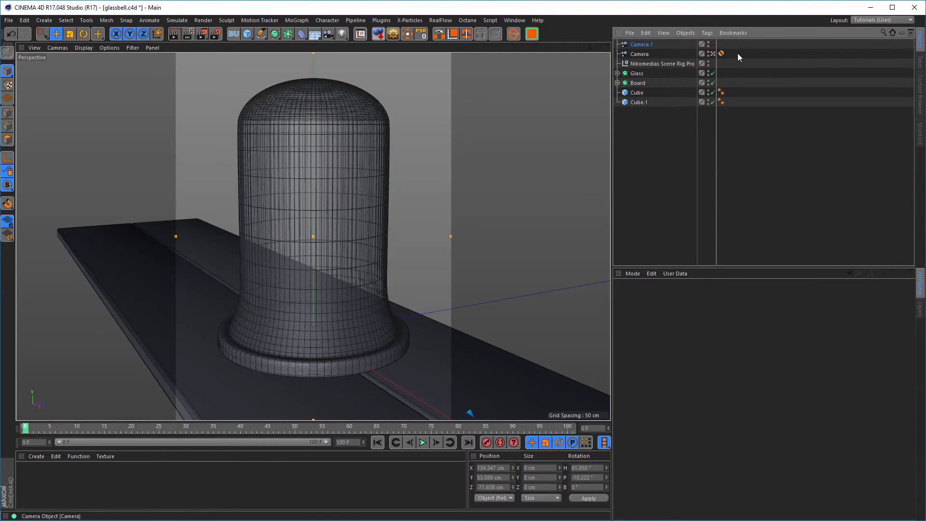
Look through the unprotected camera copy and orbit it to about 61° heading and -8° pitch.
{"action": "left_click", "coordinate": [713, 44]}
{"action": "left_click_drag", "start_coordinate": [530, 179], "coordinate": [322, 255], "text": "alt"}
{"action": "middle_click_drag", "start_coordinate": [322, 256], "coordinate": [309, 279], "text": "alt"}
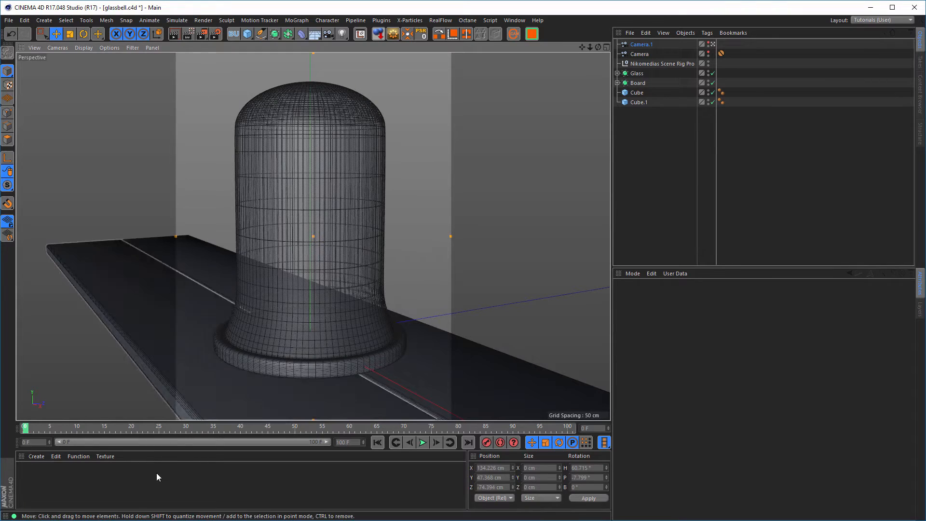
Create a new material and load the Wood surface shader as its Color texture.
{"action": "double_click", "coordinate": [138, 489]}
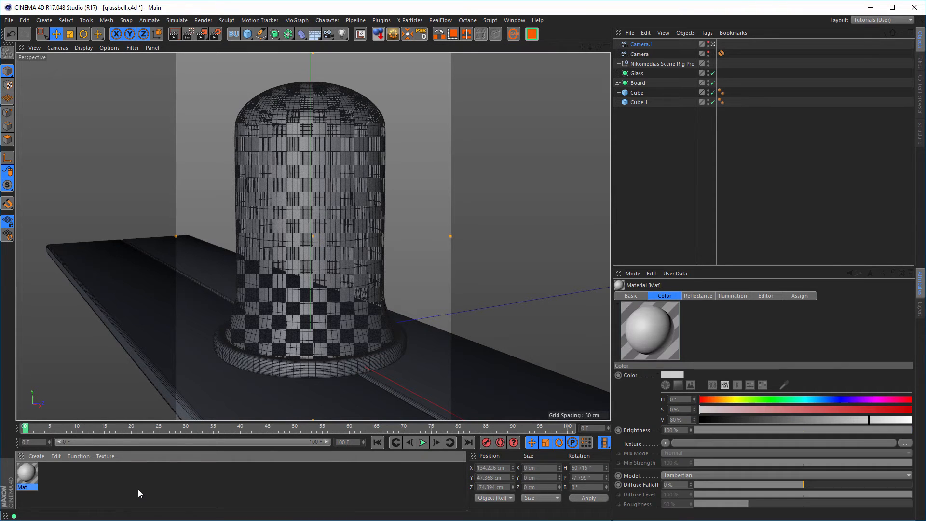
{"action": "double_click", "coordinate": [28, 474]}
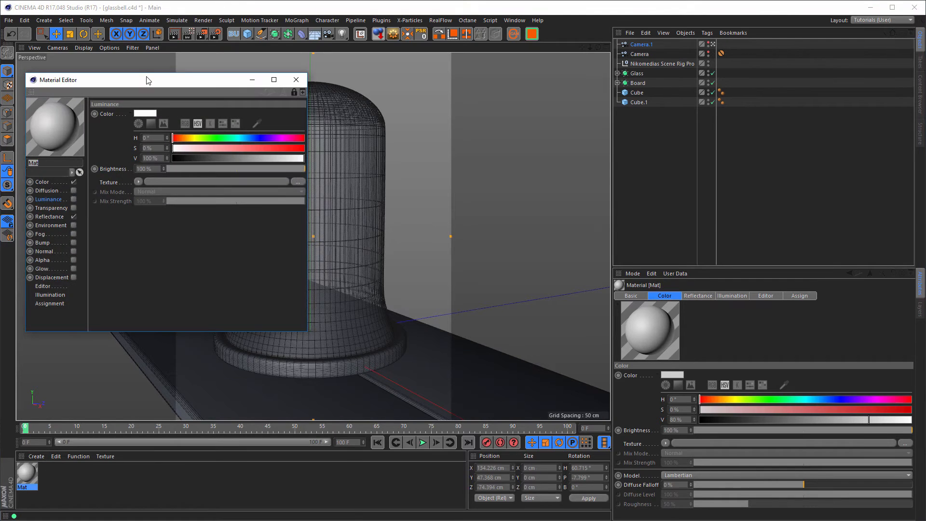
{"action": "left_click_drag", "start_coordinate": [147, 80], "coordinate": [581, 114]}
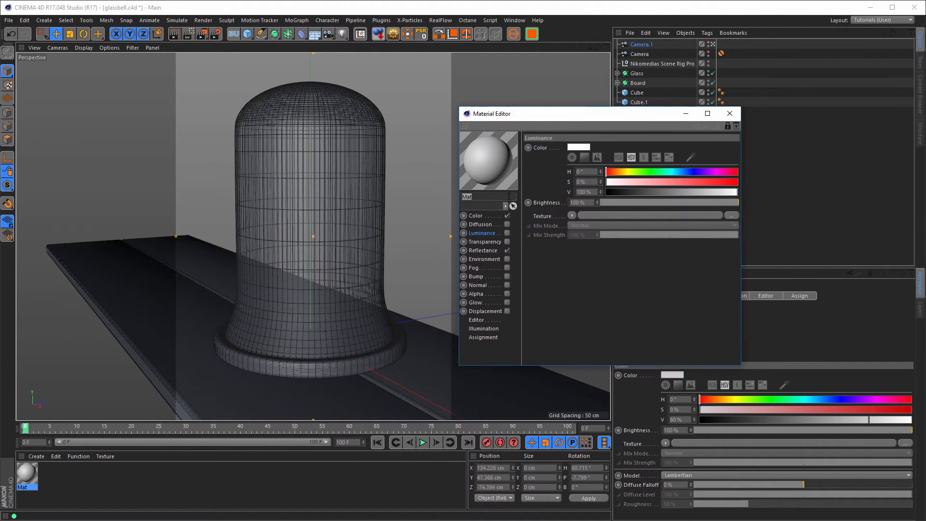
{"action": "left_click", "coordinate": [494, 216]}
{"action": "left_click", "coordinate": [576, 215]}
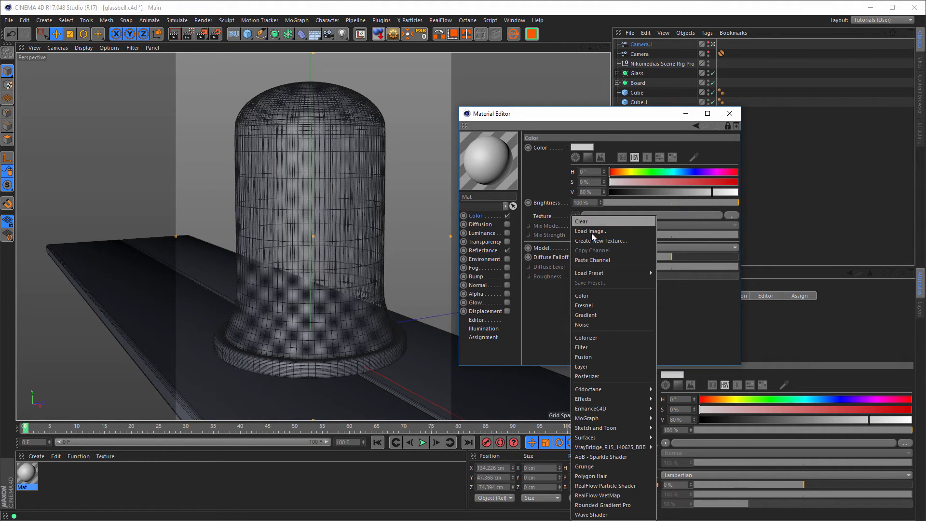
{"action": "mouse_move", "coordinate": [595, 398]}
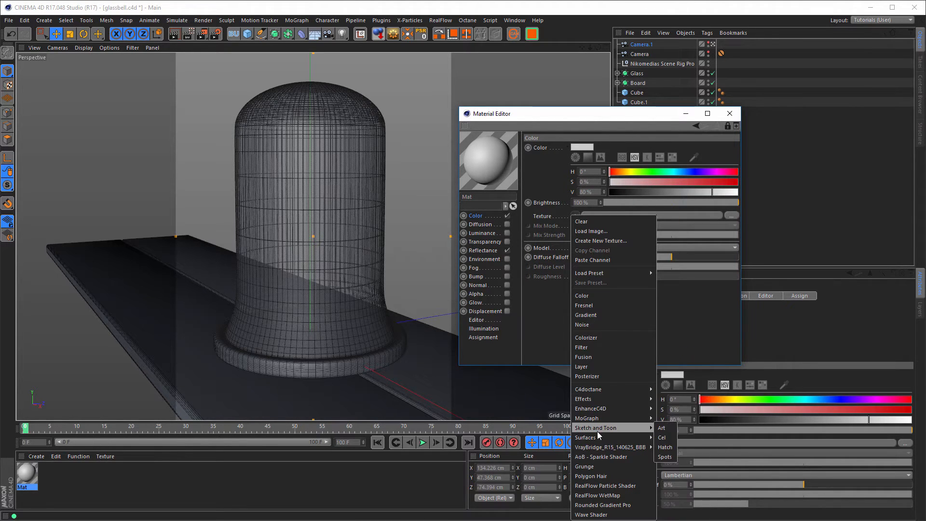
{"action": "mouse_move", "coordinate": [597, 436]}
{"action": "left_click", "coordinate": [666, 514]}
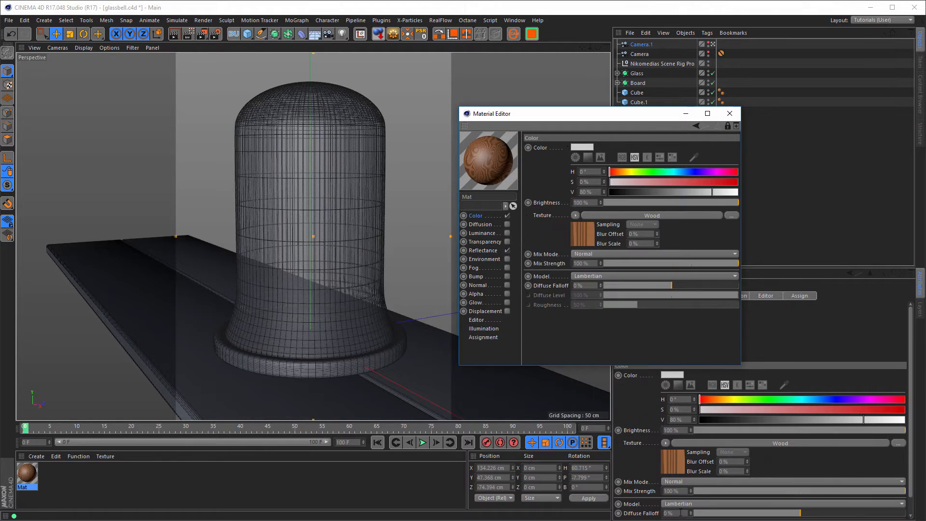
Assign the wood material to Board and transfer its texture tag to the Cylinder.1 object inside.
{"action": "left_click_drag", "start_coordinate": [589, 118], "coordinate": [335, 149]}
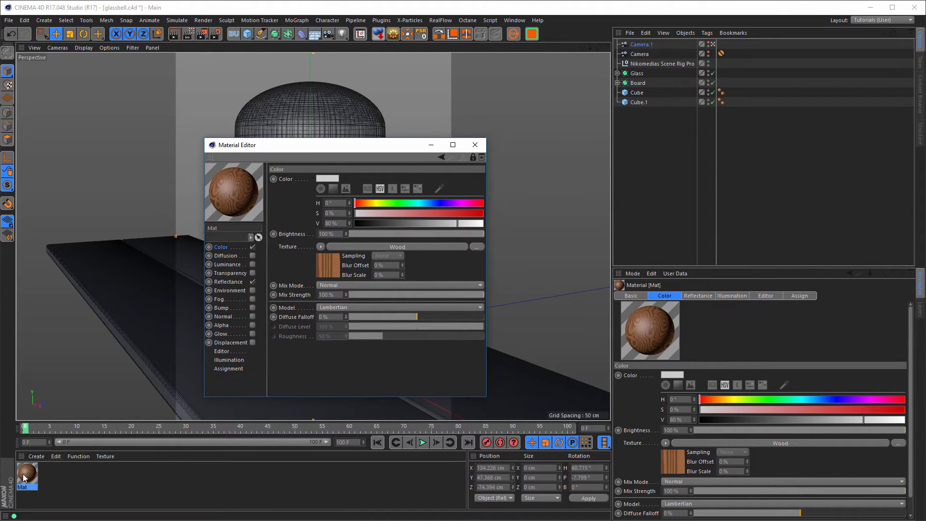
{"action": "left_click_drag", "start_coordinate": [27, 476], "coordinate": [641, 84]}
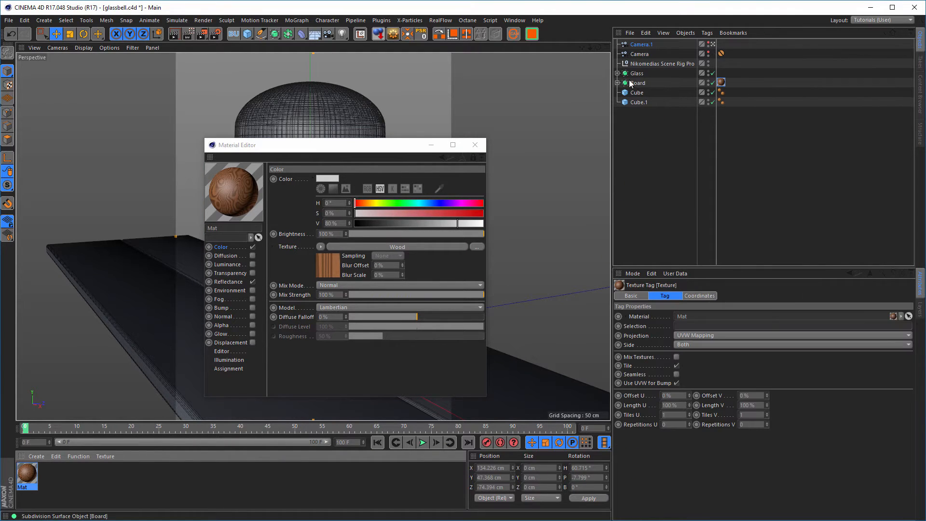
{"action": "left_click", "coordinate": [617, 83]}
{"action": "left_click_drag", "start_coordinate": [724, 85], "coordinate": [761, 91]}
Start an interactive render region and fit it around the dome's foot and the round board.
{"action": "left_click_drag", "start_coordinate": [379, 150], "coordinate": [623, 52]}
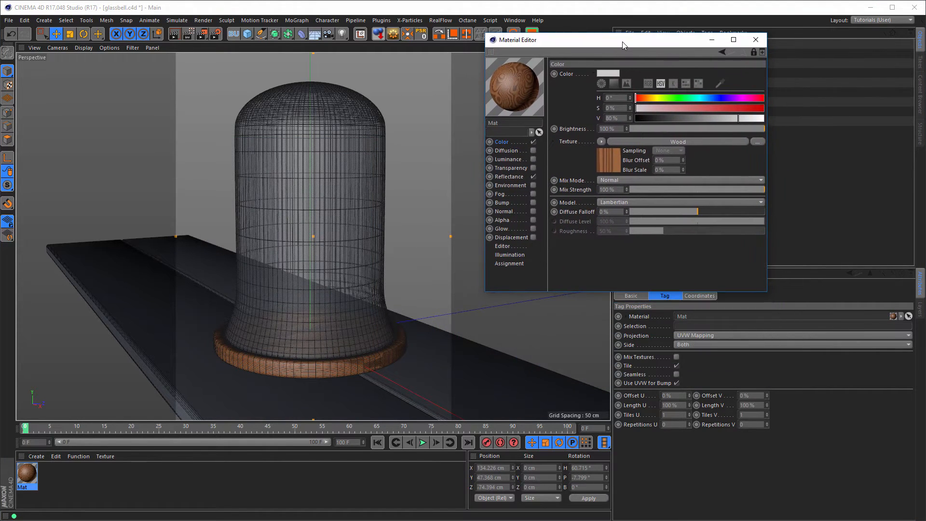
{"action": "left_click", "coordinate": [189, 35]}
{"action": "left_click_drag", "start_coordinate": [311, 95], "coordinate": [310, 287]}
{"action": "left_click_drag", "start_coordinate": [17, 335], "coordinate": [187, 338]}
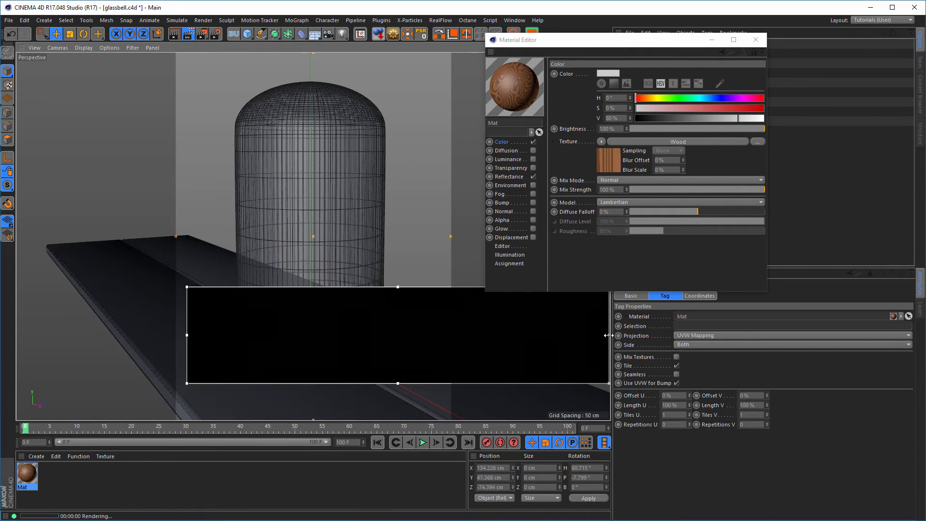
{"action": "left_click_drag", "start_coordinate": [609, 336], "coordinate": [433, 353]}
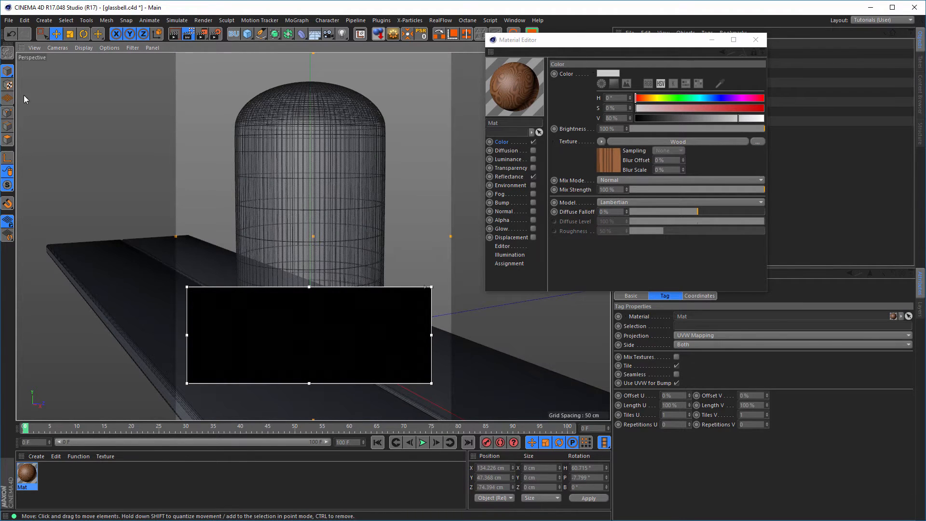
Make Low the active render setting in place of Low GI.
{"action": "left_click", "coordinate": [216, 34]}
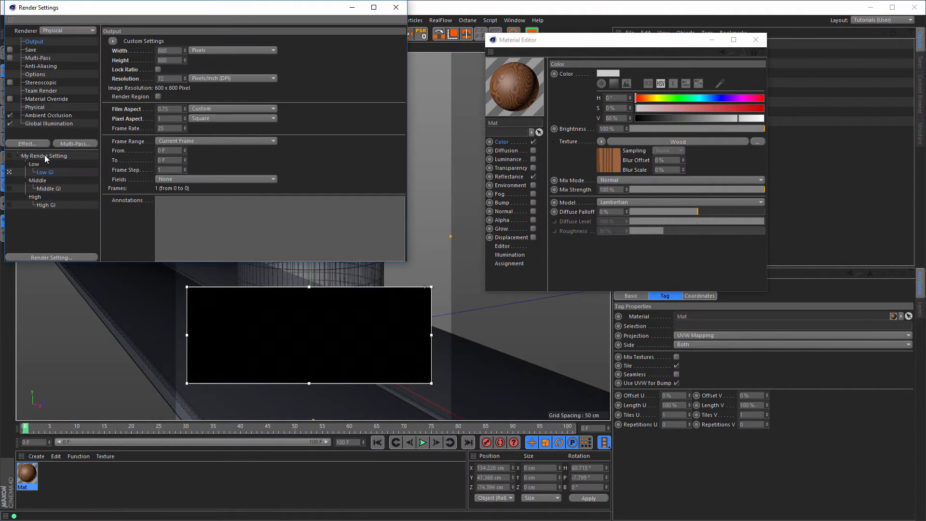
{"action": "left_click", "coordinate": [9, 164]}
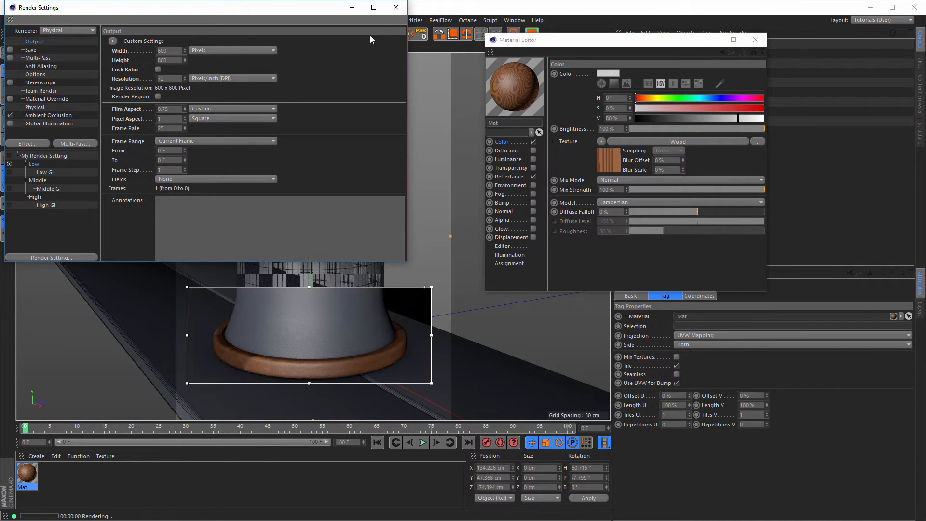
{"action": "left_click", "coordinate": [396, 7]}
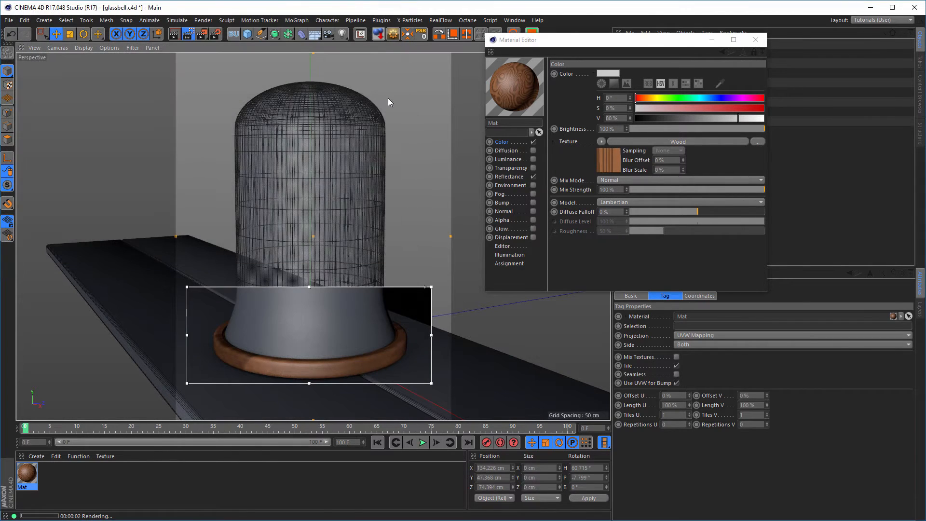
Set the Wood shader's scale to 20% while viewing the round board up close.
{"action": "scroll", "coordinate": [325, 360], "scroll_direction": "up", "scroll_amount": 3}
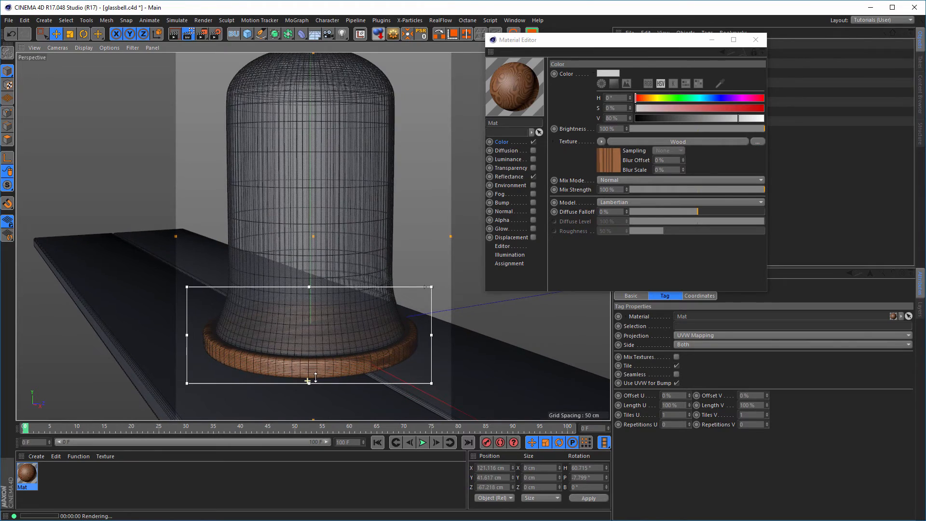
{"action": "scroll", "coordinate": [324, 355], "scroll_direction": "up", "scroll_amount": 3}
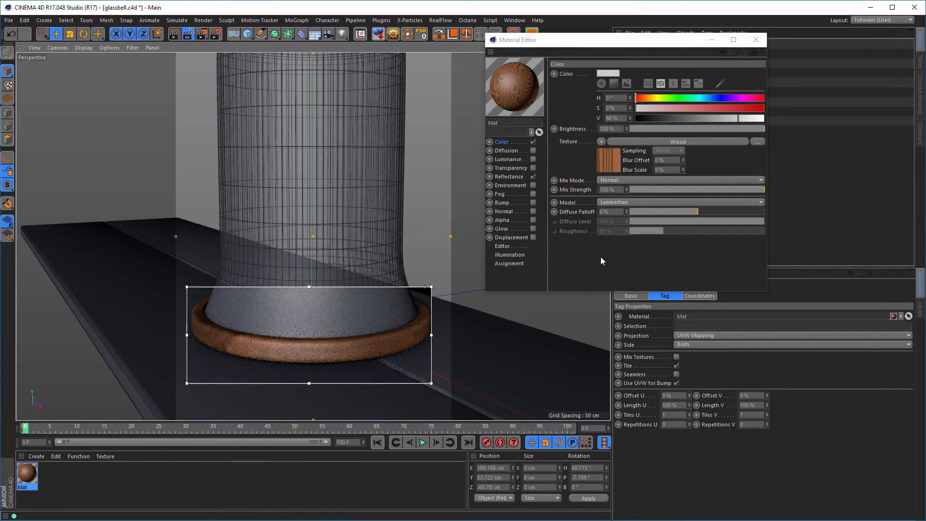
{"action": "left_click", "coordinate": [614, 161]}
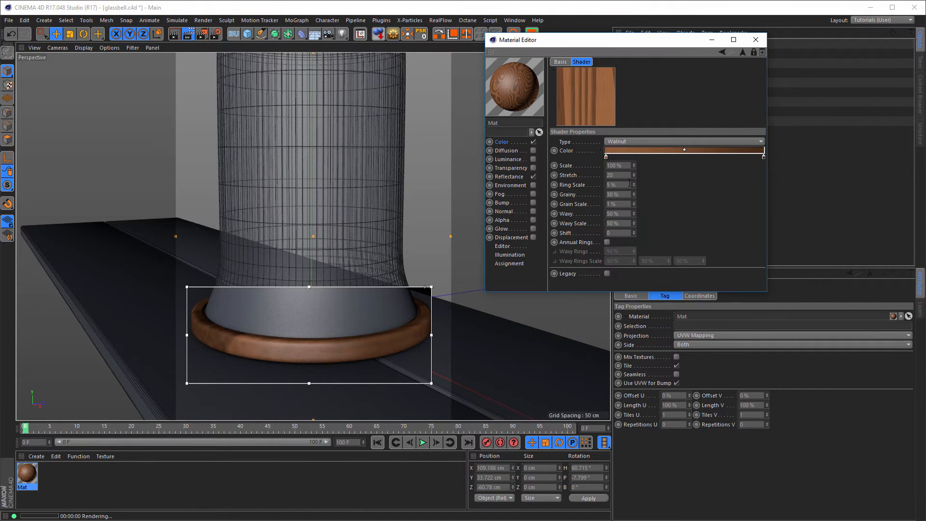
{"action": "left_click_drag", "start_coordinate": [630, 168], "coordinate": [583, 183]}
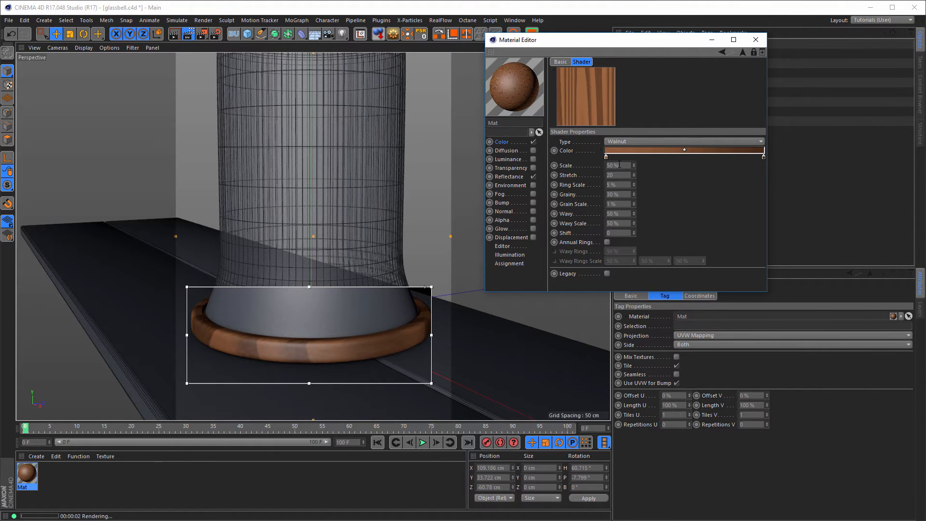
{"action": "type", "text": "20"}
{"action": "key", "text": "Return"}
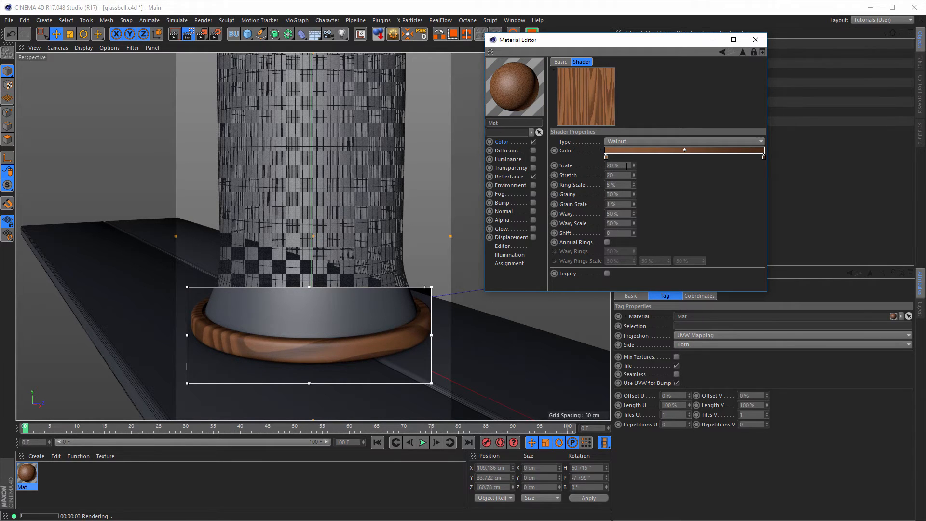
Close the material's settings and delete the wood material from the scene.
{"action": "left_click", "coordinate": [756, 39]}
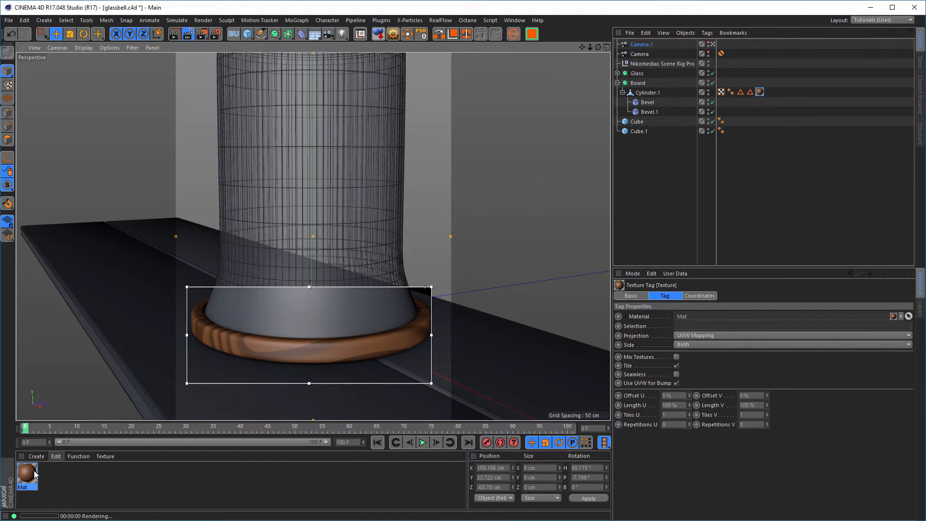
{"action": "left_click", "coordinate": [29, 474]}
{"action": "key", "text": "Delete"}
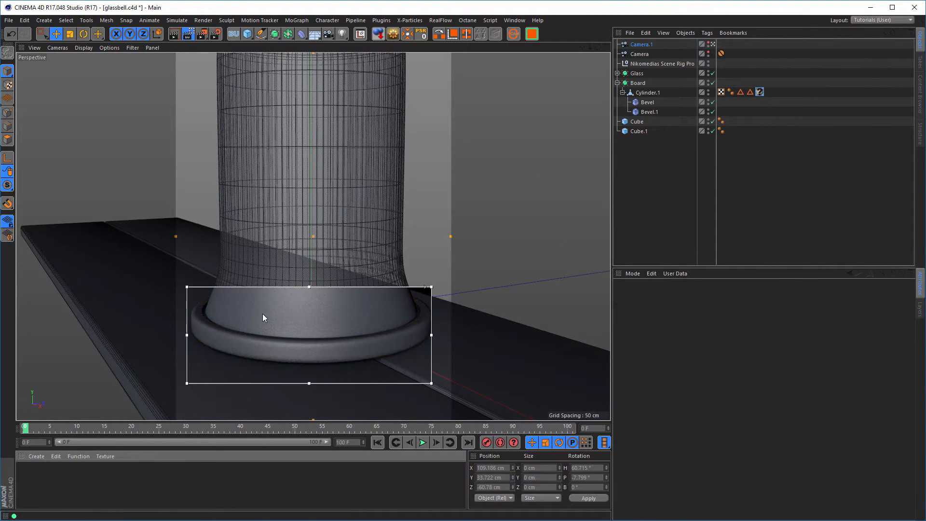
Open the Wood folder of the My Textures library in the Content Browser.
{"action": "left_click", "coordinate": [922, 95]}
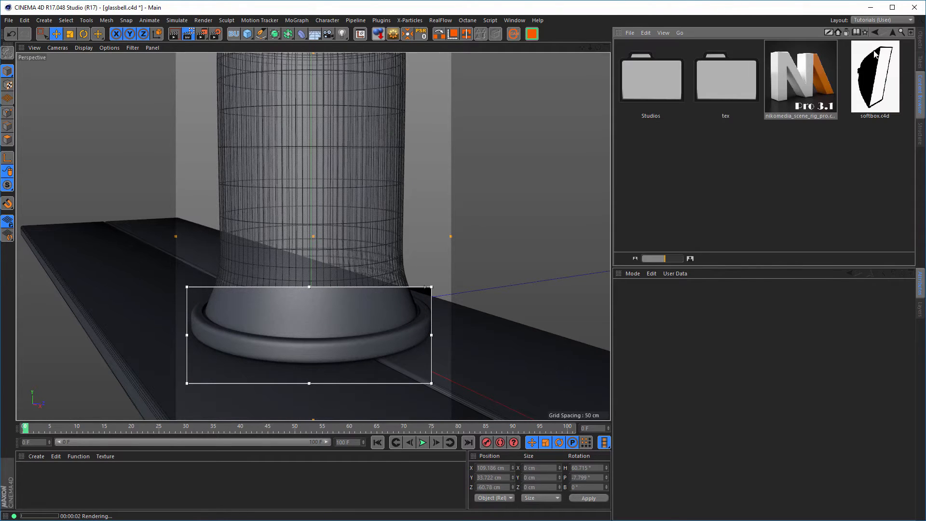
{"action": "left_click", "coordinate": [867, 32]}
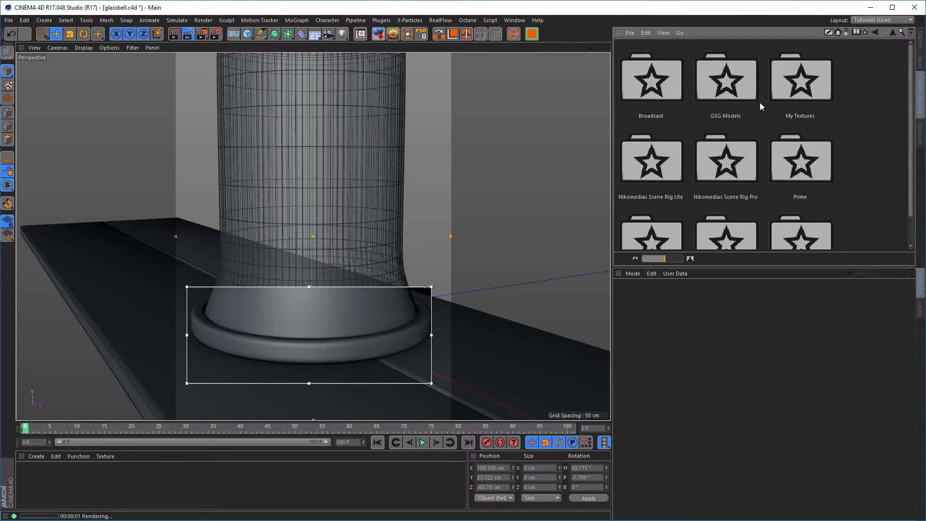
{"action": "double_click", "coordinate": [804, 96]}
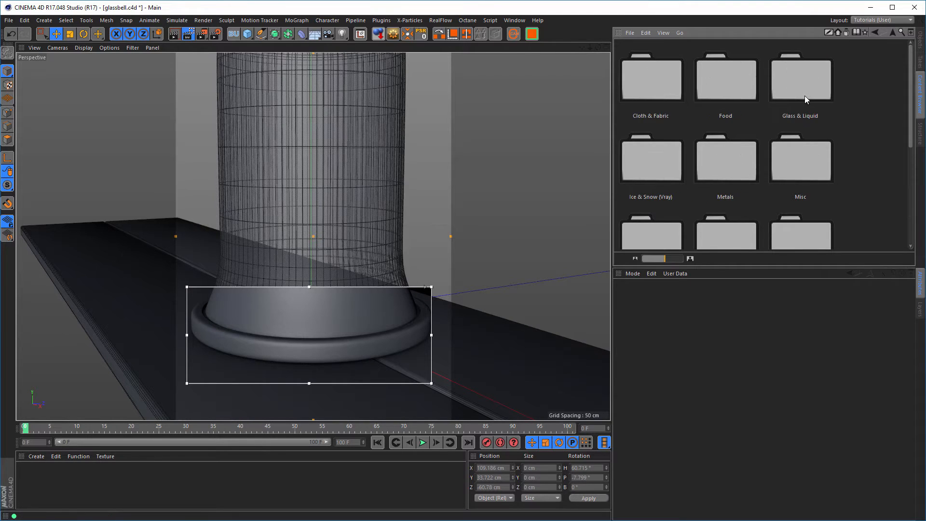
{"action": "scroll", "coordinate": [802, 105], "scroll_direction": "down", "scroll_amount": 5}
{"action": "scroll", "coordinate": [800, 106], "scroll_direction": "down", "scroll_amount": 5}
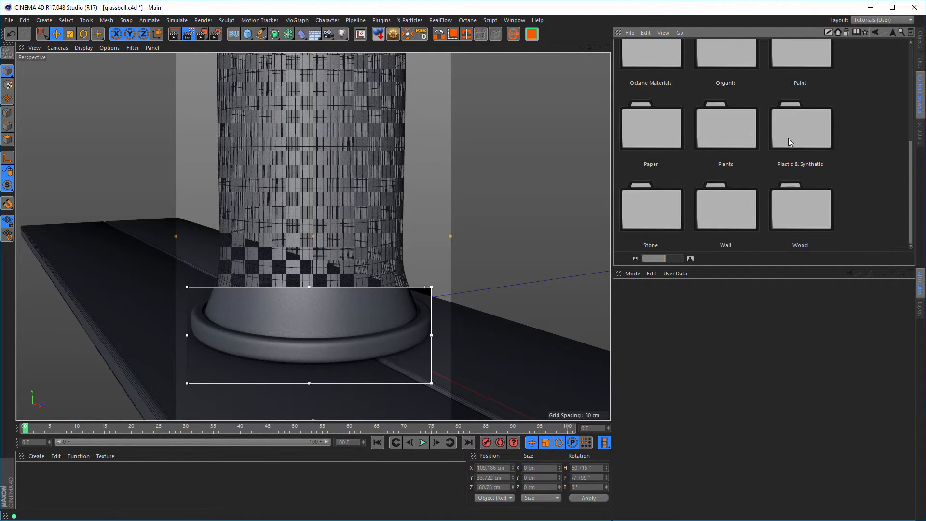
{"action": "double_click", "coordinate": [808, 221]}
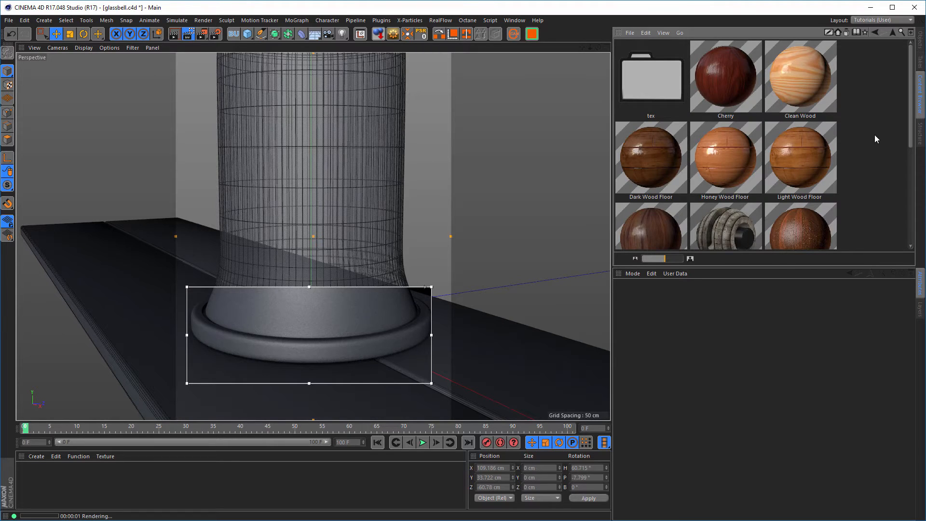
Browse the wood presets and load Wood 001 into the scene's materials.
{"action": "scroll", "coordinate": [875, 135], "scroll_direction": "down", "scroll_amount": 3}
{"action": "scroll", "coordinate": [874, 139], "scroll_direction": "down", "scroll_amount": 2}
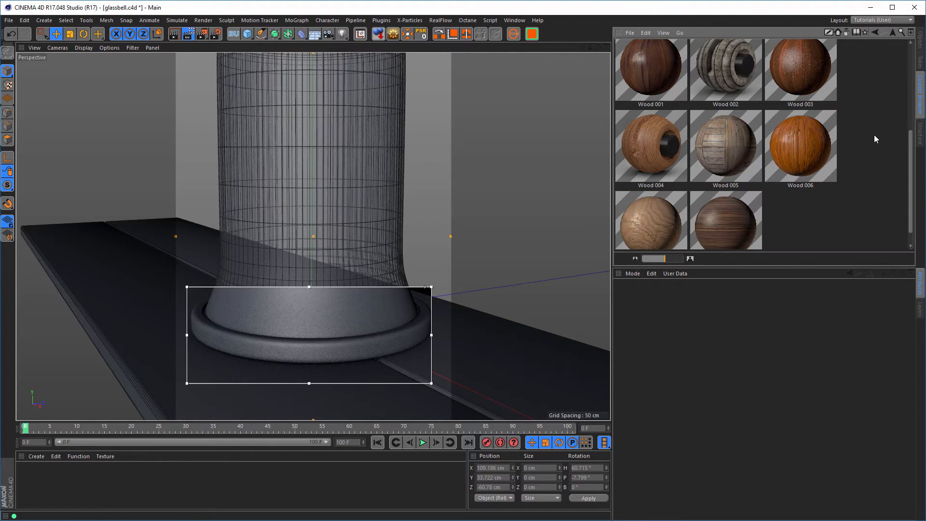
{"action": "key", "text": "ctrl+r"}
{"action": "scroll", "coordinate": [870, 137], "scroll_direction": "up", "scroll_amount": 2}
{"action": "left_click", "coordinate": [663, 131]}
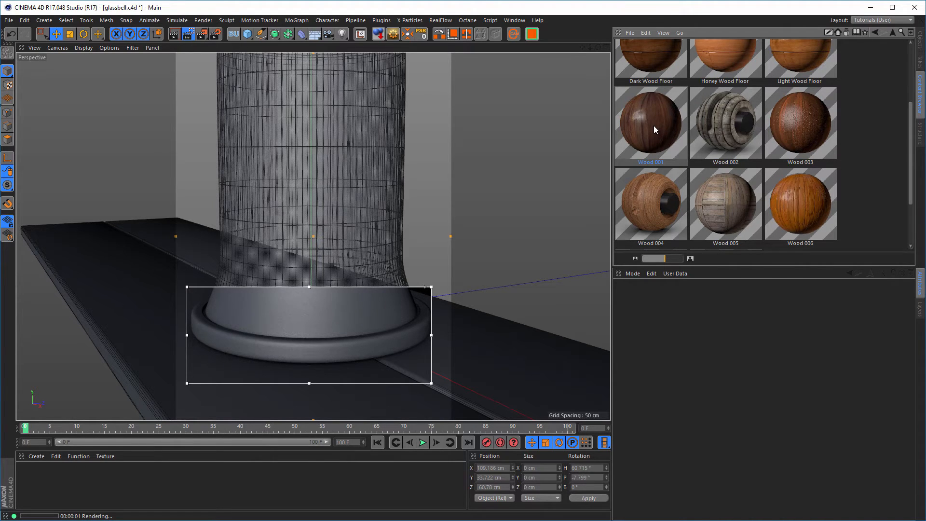
{"action": "scroll", "coordinate": [654, 129], "scroll_direction": "down", "scroll_amount": 2}
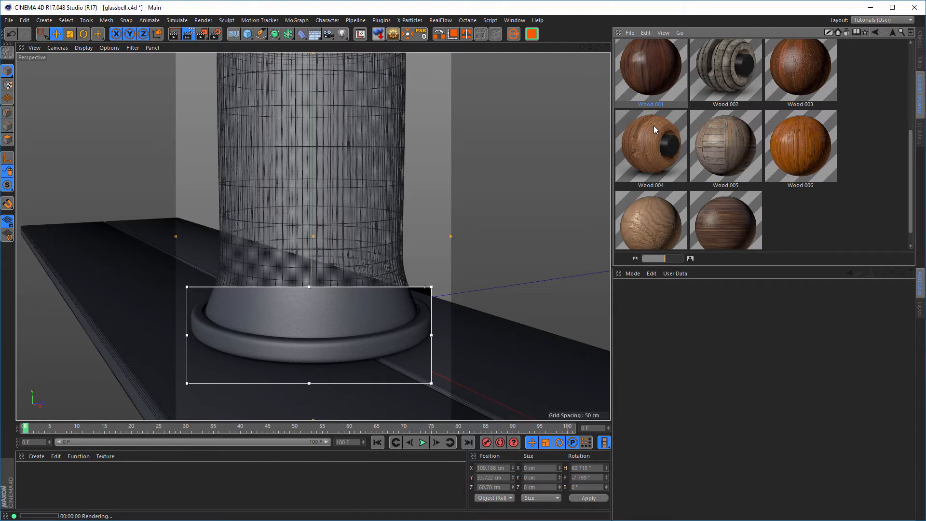
{"action": "scroll", "coordinate": [653, 125], "scroll_direction": "up", "scroll_amount": 2}
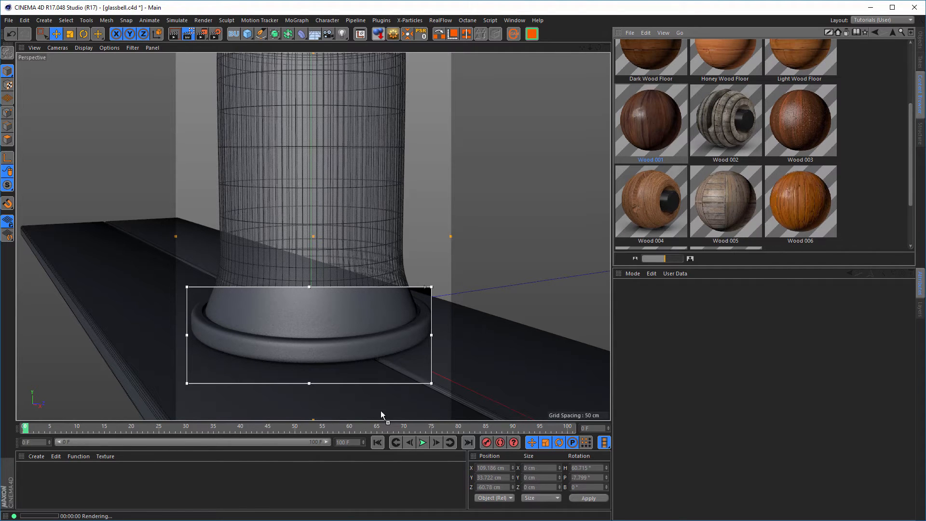
{"action": "left_click_drag", "start_coordinate": [380, 411], "coordinate": [203, 488]}
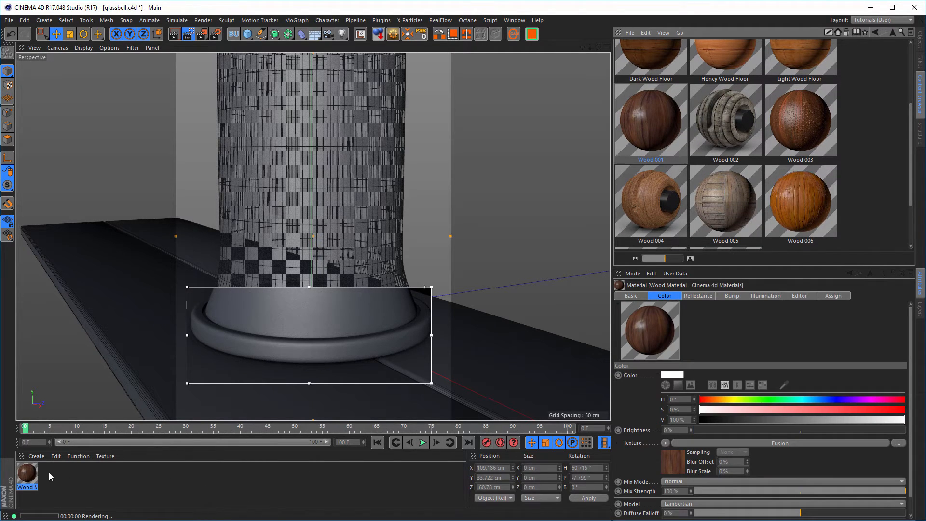
Assign the new wood material to the existing texture tag of Cylinder.1, the round board.
{"action": "left_click_drag", "start_coordinate": [28, 477], "coordinate": [244, 428]}
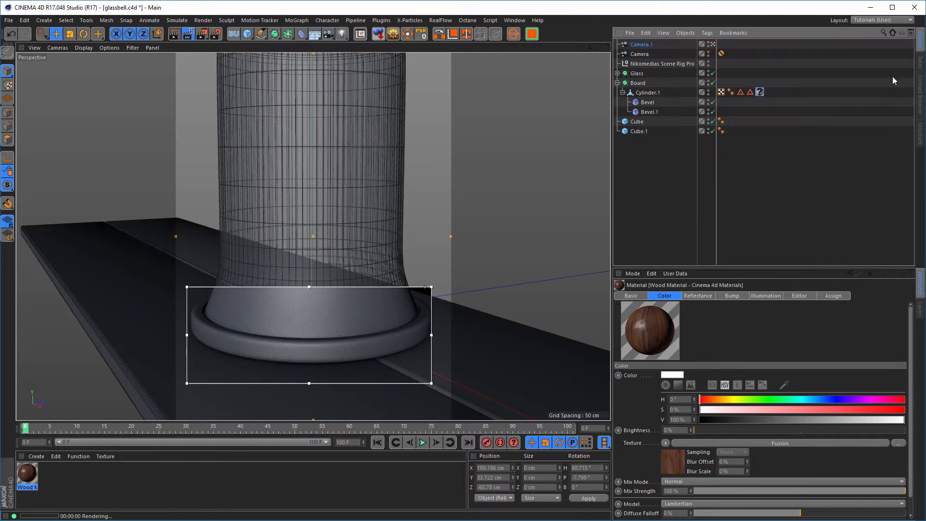
{"action": "left_click", "coordinate": [920, 42]}
{"action": "left_click_drag", "start_coordinate": [30, 474], "coordinate": [760, 93]}
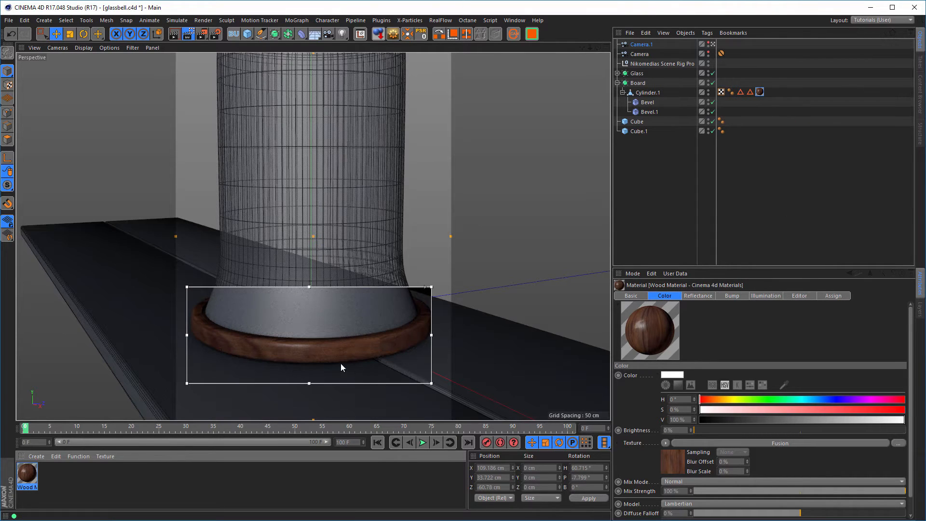
Try Seamless tiling on the board's wood texture, turn it off again and set the projection to Cubic.
{"action": "right_click_drag", "start_coordinate": [340, 355], "coordinate": [369, 349], "text": "alt"}
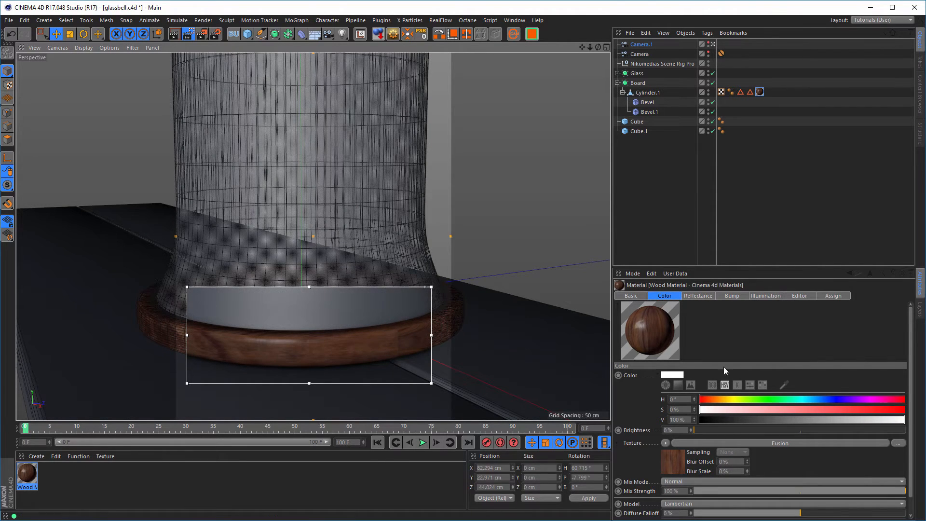
{"action": "left_click", "coordinate": [760, 92]}
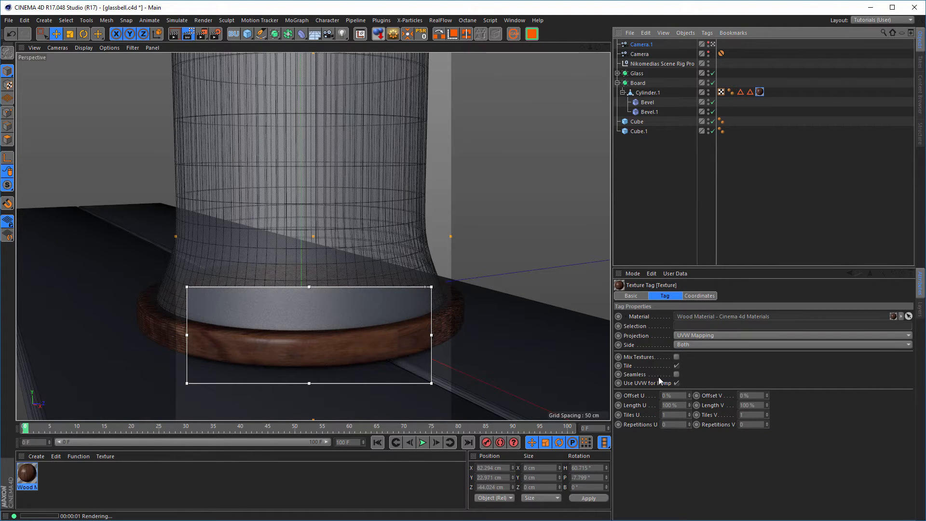
{"action": "left_click", "coordinate": [677, 374]}
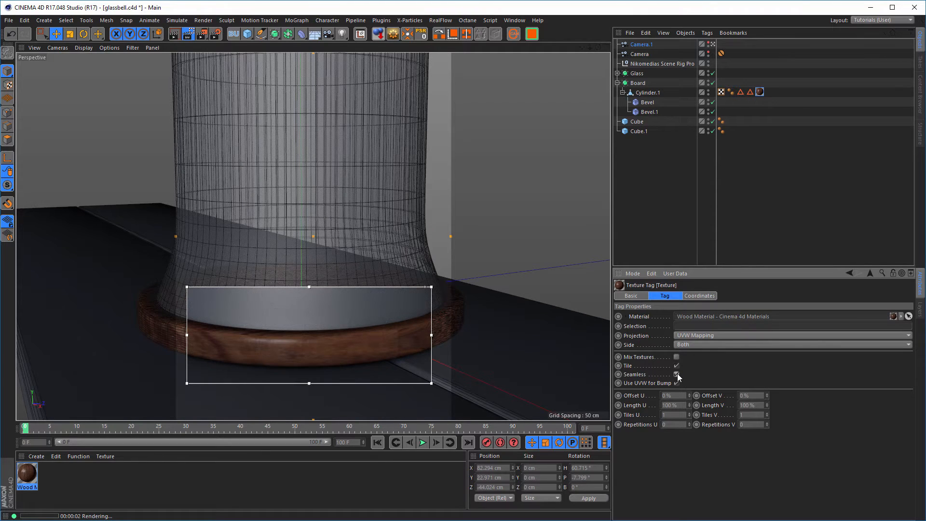
{"action": "left_click", "coordinate": [677, 374]}
{"action": "left_click", "coordinate": [695, 336]}
{"action": "left_click", "coordinate": [738, 372]}
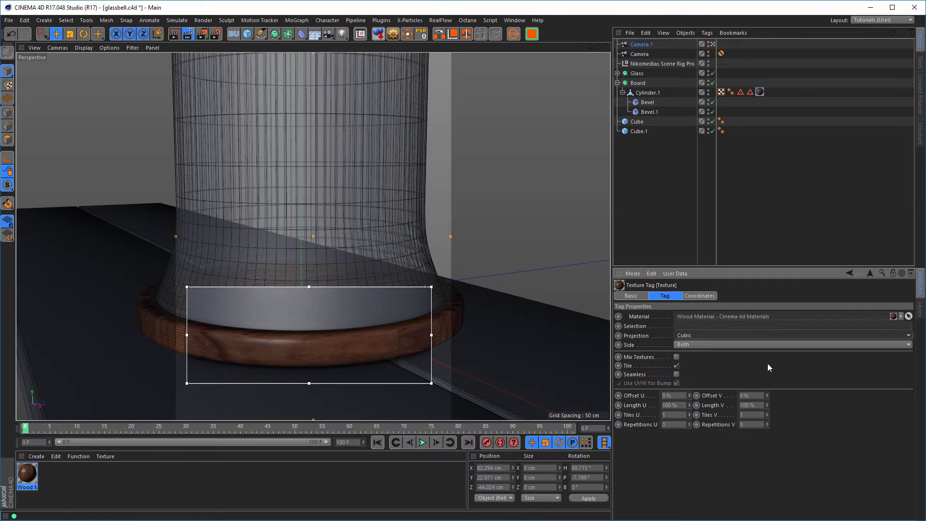
Fit the wood texture to the board object without including its sub-objects.
{"action": "right_click", "coordinate": [761, 92]}
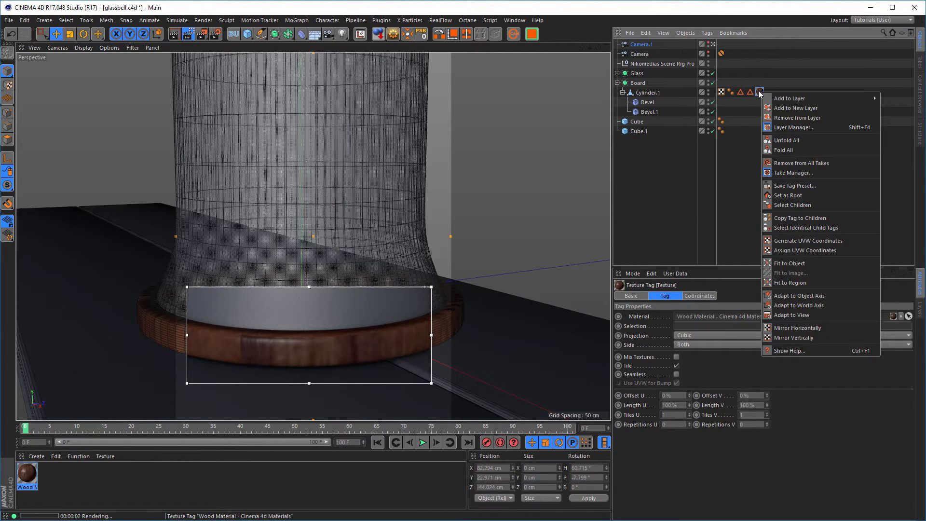
{"action": "left_click", "coordinate": [790, 264]}
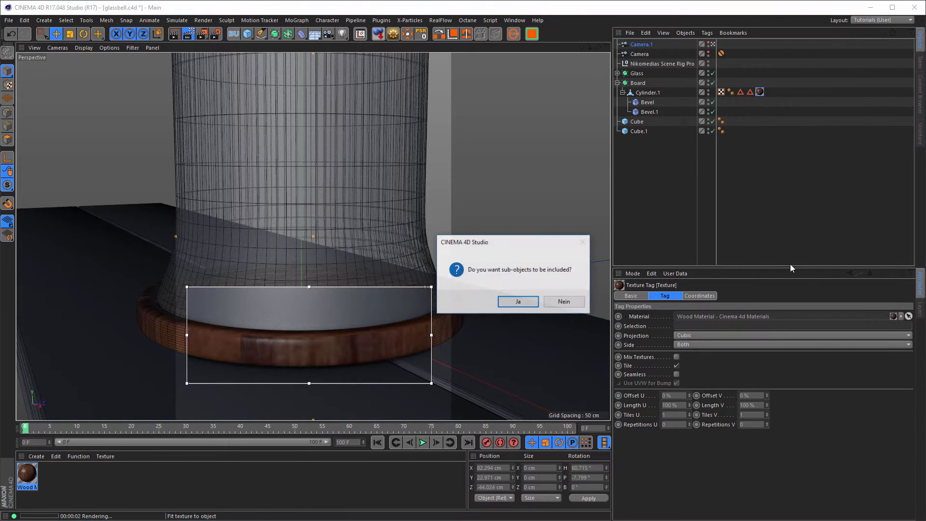
{"action": "left_click", "coordinate": [563, 303]}
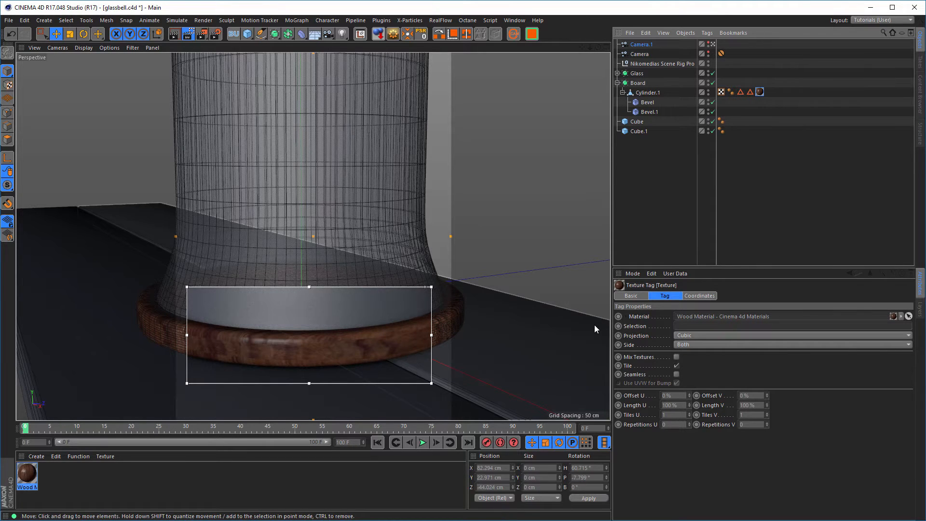
Try Seamless tiling on and off with the fitted wood texture, and return its projection to UVW Mapping.
{"action": "left_click", "coordinate": [678, 374]}
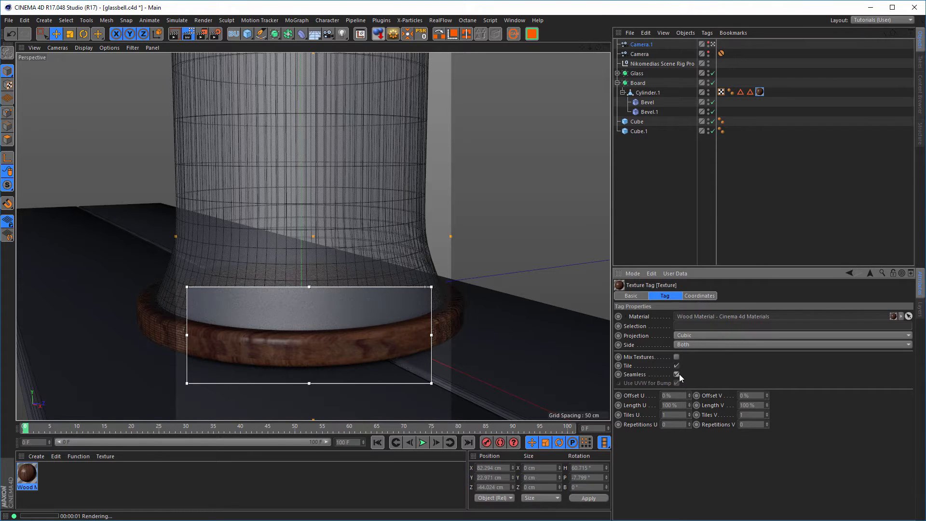
{"action": "left_click", "coordinate": [677, 374]}
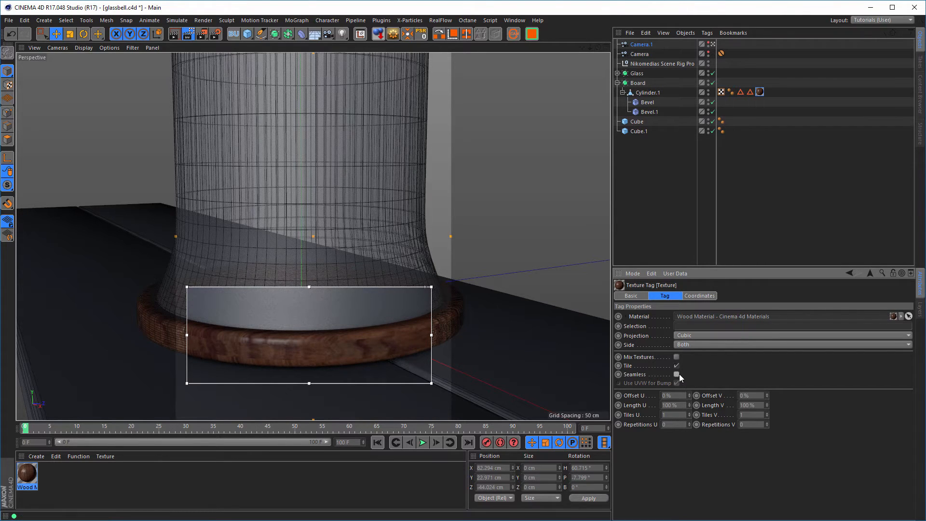
{"action": "left_click", "coordinate": [697, 334]}
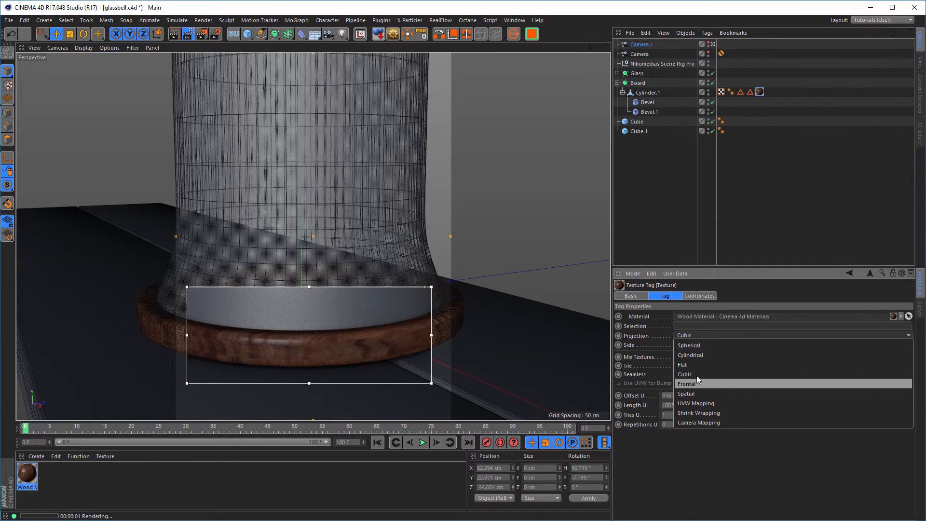
{"action": "left_click", "coordinate": [695, 404]}
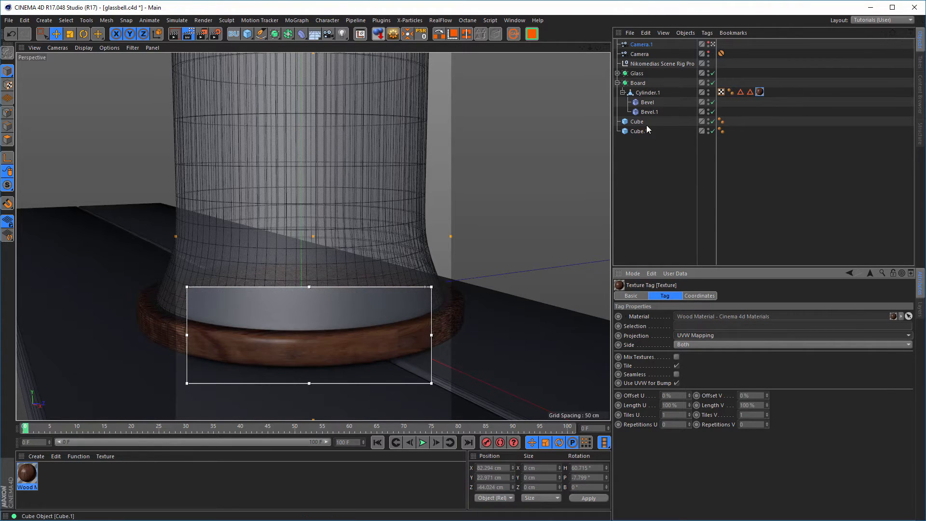
Rotate Cylinder.1, the round board, around its vertical axis to a heading of about 177°.
{"action": "left_click", "coordinate": [645, 93]}
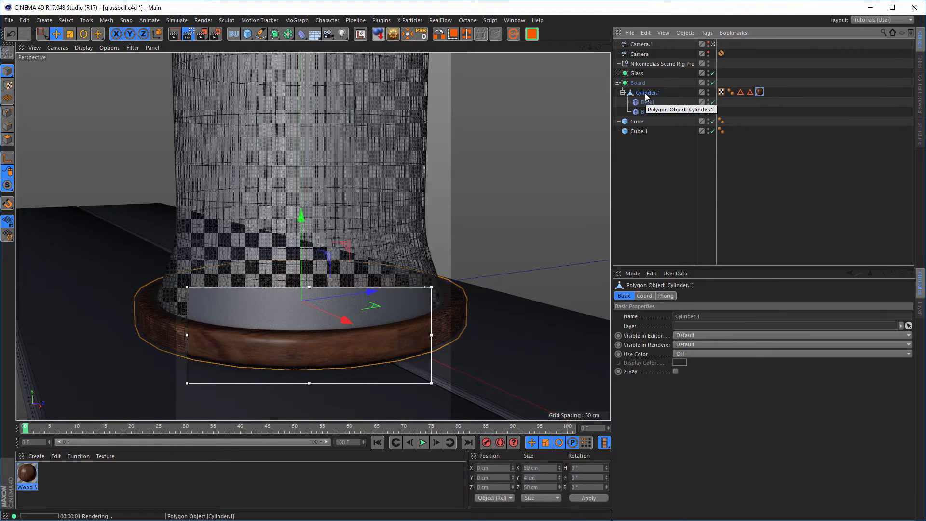
{"action": "key", "text": "r"}
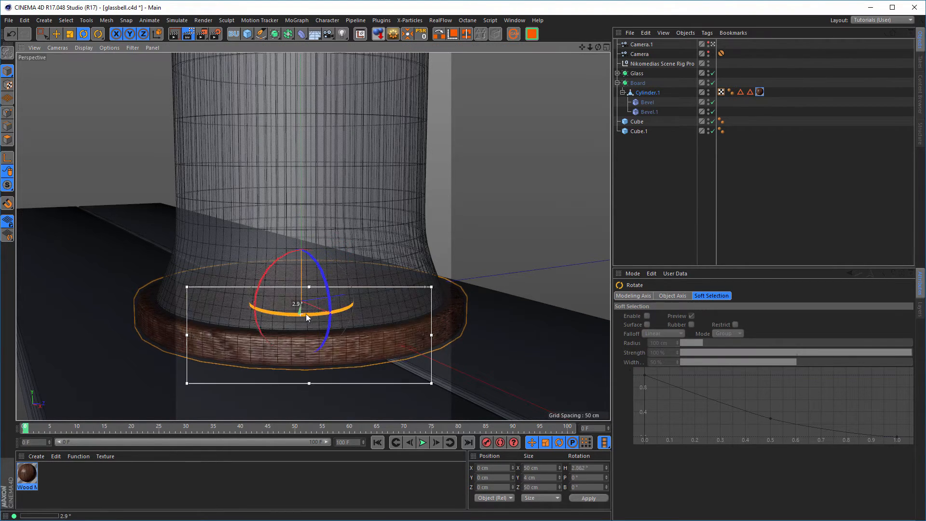
{"action": "left_click_drag", "start_coordinate": [306, 313], "coordinate": [563, 339]}
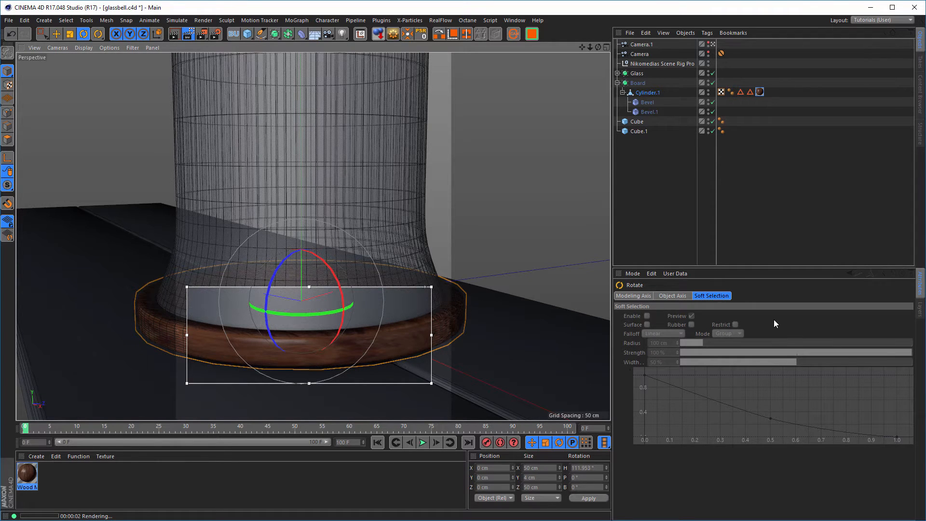
{"action": "left_click_drag", "start_coordinate": [286, 314], "coordinate": [326, 314]}
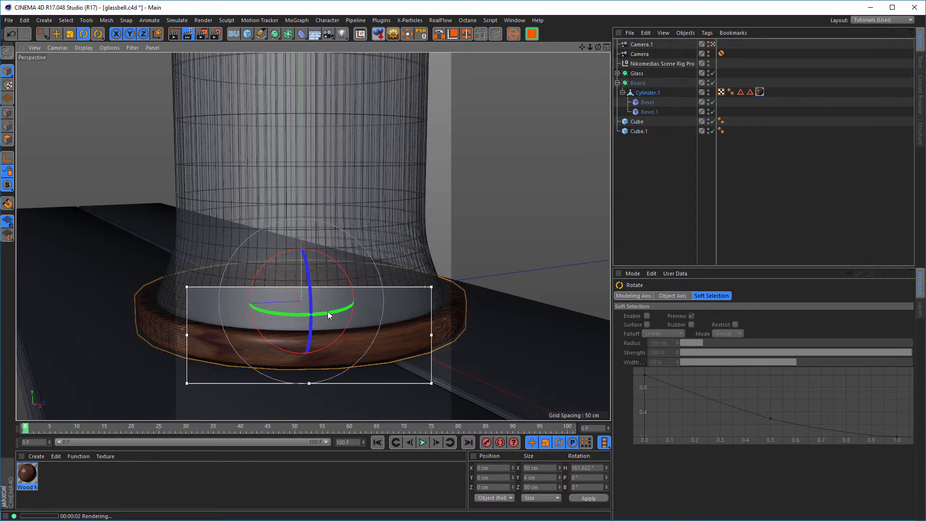
{"action": "left_click_drag", "start_coordinate": [328, 311], "coordinate": [336, 313]}
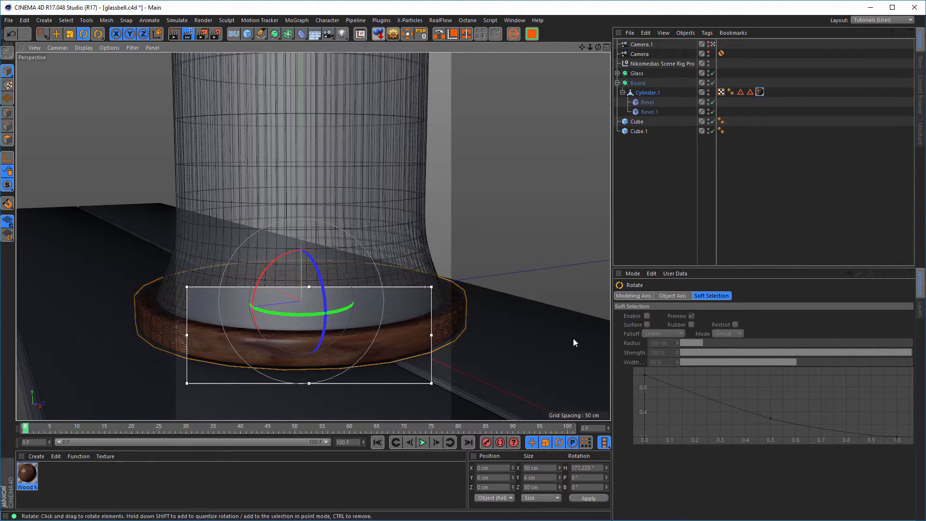
Set the board's wood texture projection to Cubic and enable Seamless tiling.
{"action": "left_click", "coordinate": [760, 92]}
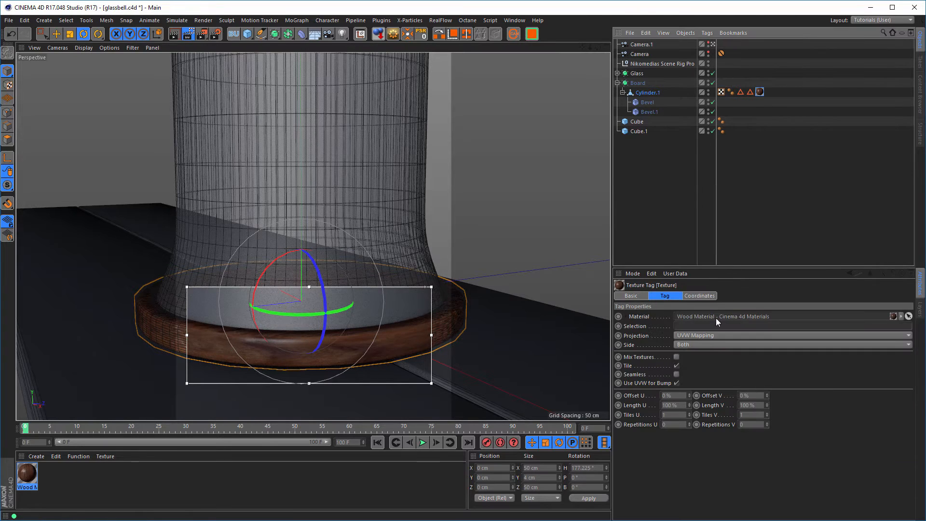
{"action": "left_click", "coordinate": [695, 336]}
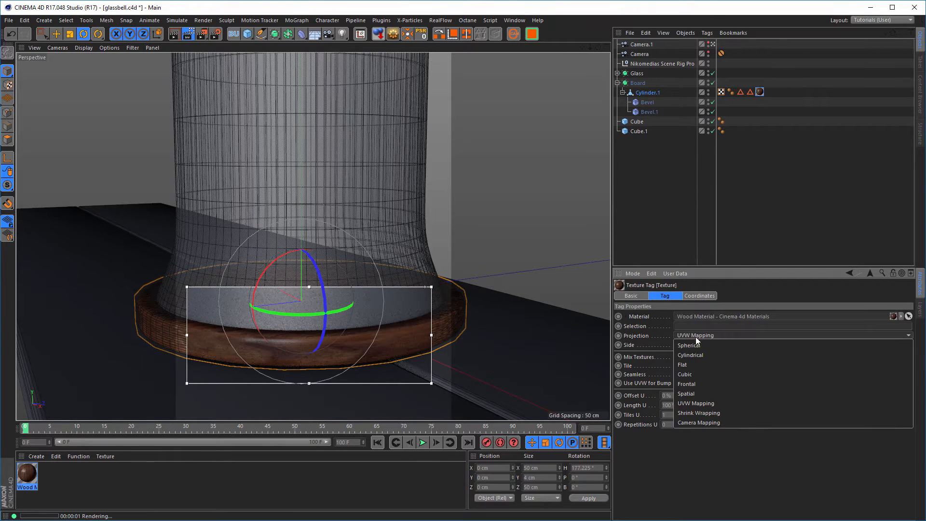
{"action": "left_click", "coordinate": [707, 372]}
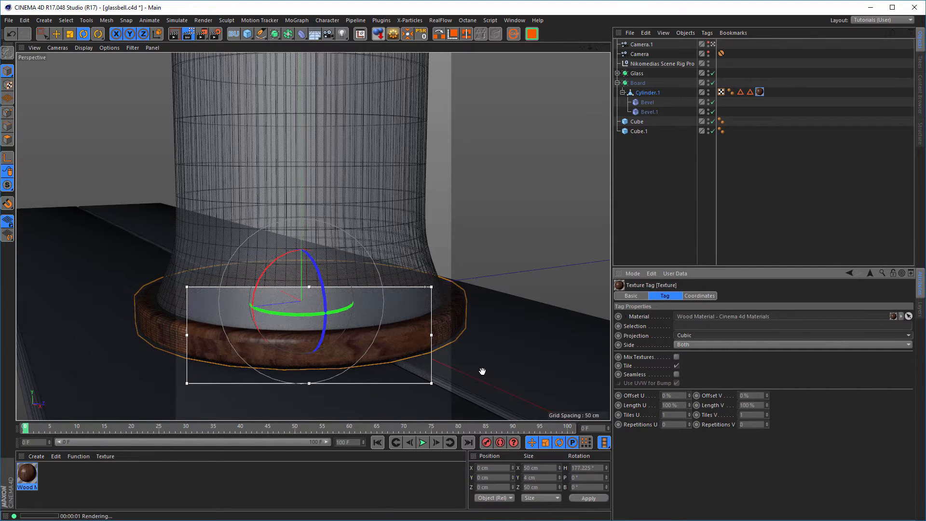
{"action": "left_click", "coordinate": [676, 374]}
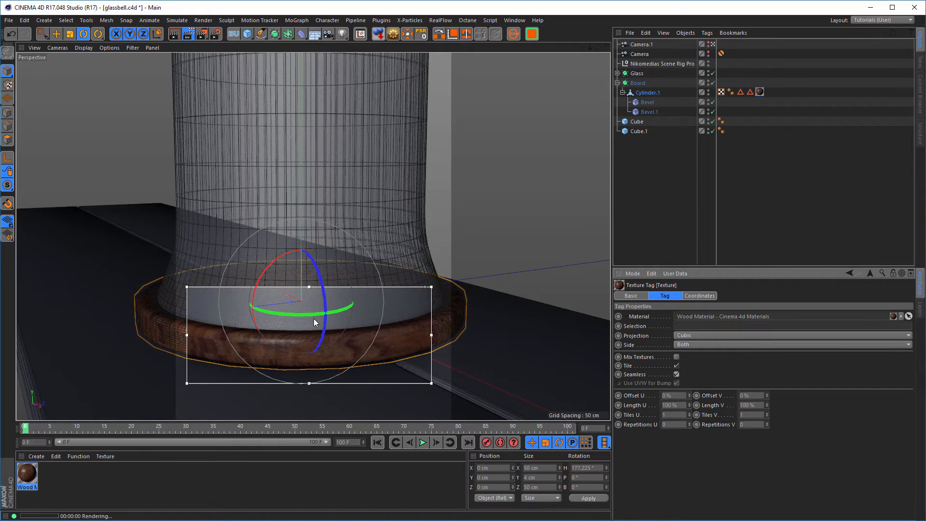
Rotate the round wooden base to a heading of about 134°, check its wood grain in a widened interactive render region, and turn the region off.
{"action": "left_click_drag", "start_coordinate": [314, 318], "coordinate": [294, 328]}
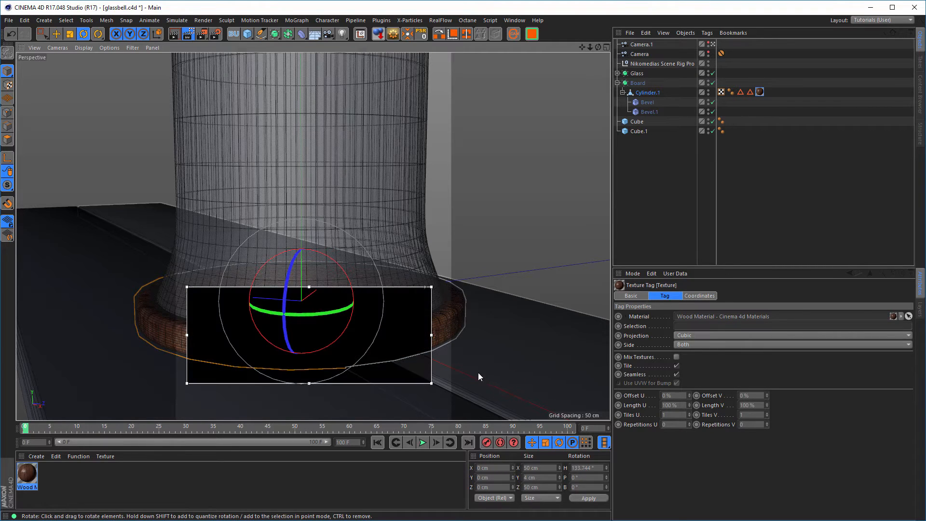
{"action": "left_click_drag", "start_coordinate": [187, 334], "coordinate": [154, 335]}
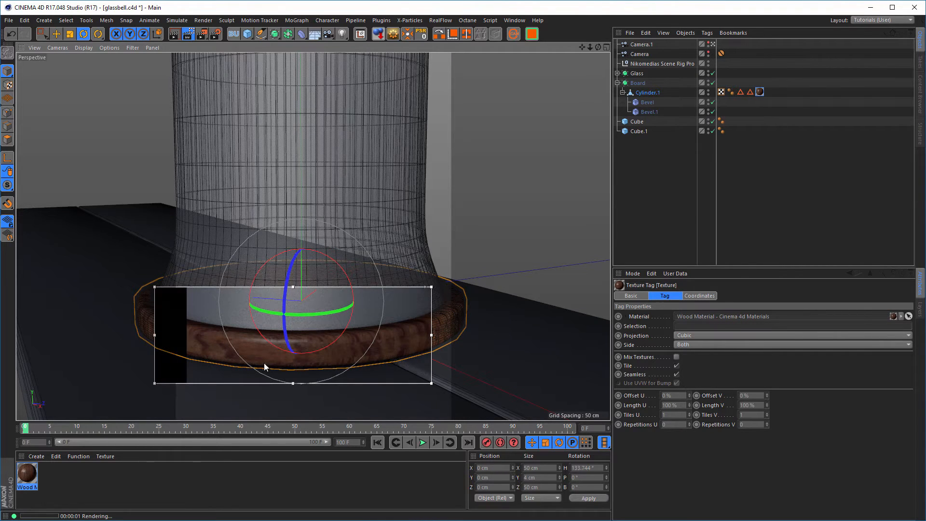
{"action": "left_click_drag", "start_coordinate": [431, 335], "coordinate": [321, 376]}
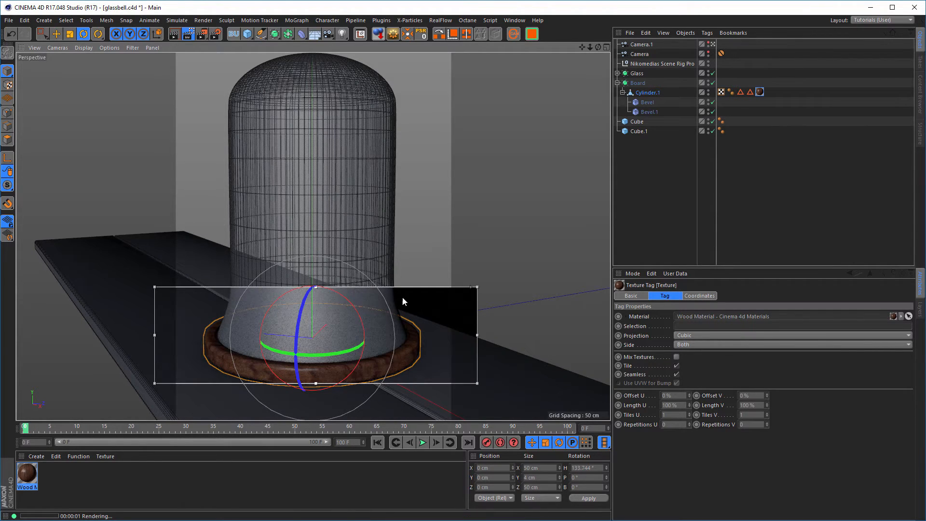
{"action": "left_click", "coordinate": [188, 34]}
{"action": "mouse_move", "coordinate": [324, 240]}
{"action": "left_mouse_down", "text": "alt"}
{"action": "mouse_move", "coordinate": [323, 252]}
{"action": "mouse_move", "coordinate": [335, 254]}
{"action": "left_mouse_up", "text": "alt"}
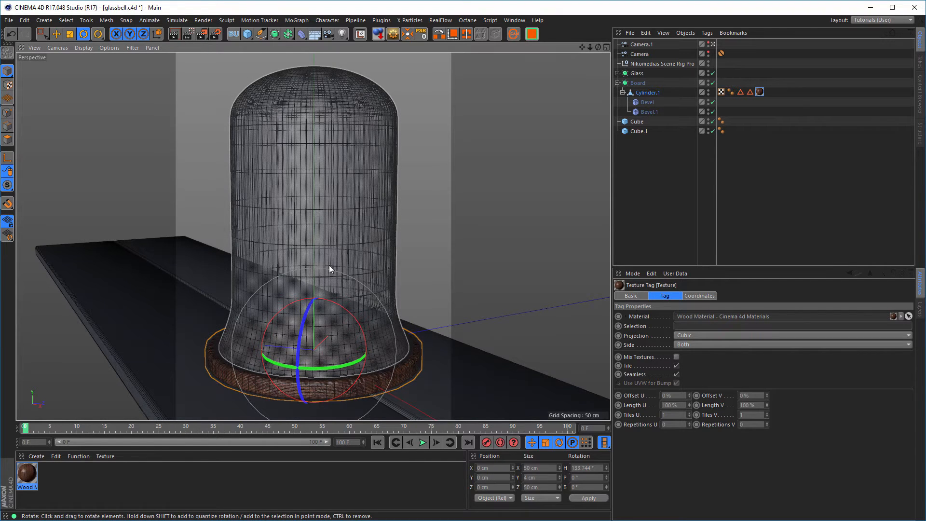
Create a new material and name it Glass.
{"action": "left_click", "coordinate": [85, 477]}
{"action": "double_click", "coordinate": [85, 476]}
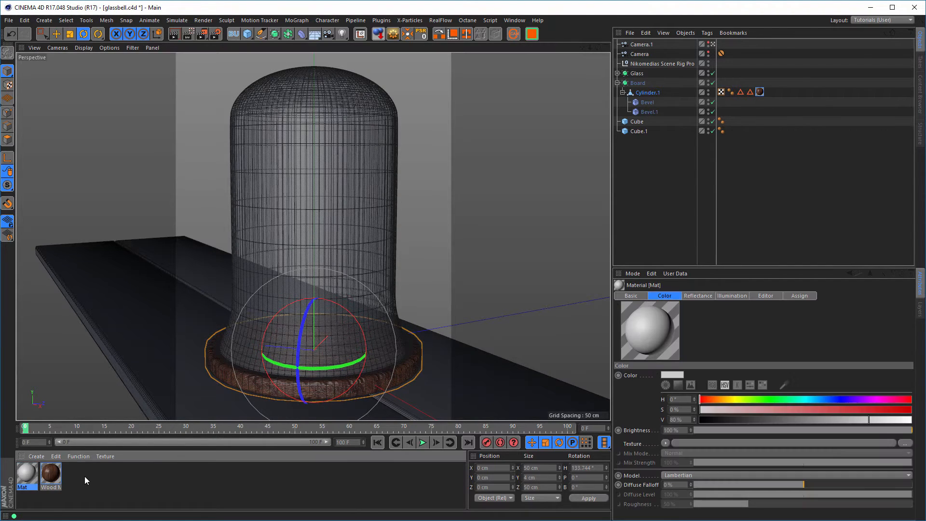
{"action": "double_click", "coordinate": [32, 474]}
{"action": "type", "text": "Glass"}
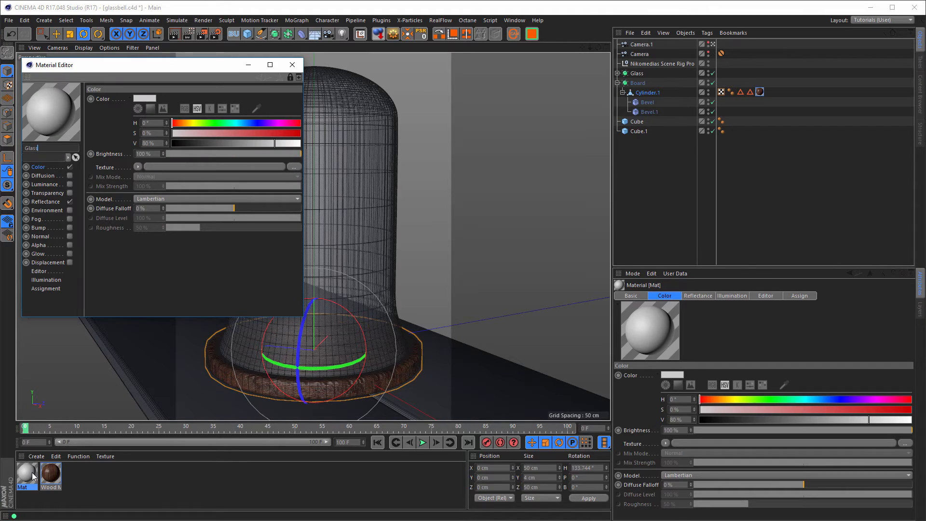
{"action": "key", "text": "Return"}
Disable the Glass material's Color channel and enable Transparency with the Glass refraction preset and Exit Reflections off.
{"action": "left_click", "coordinate": [69, 167]}
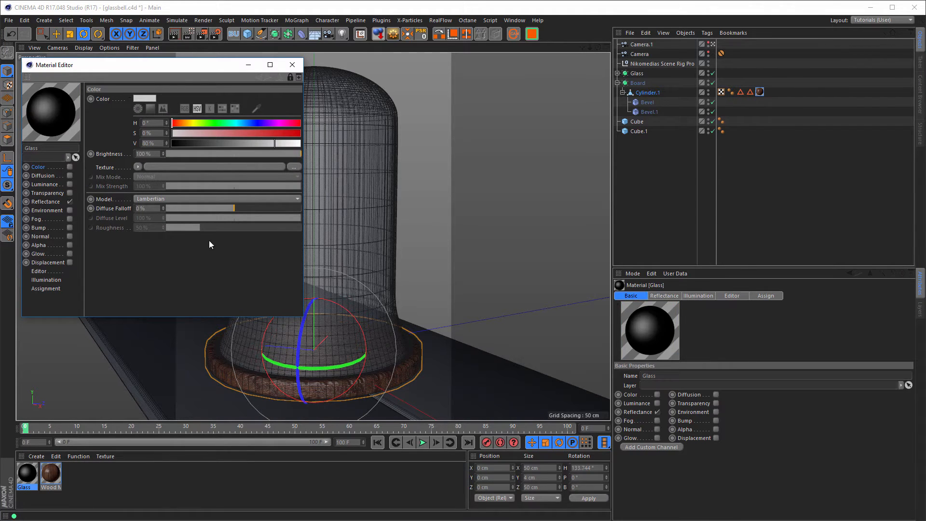
{"action": "left_click", "coordinate": [69, 193]}
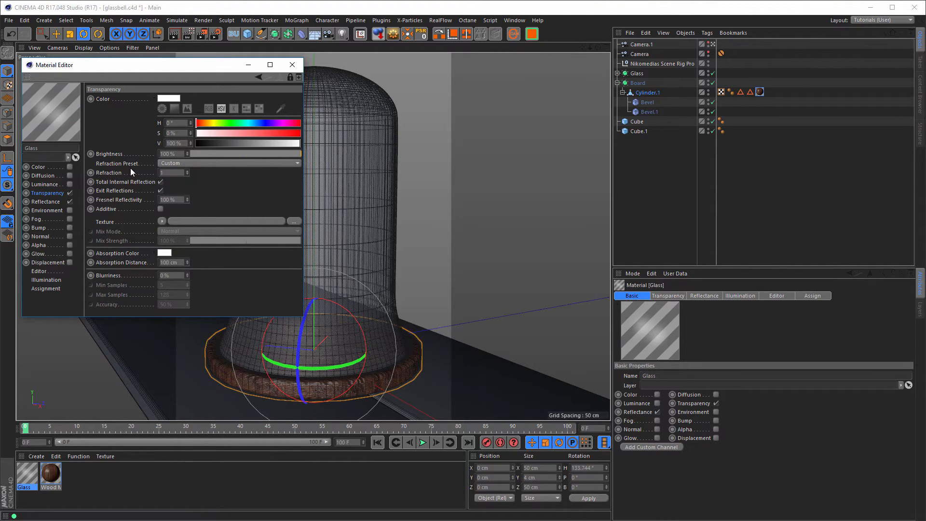
{"action": "left_click", "coordinate": [161, 190]}
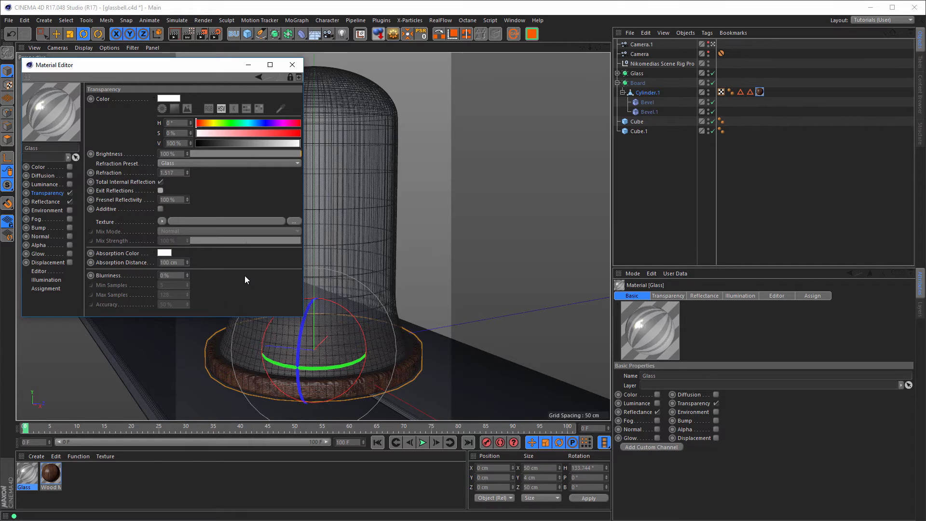
Delete the Default Specular layer from the Glass material's Reflectance channel and close the material editor.
{"action": "left_click", "coordinate": [48, 202]}
{"action": "left_click", "coordinate": [133, 129]}
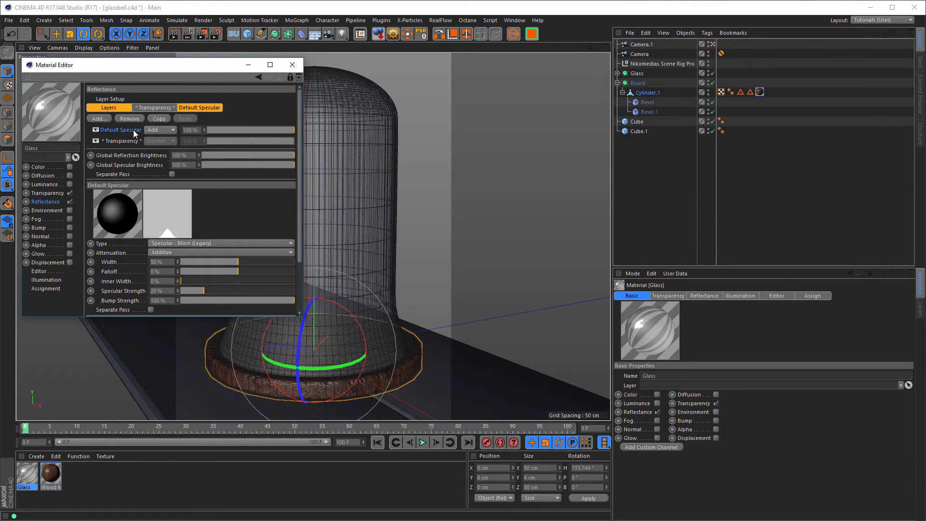
{"action": "key", "text": "Delete"}
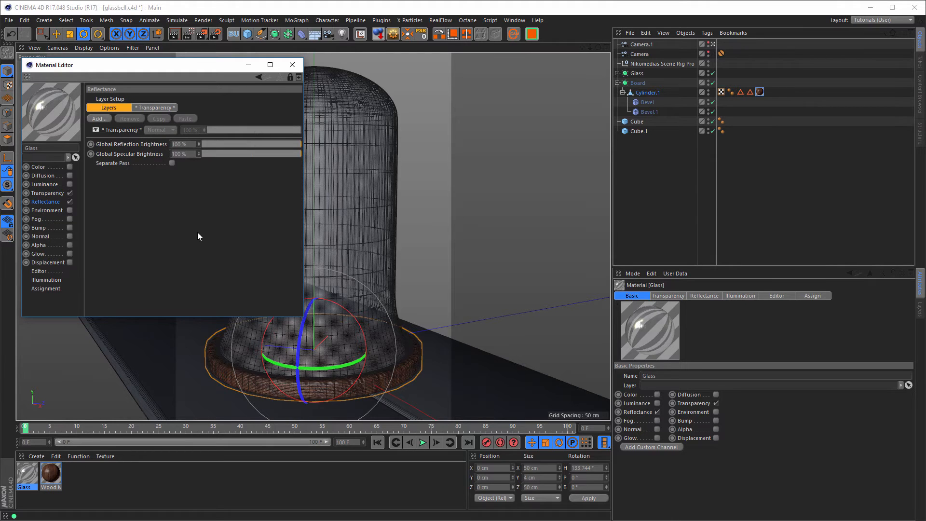
{"action": "left_click", "coordinate": [292, 67]}
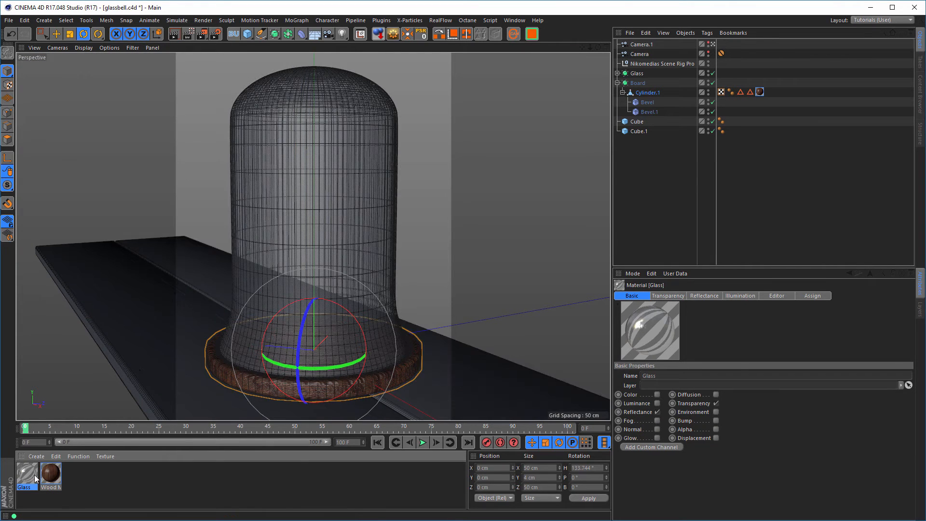
Assign the Glass material to the innermost mesh object of the expanded Glass hierarchy.
{"action": "left_click_drag", "start_coordinate": [30, 478], "coordinate": [638, 74]}
{"action": "left_click", "coordinate": [617, 73]}
{"action": "left_click", "coordinate": [721, 73]}
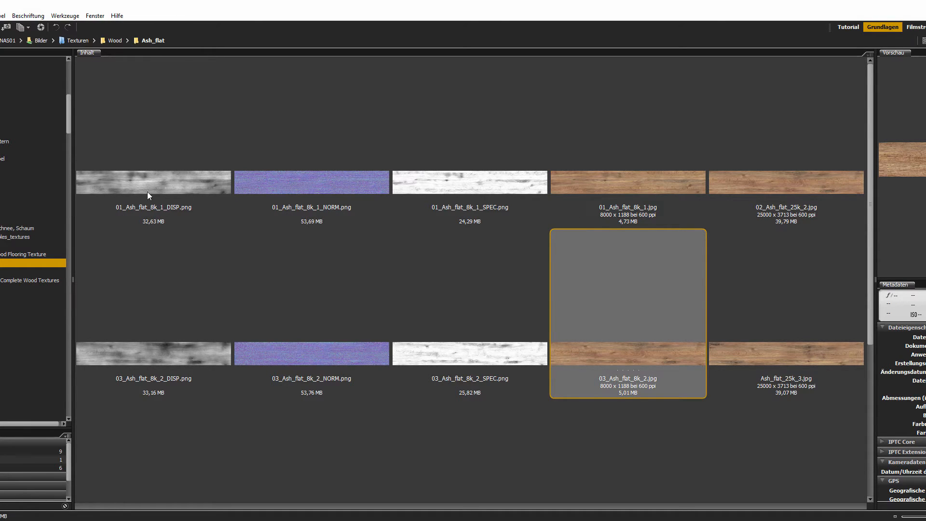
Pick 01_Ash_flat_8k_1.jpg in the Ash_flat texture folder, create a new material named Blank 1, and show its Color channel.
{"action": "left_click", "coordinate": [623, 189]}
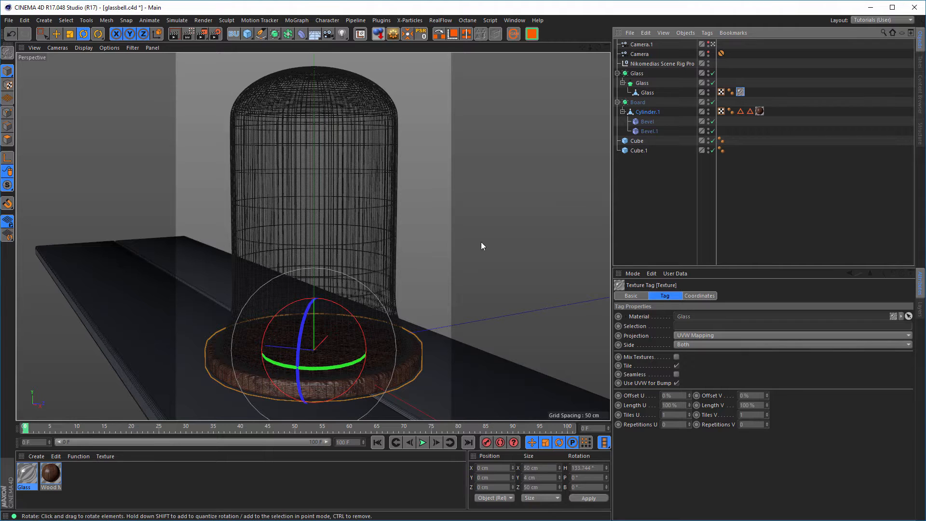
{"action": "double_click", "coordinate": [25, 470]}
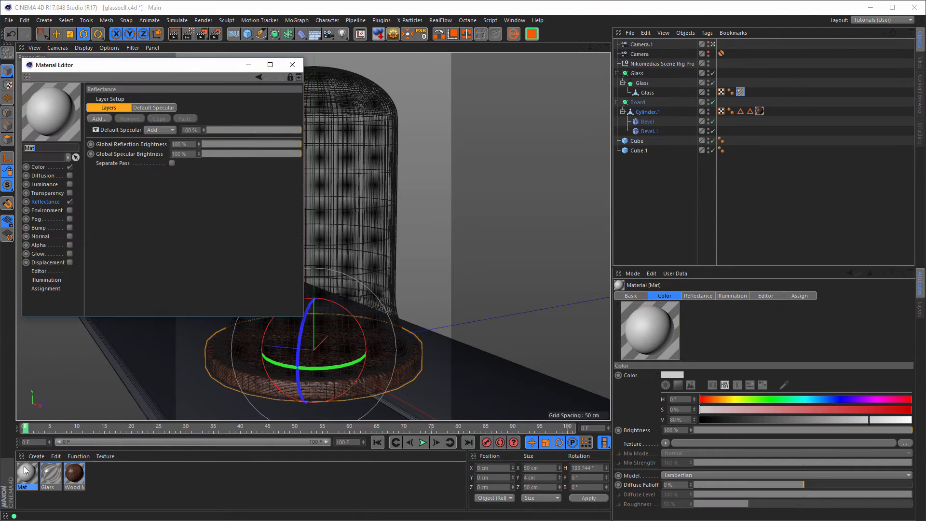
{"action": "type", "text": "Blank 1"}
{"action": "key", "text": "Return"}
{"action": "left_click", "coordinate": [51, 169]}
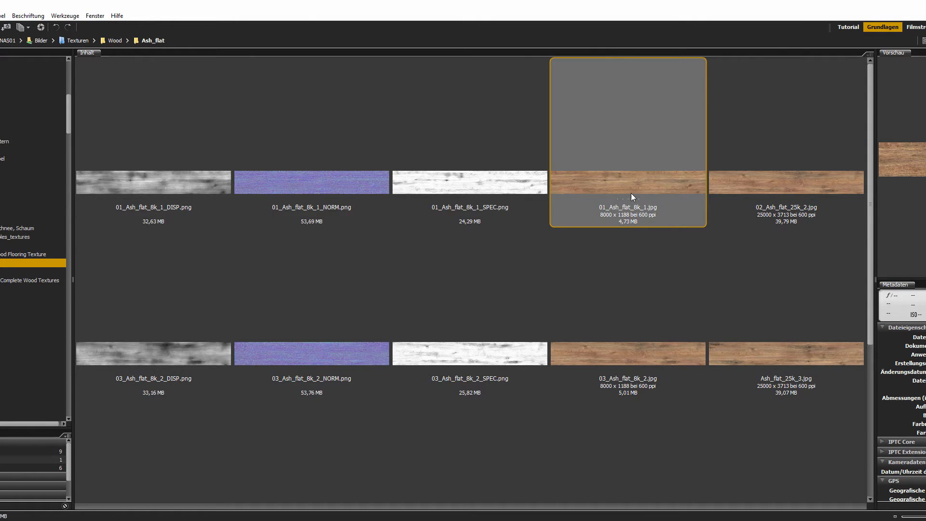
Load 01_Ash_flat_8k_1.jpg from the image browser as Blank 1's color texture without copying it to the project location.
{"action": "left_click_drag", "start_coordinate": [648, 180], "coordinate": [525, 243]}
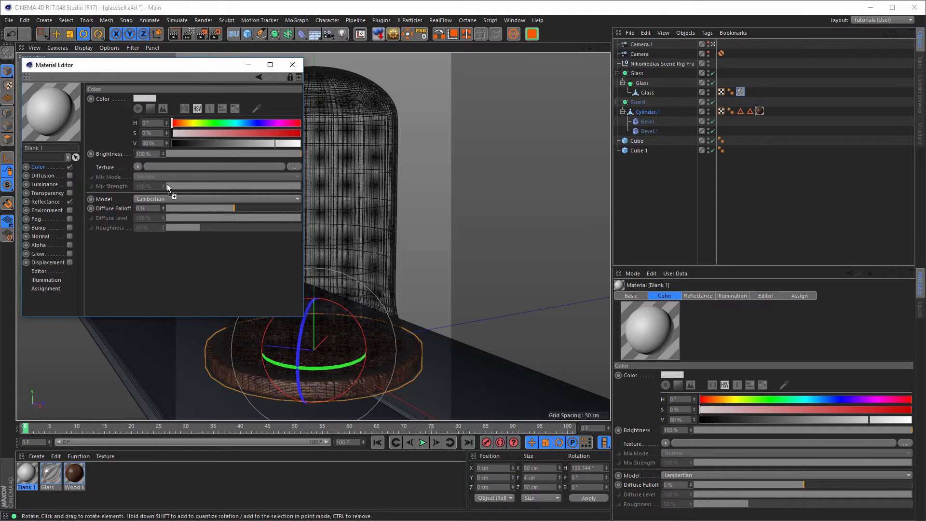
{"action": "left_click_drag", "start_coordinate": [167, 184], "coordinate": [160, 168]}
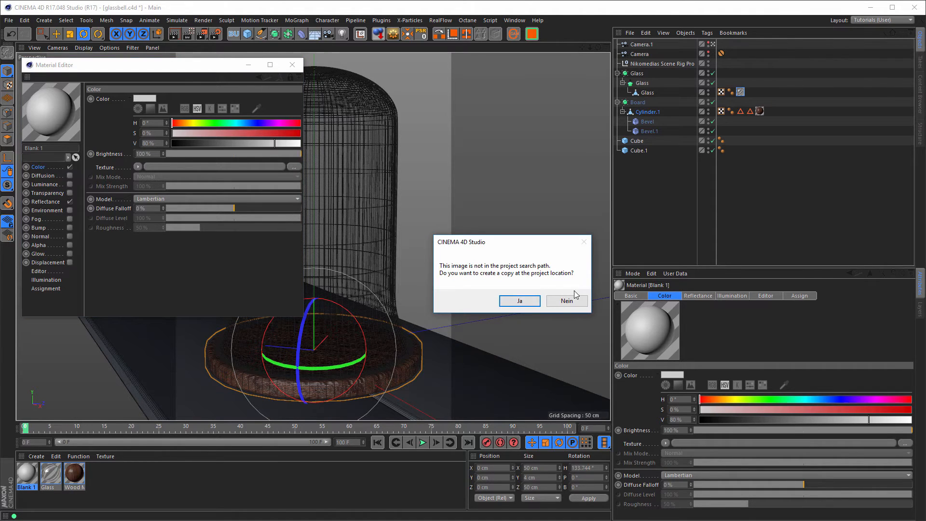
{"action": "left_click", "coordinate": [561, 301]}
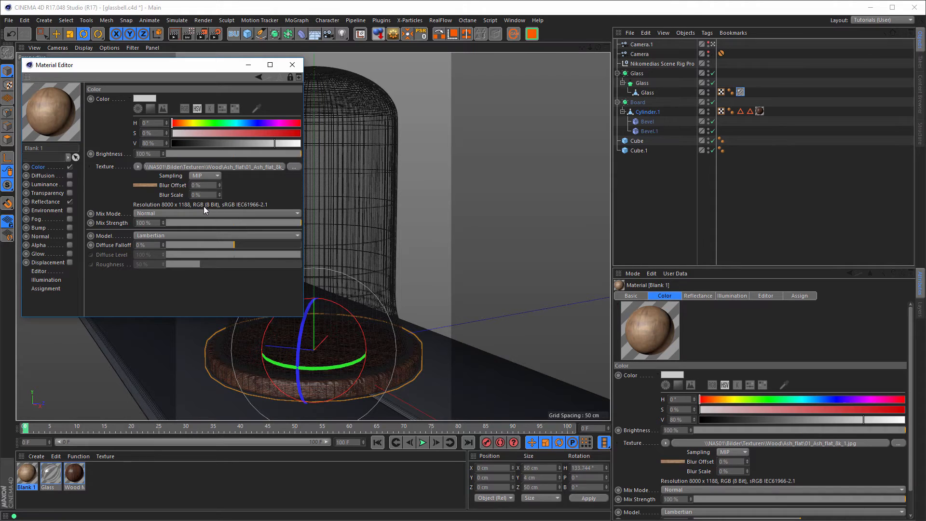
Apply the Blank 1 material to Cube with Cubic projection and fit its texture to the object.
{"action": "left_click_drag", "start_coordinate": [155, 79], "coordinate": [385, 86]}
{"action": "left_click_drag", "start_coordinate": [37, 475], "coordinate": [643, 141]}
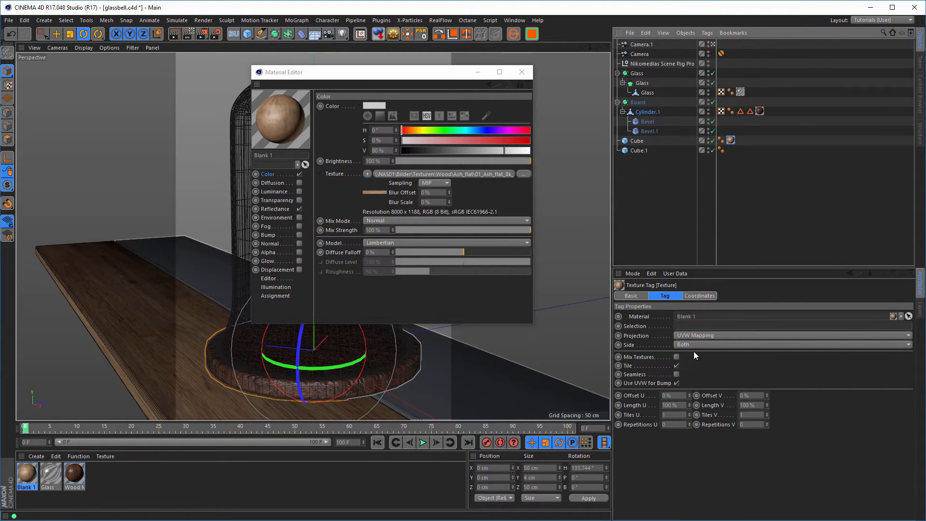
{"action": "left_click", "coordinate": [693, 335]}
{"action": "left_click", "coordinate": [702, 369]}
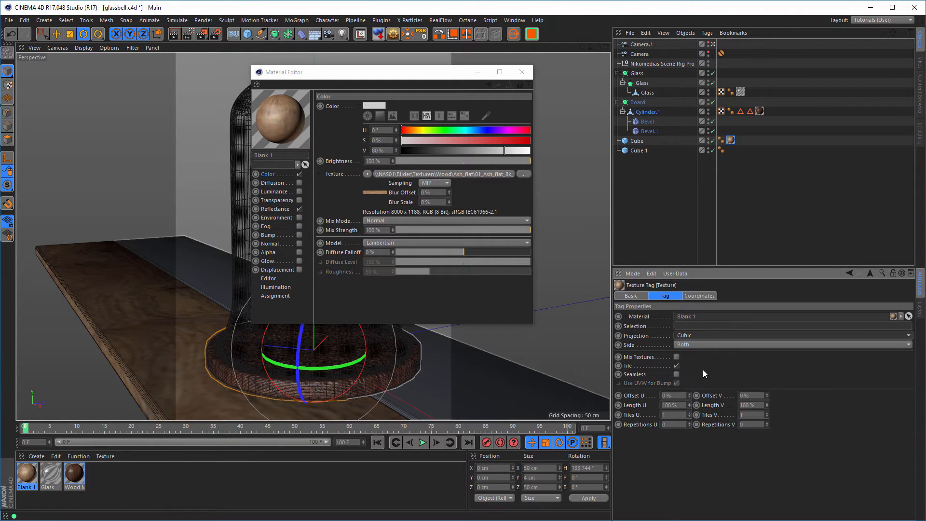
{"action": "right_click", "coordinate": [730, 140]}
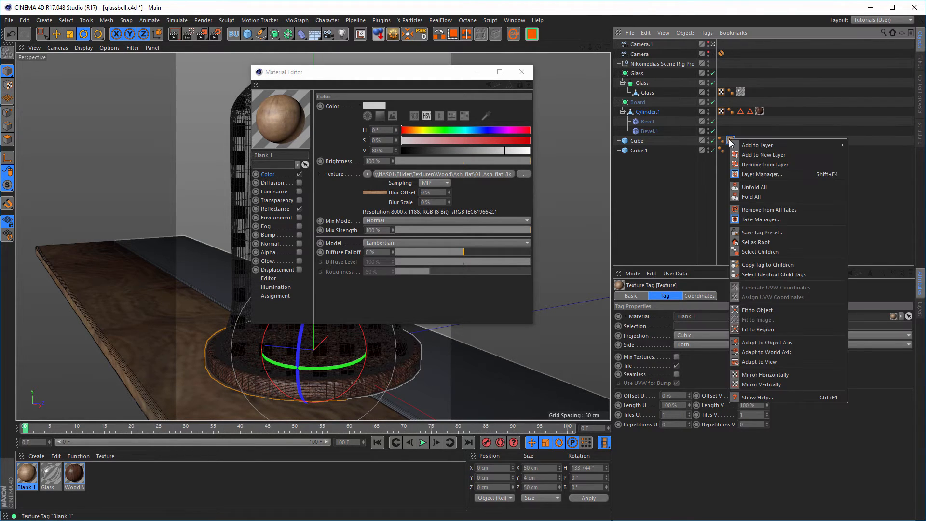
{"action": "left_click", "coordinate": [761, 308]}
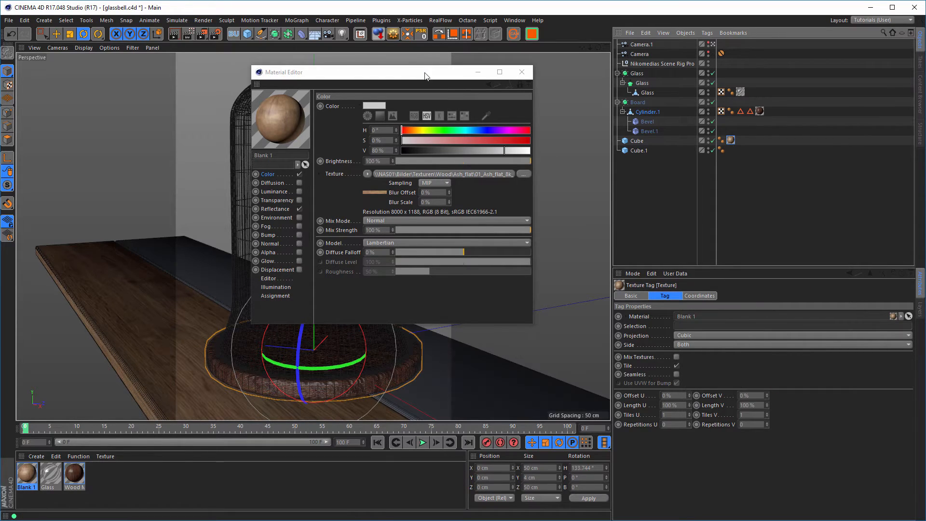
{"action": "left_click_drag", "start_coordinate": [424, 73], "coordinate": [693, 70]}
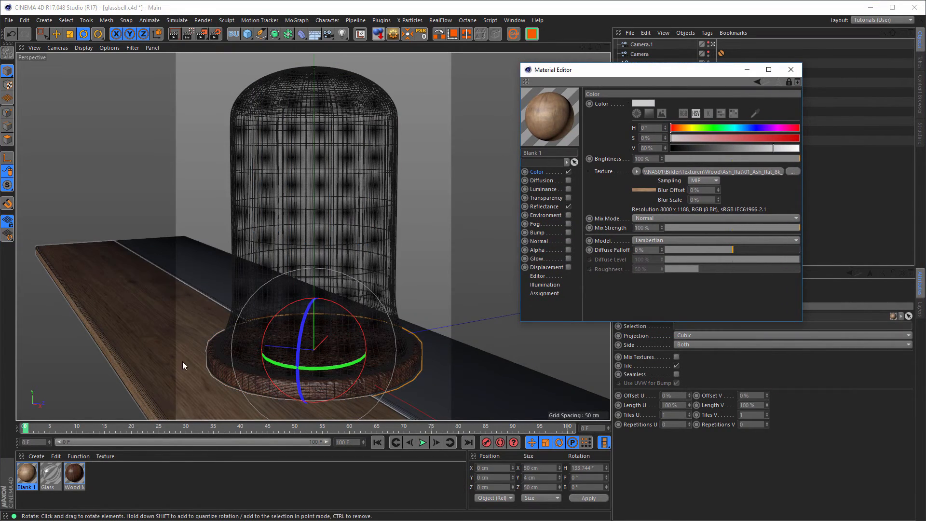
{"action": "left_click_drag", "start_coordinate": [182, 360], "coordinate": [241, 372], "text": "alt"}
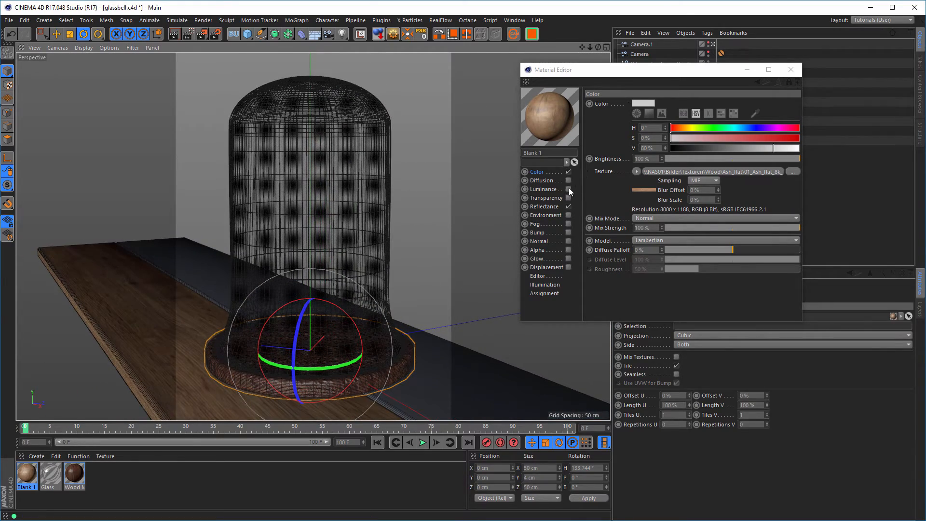
{"action": "left_click_drag", "start_coordinate": [618, 74], "coordinate": [495, 107]}
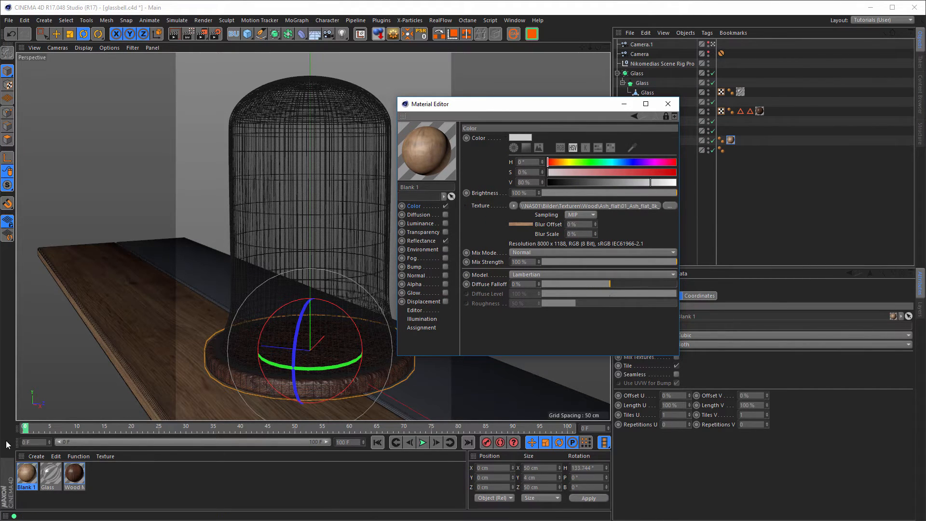
Duplicate the Blank 1 material and rename the copy Blank 2.
{"action": "left_click", "coordinate": [31, 482]}
{"action": "left_click_drag", "start_coordinate": [30, 479], "coordinate": [43, 480], "text": "ctrl"}
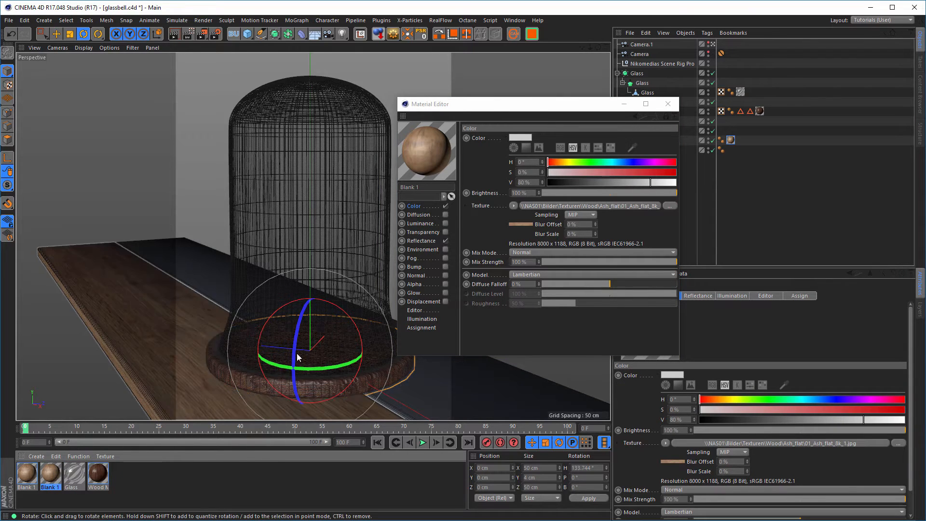
{"action": "left_click_drag", "start_coordinate": [432, 187], "coordinate": [394, 189]}
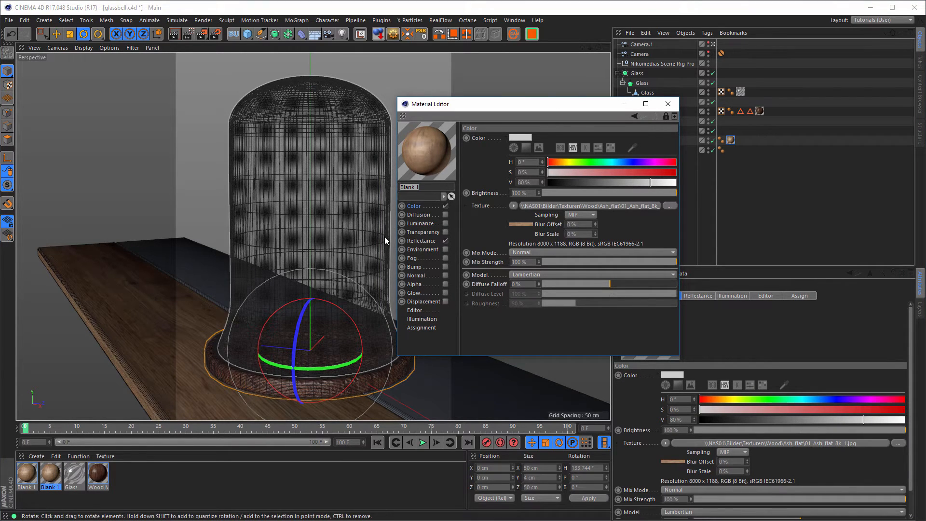
{"action": "left_click", "coordinate": [668, 104]}
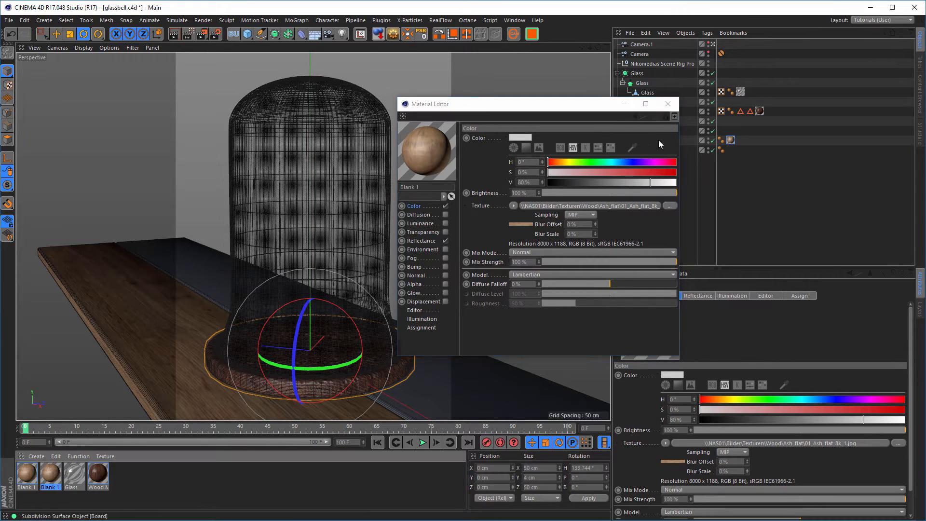
{"action": "double_click", "coordinate": [51, 474]}
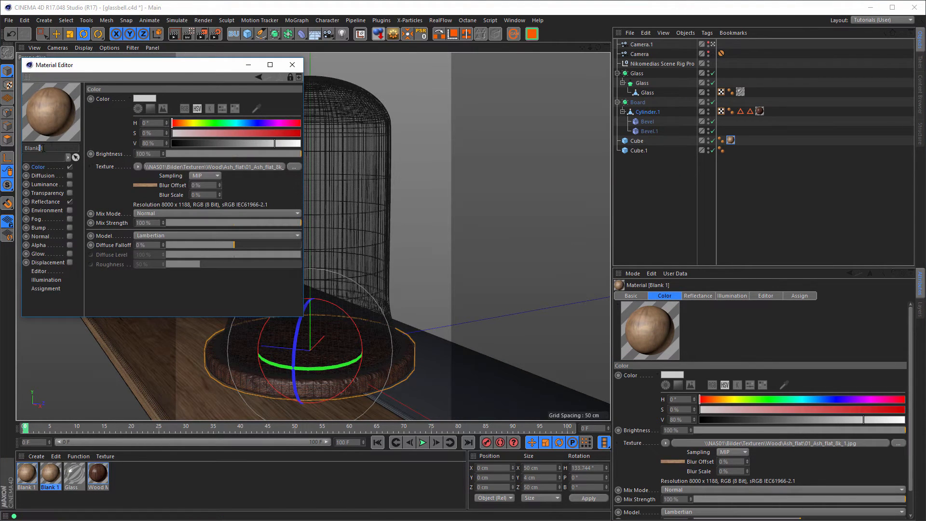
{"action": "left_click_drag", "start_coordinate": [39, 148], "coordinate": [55, 146]}
{"action": "type", "text": "2"}
Replace Blank 2's color texture with 03_Ash_flat_8k_2.jpg without copying it to the project, and apply the material to Cube.1.
{"action": "left_click_drag", "start_coordinate": [148, 70], "coordinate": [505, 140]}
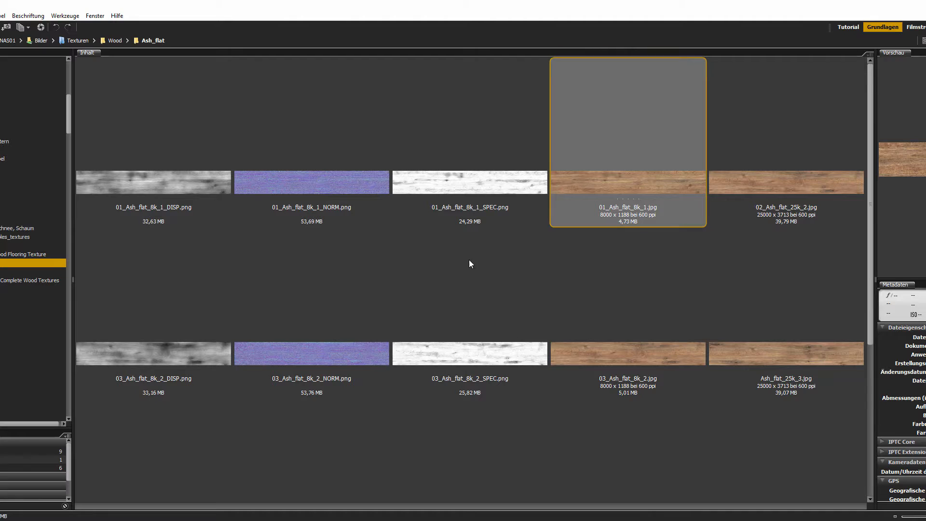
{"action": "mouse_move", "coordinate": [611, 356]}
{"action": "left_mouse_down"}
{"action": "mouse_move", "coordinate": [594, 359]}
{"action": "mouse_move", "coordinate": [612, 343]}
{"action": "left_mouse_up"}
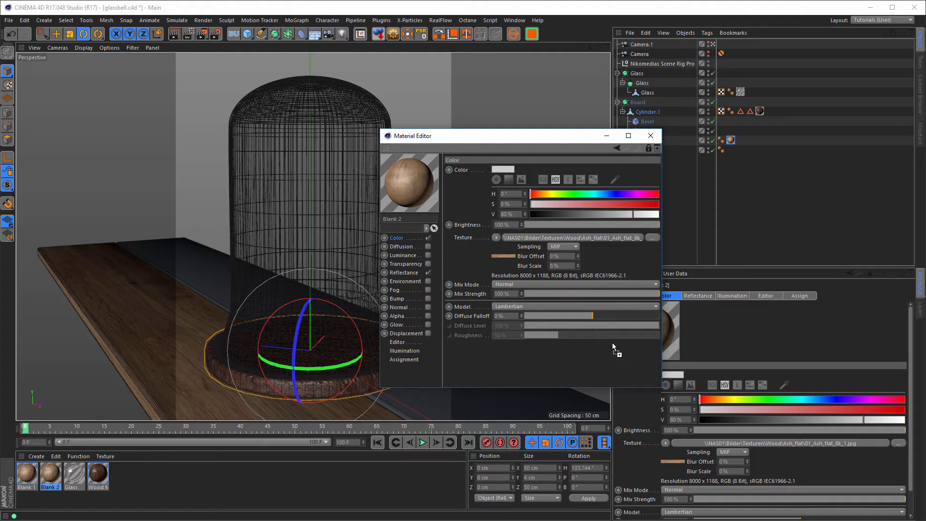
{"action": "left_click_drag", "start_coordinate": [612, 343], "coordinate": [535, 240]}
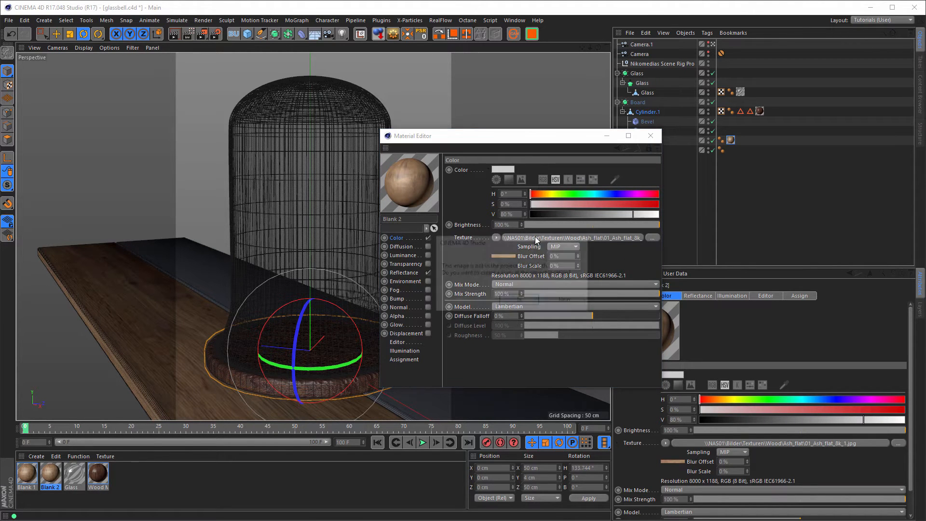
{"action": "left_click", "coordinate": [573, 302]}
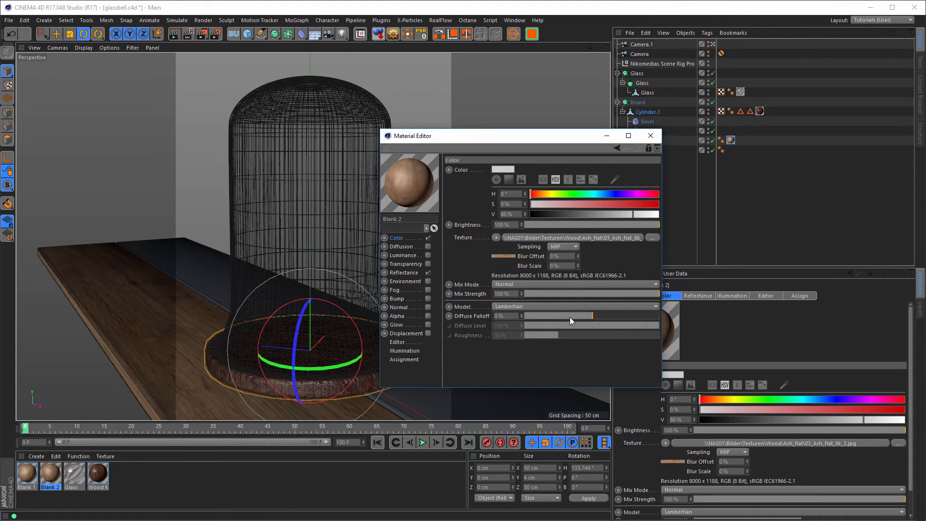
{"action": "left_click_drag", "start_coordinate": [52, 472], "coordinate": [672, 150]}
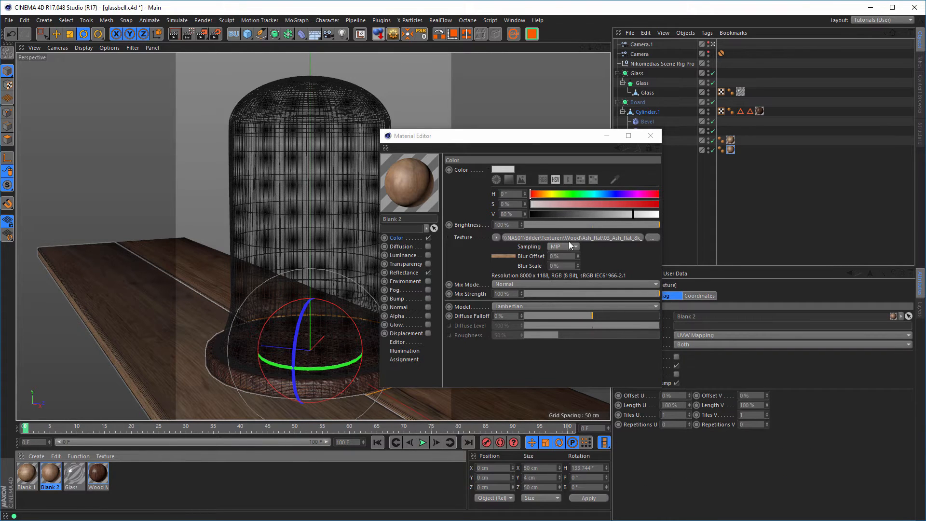
Set the Blank 2 texture on Cube.1 to Cubic projection, fit it to the object, and close the material editor.
{"action": "left_click_drag", "start_coordinate": [529, 132], "coordinate": [517, 115]}
{"action": "right_click", "coordinate": [729, 153]}
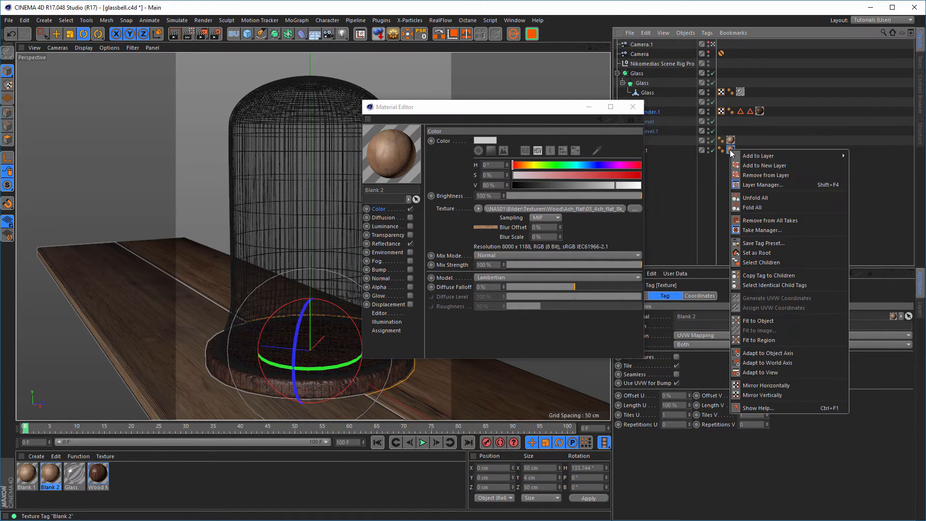
{"action": "left_click", "coordinate": [722, 381]}
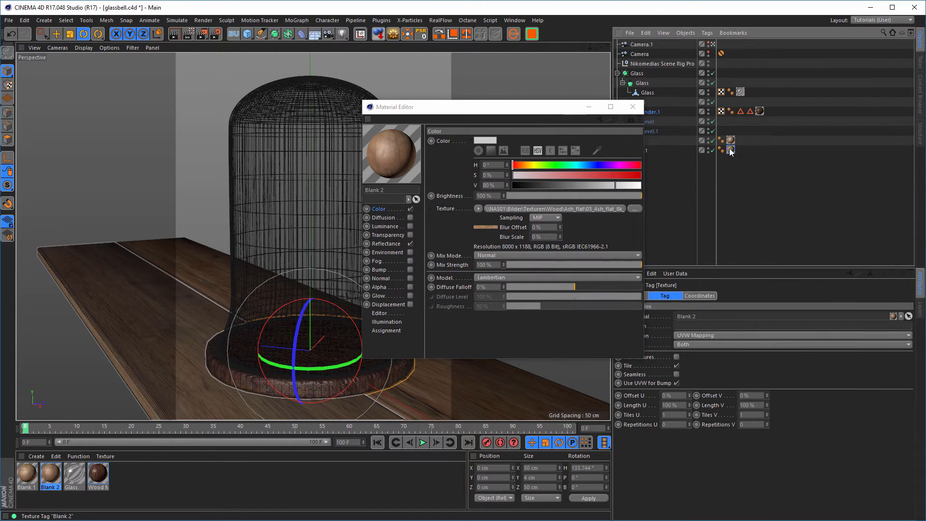
{"action": "left_click", "coordinate": [701, 334]}
{"action": "left_click", "coordinate": [705, 379]}
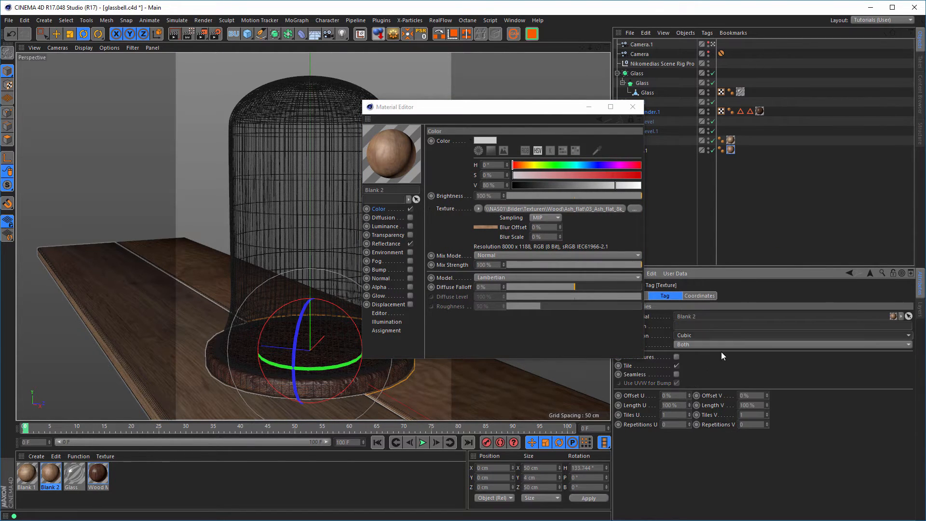
{"action": "right_click", "coordinate": [731, 150]}
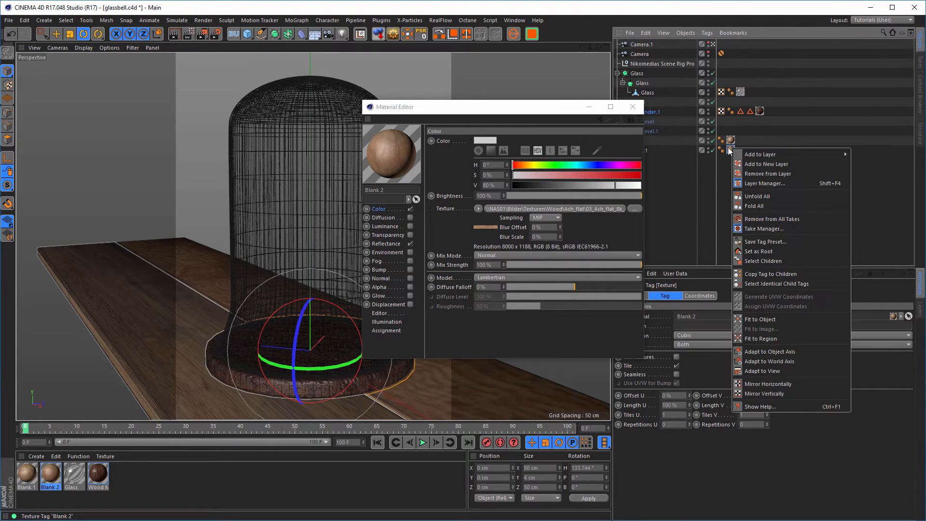
{"action": "left_click", "coordinate": [755, 317]}
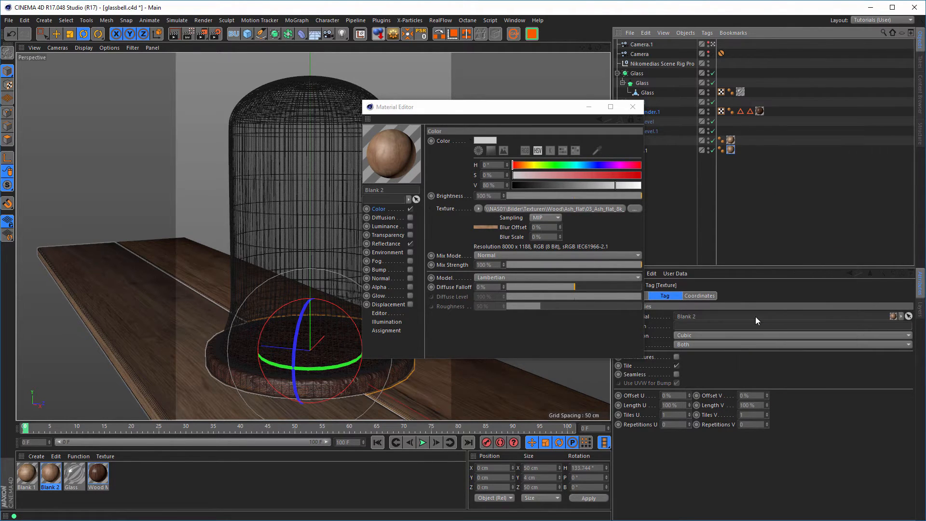
{"action": "left_click_drag", "start_coordinate": [525, 112], "coordinate": [754, 127]}
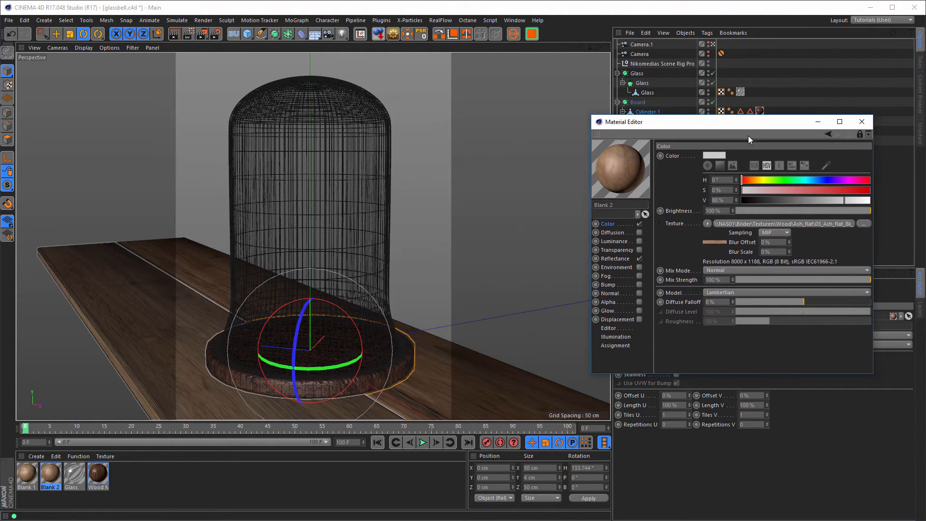
{"action": "left_click", "coordinate": [861, 122]}
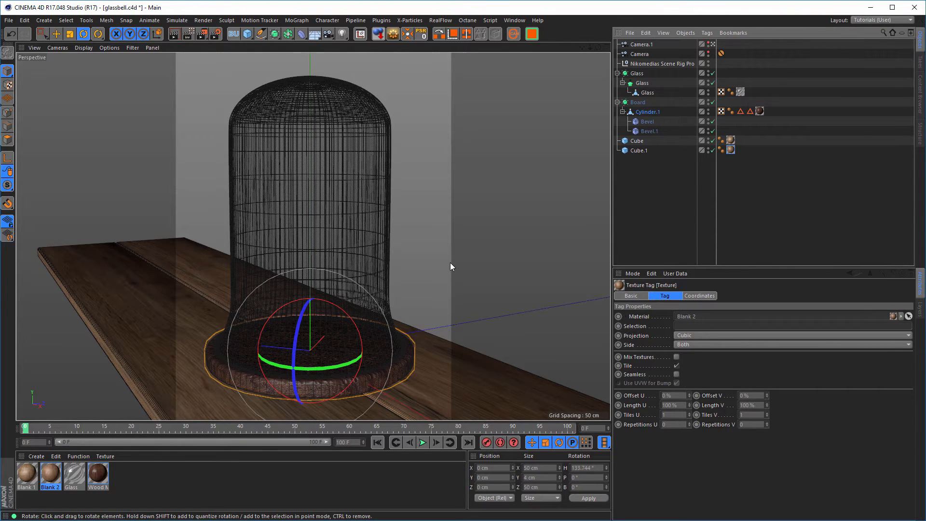
Open the Wood Material for editing and delete its Default Specular reflectance layer.
{"action": "double_click", "coordinate": [96, 479]}
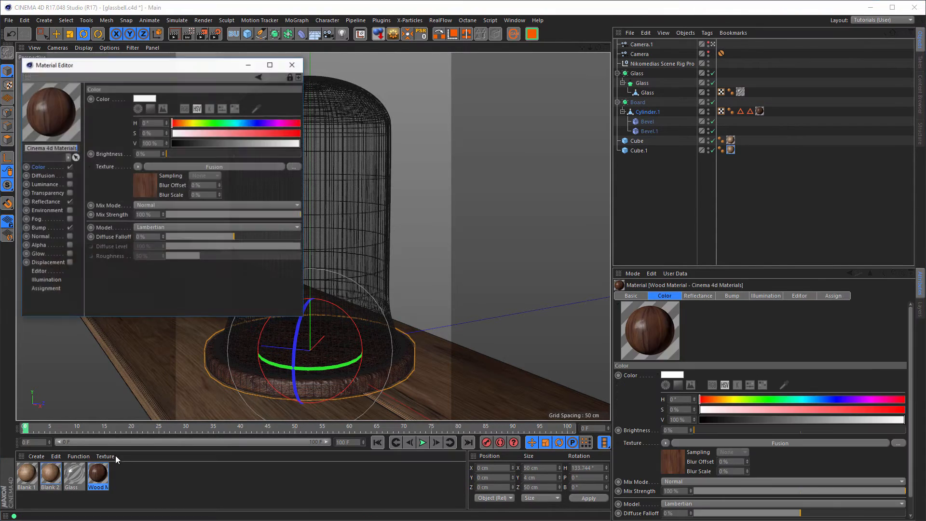
{"action": "left_click", "coordinate": [50, 203]}
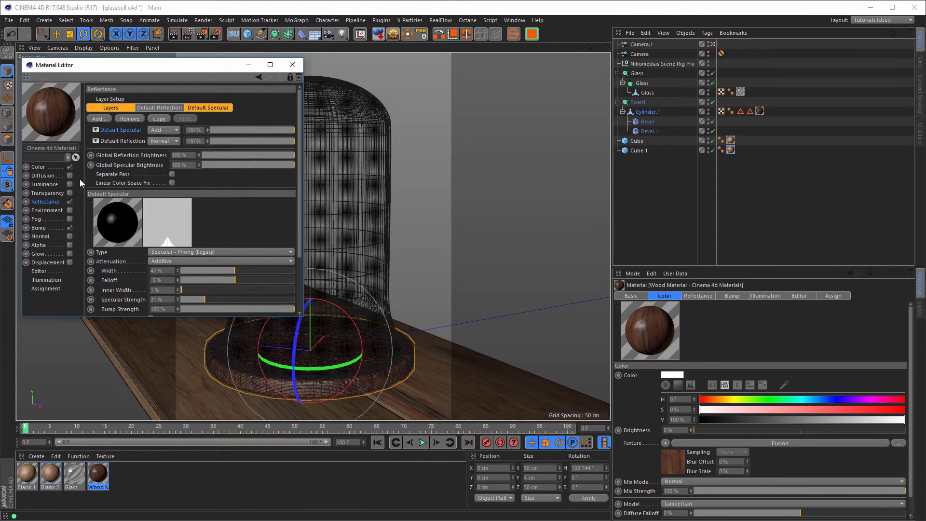
{"action": "key", "text": "Delete"}
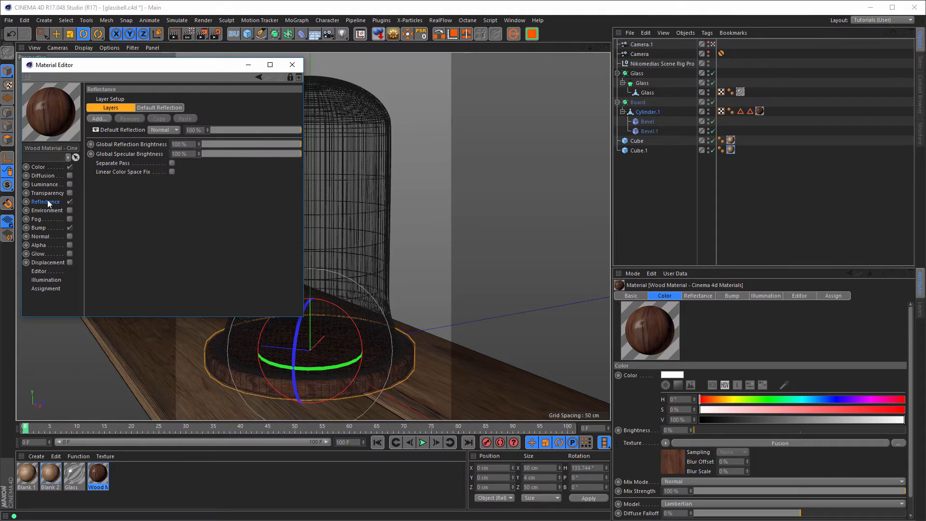
Change the type of the Wood Material's Default Reflection layer to GGX.
{"action": "left_click", "coordinate": [125, 131]}
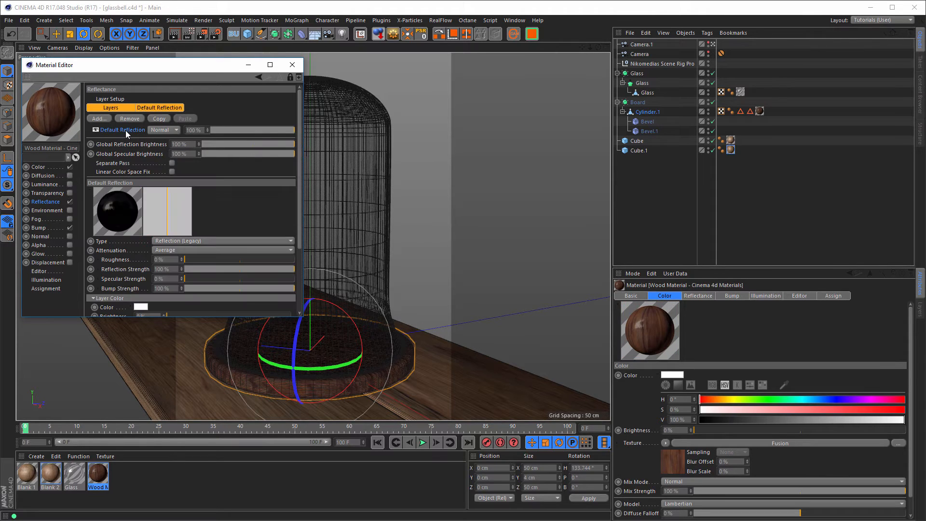
{"action": "left_click", "coordinate": [211, 242]}
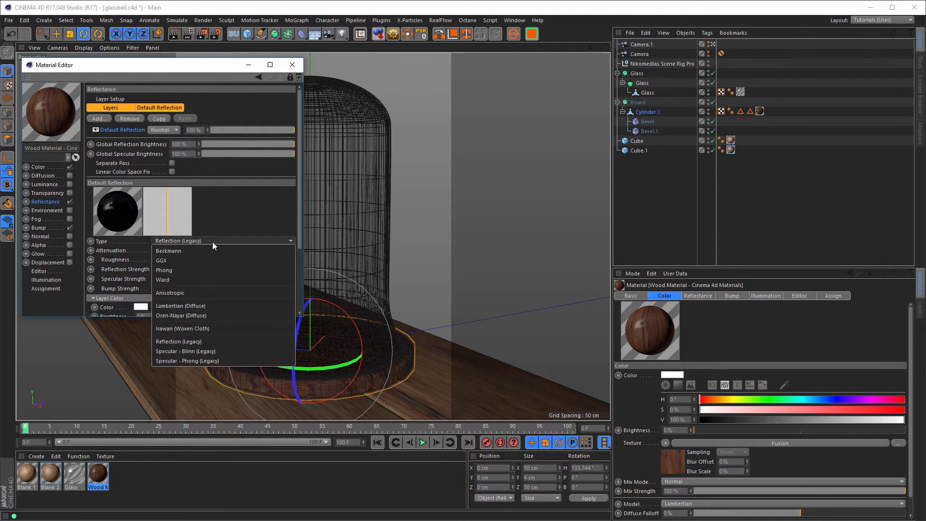
{"action": "left_click", "coordinate": [212, 242]}
{"action": "left_click", "coordinate": [213, 242]}
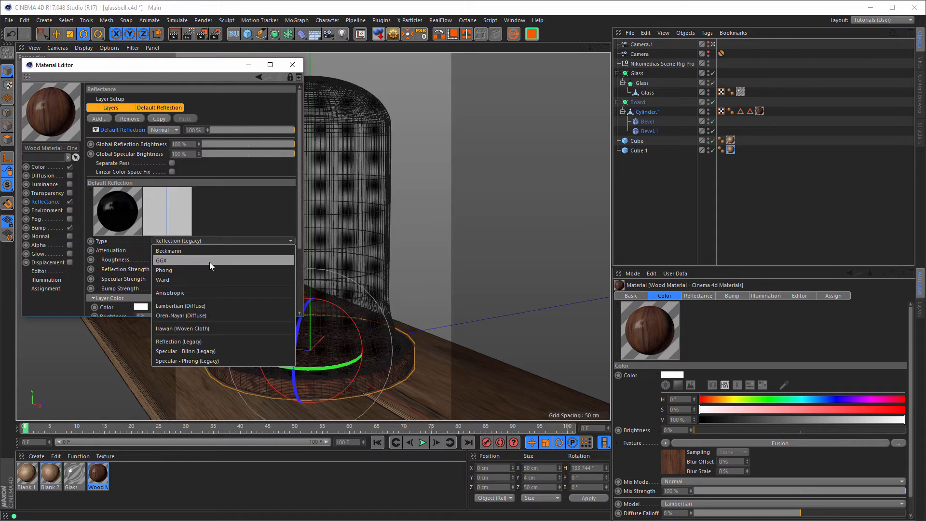
{"action": "left_click", "coordinate": [181, 261]}
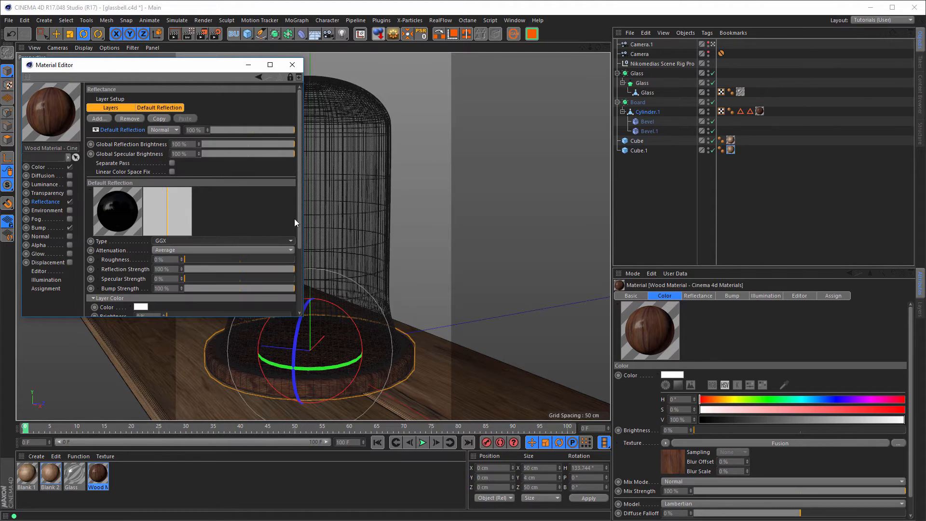
Clear the Fusion texture from the Default Reflection layer color and set its brightness to 100%.
{"action": "left_click_drag", "start_coordinate": [300, 198], "coordinate": [291, 268]}
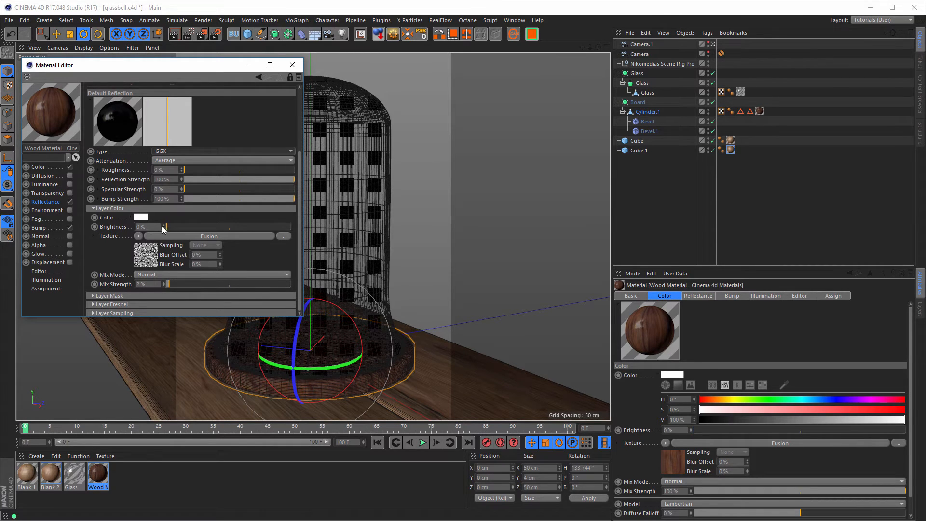
{"action": "left_click", "coordinate": [139, 237]}
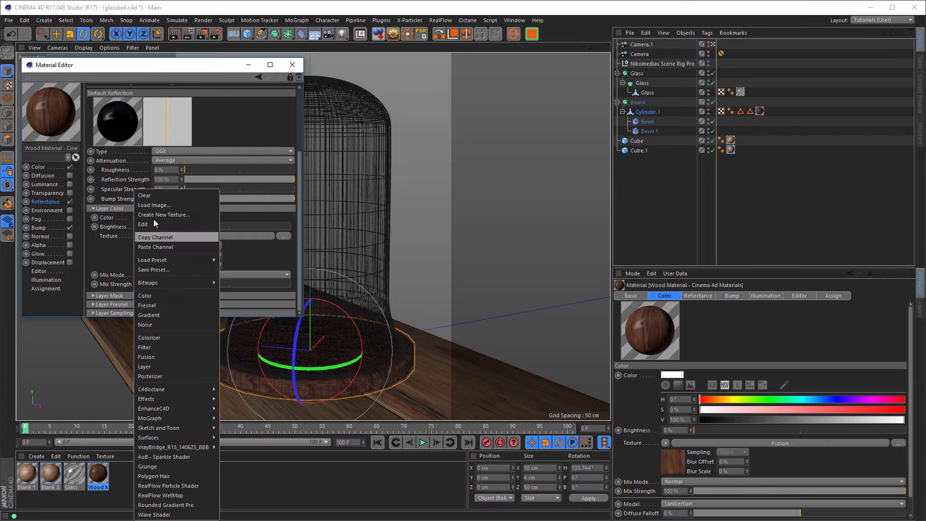
{"action": "left_click", "coordinate": [167, 199]}
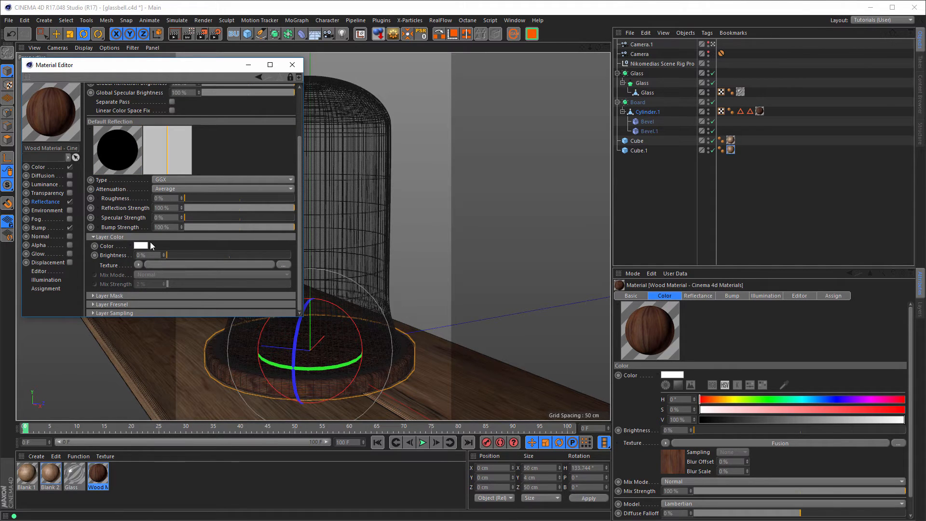
{"action": "left_click_drag", "start_coordinate": [186, 255], "coordinate": [341, 262]}
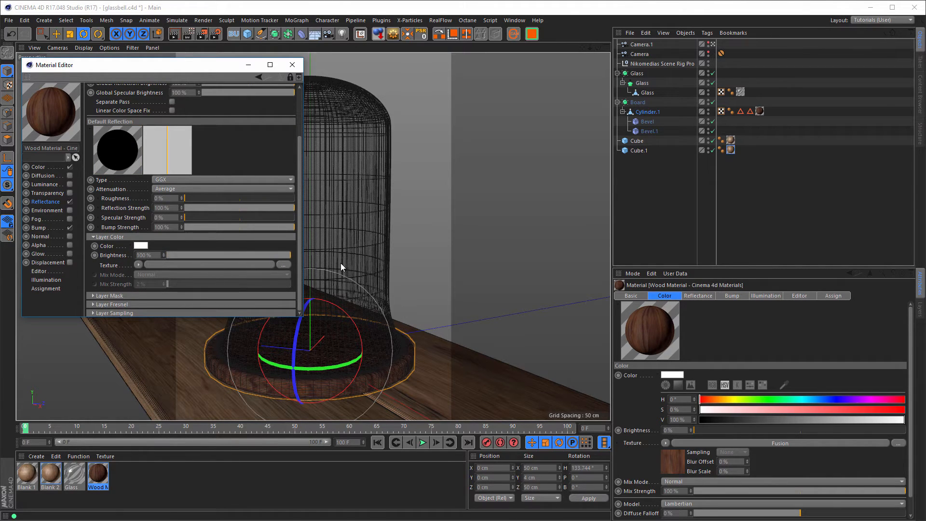
Give the Default Reflection layer a Dielectric Fresnel with the Oil (Vegetable) preset.
{"action": "left_click", "coordinate": [160, 305]}
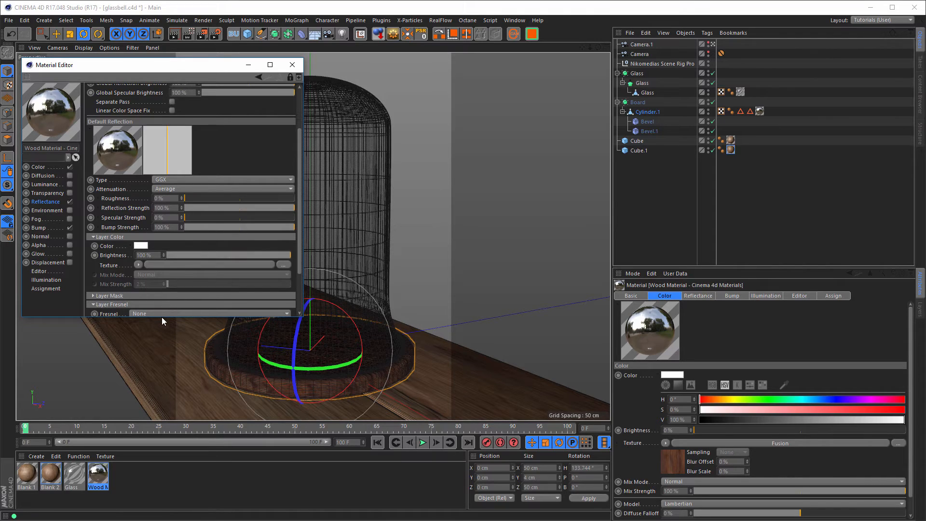
{"action": "left_click_drag", "start_coordinate": [162, 318], "coordinate": [163, 391]}
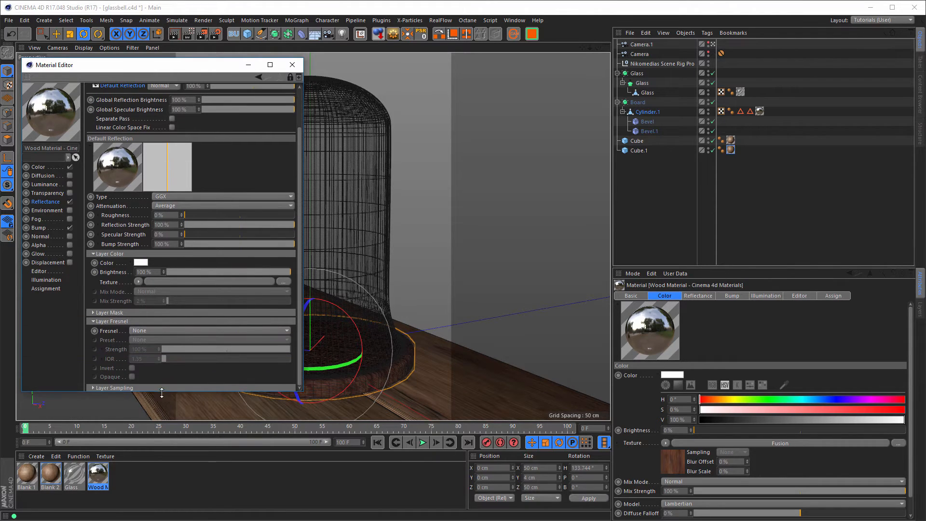
{"action": "left_click", "coordinate": [165, 332]}
{"action": "left_click", "coordinate": [165, 350]}
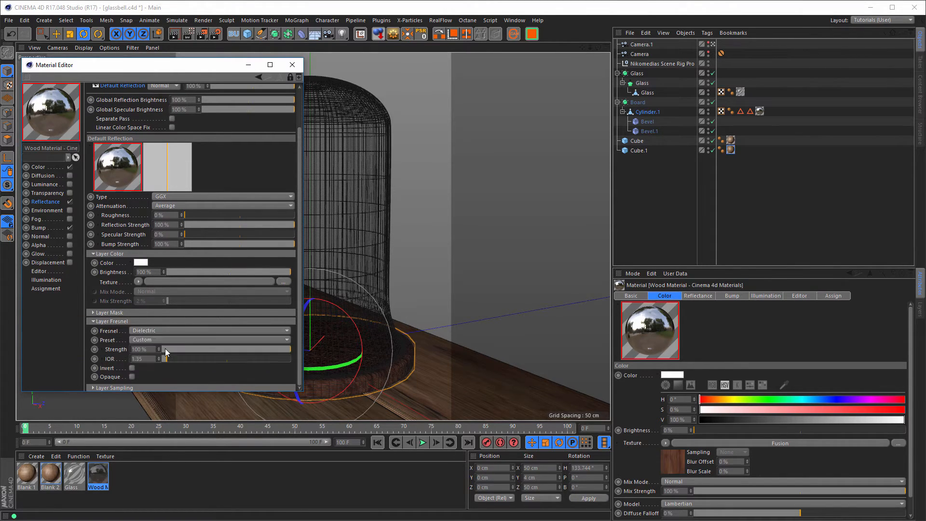
{"action": "left_click", "coordinate": [161, 340]}
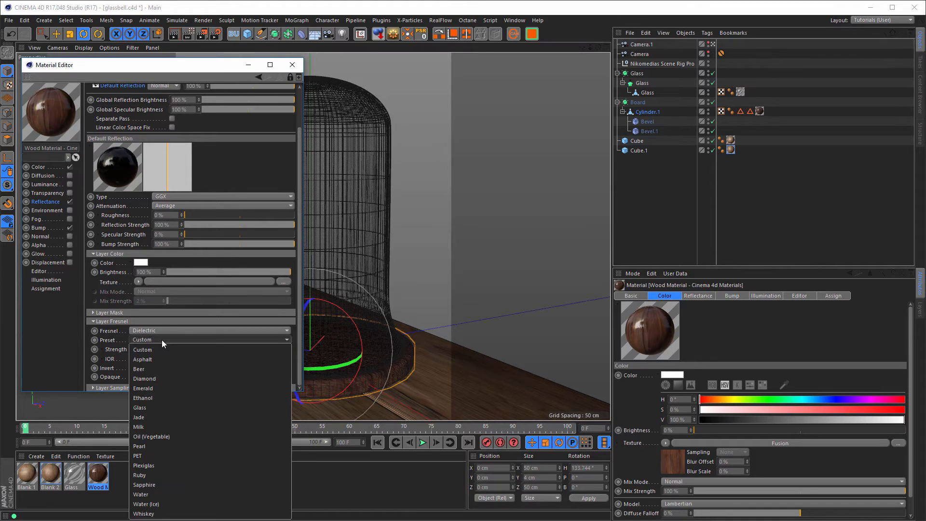
{"action": "left_click", "coordinate": [164, 436]}
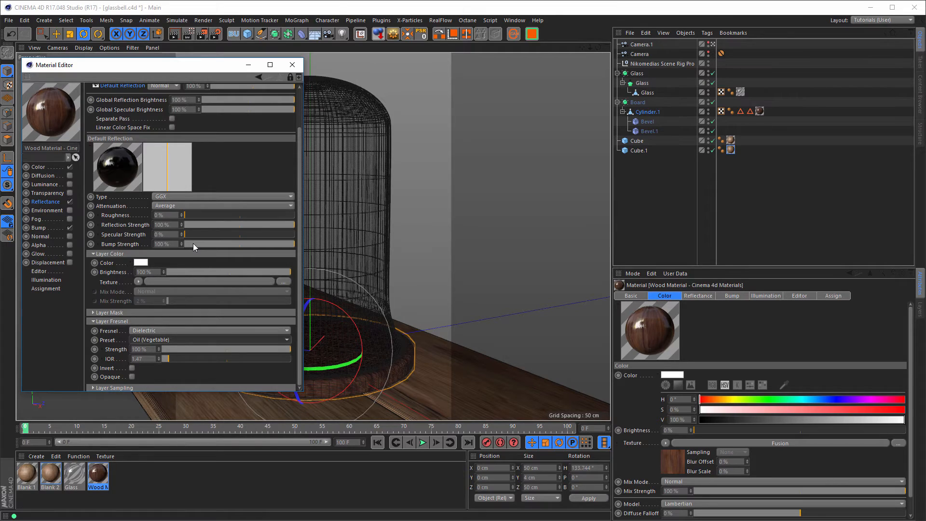
Set the Default Reflection layer's roughness to 21% and its bump strength to a medium level, and close the material editor.
{"action": "left_click_drag", "start_coordinate": [193, 243], "coordinate": [207, 217]}
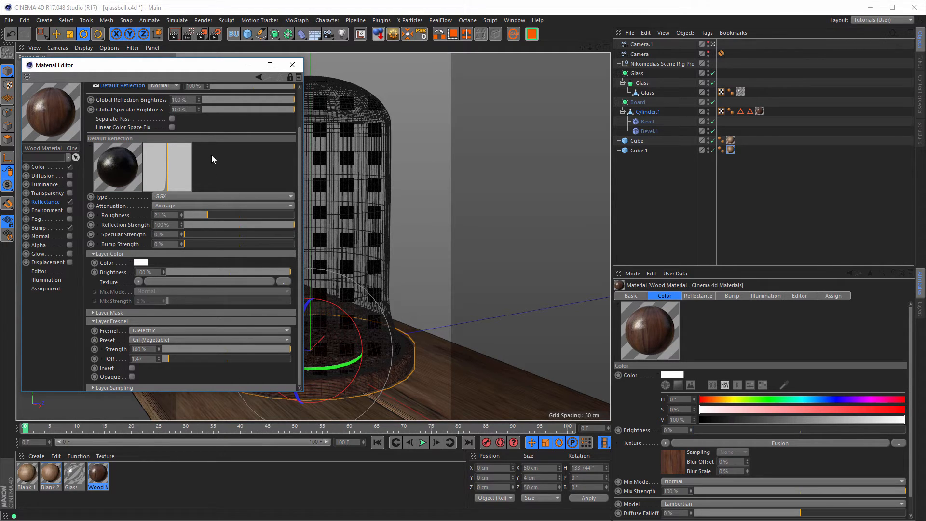
{"action": "left_click", "coordinate": [60, 227]}
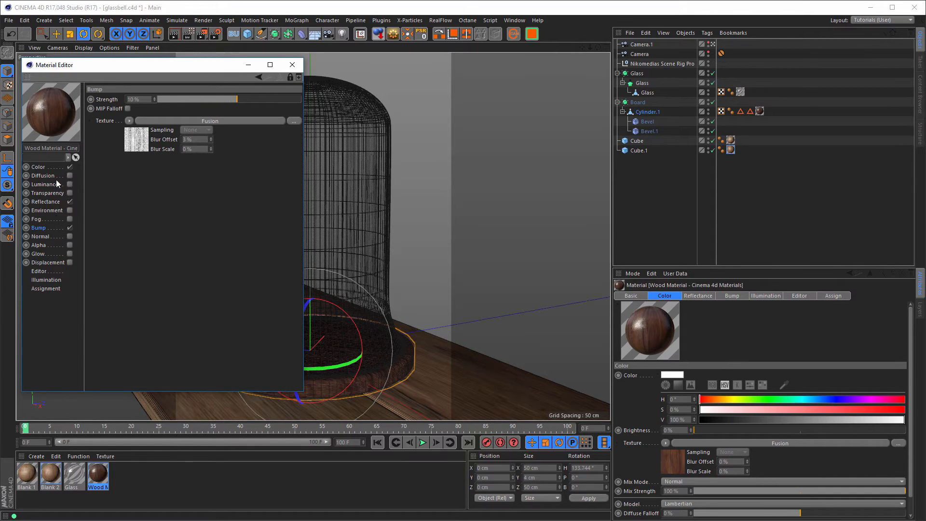
{"action": "left_click", "coordinate": [48, 201]}
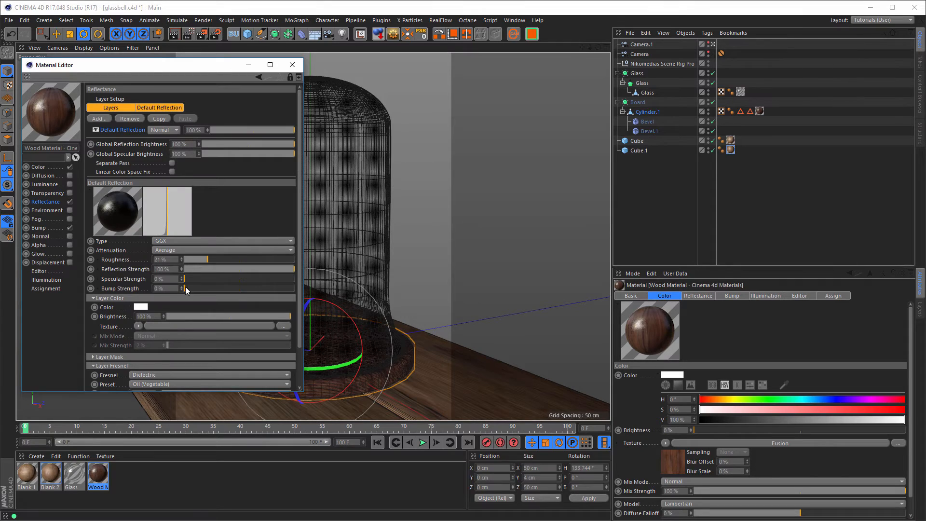
{"action": "left_click_drag", "start_coordinate": [186, 287], "coordinate": [239, 287]}
{"action": "left_click", "coordinate": [292, 64]}
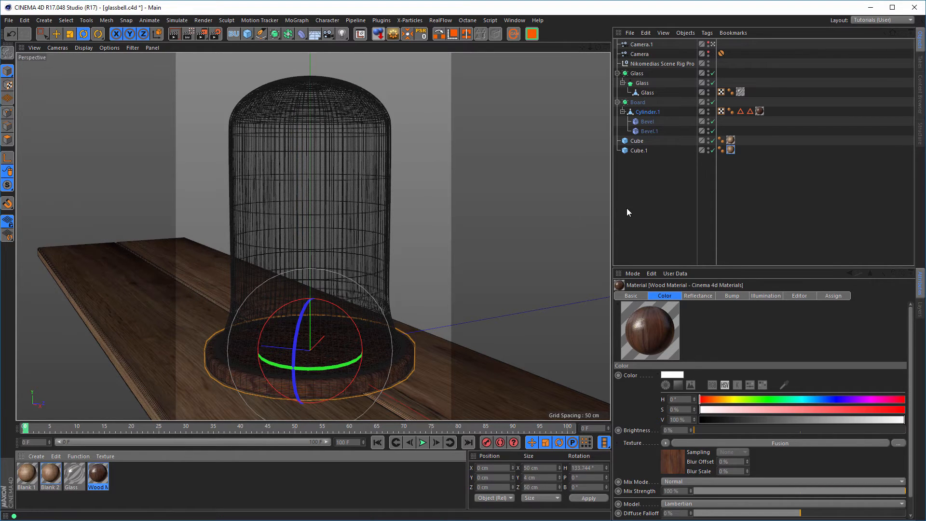
Move the Nikomedias Scene Rig Pro null to the top of the object hierarchy and open its HDRI settings.
{"action": "left_click", "coordinate": [657, 64]}
{"action": "left_click_drag", "start_coordinate": [657, 65], "coordinate": [657, 42]}
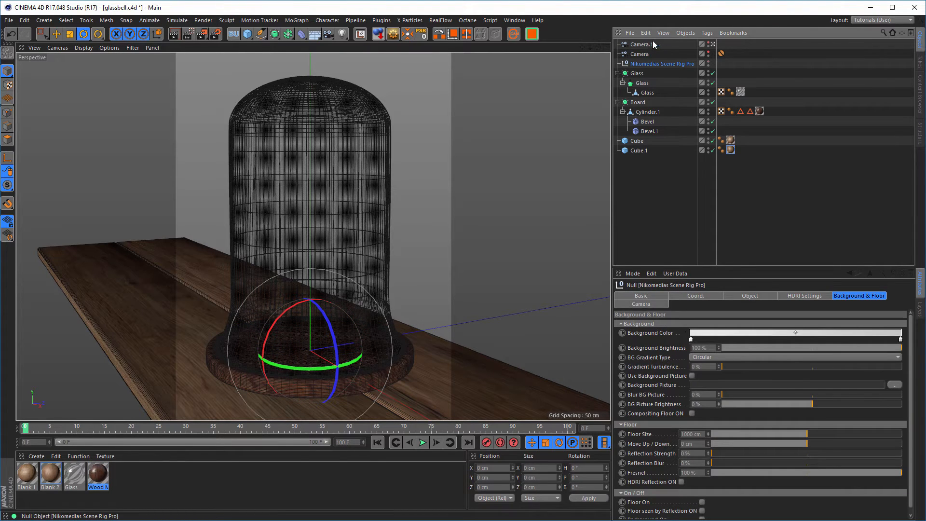
{"action": "left_click", "coordinate": [803, 297]}
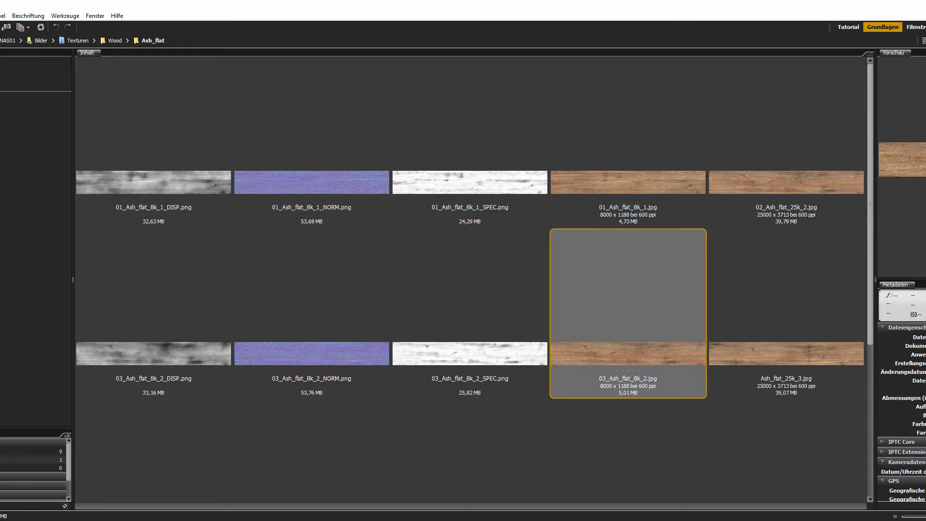
Switch to the image browser and open the vanKleef_03 folder inside sIBLLoader Presets.
{"action": "left_click", "coordinate": [29, 222]}
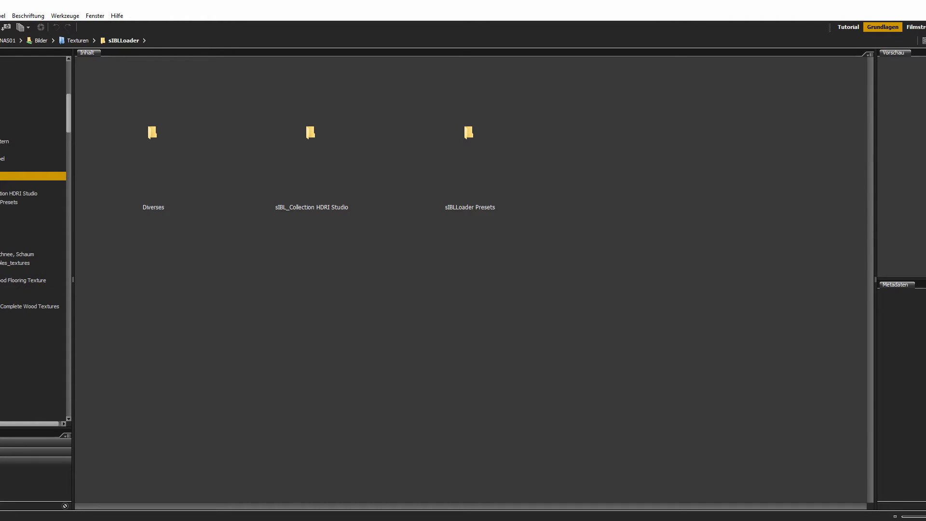
{"action": "scroll", "coordinate": [10, 231], "scroll_direction": "down", "scroll_amount": 5}
{"action": "left_click_drag", "start_coordinate": [66, 117], "coordinate": [76, 182]}
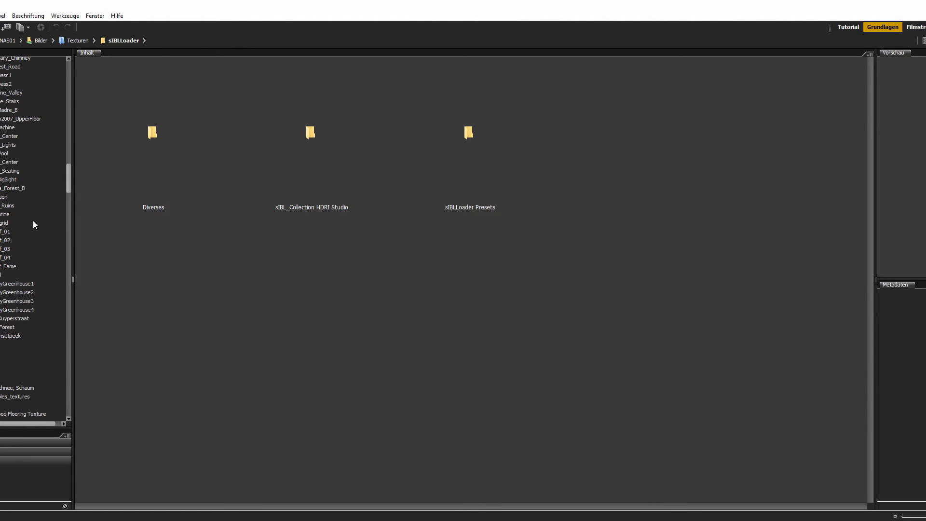
{"action": "left_click", "coordinate": [2, 250]}
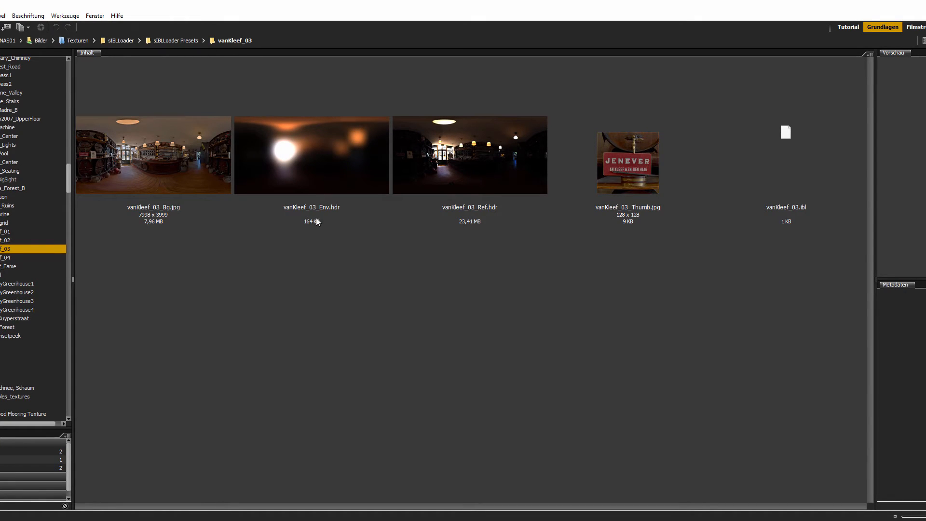
Load vanKleef_03_Ref.hdr from the image browser as the scene rig's HDRI file in Cinema 4D, without copying it to the project location.
{"action": "left_click", "coordinate": [477, 164]}
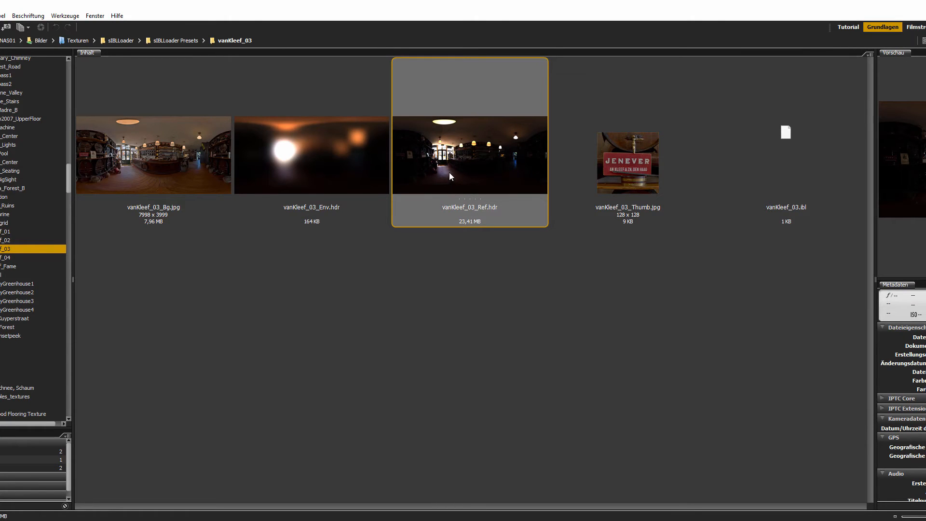
{"action": "left_click_drag", "start_coordinate": [449, 172], "coordinate": [462, 161]}
{"action": "key", "text": "alt+Tab"}
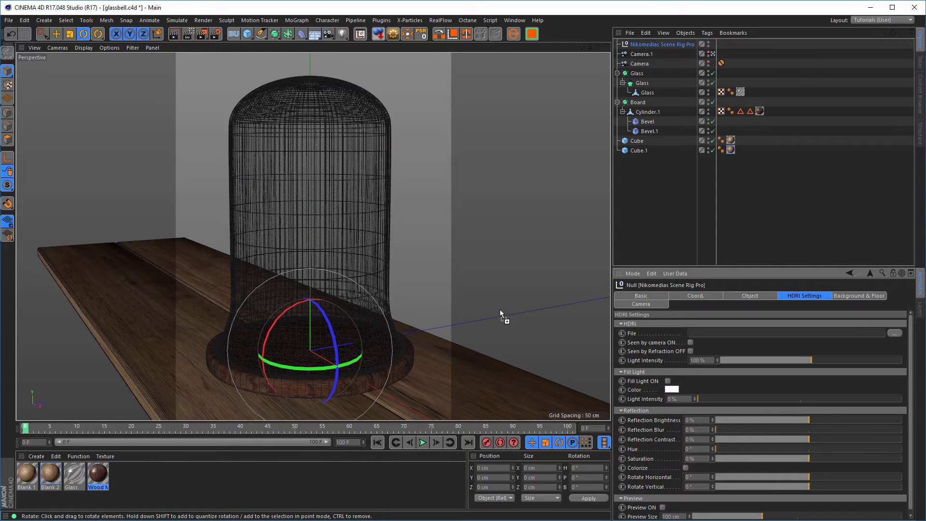
{"action": "left_click_drag", "start_coordinate": [500, 311], "coordinate": [719, 334]}
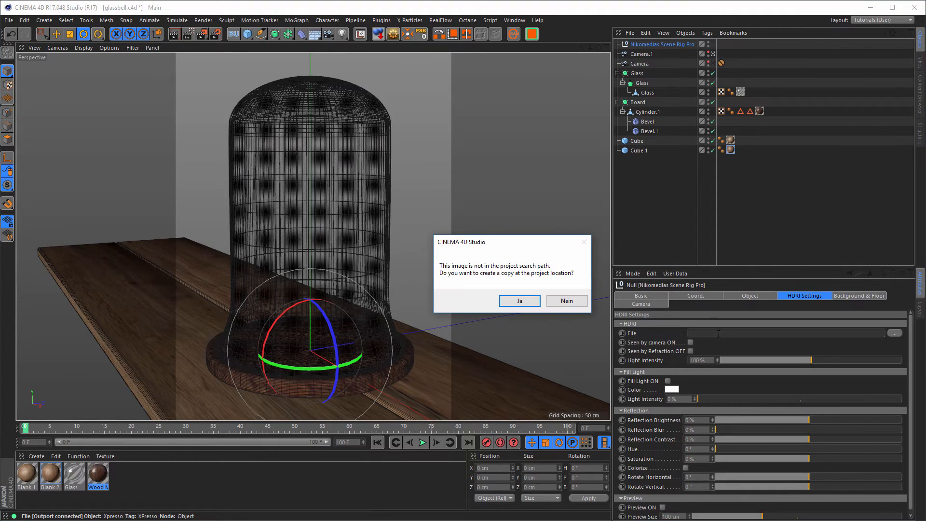
{"action": "left_click", "coordinate": [567, 302]}
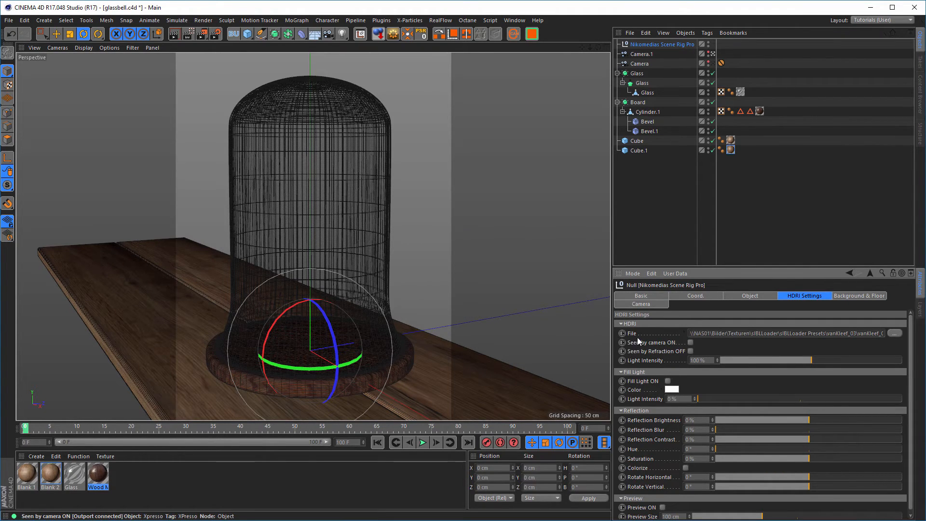
Make the HDRI seen by the camera and rotate it horizontally to -38°.
{"action": "left_click", "coordinate": [691, 343]}
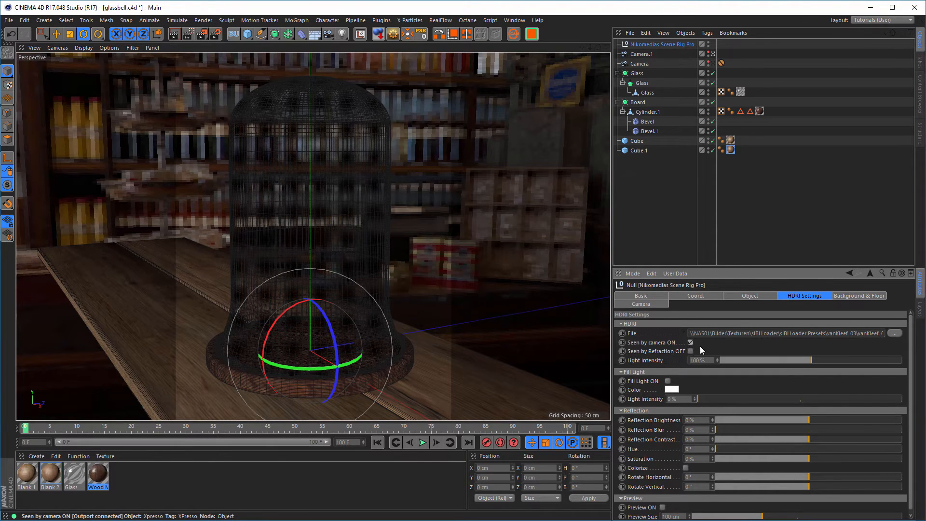
{"action": "left_click_drag", "start_coordinate": [911, 369], "coordinate": [911, 382]}
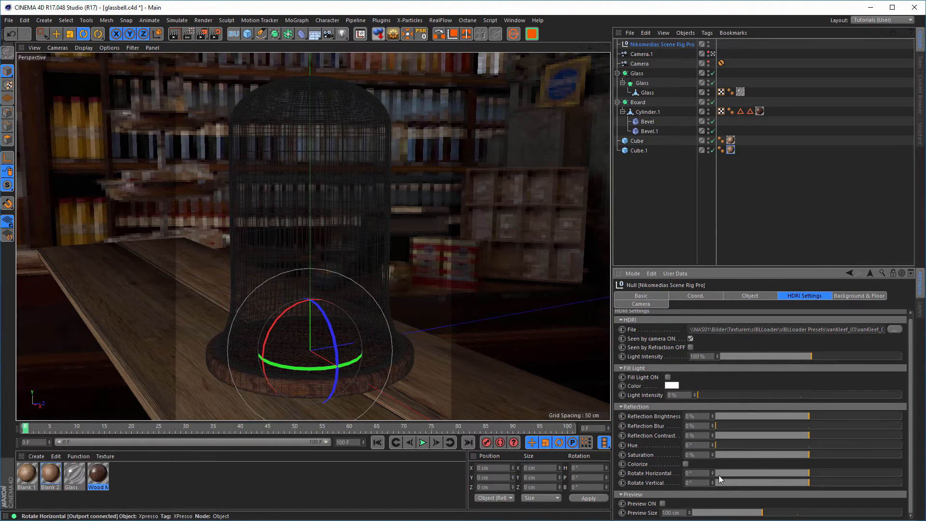
{"action": "left_click_drag", "start_coordinate": [809, 474], "coordinate": [790, 481]}
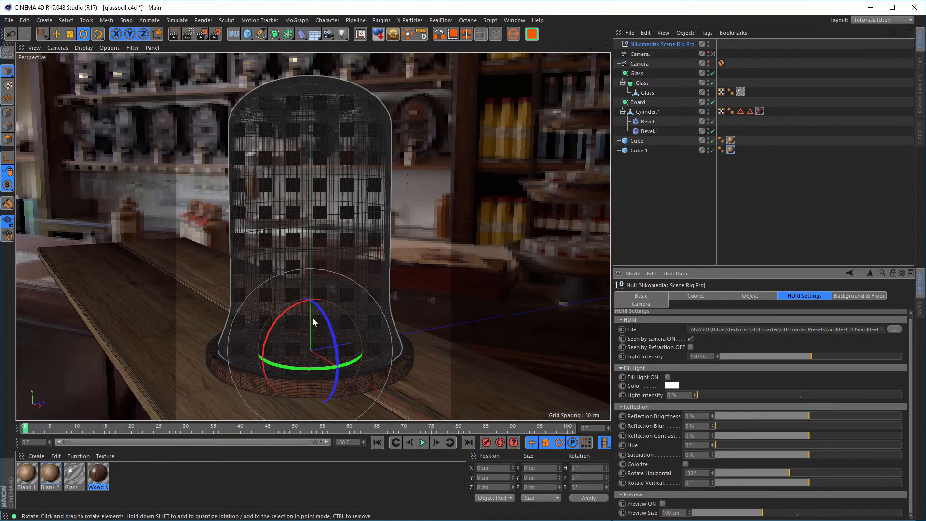
Look through Camera, move its protection tag to Camera.1, reframe the glass bell lower in the frame, and return the tag to Camera.
{"action": "left_click", "coordinate": [714, 65]}
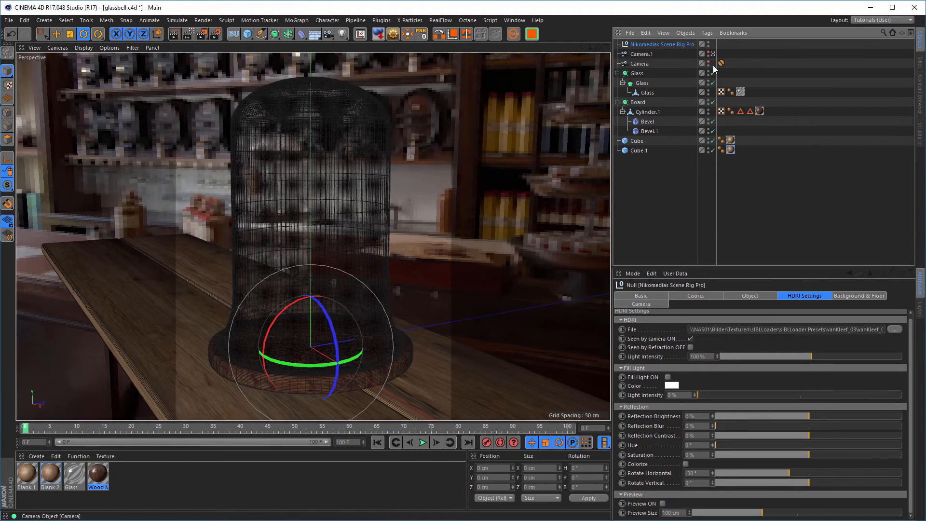
{"action": "left_click", "coordinate": [713, 64]}
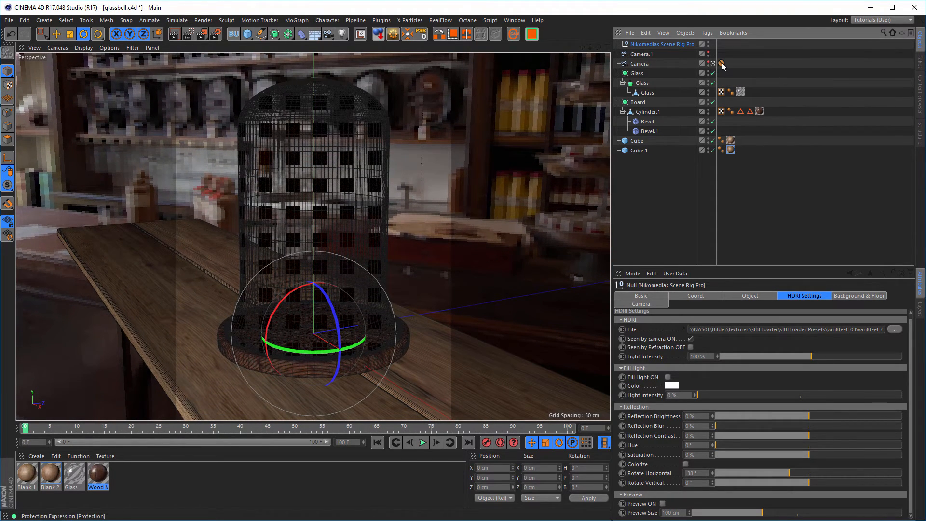
{"action": "left_click_drag", "start_coordinate": [721, 62], "coordinate": [720, 53]}
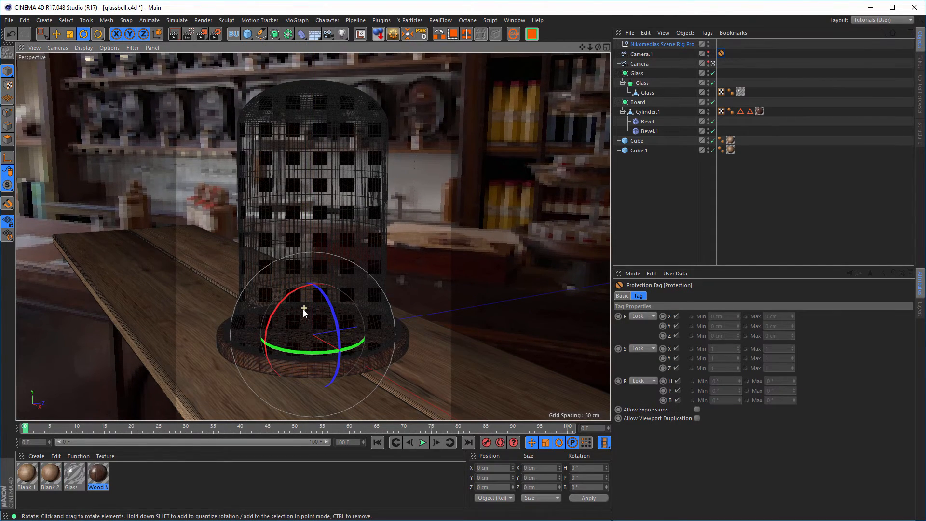
{"action": "middle_click_drag", "start_coordinate": [303, 310], "coordinate": [298, 328], "text": "alt"}
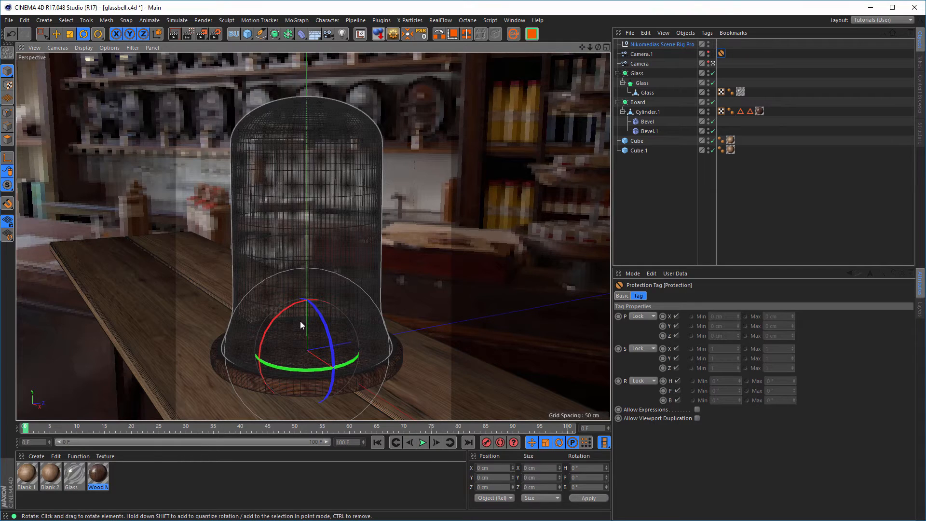
{"action": "mouse_move", "coordinate": [311, 314]}
{"action": "middle_mouse_down", "text": "alt"}
{"action": "mouse_move", "coordinate": [321, 314]}
{"action": "mouse_move", "coordinate": [307, 314]}
{"action": "middle_mouse_up", "text": "alt"}
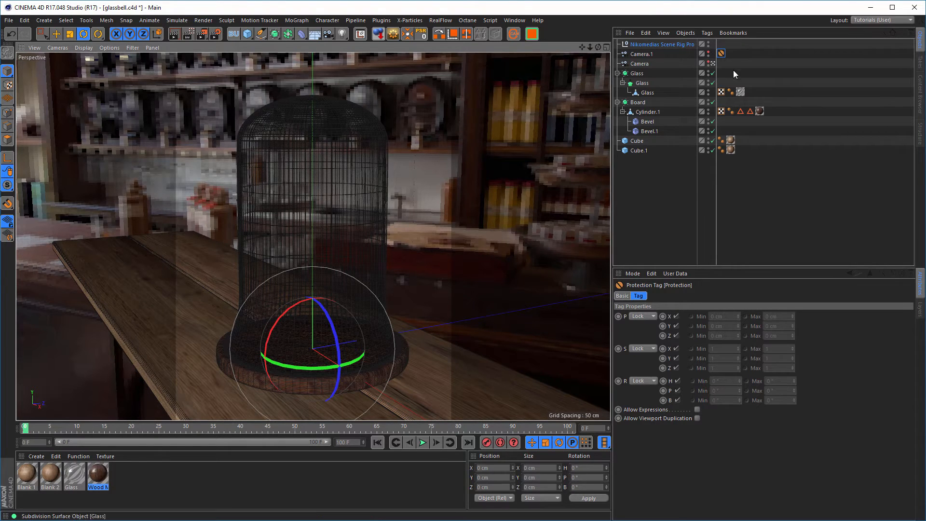
{"action": "left_click_drag", "start_coordinate": [722, 55], "coordinate": [725, 65]}
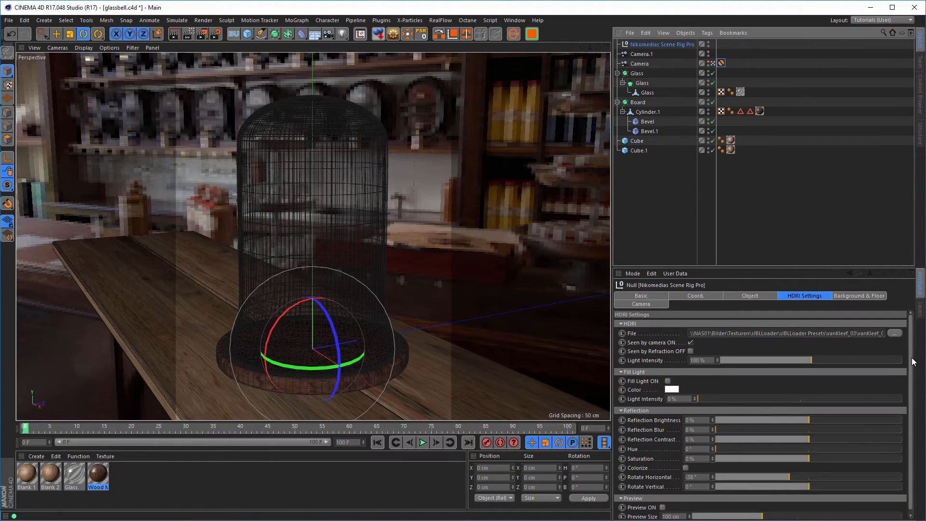
Start an interactive render region and resize it to cover the camera's full portrait frame around the glass bell.
{"action": "scroll", "coordinate": [913, 362], "scroll_direction": "down", "scroll_amount": 1}
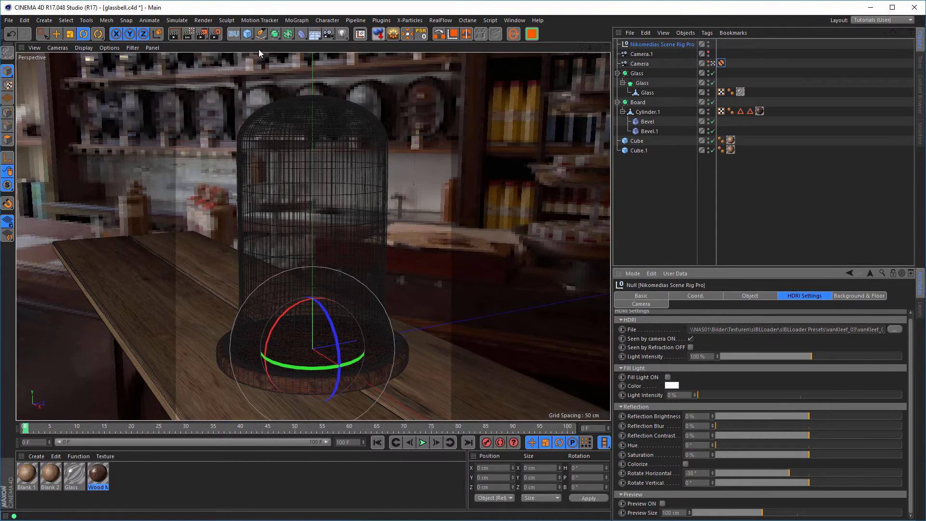
{"action": "left_click", "coordinate": [188, 34]}
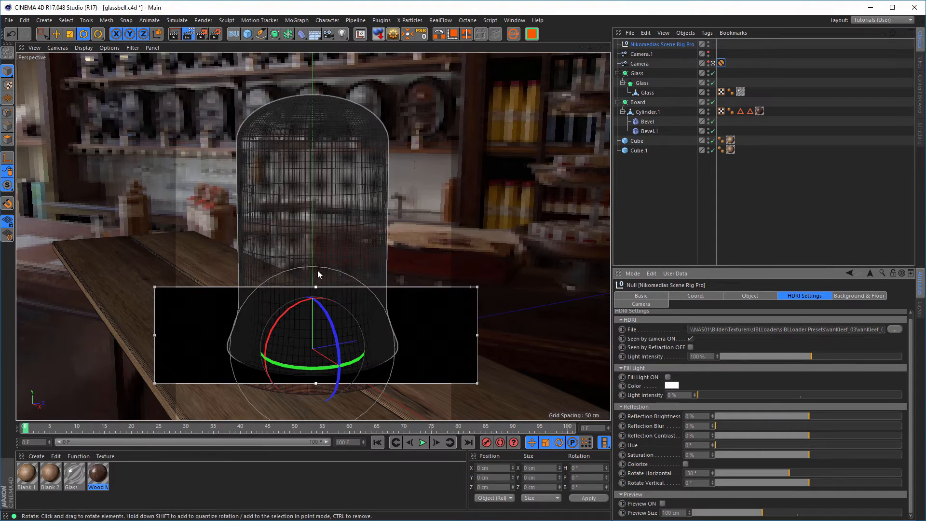
{"action": "left_click_drag", "start_coordinate": [316, 287], "coordinate": [332, 55]}
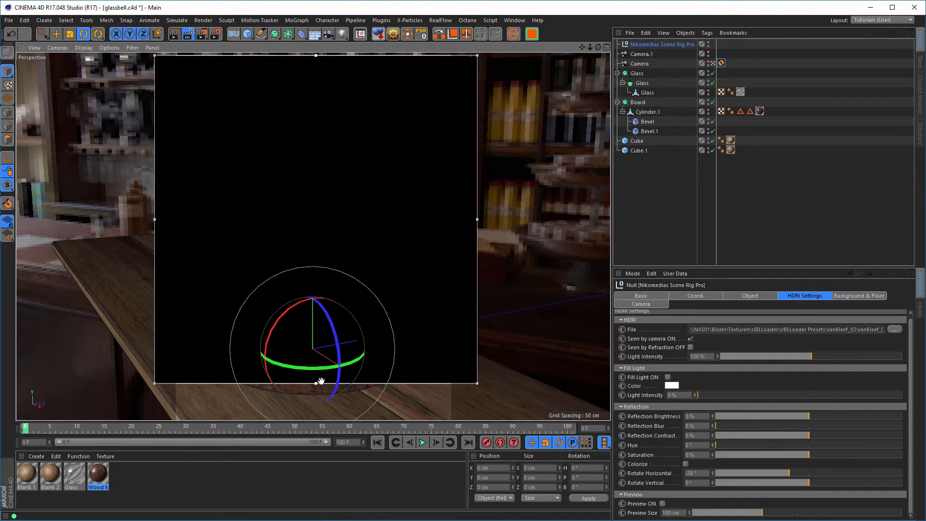
{"action": "left_click_drag", "start_coordinate": [316, 383], "coordinate": [317, 418]}
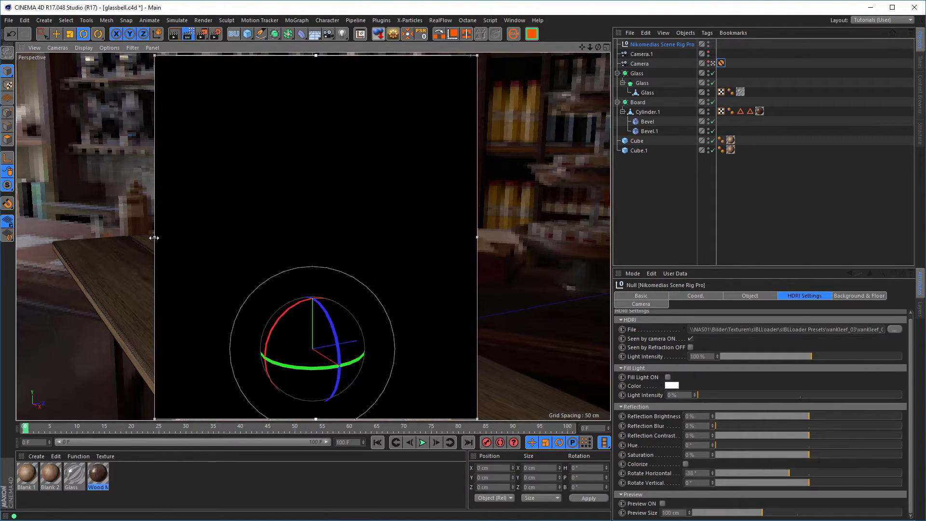
{"action": "left_click_drag", "start_coordinate": [154, 237], "coordinate": [176, 237]}
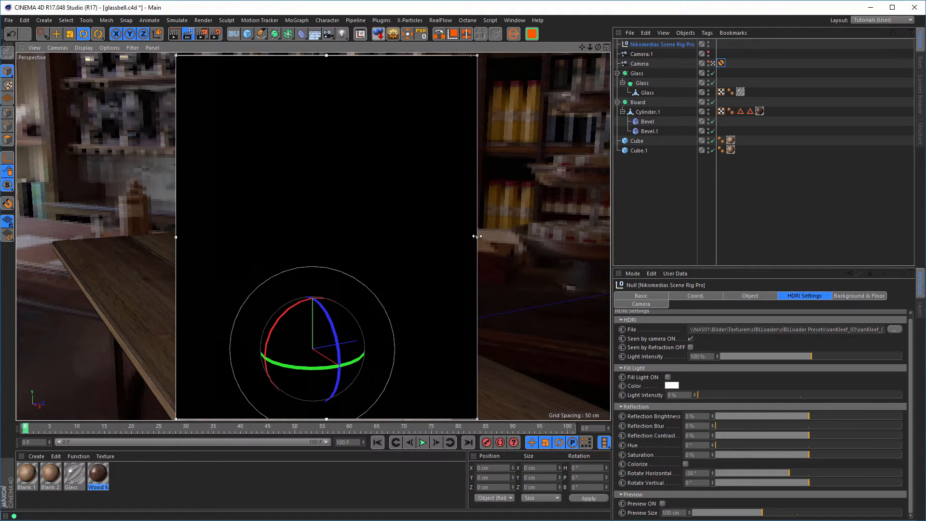
{"action": "left_click_drag", "start_coordinate": [476, 237], "coordinate": [450, 238]}
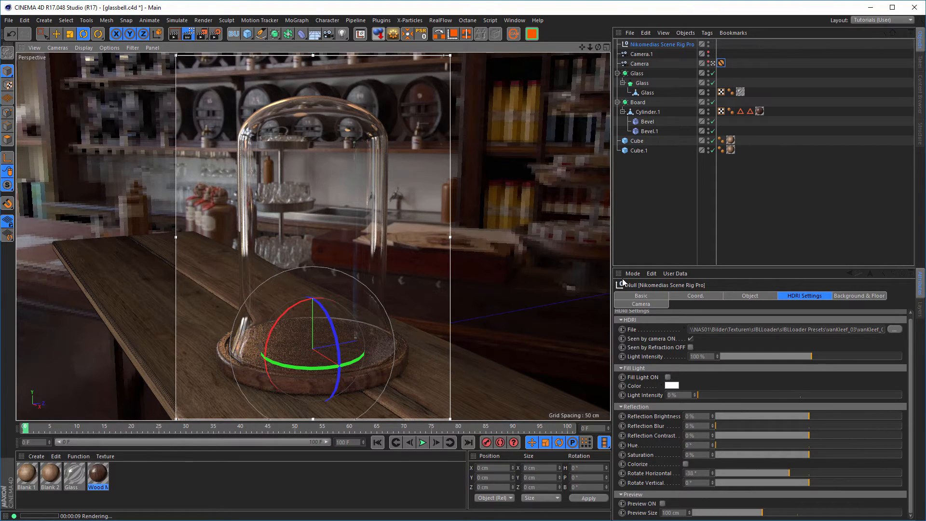
Open the Blank 1 material for editing beside the render region and enable its Normal channel.
{"action": "left_click", "coordinate": [655, 215]}
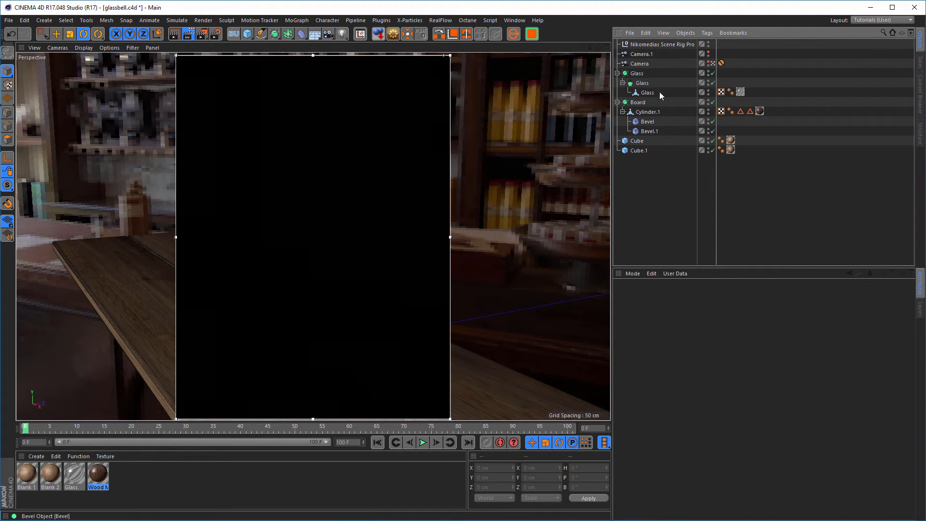
{"action": "double_click", "coordinate": [27, 475]}
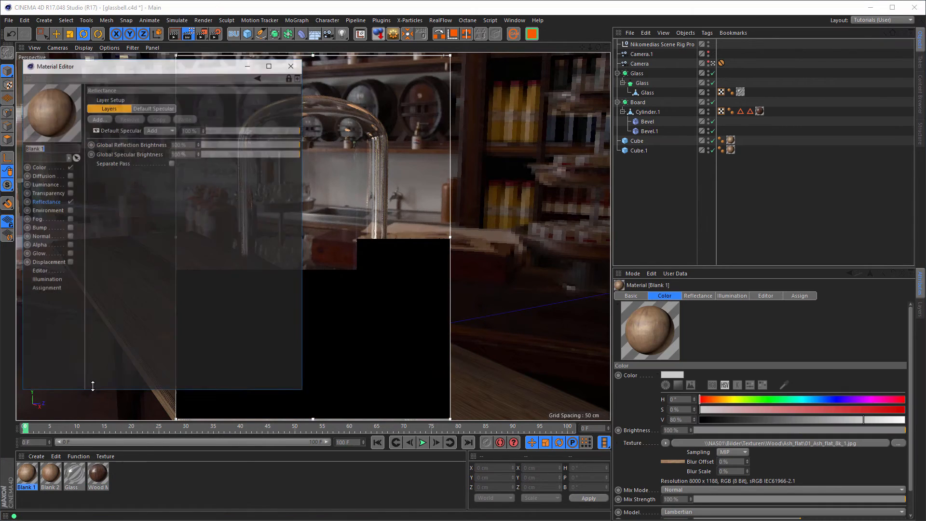
{"action": "left_click_drag", "start_coordinate": [175, 69], "coordinate": [745, 110]}
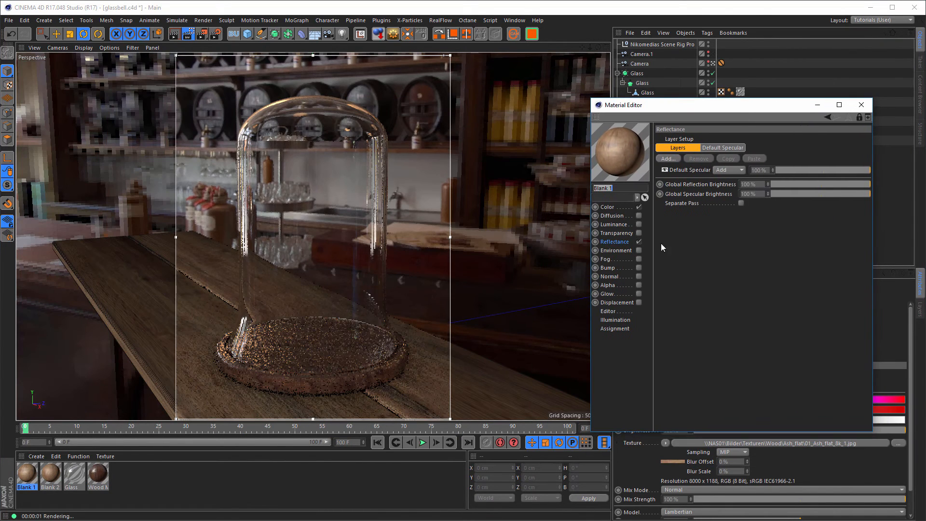
{"action": "left_click", "coordinate": [638, 276]}
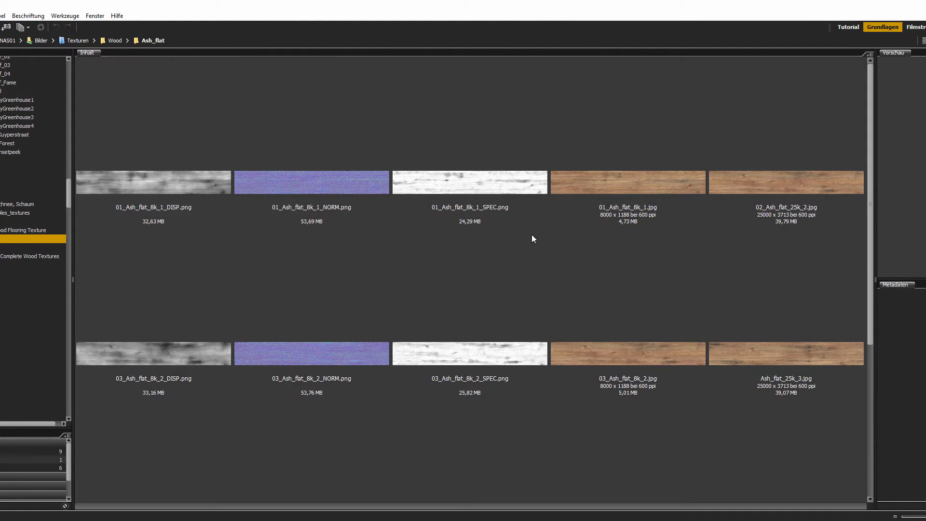
Load 01_Ash_flat_8k_1_NORM.png as the normal texture without copying it to the project, and set the normal strength to 10%.
{"action": "left_click", "coordinate": [295, 192]}
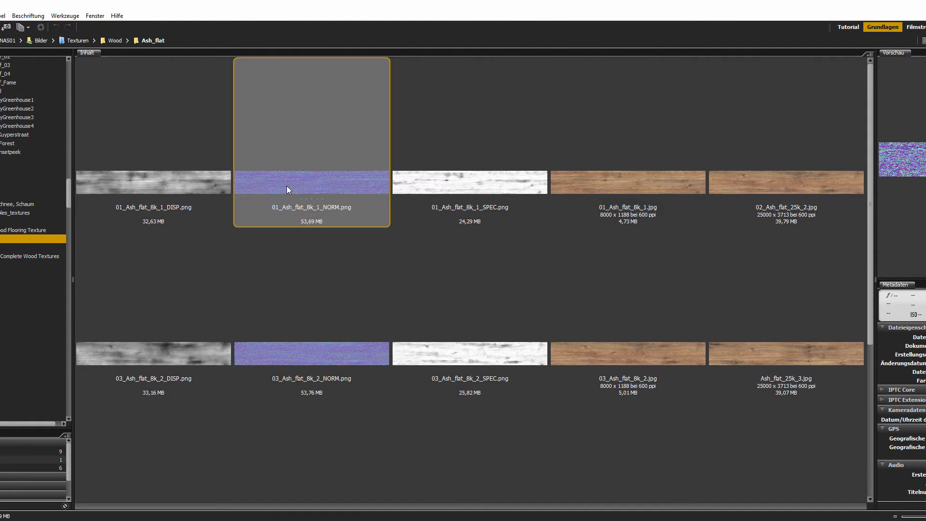
{"action": "left_click_drag", "start_coordinate": [287, 186], "coordinate": [313, 176]}
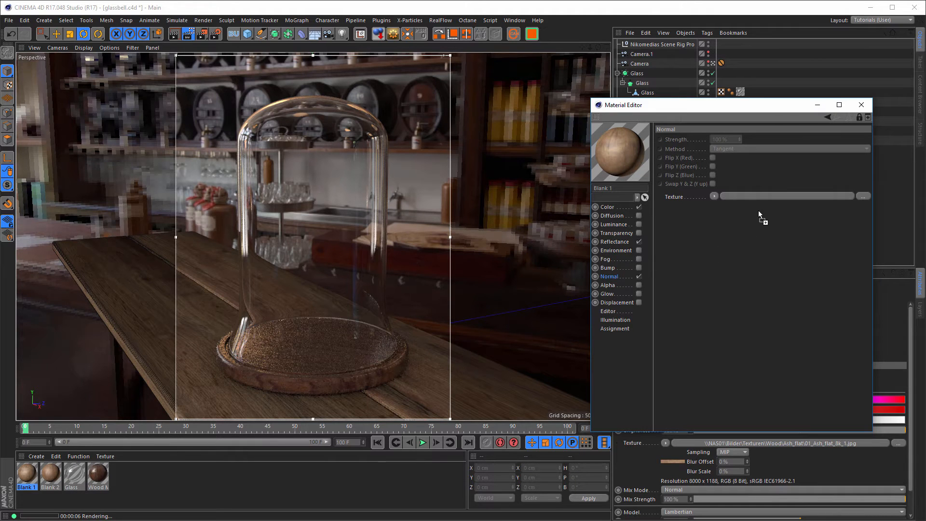
{"action": "left_click_drag", "start_coordinate": [754, 196], "coordinate": [754, 196]}
{"action": "left_click", "coordinate": [574, 302]}
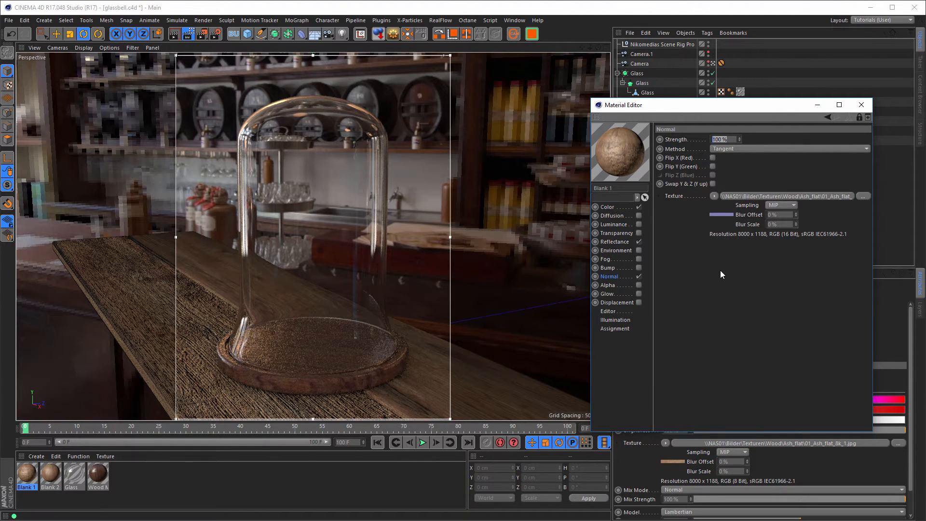
{"action": "type", "text": "10"}
{"action": "key", "text": "Return"}
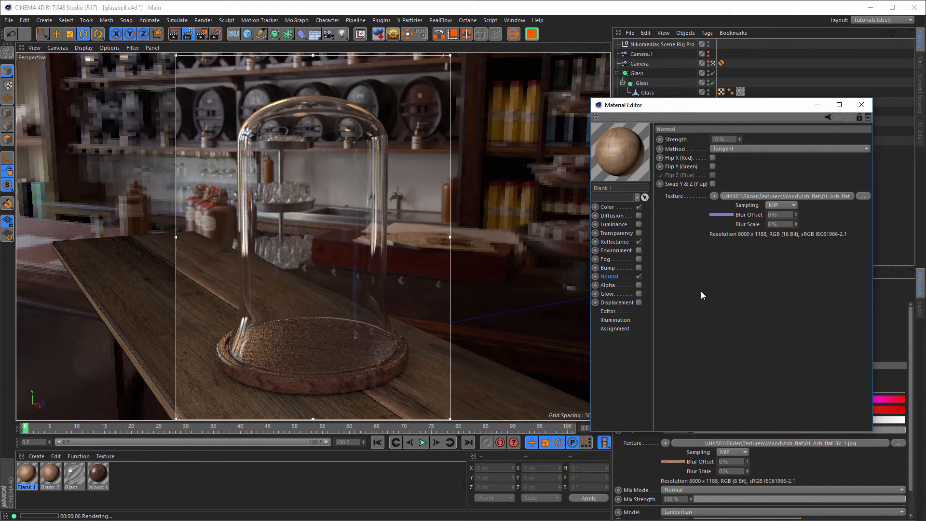
Remove the Default Specular layer from Blank 1's reflectance and add a GGX layer.
{"action": "left_click", "coordinate": [624, 242]}
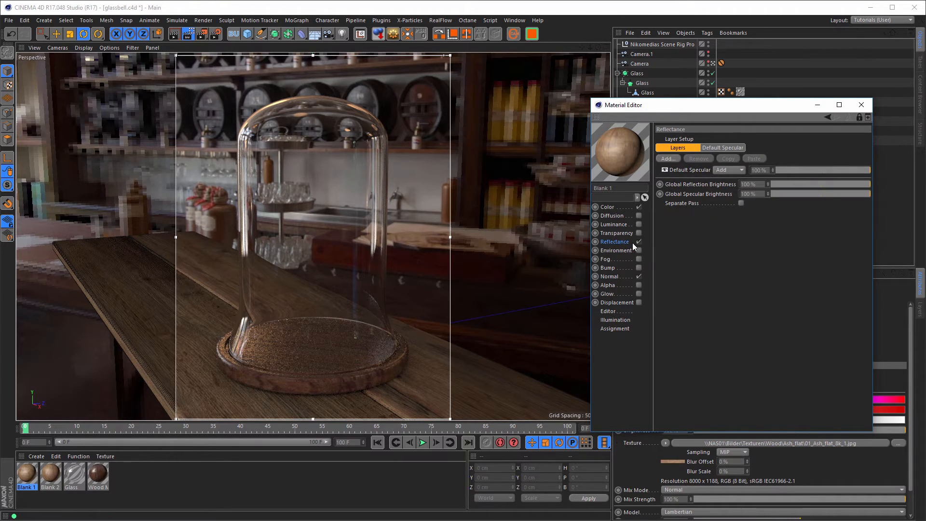
{"action": "left_click", "coordinate": [639, 242]}
{"action": "left_click", "coordinate": [692, 170]}
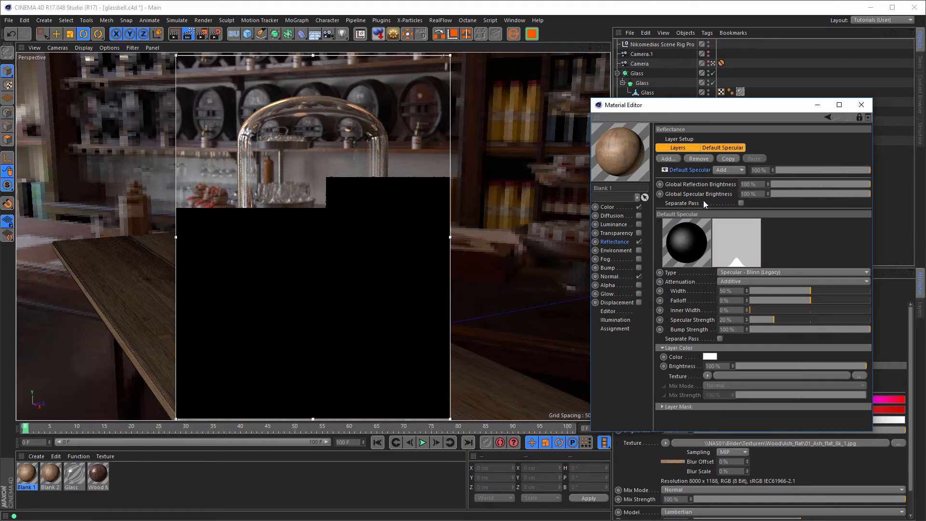
{"action": "key", "text": "Delete"}
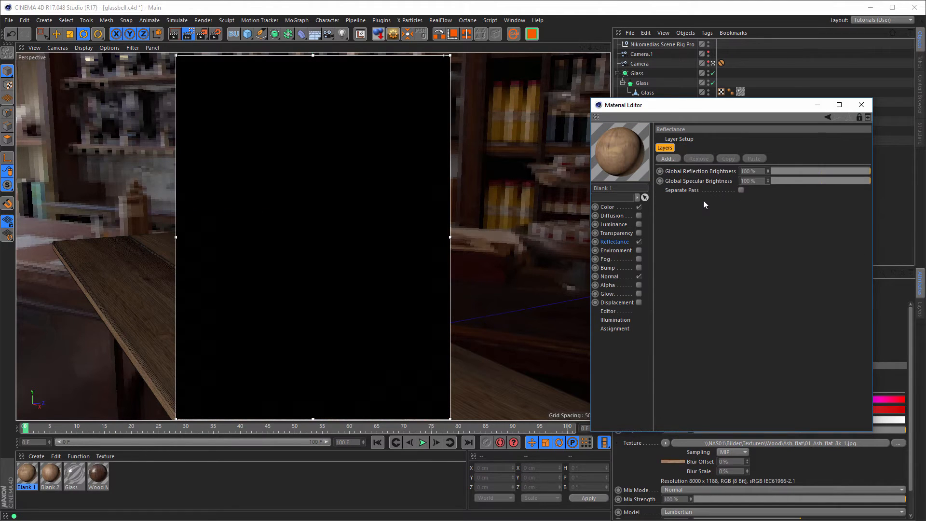
{"action": "left_click", "coordinate": [669, 160]}
{"action": "left_click", "coordinate": [708, 171]}
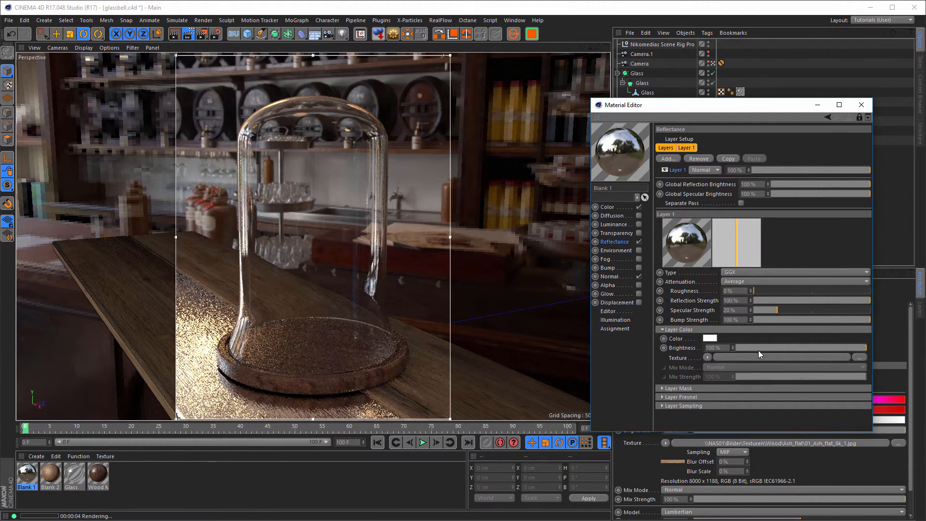
Load 01_Ash_flat_8k_1_SPEC.png as the layer mask texture of Blank 1's GGX layer without copying it to the project.
{"action": "left_click", "coordinate": [713, 398]}
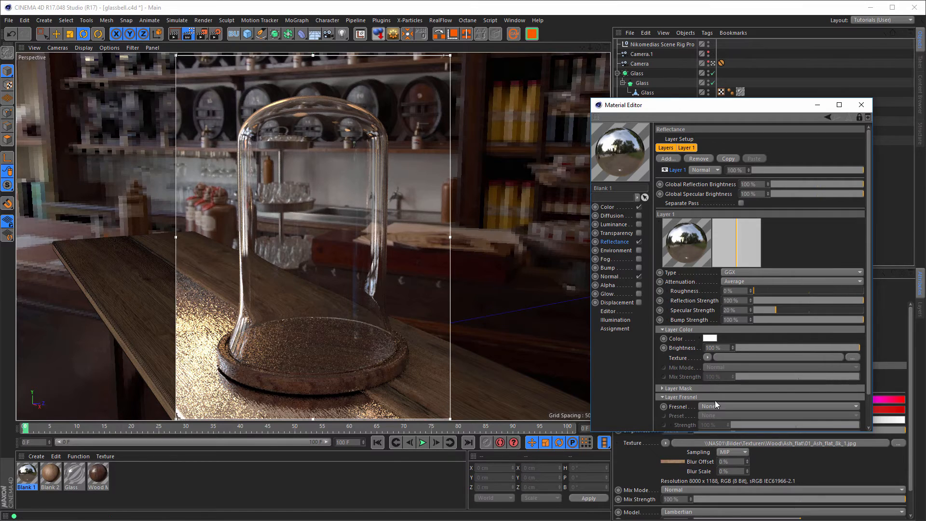
{"action": "left_click", "coordinate": [702, 396]}
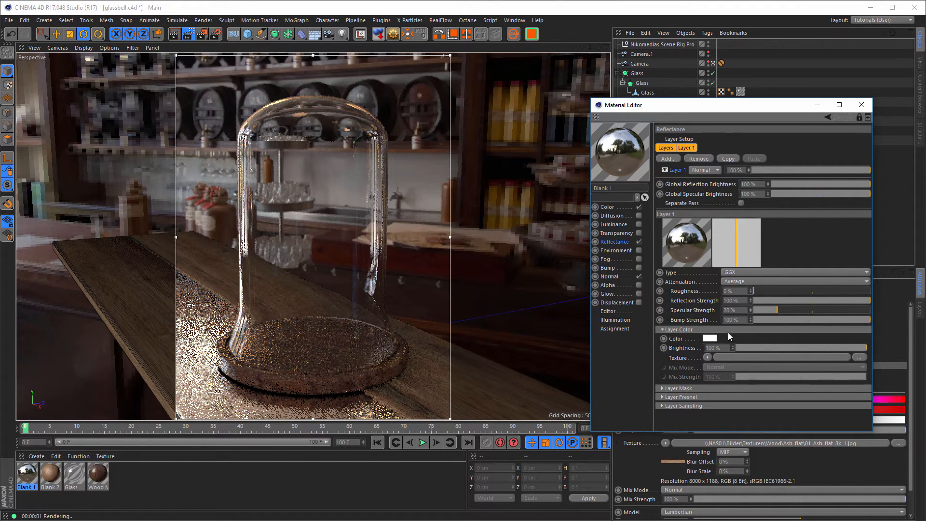
{"action": "left_click", "coordinate": [684, 330]}
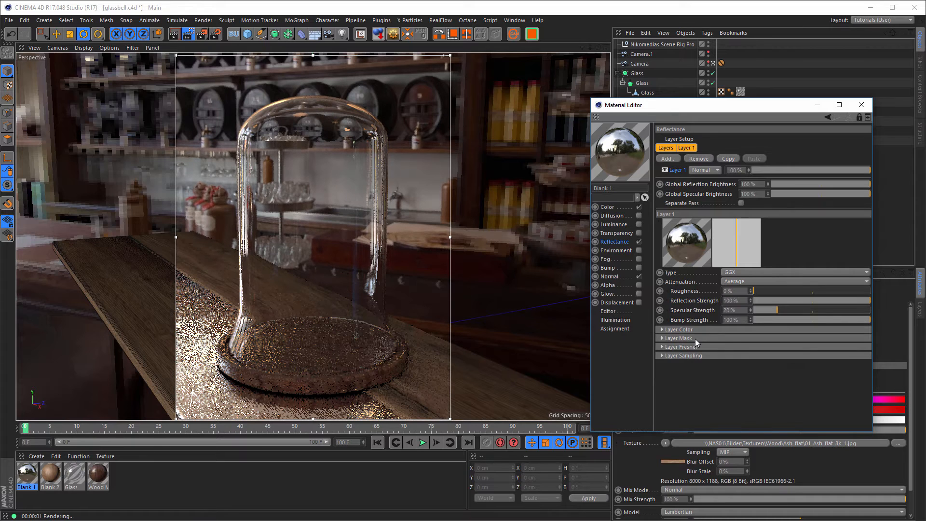
{"action": "left_click", "coordinate": [693, 335]}
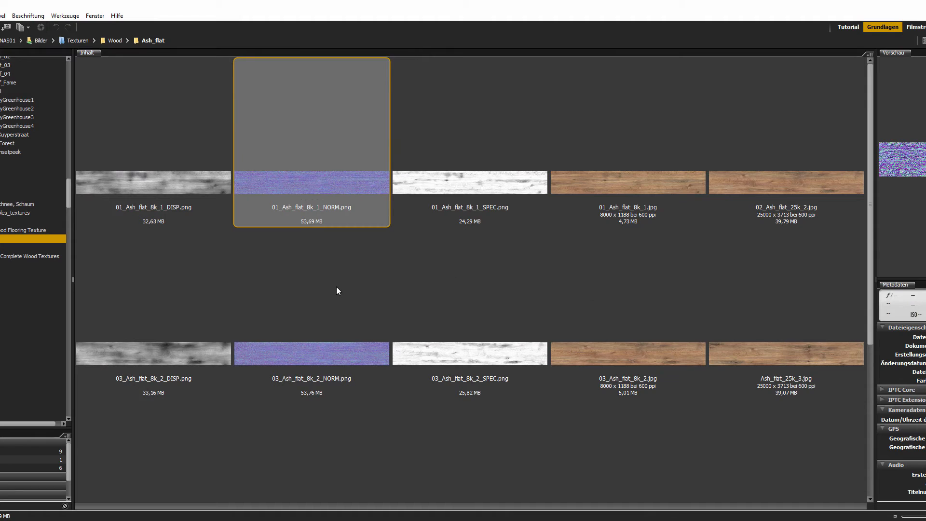
{"action": "left_click", "coordinate": [462, 212]}
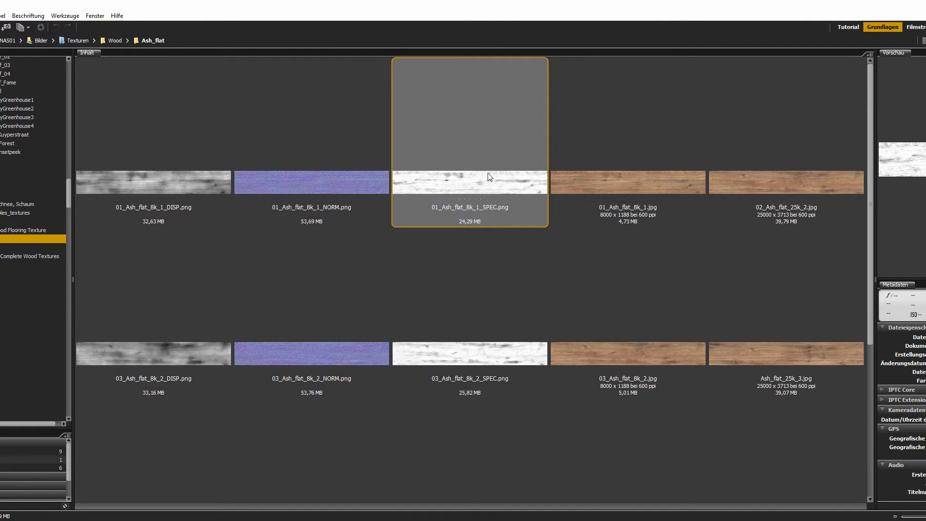
{"action": "left_click_drag", "start_coordinate": [444, 190], "coordinate": [444, 188]}
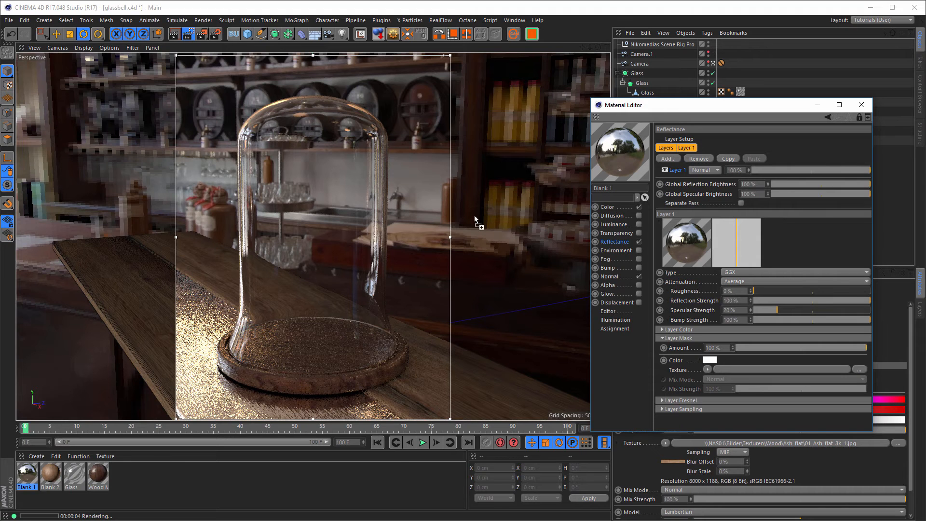
{"action": "left_click_drag", "start_coordinate": [625, 362], "coordinate": [736, 369]}
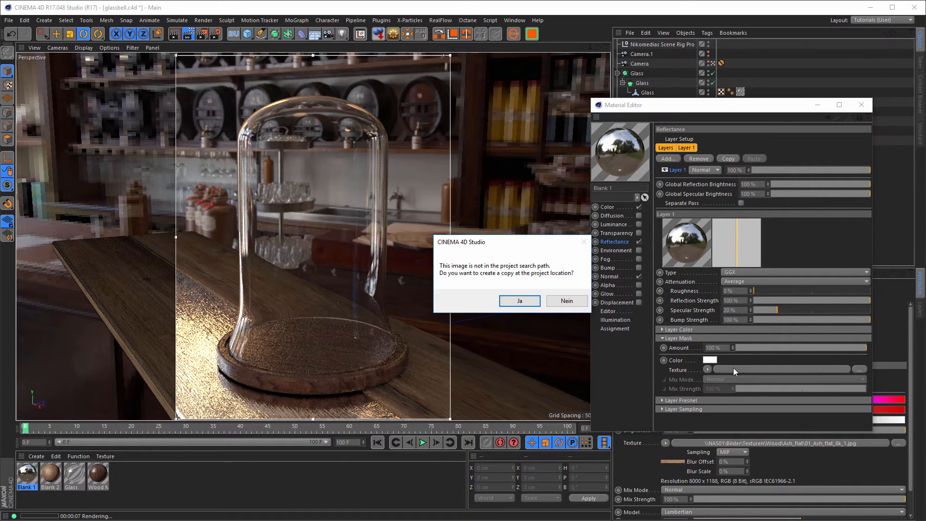
{"action": "left_click", "coordinate": [567, 301]}
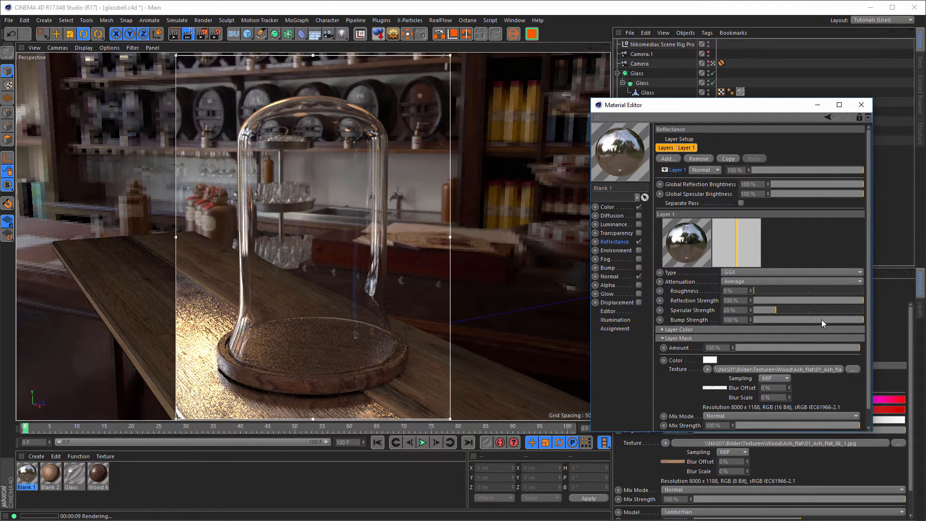
Set the GGX layer's Fresnel to Dielectric with the Oil (Vegetable) preset.
{"action": "scroll", "coordinate": [867, 281], "scroll_direction": "down", "scroll_amount": 2}
{"action": "left_click", "coordinate": [700, 421]}
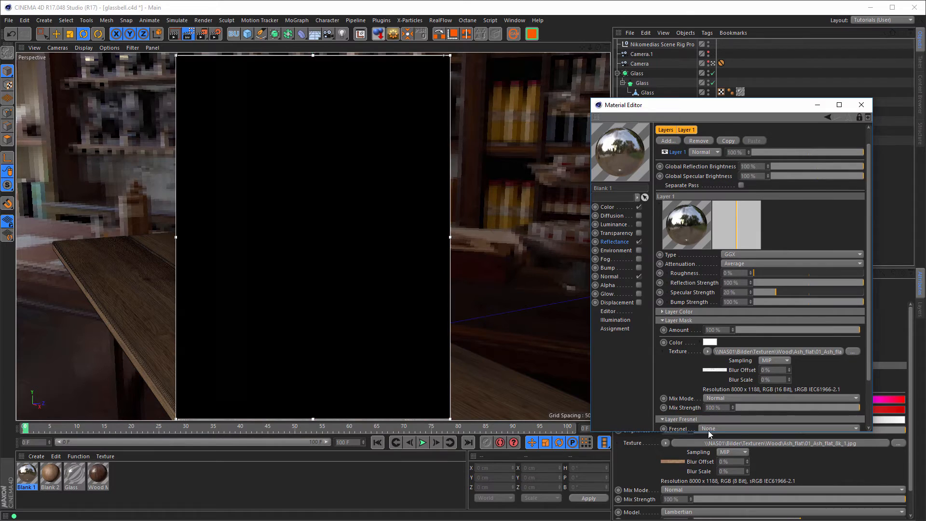
{"action": "left_click", "coordinate": [710, 428]}
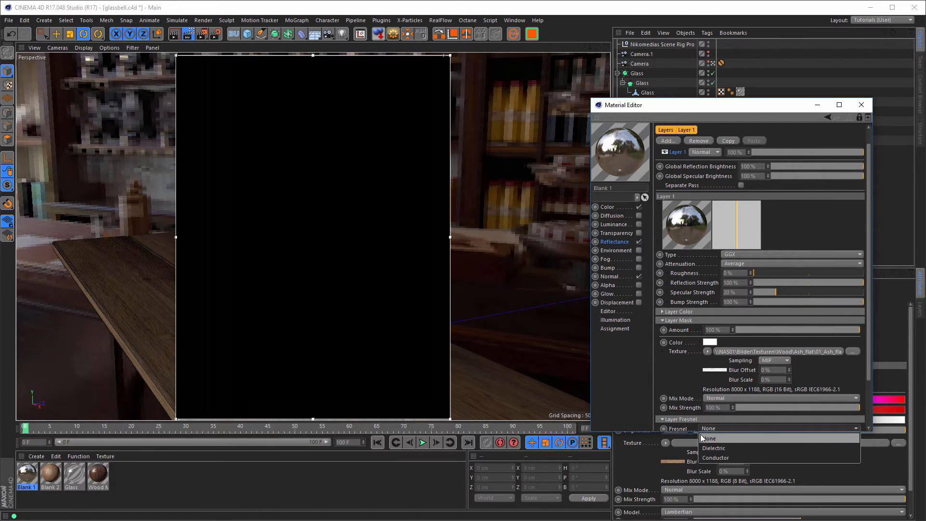
{"action": "left_click", "coordinate": [716, 448]}
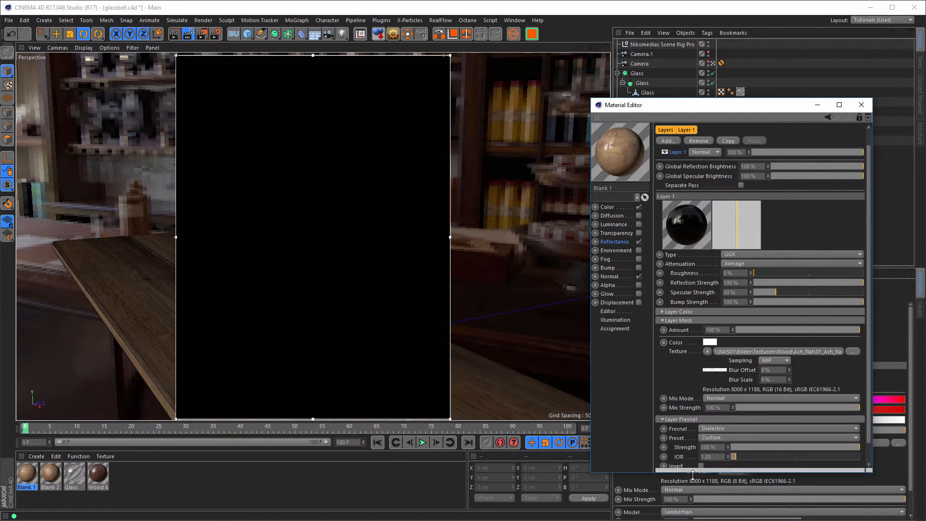
{"action": "left_click", "coordinate": [714, 437]}
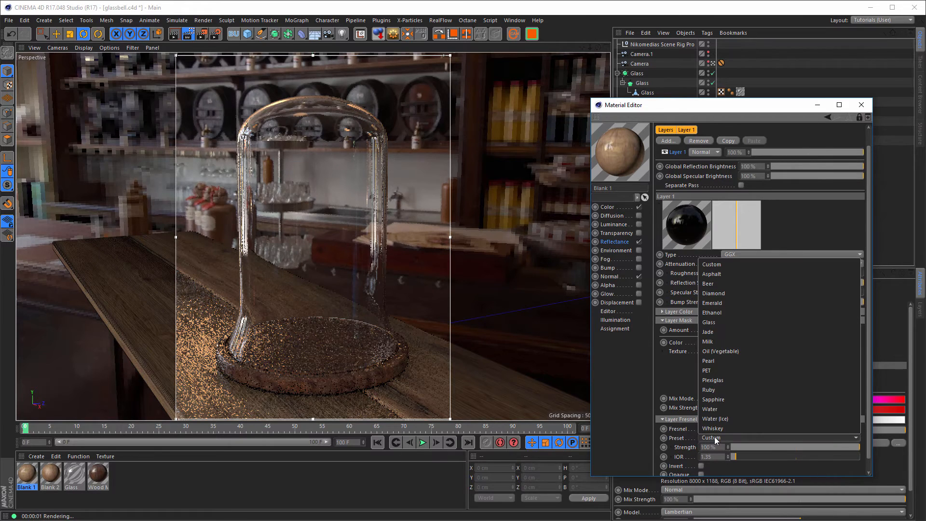
{"action": "left_click", "coordinate": [720, 351]}
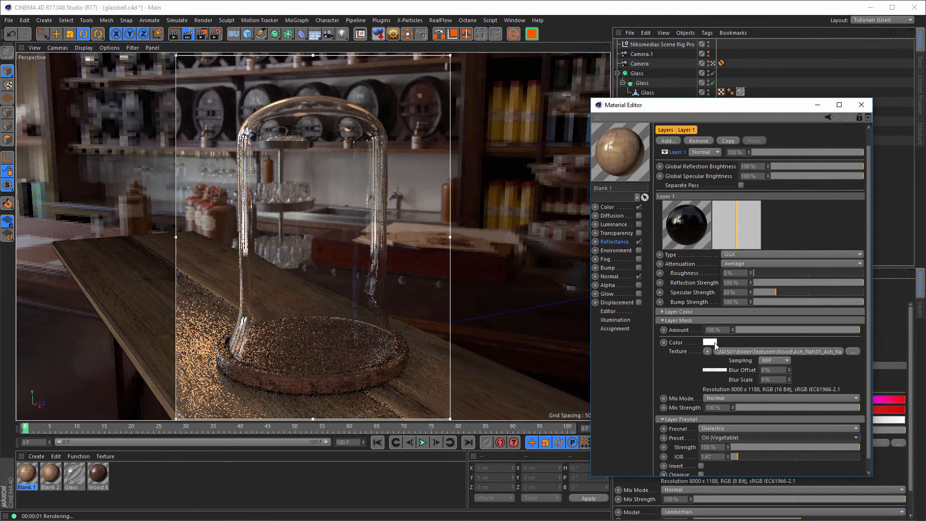
Clear the specular texture from the GGX layer's mask.
{"action": "left_click", "coordinate": [707, 352]}
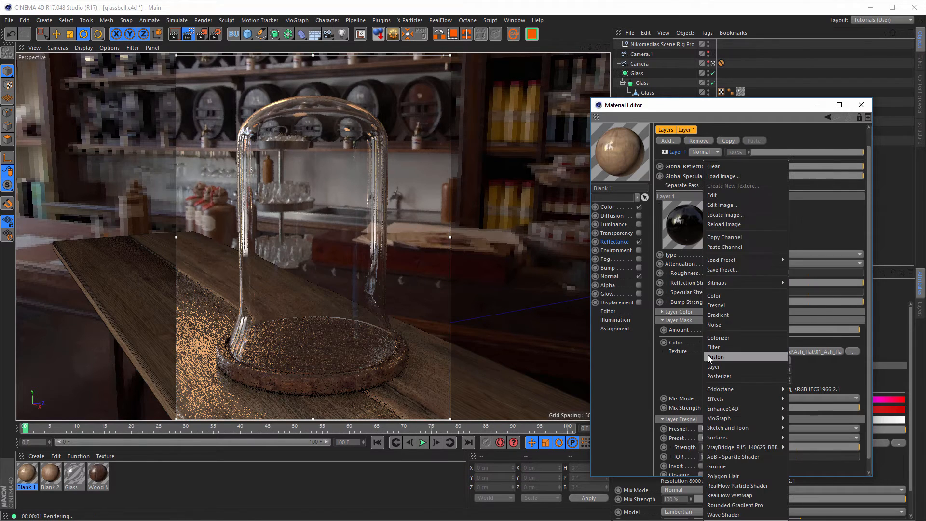
{"action": "left_click", "coordinate": [734, 167]}
{"action": "left_click", "coordinate": [675, 338]}
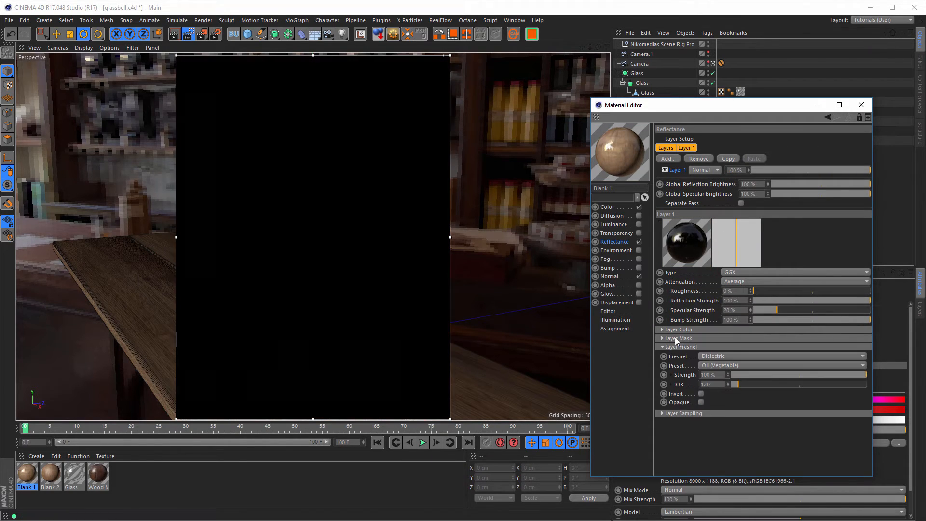
Load 01_Ash_flat_8k_1_SPEC.png as the GGX layer's color texture without copying it to the project.
{"action": "left_click", "coordinate": [680, 330]}
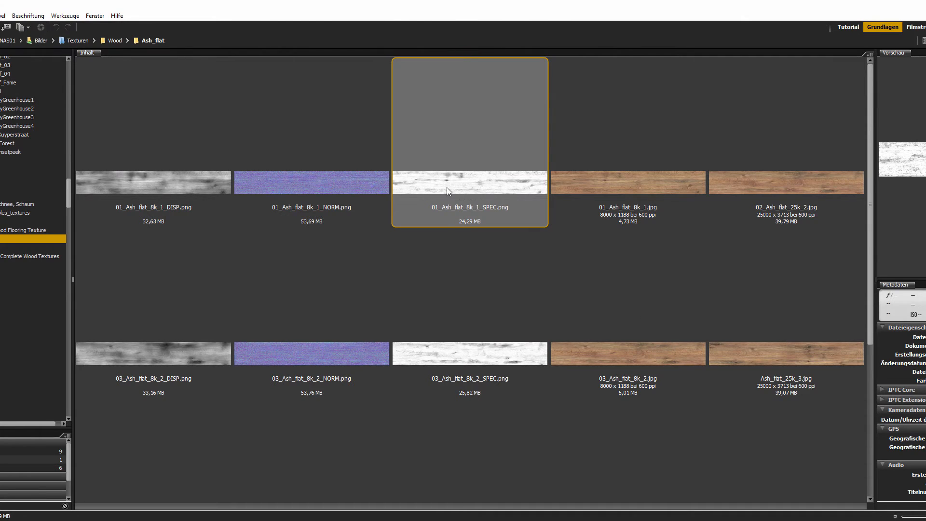
{"action": "key", "text": "alt+Tab"}
{"action": "left_click_drag", "start_coordinate": [446, 188], "coordinate": [747, 357]}
{"action": "left_click", "coordinate": [574, 302]}
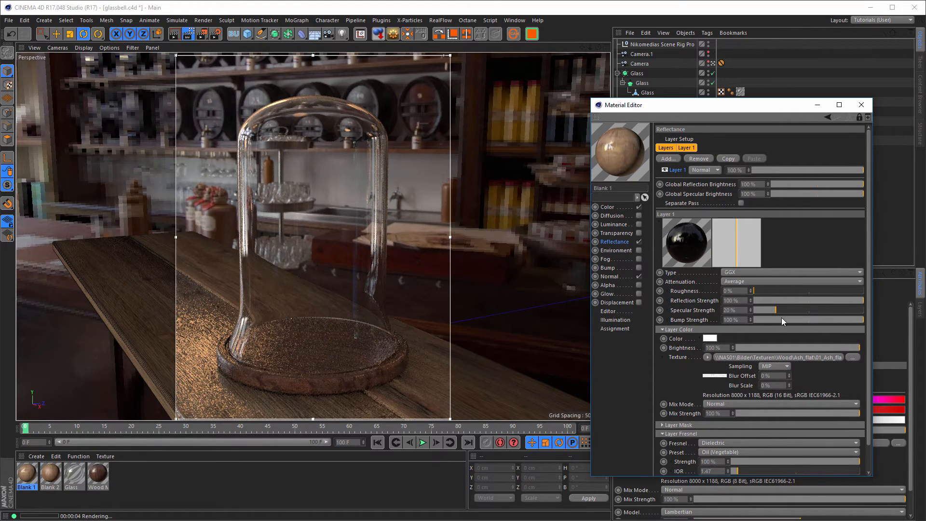
Set the GGX layer's bump and specular strength to 0%, reflection strength to 28%, and roughness to 16%.
{"action": "left_click_drag", "start_coordinate": [781, 317], "coordinate": [753, 311]}
{"action": "left_click_drag", "start_coordinate": [757, 301], "coordinate": [784, 300]}
{"action": "left_click", "coordinate": [769, 291]}
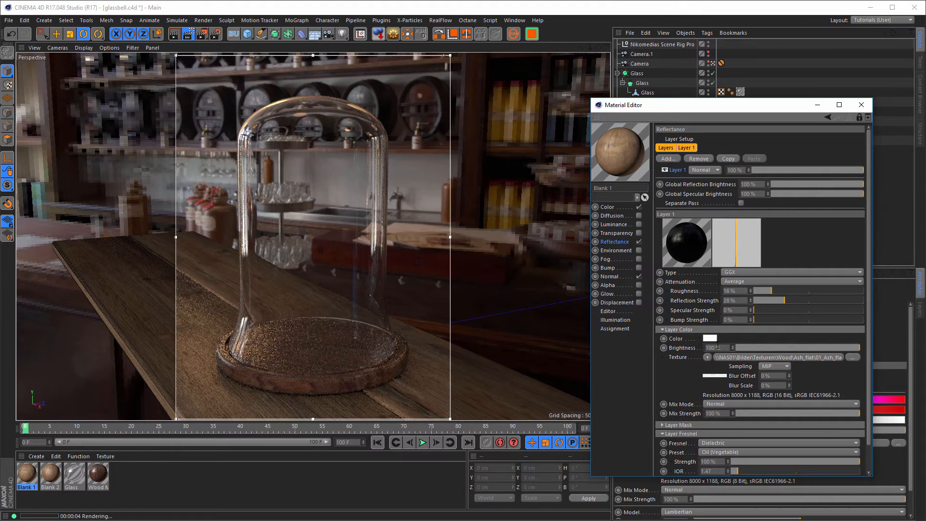
Clear the specular texture from the GGX layer's color.
{"action": "left_click", "coordinate": [707, 357]}
{"action": "left_click", "coordinate": [738, 176]}
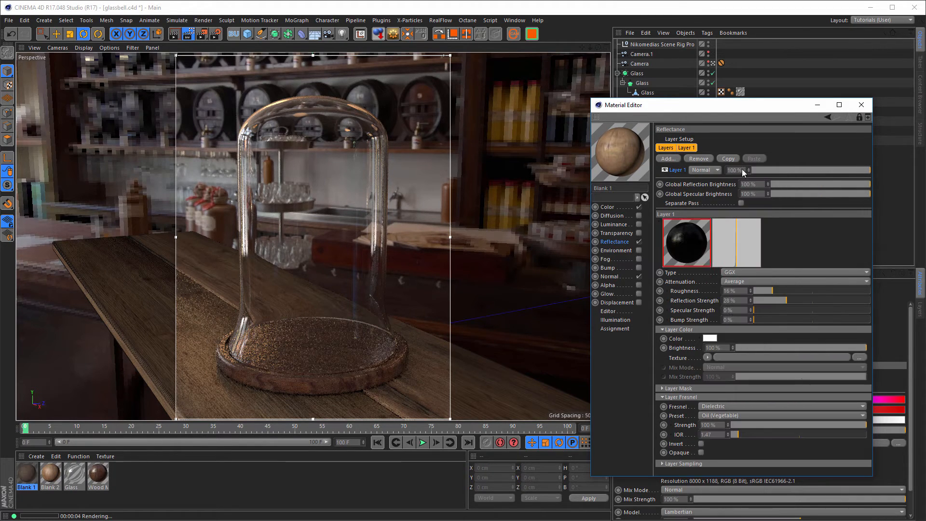
{"action": "left_click", "coordinate": [714, 329]}
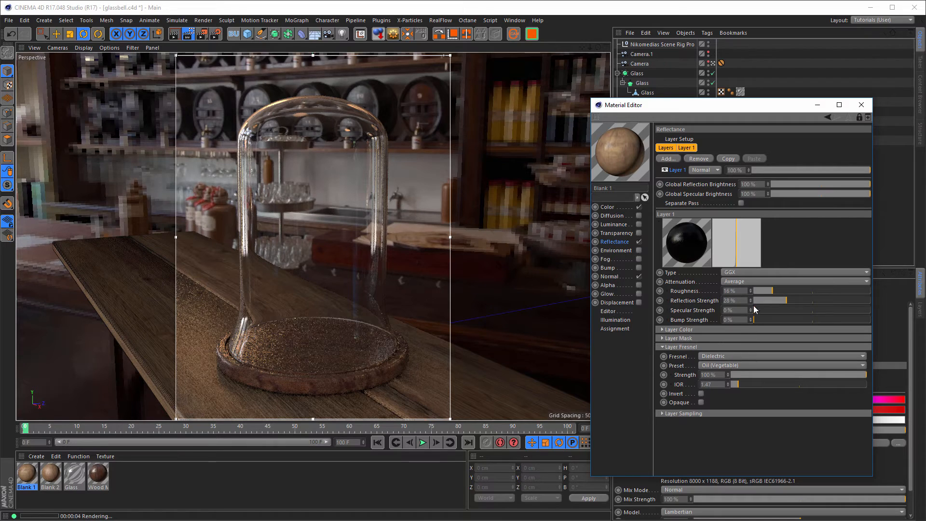
Set the GGX layer's reflection strength to 12% and finish editing Blank 1.
{"action": "left_click_drag", "start_coordinate": [773, 299], "coordinate": [762, 301]}
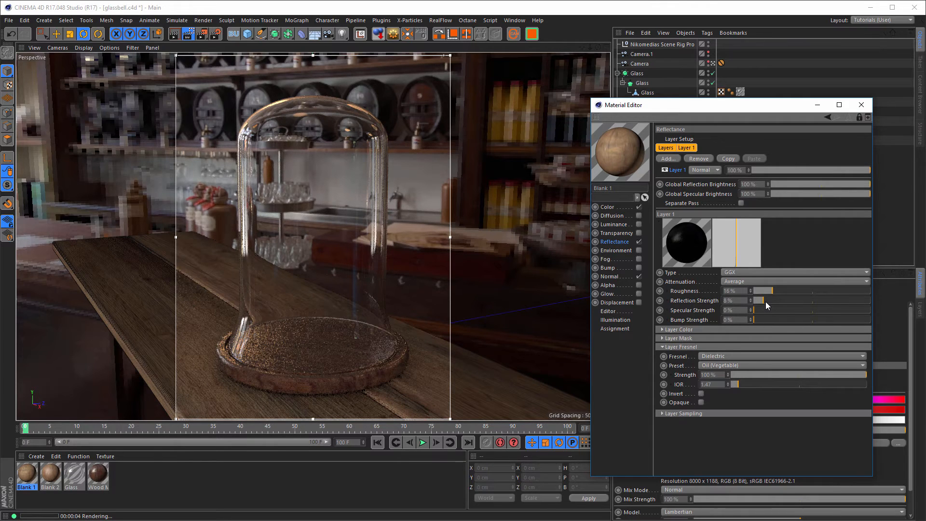
{"action": "left_click_drag", "start_coordinate": [767, 302], "coordinate": [768, 302]}
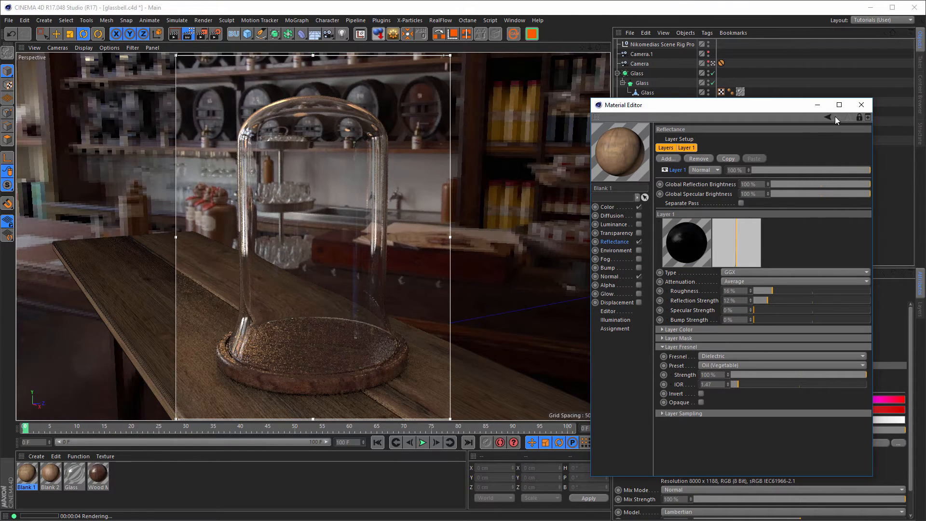
{"action": "left_click", "coordinate": [861, 105]}
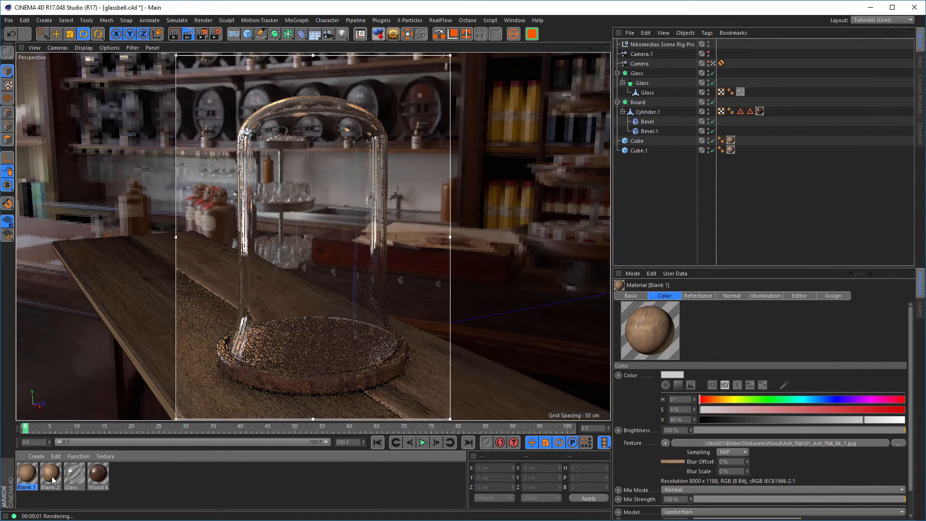
Replace the old Blank 2 material with a duplicate of Blank 1 and name the copy Blank 2.
{"action": "left_click", "coordinate": [50, 473]}
{"action": "key", "text": "Delete"}
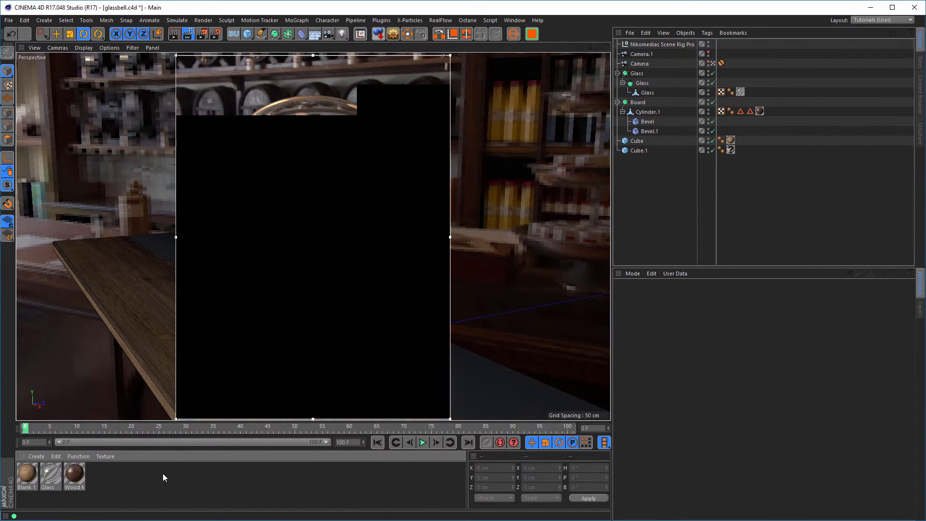
{"action": "left_click_drag", "start_coordinate": [24, 471], "coordinate": [102, 472], "text": "ctrl"}
{"action": "double_click", "coordinate": [99, 477]}
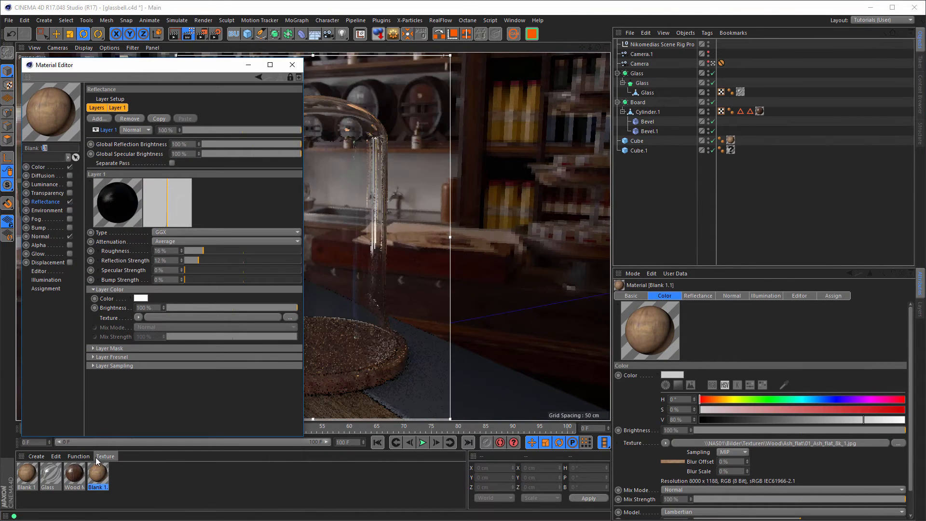
{"action": "type", "text": "2"}
{"action": "key", "text": "Return"}
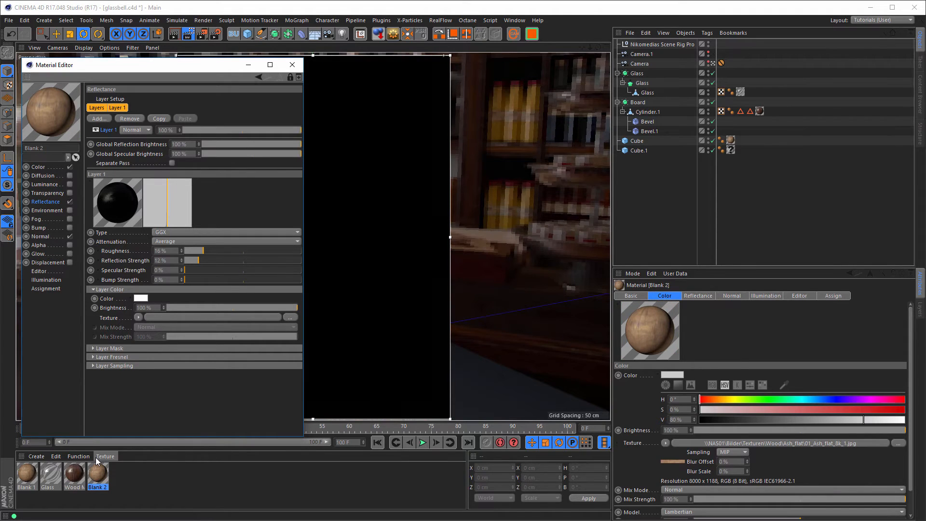
Load 03_Ash_flat_8k_2_NORM.png as Blank 2's normal texture without copying it to the project.
{"action": "left_click_drag", "start_coordinate": [199, 70], "coordinate": [269, 83]}
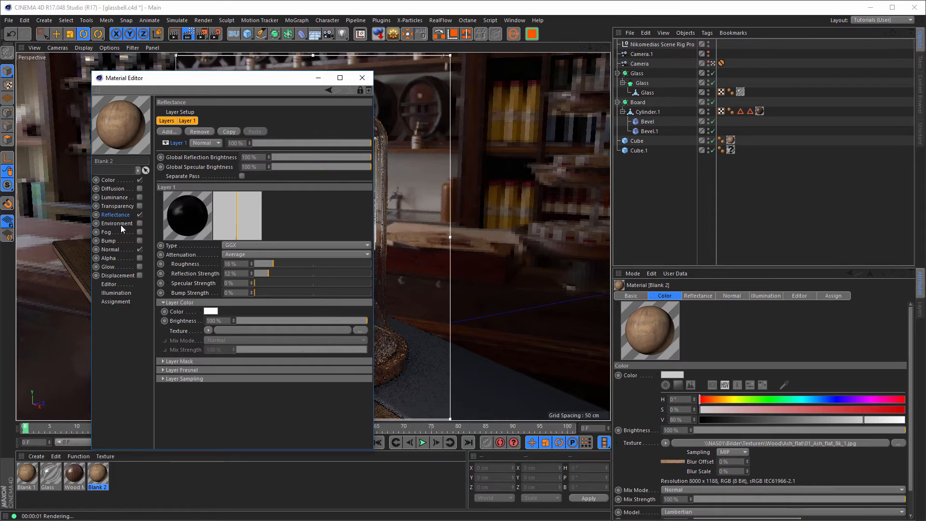
{"action": "left_click", "coordinate": [123, 250]}
{"action": "key", "text": "alt+Tab"}
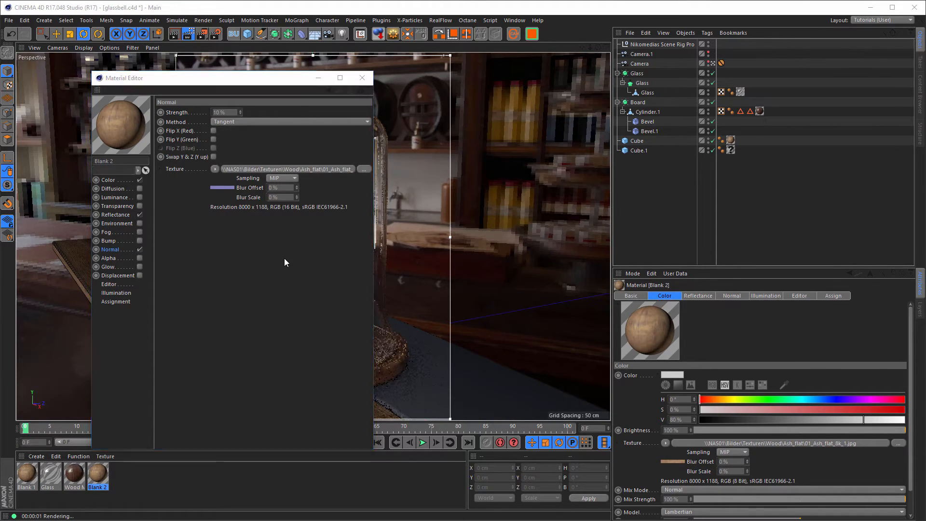
{"action": "left_click", "coordinate": [328, 358]}
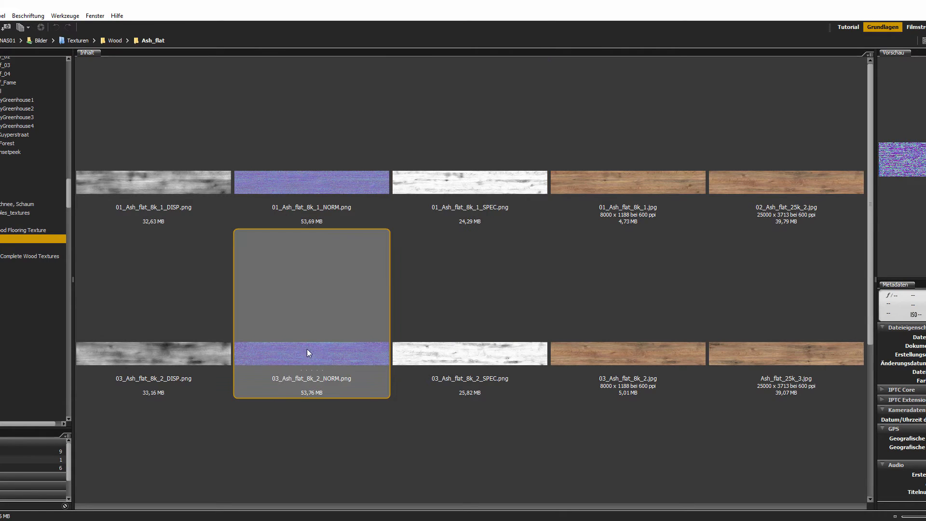
{"action": "key", "text": "alt+Tab"}
{"action": "left_click_drag", "start_coordinate": [306, 349], "coordinate": [267, 167]}
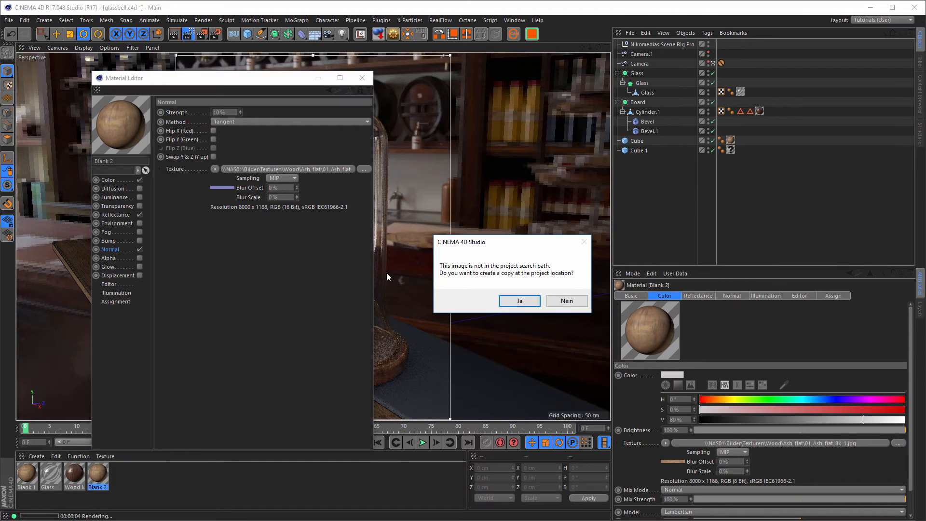
{"action": "left_click", "coordinate": [563, 302]}
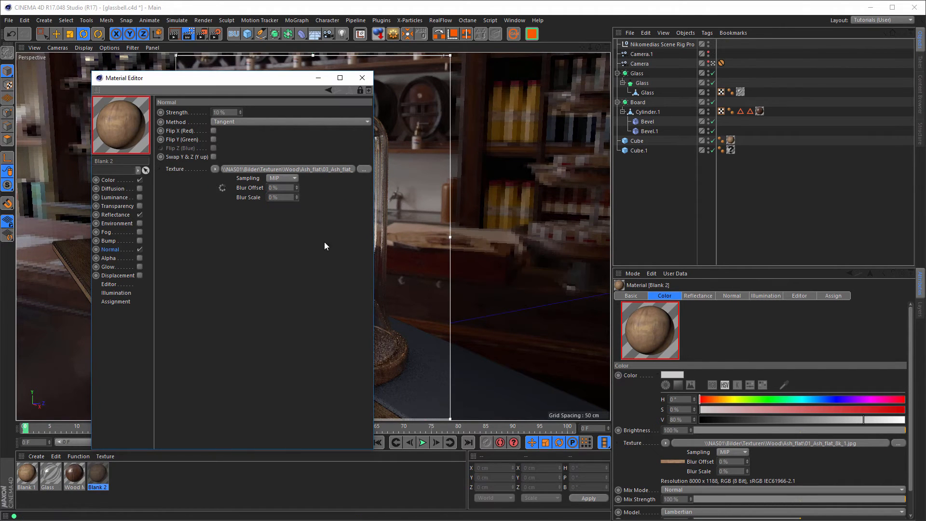
Assign Blank 2 to Cube.1's empty texture tag and turn off the interactive render region.
{"action": "left_click_drag", "start_coordinate": [104, 476], "coordinate": [731, 150]}
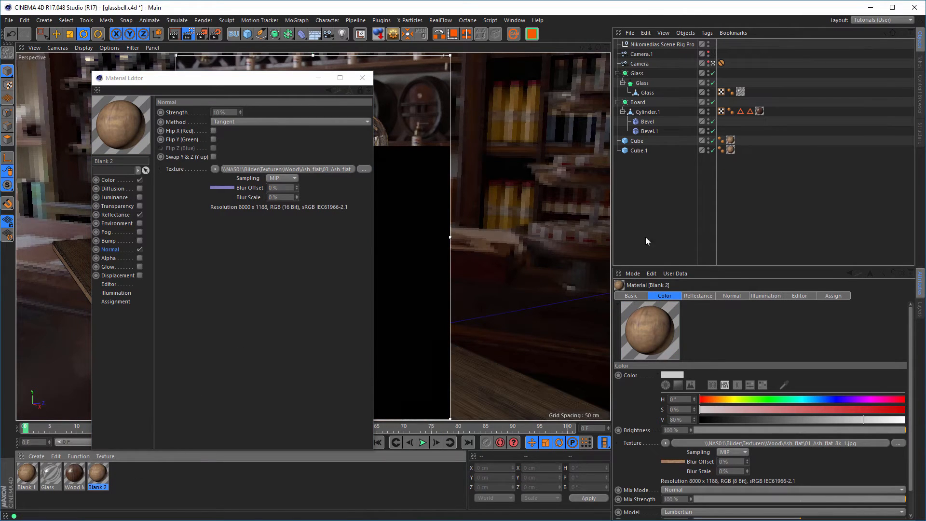
{"action": "left_click", "coordinate": [362, 77]}
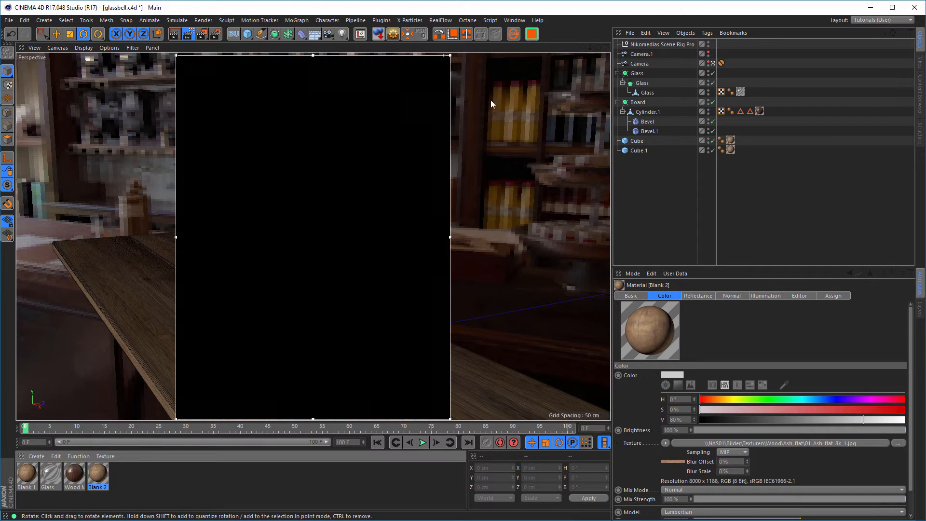
{"action": "left_click", "coordinate": [188, 34]}
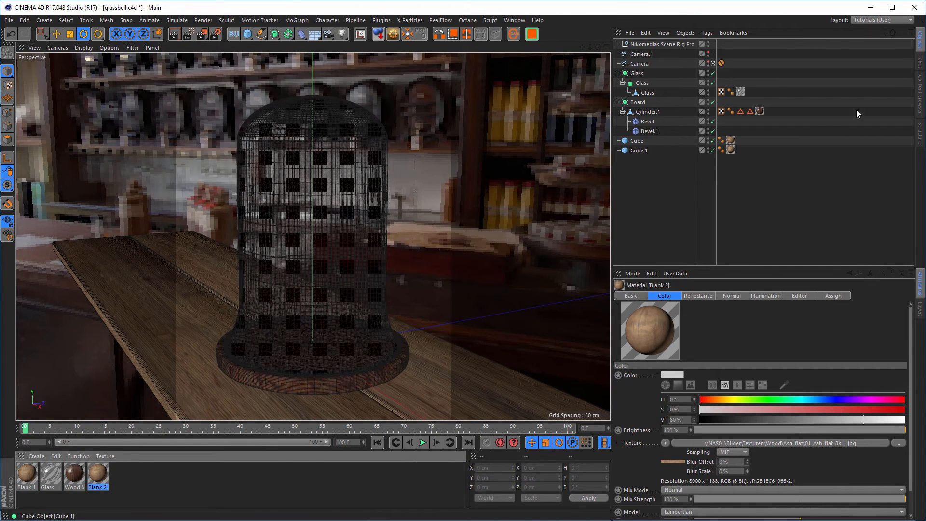
Load Rolleiflex.c4d from the GSG Models library into the scene and place its objects at the top of the hierarchy.
{"action": "left_click", "coordinate": [921, 94]}
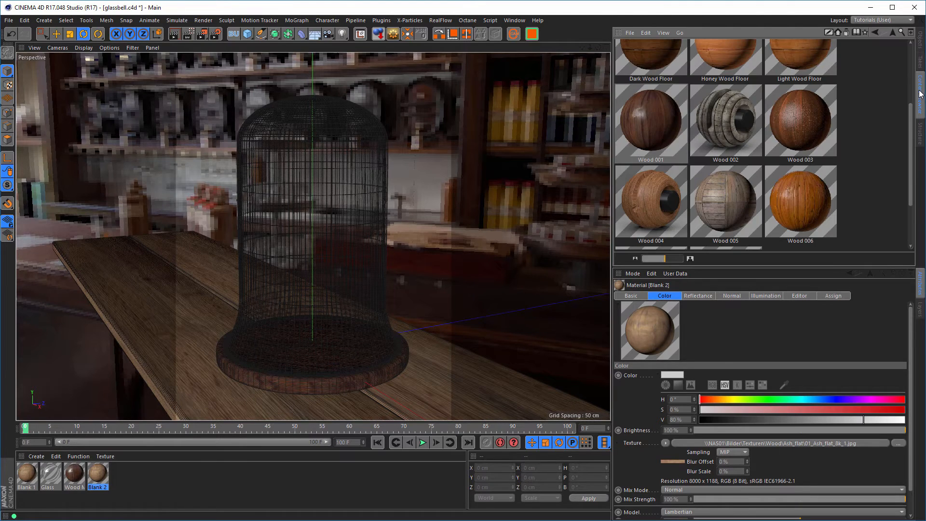
{"action": "left_click", "coordinate": [863, 31]}
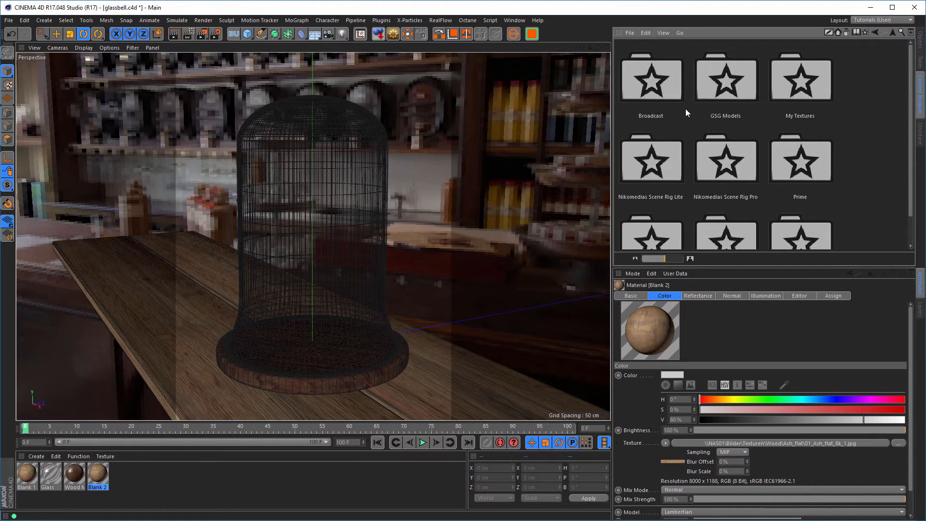
{"action": "double_click", "coordinate": [733, 86]}
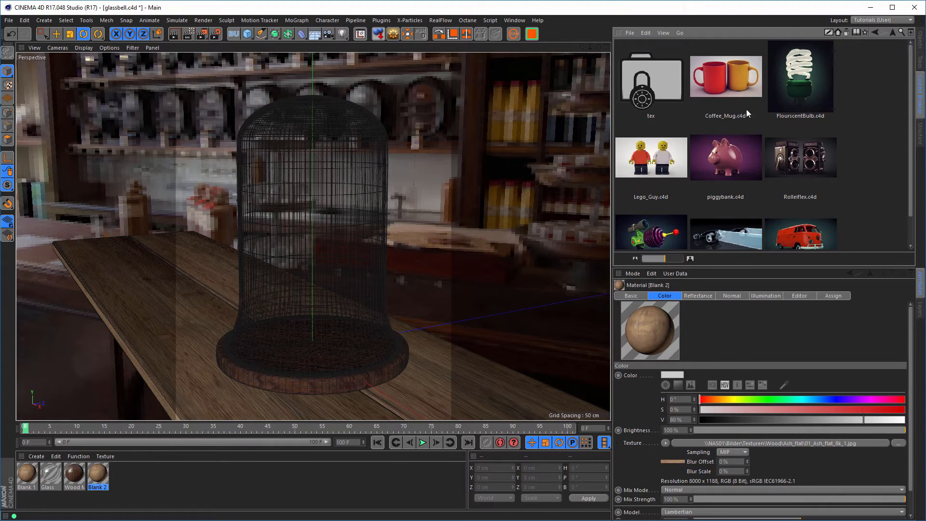
{"action": "mouse_move", "coordinate": [910, 80]}
{"action": "left_mouse_down"}
{"action": "mouse_move", "coordinate": [903, 113]}
{"action": "mouse_move", "coordinate": [901, 74]}
{"action": "left_mouse_up"}
{"action": "left_click", "coordinate": [920, 43]}
{"action": "left_click_drag", "start_coordinate": [689, 201], "coordinate": [653, 221]}
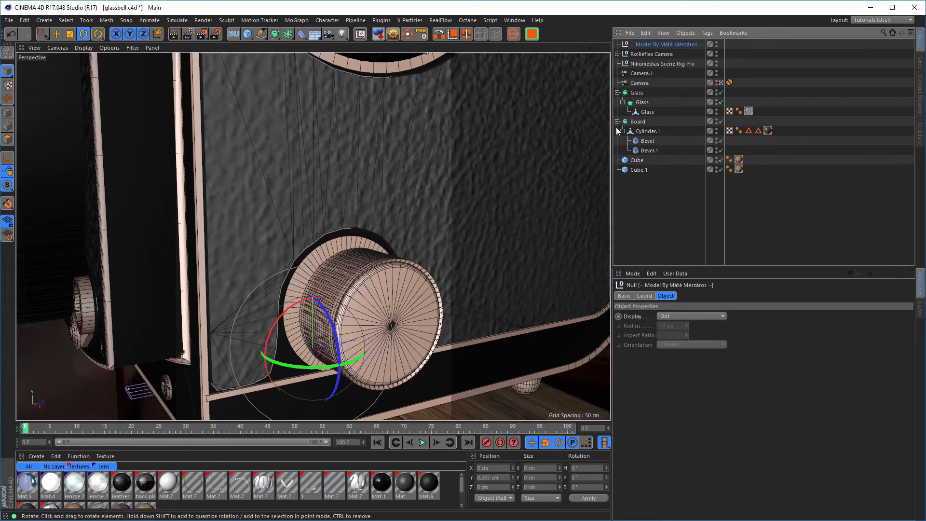
Viewing through Camera.1, scale the Rollieflex Camera model down uniformly until it fits inside the glass bell.
{"action": "left_click", "coordinate": [721, 72]}
{"action": "left_click_drag", "start_coordinate": [396, 231], "coordinate": [360, 317], "text": "alt"}
{"action": "middle_click_drag", "start_coordinate": [365, 273], "coordinate": [352, 290], "text": "alt"}
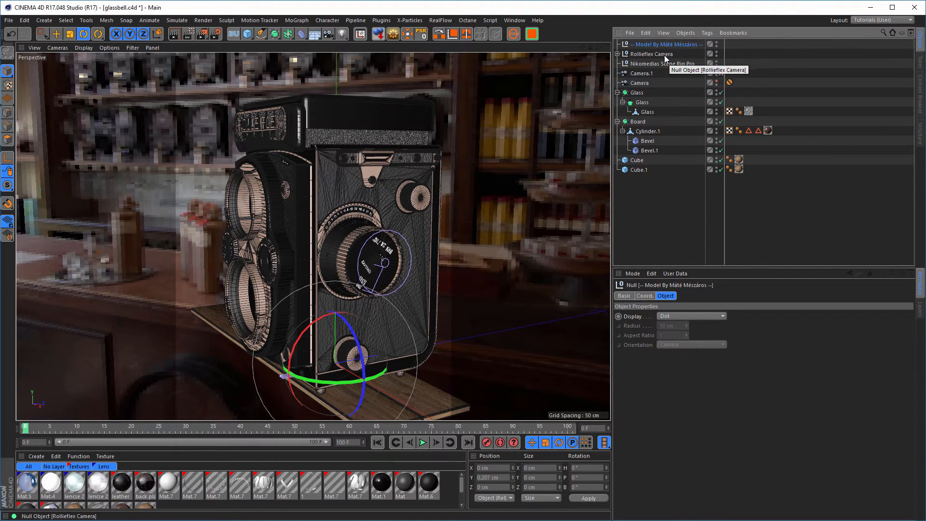
{"action": "left_click", "coordinate": [649, 54]}
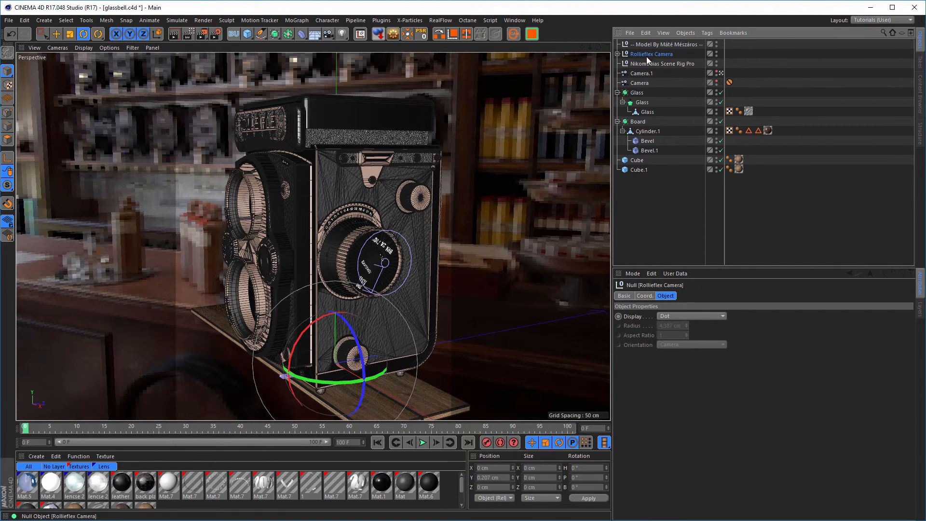
{"action": "key", "text": "t"}
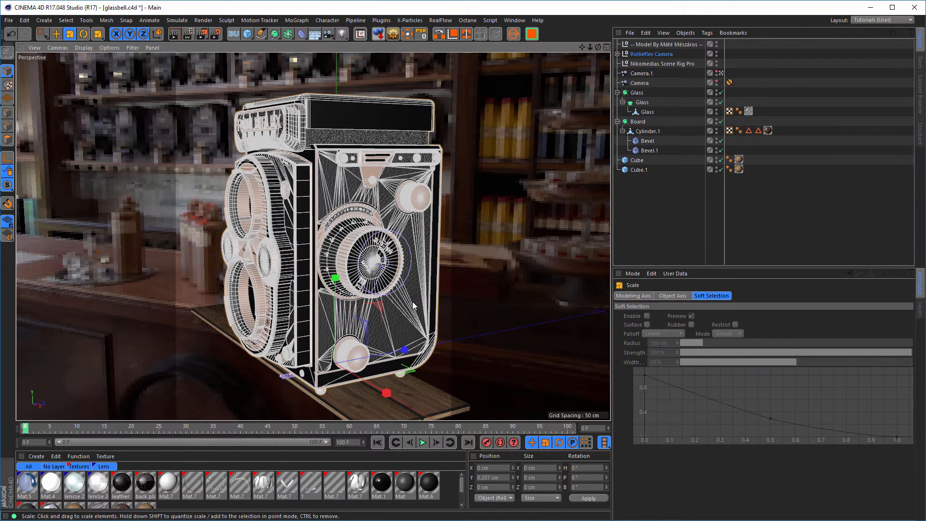
{"action": "left_click_drag", "start_coordinate": [413, 302], "coordinate": [276, 352]}
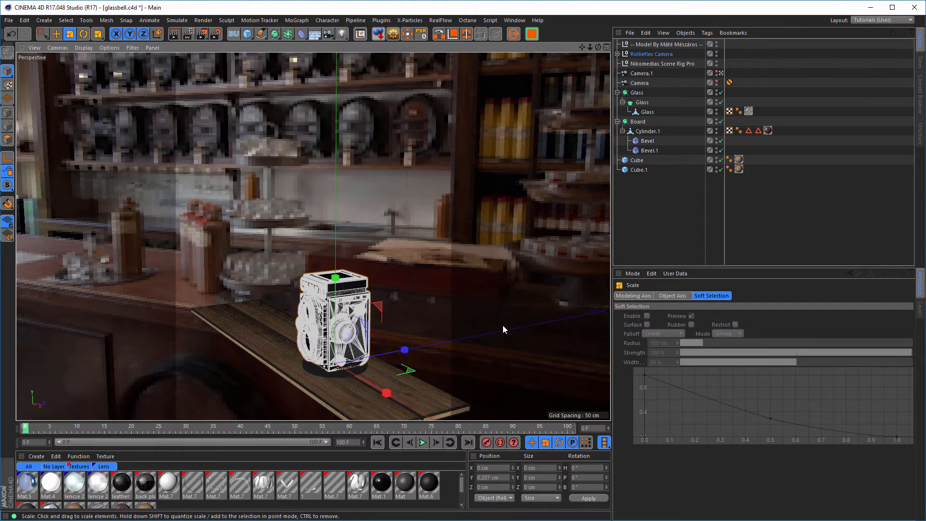
{"action": "left_click", "coordinate": [433, 323]}
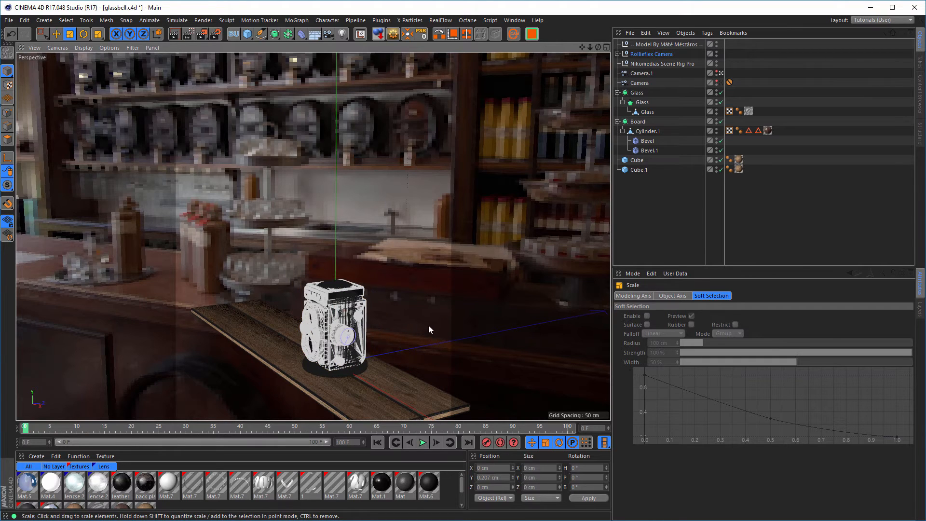
{"action": "left_click", "coordinate": [380, 342]}
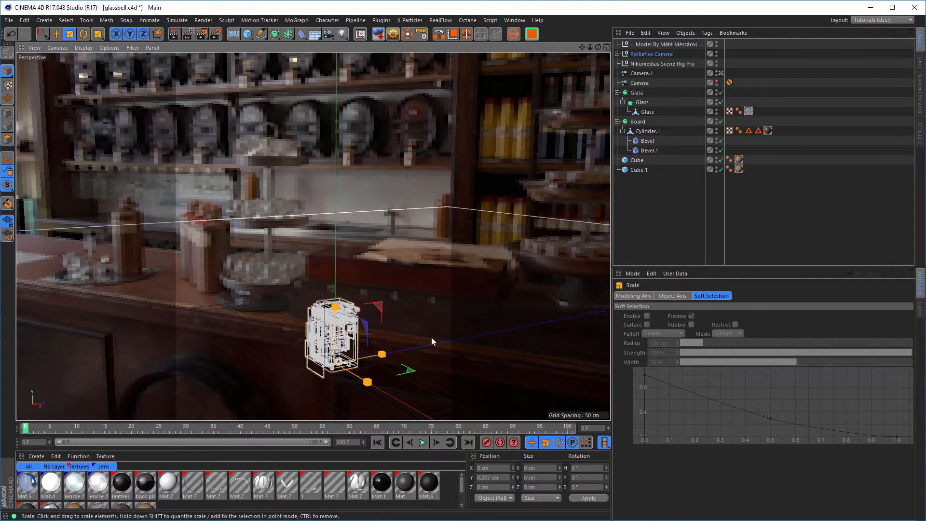
{"action": "left_click_drag", "start_coordinate": [431, 338], "coordinate": [458, 332]}
{"action": "right_click_drag", "start_coordinate": [354, 352], "coordinate": [446, 275], "text": "alt"}
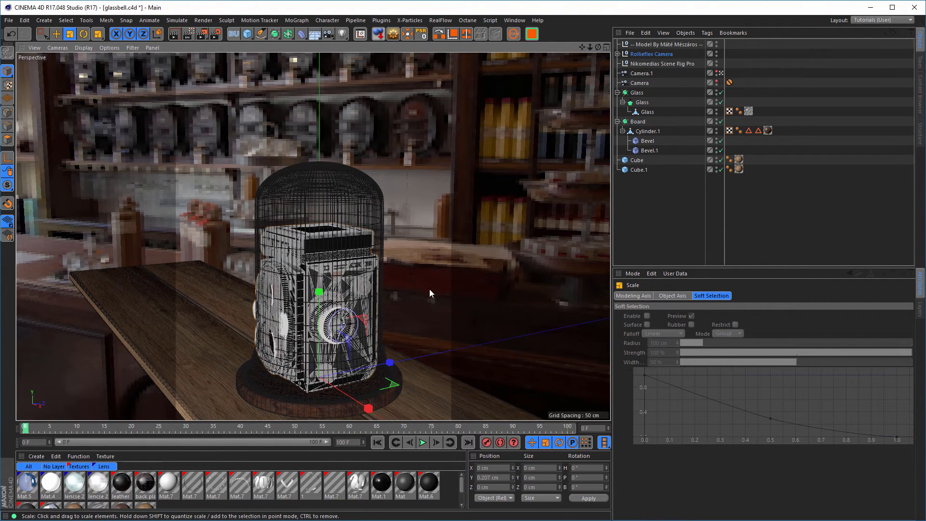
{"action": "left_click", "coordinate": [429, 290]}
{"action": "left_click_drag", "start_coordinate": [409, 305], "coordinate": [446, 311]}
In the Right view, raise the Rollieflex Camera to Y 1.979 cm so it stands on the round wooden board.
{"action": "middle_click", "coordinate": [446, 311]}
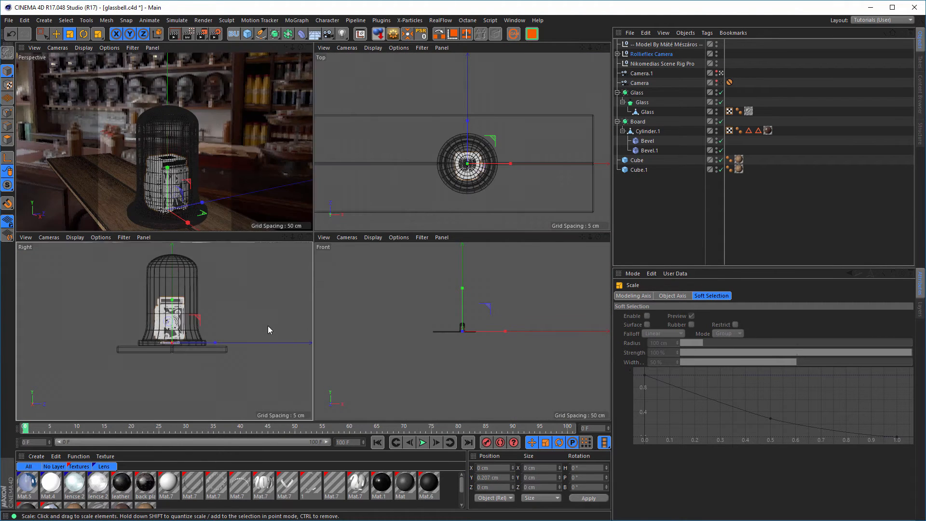
{"action": "middle_click", "coordinate": [269, 327]}
{"action": "scroll", "coordinate": [352, 223], "scroll_direction": "up", "scroll_amount": 6}
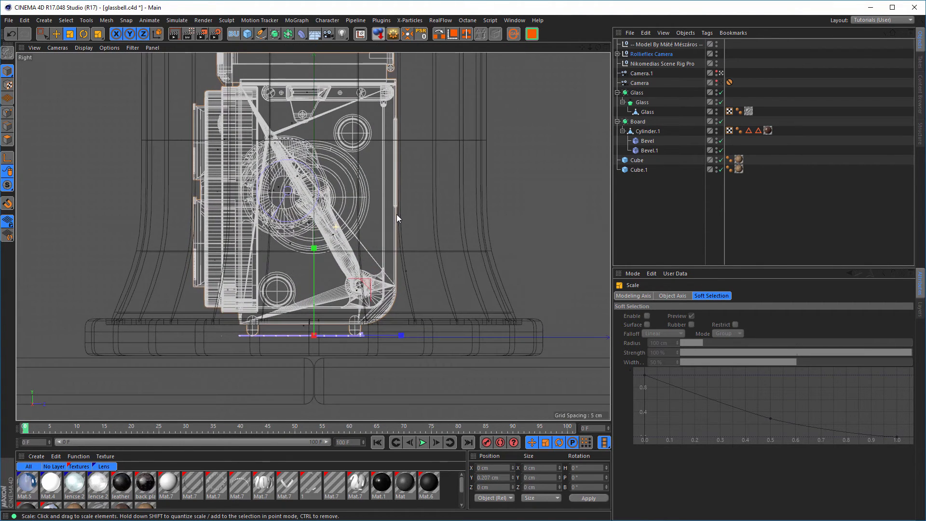
{"action": "key", "text": "r"}
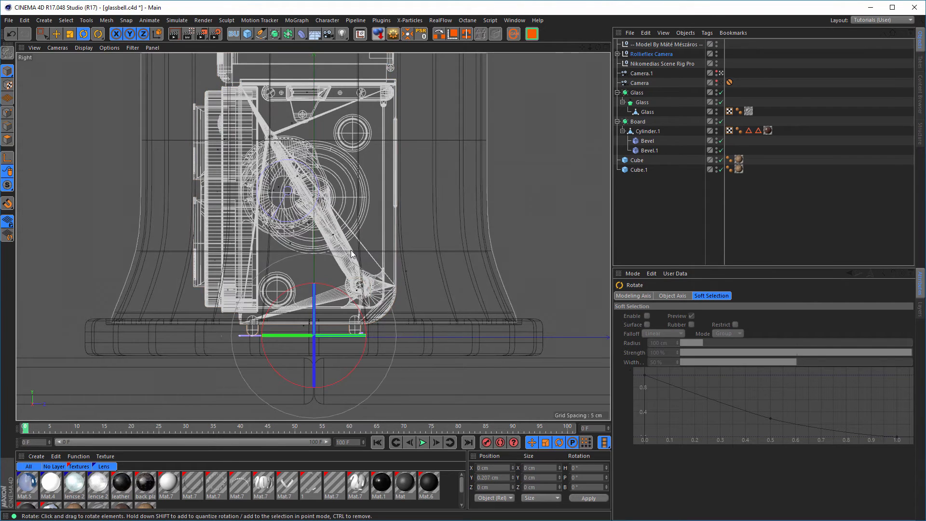
{"action": "key", "text": "e"}
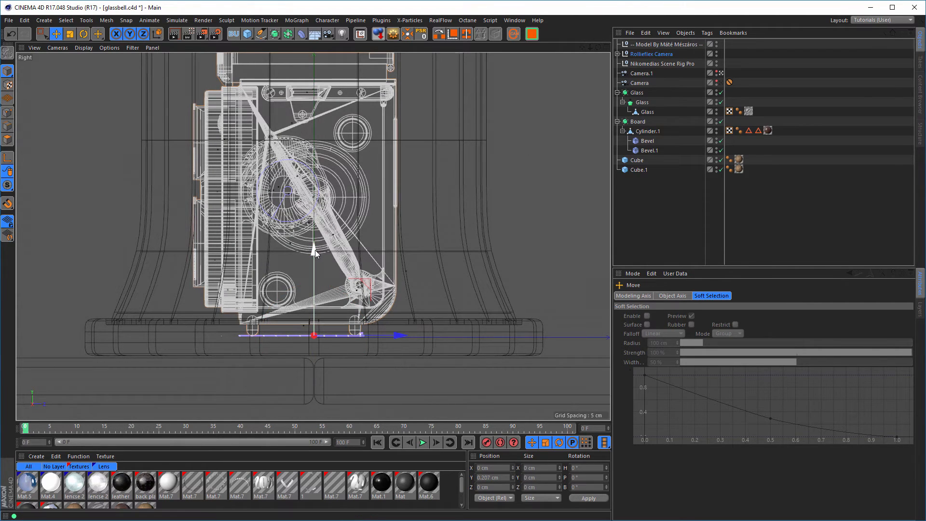
{"action": "left_click_drag", "start_coordinate": [316, 248], "coordinate": [319, 234]}
{"action": "middle_click", "coordinate": [419, 243]}
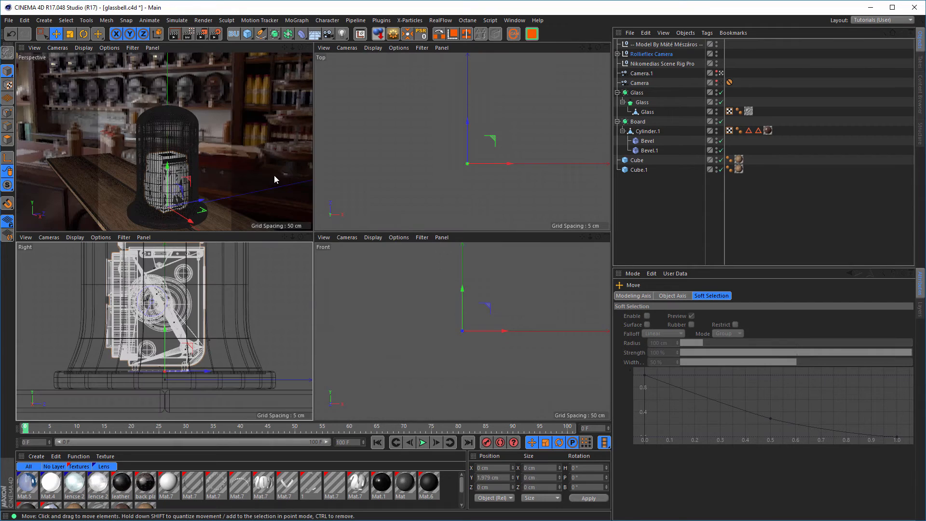
{"action": "middle_click", "coordinate": [274, 175]}
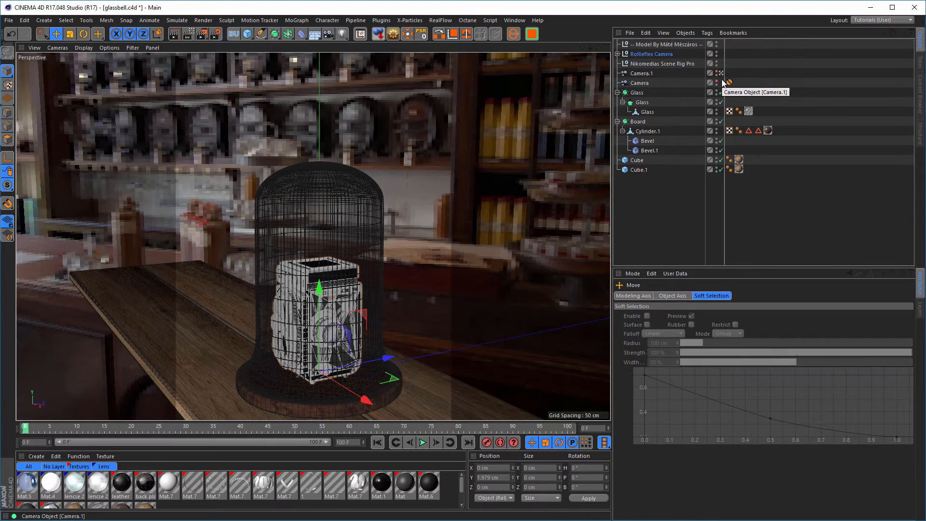
Looking through Camera, rotate the Rollieflex Camera's heading so its lenses face the view, and preview it with the interactive render region.
{"action": "left_click", "coordinate": [721, 83]}
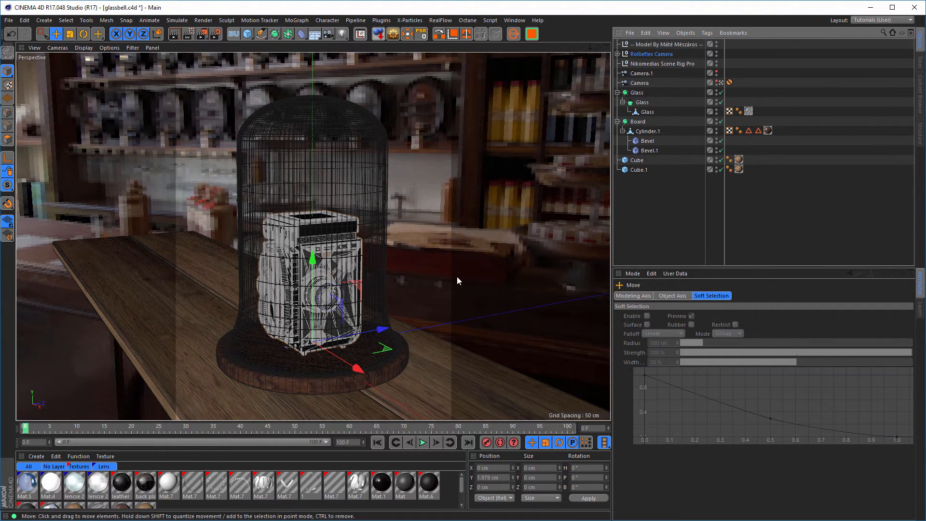
{"action": "key", "text": "r"}
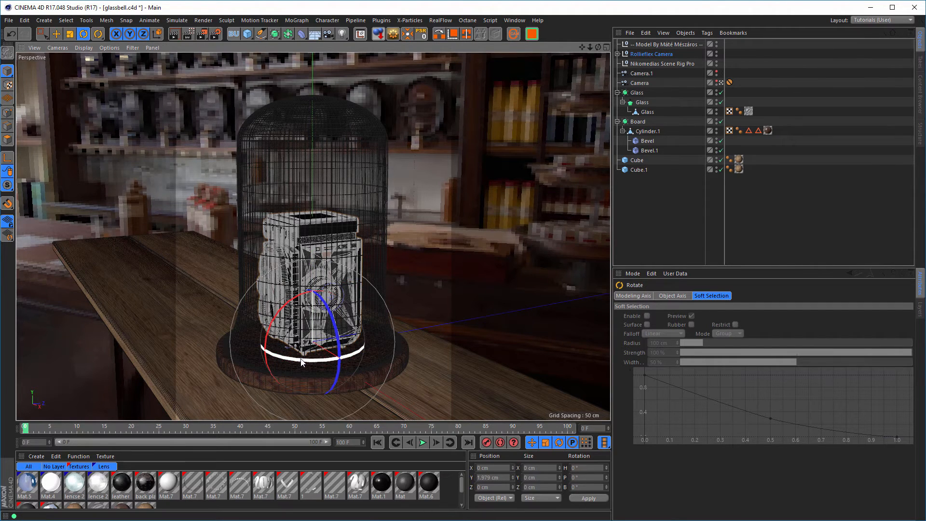
{"action": "left_click_drag", "start_coordinate": [300, 362], "coordinate": [325, 360]}
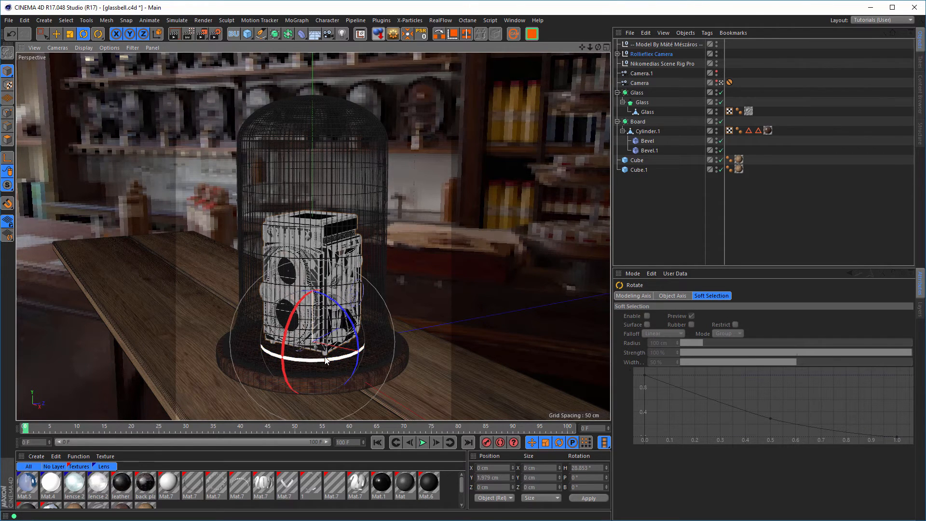
{"action": "left_click", "coordinate": [188, 35]}
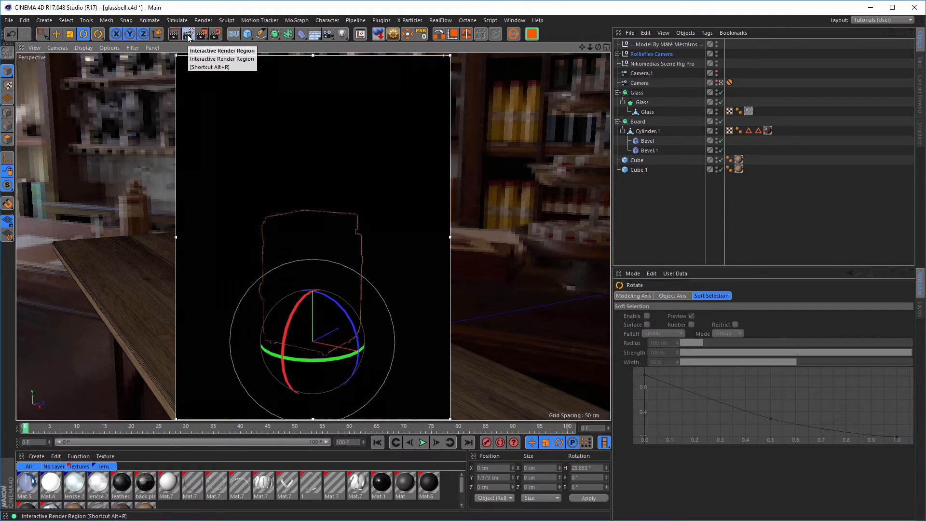
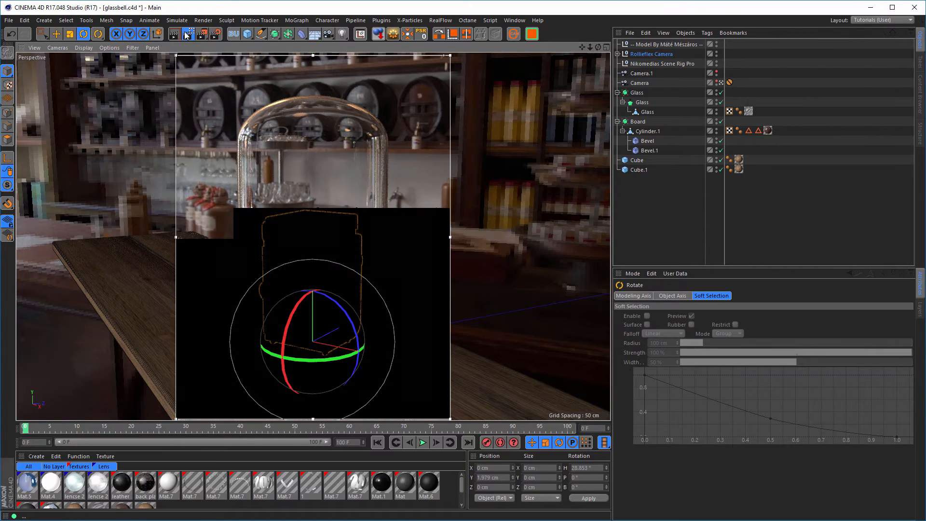
{"action": "key", "text": "alt+r"}
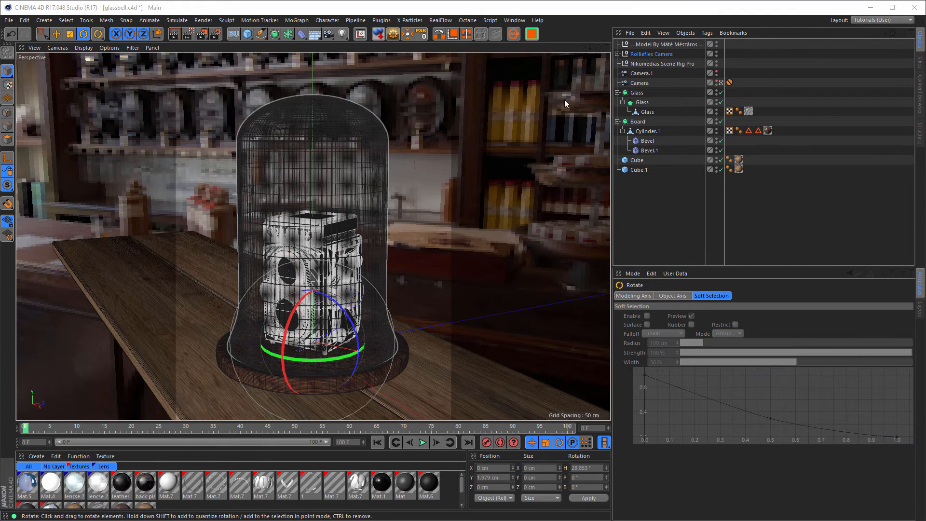
Load softbox.c4d from the Nikomedias Scene Rig Pro library and place the Softbox at the top of the object hierarchy.
{"action": "left_click", "coordinate": [919, 90]}
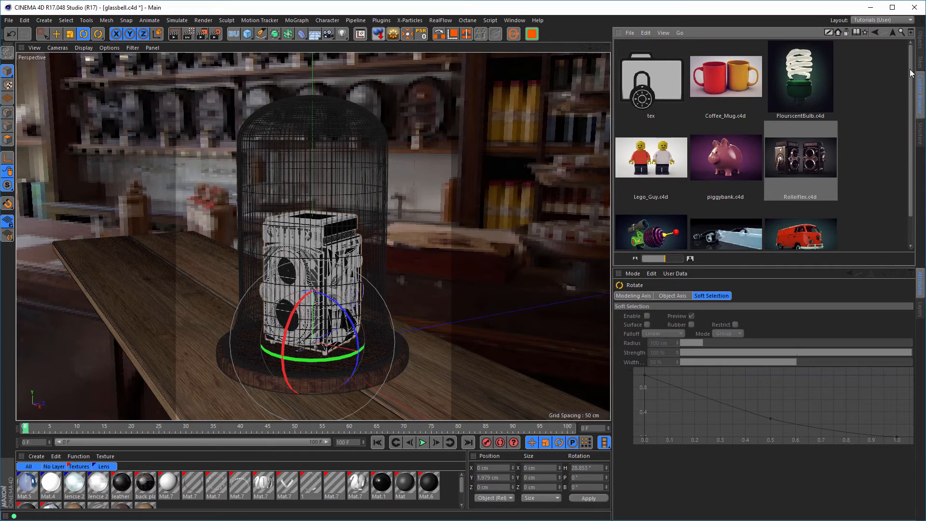
{"action": "left_click", "coordinate": [864, 32]}
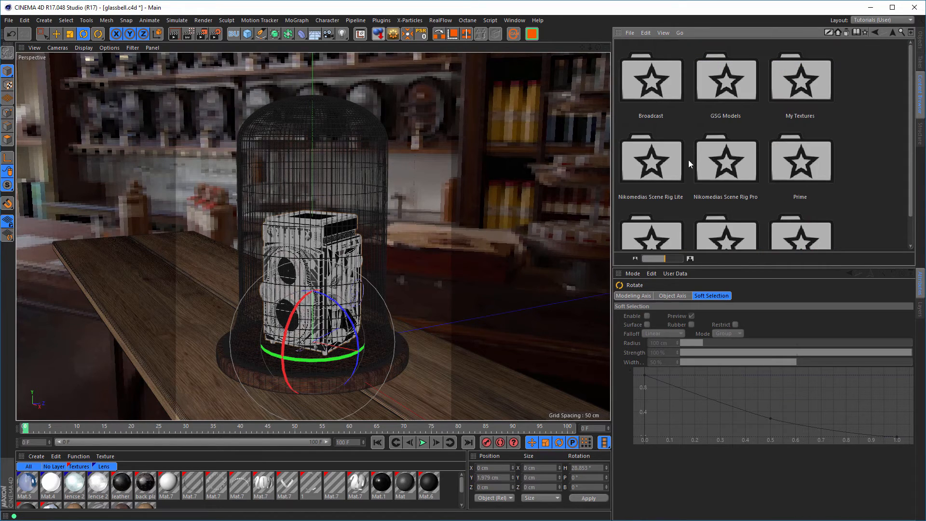
{"action": "double_click", "coordinate": [641, 166]}
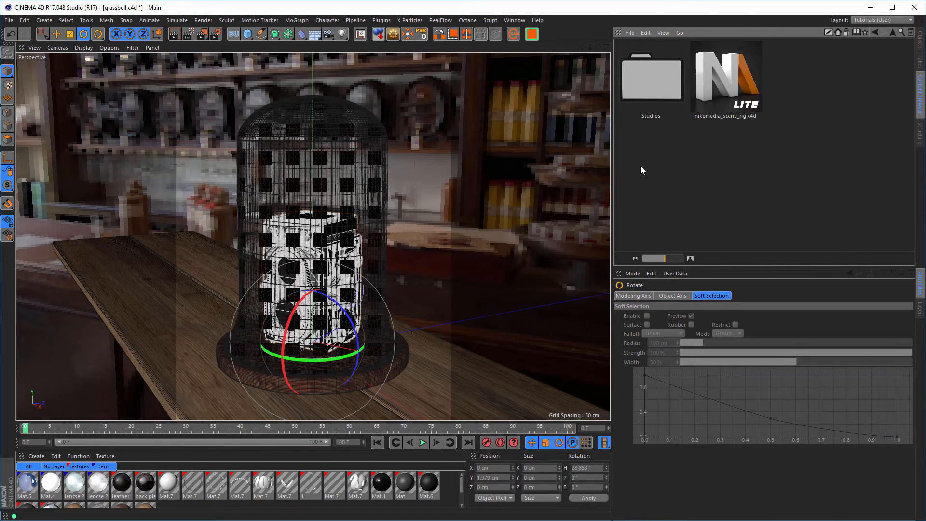
{"action": "left_click", "coordinate": [892, 32]}
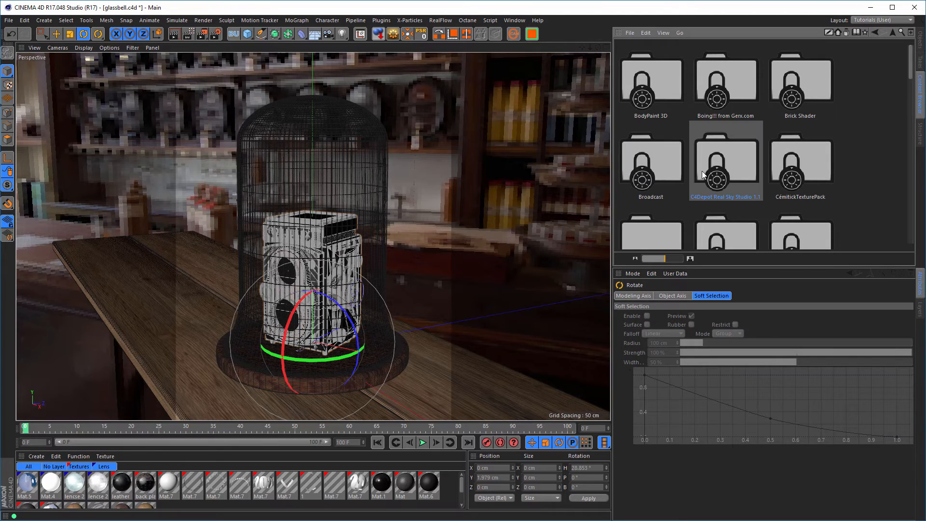
{"action": "double_click", "coordinate": [730, 160]}
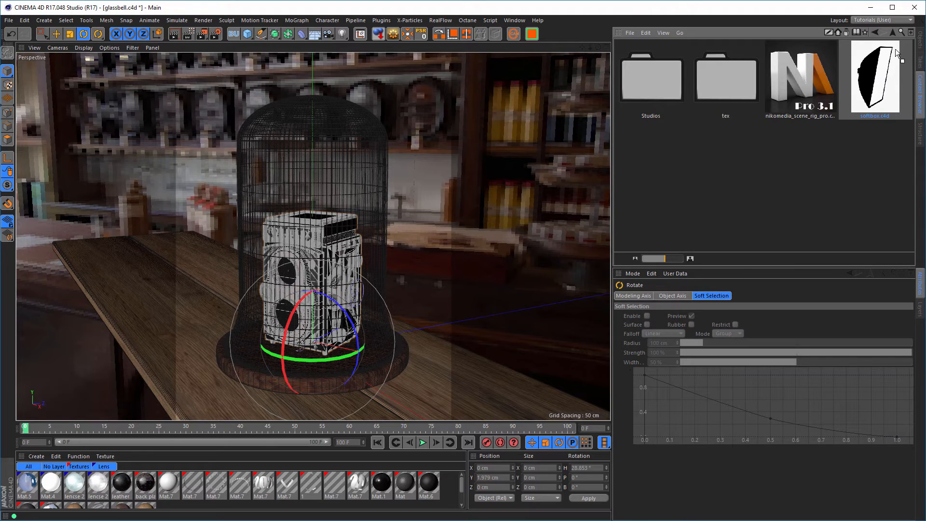
{"action": "left_click", "coordinate": [920, 39]}
{"action": "left_click_drag", "start_coordinate": [645, 215], "coordinate": [647, 46]}
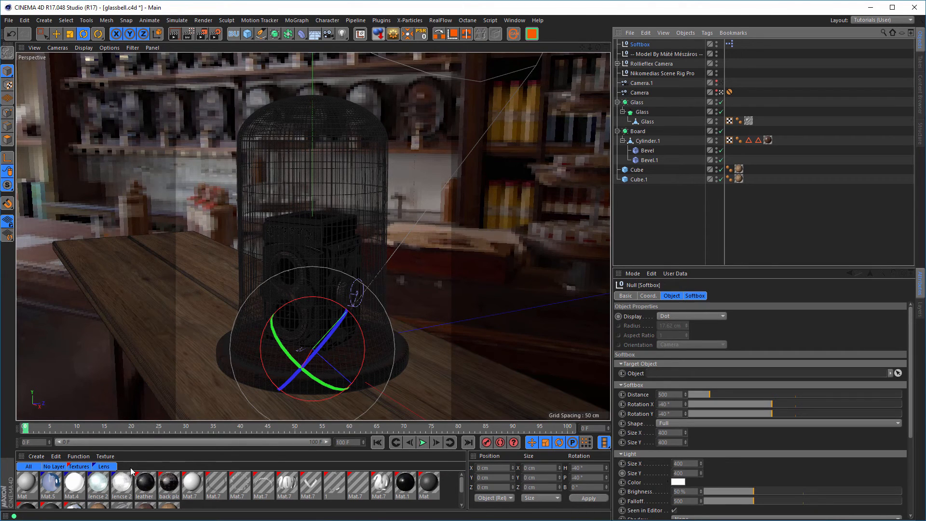
Show only the materials without a layer, switch to Camera.1, and hide the Rollieflex Camera model.
{"action": "left_click", "coordinate": [54, 466]}
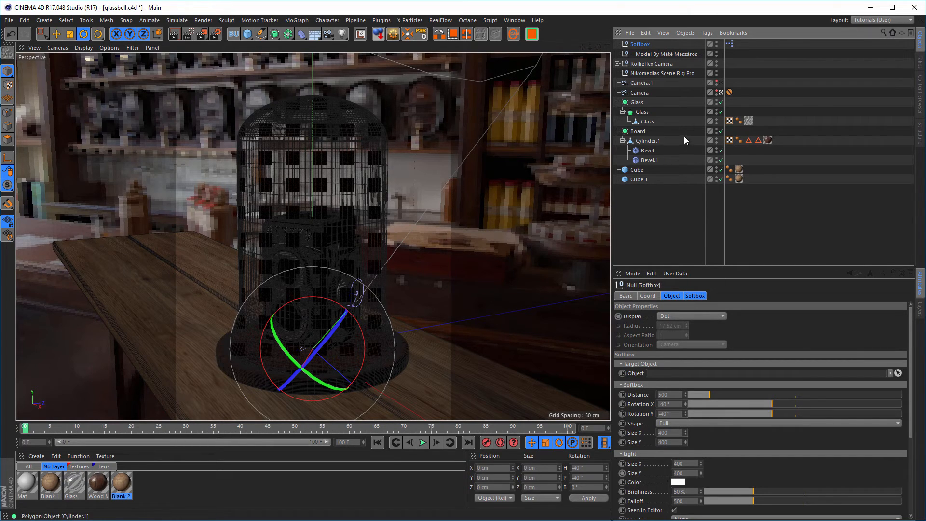
{"action": "left_click", "coordinate": [721, 82]}
{"action": "right_click_drag", "start_coordinate": [333, 272], "coordinate": [309, 283], "text": "alt"}
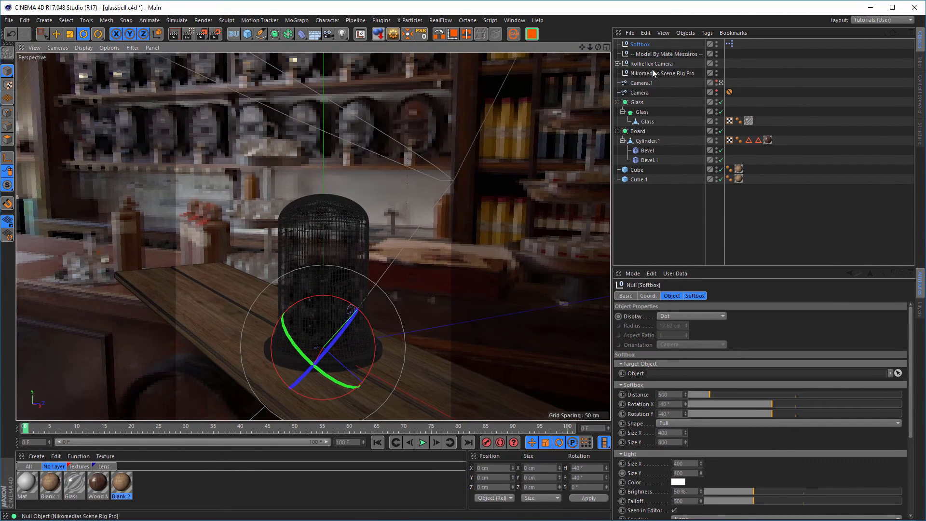
{"action": "left_click", "coordinate": [717, 62]}
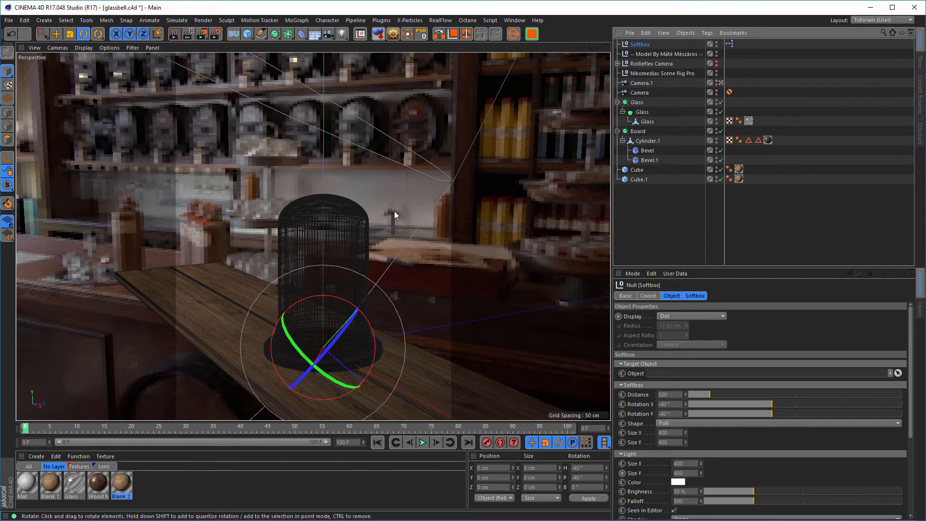
Set the Softbox's Rotation X to 0° and Rotation Y to -26°, and return to the Camera view.
{"action": "left_click_drag", "start_coordinate": [315, 238], "coordinate": [344, 244], "text": "alt"}
{"action": "right_click_drag", "start_coordinate": [345, 243], "coordinate": [228, 283], "text": "alt"}
{"action": "left_click_drag", "start_coordinate": [227, 282], "coordinate": [287, 247], "text": "alt"}
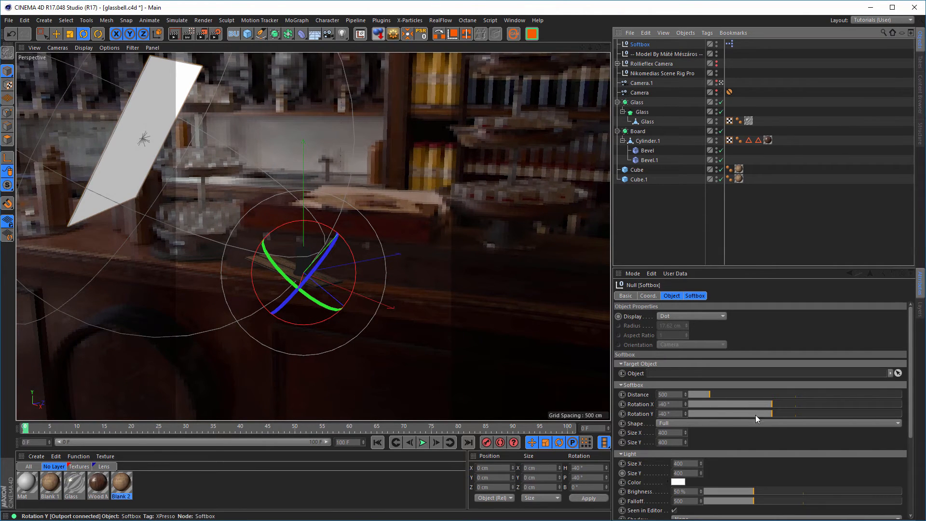
{"action": "left_click_drag", "start_coordinate": [774, 414], "coordinate": [796, 408]}
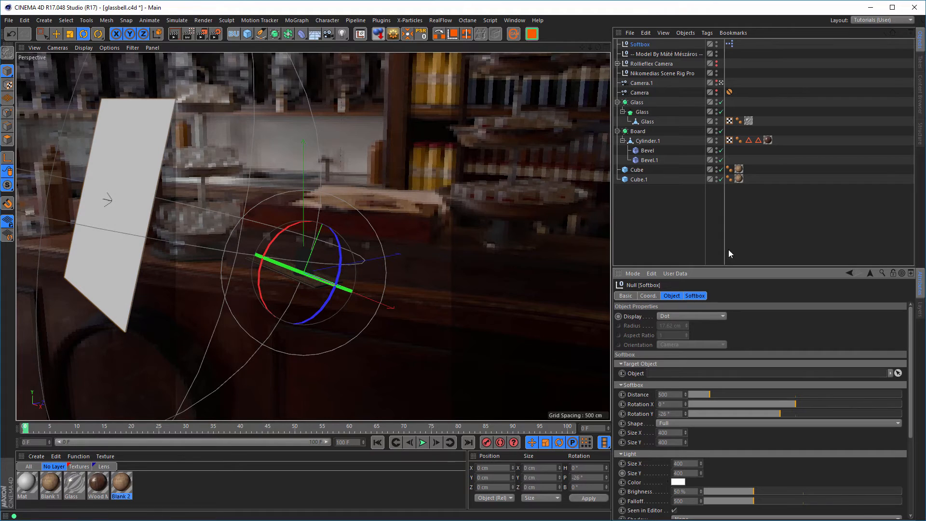
{"action": "left_click", "coordinate": [721, 92]}
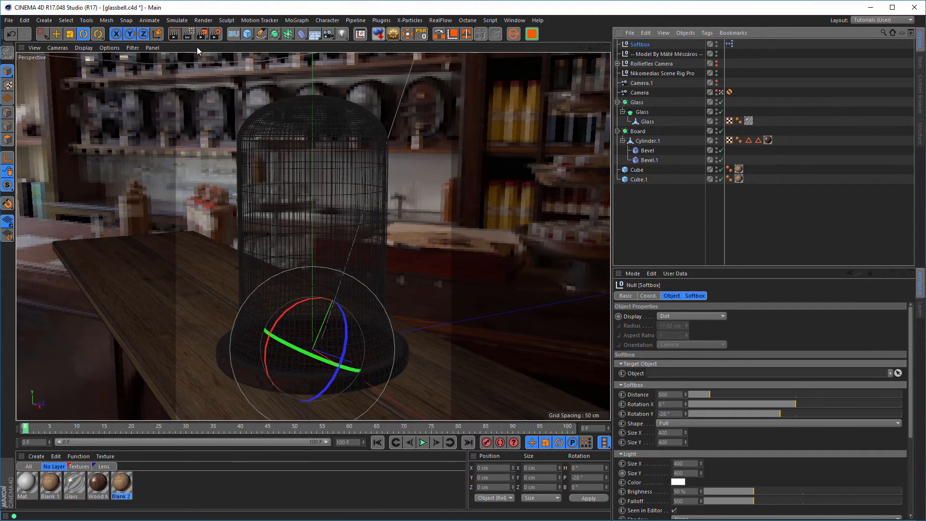
Turn on the interactive render region and set the Softbox's Rotation X to 24° and Rotation Y to -10°.
{"action": "left_click", "coordinate": [188, 33]}
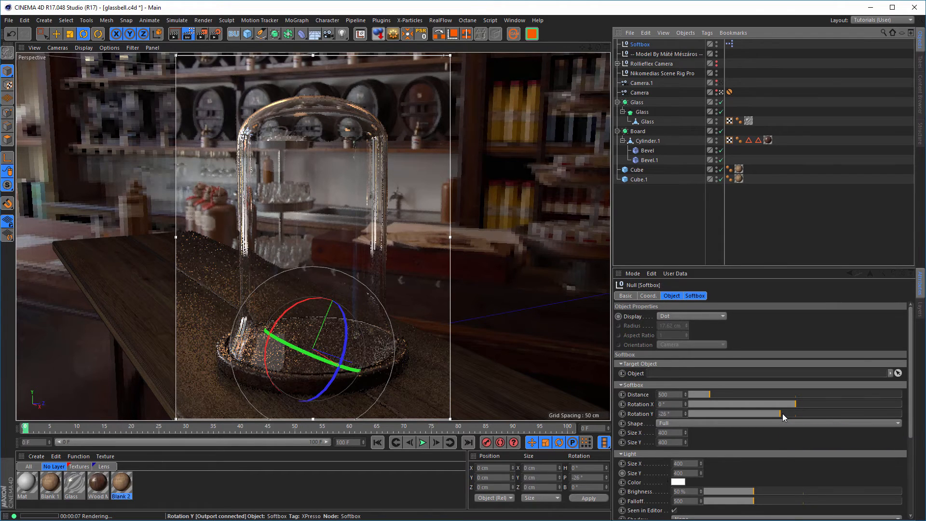
{"action": "left_click_drag", "start_coordinate": [782, 412], "coordinate": [776, 412]}
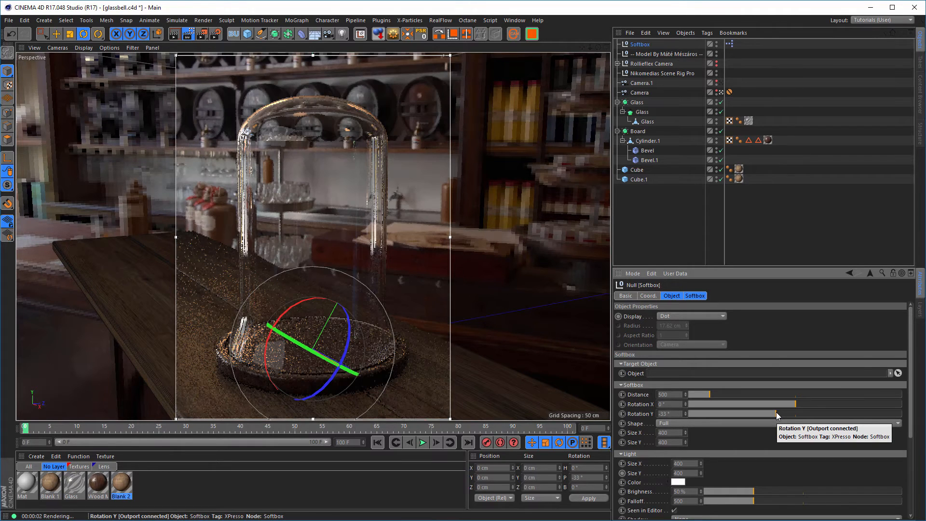
{"action": "left_click_drag", "start_coordinate": [795, 407], "coordinate": [818, 406]}
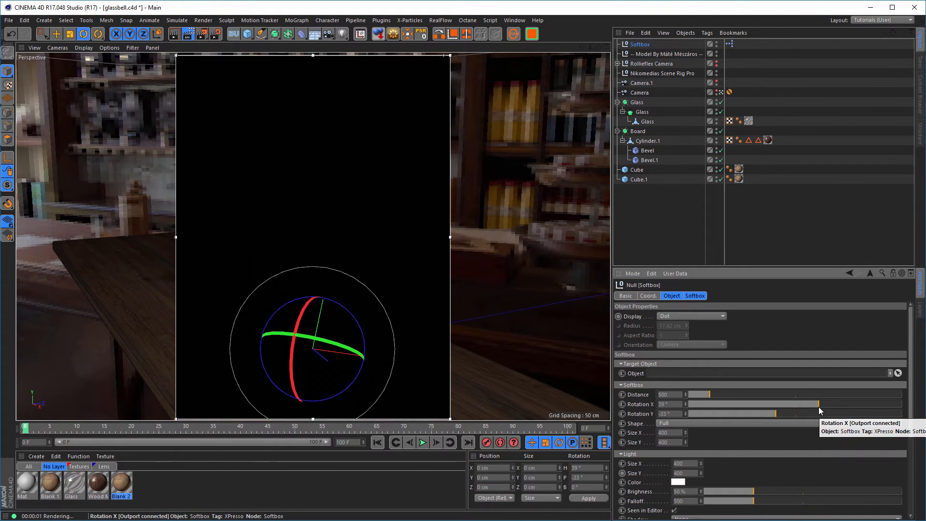
{"action": "left_click_drag", "start_coordinate": [818, 407], "coordinate": [809, 406]}
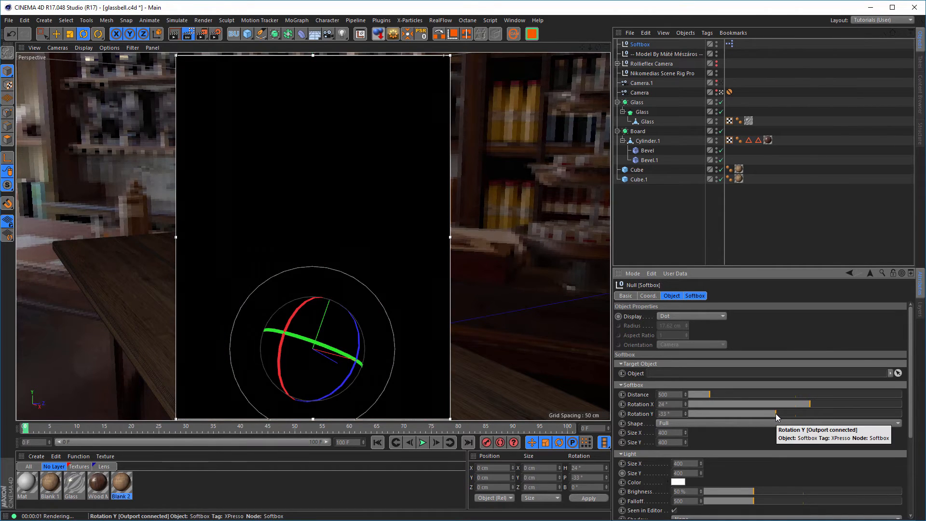
{"action": "left_click_drag", "start_coordinate": [775, 413], "coordinate": [789, 417]}
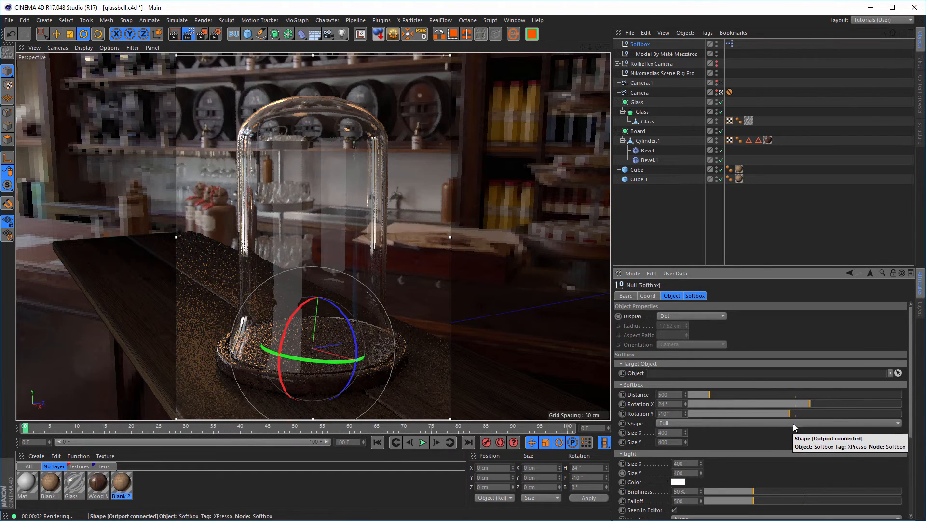
Swing the Softbox around to a Rotation X of -38°, judging its reflections on the glass bell.
{"action": "left_click", "coordinate": [806, 403]}
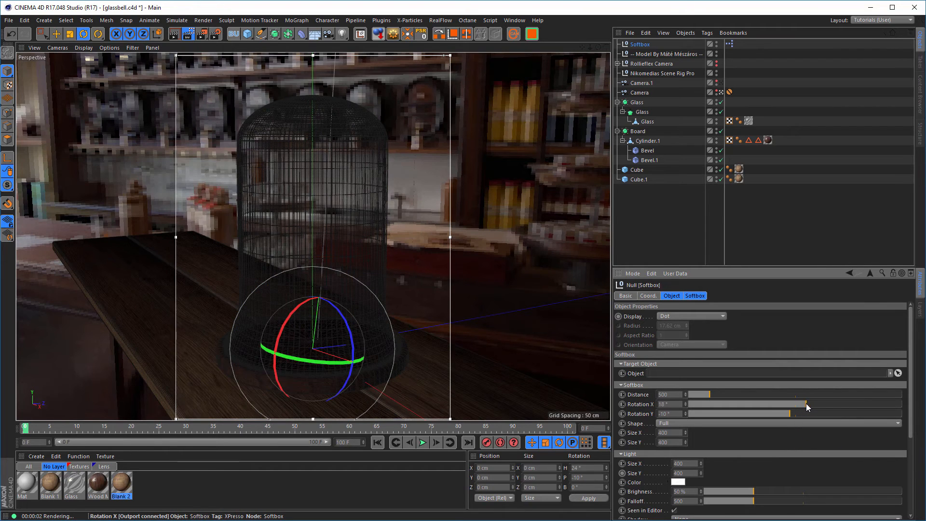
{"action": "left_click_drag", "start_coordinate": [806, 403], "coordinate": [798, 402]}
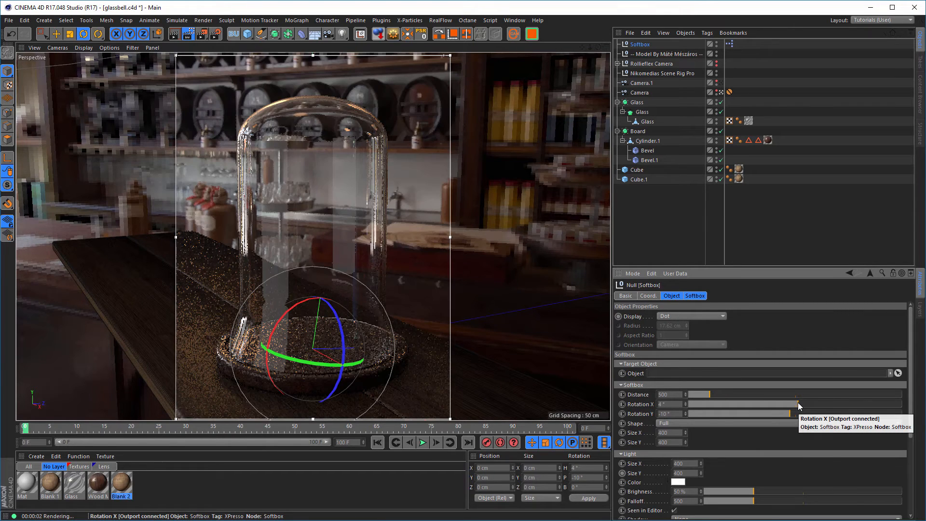
{"action": "left_click_drag", "start_coordinate": [797, 402], "coordinate": [790, 401]}
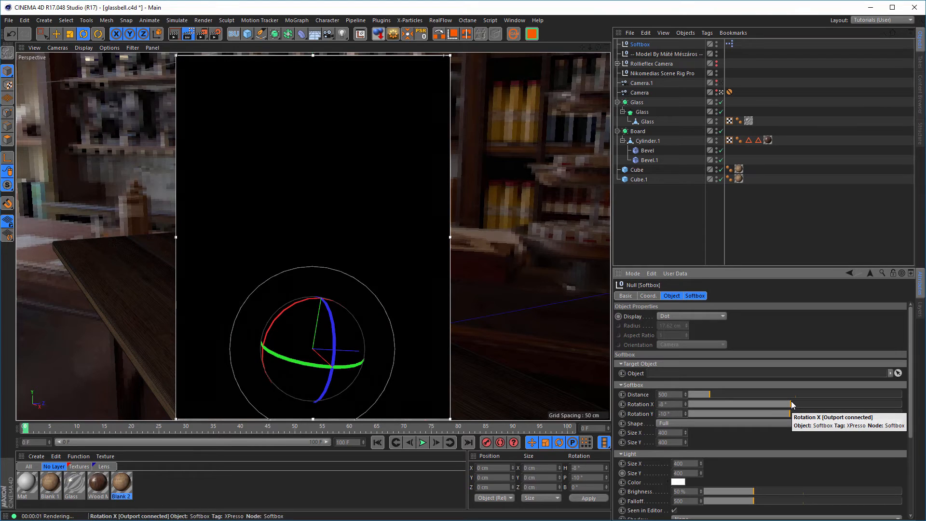
{"action": "left_click_drag", "start_coordinate": [791, 404], "coordinate": [781, 404]}
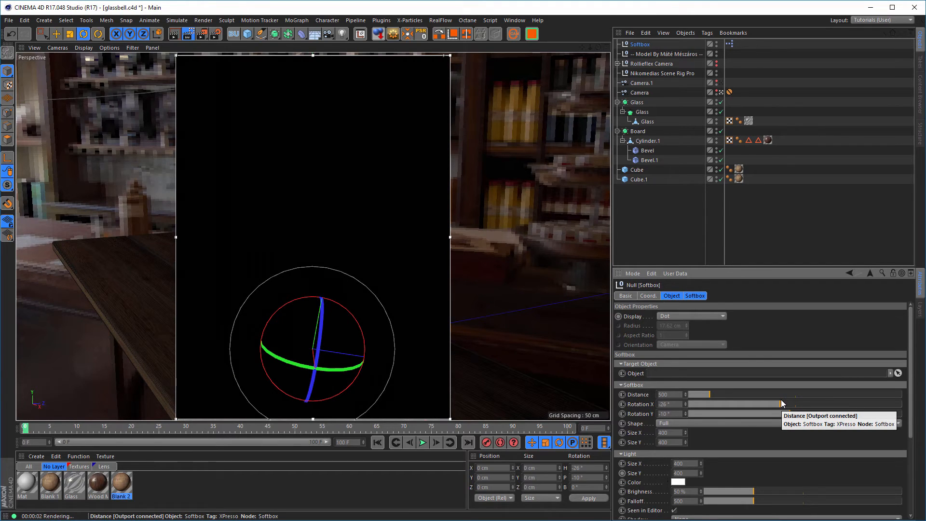
{"action": "left_click_drag", "start_coordinate": [781, 400], "coordinate": [774, 398]}
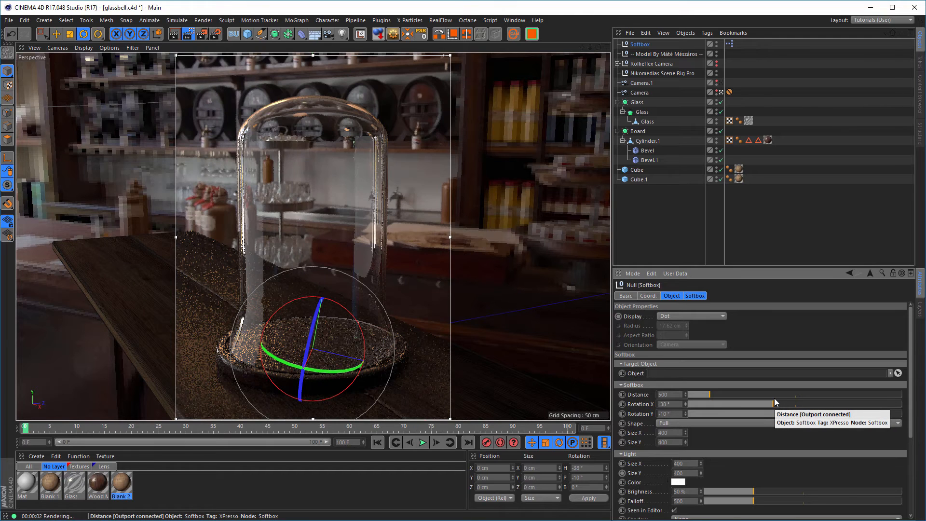
Try greater distances for the Softbox and settle on a Distance of 602.
{"action": "left_click_drag", "start_coordinate": [774, 397], "coordinate": [769, 397]}
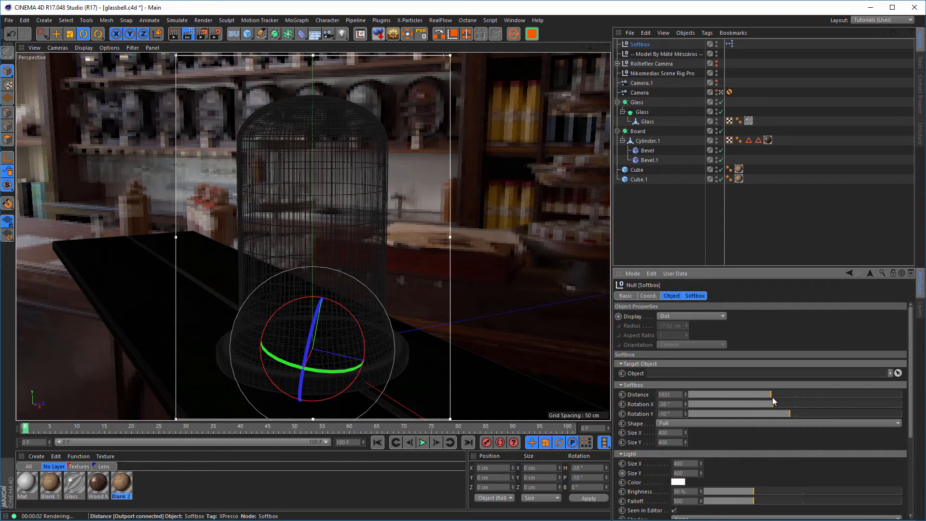
{"action": "left_click_drag", "start_coordinate": [804, 404], "coordinate": [763, 400]}
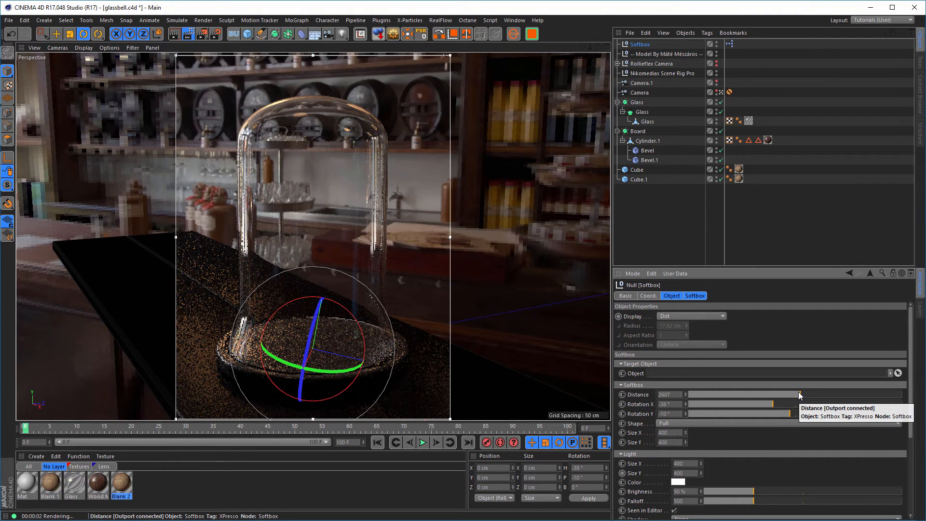
{"action": "left_click_drag", "start_coordinate": [798, 393], "coordinate": [714, 398]}
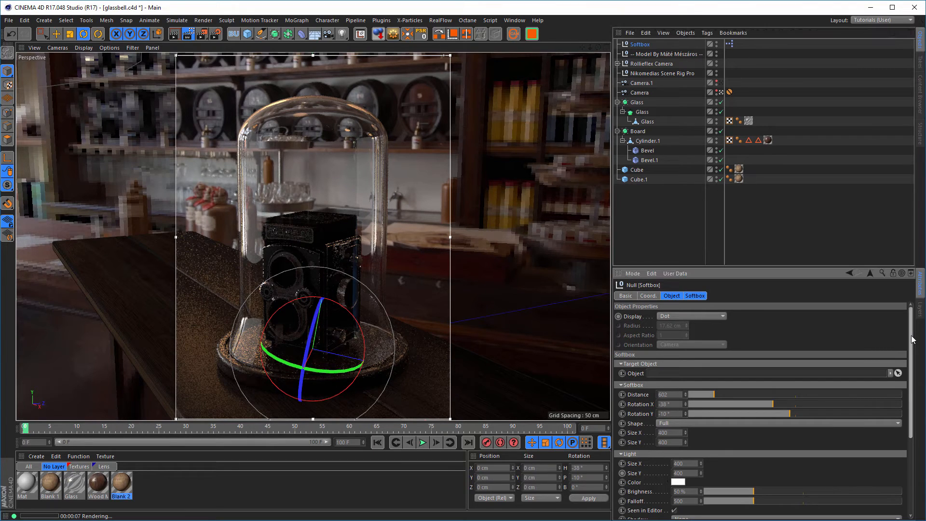
Set the Softbox's reflection brightness to 156%, and its light falloff to 600 with a light brightness of 81%.
{"action": "left_click_drag", "start_coordinate": [911, 339], "coordinate": [910, 416]}
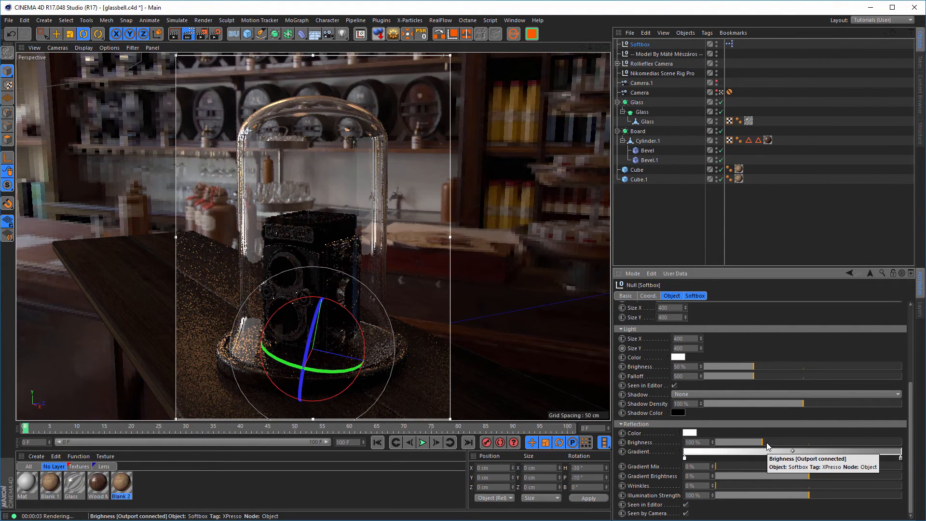
{"action": "left_click_drag", "start_coordinate": [767, 444], "coordinate": [790, 449]}
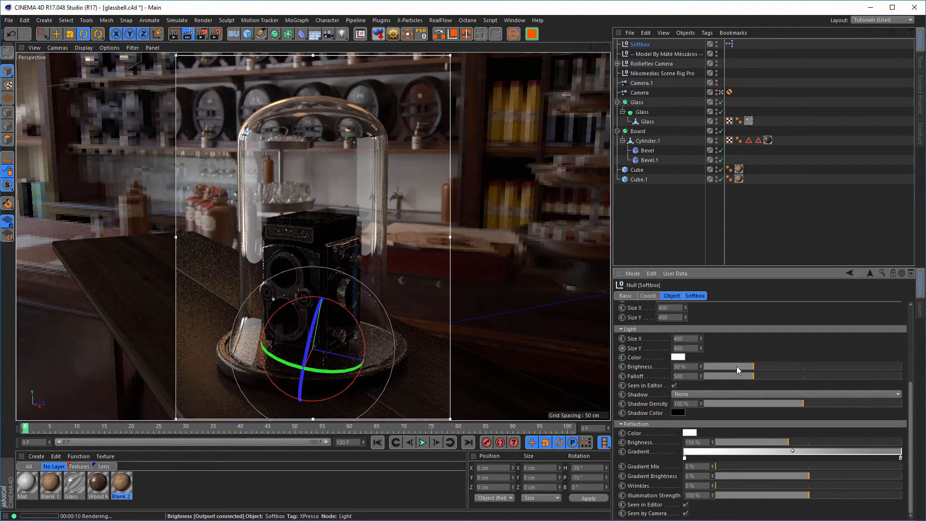
{"action": "mouse_move", "coordinate": [910, 386]}
{"action": "left_mouse_down"}
{"action": "mouse_move", "coordinate": [911, 347]}
{"action": "mouse_move", "coordinate": [905, 378]}
{"action": "left_mouse_up"}
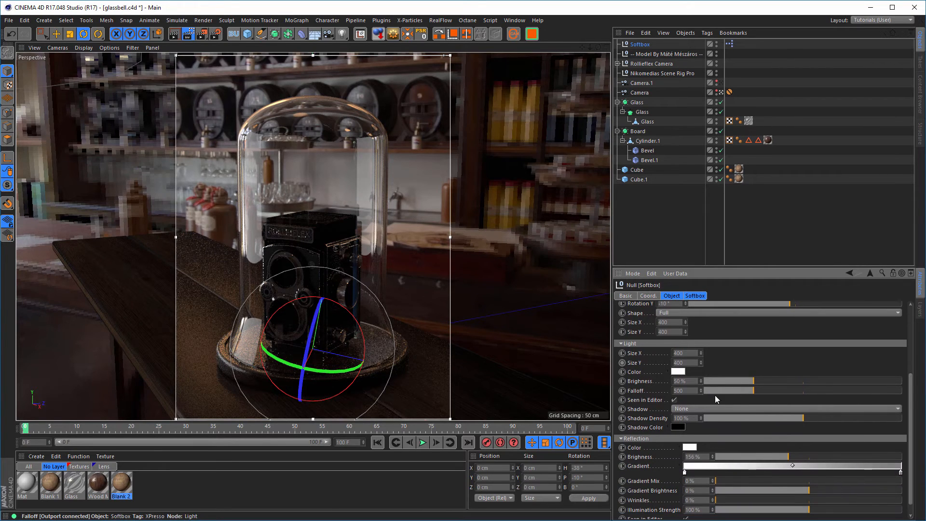
{"action": "left_click", "coordinate": [684, 390]}
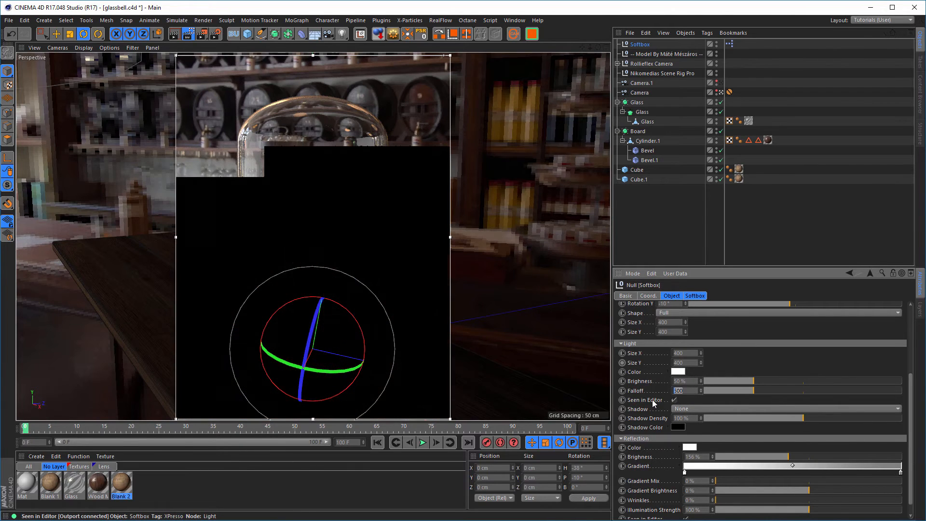
{"action": "type", "text": "600"}
{"action": "key", "text": "Return"}
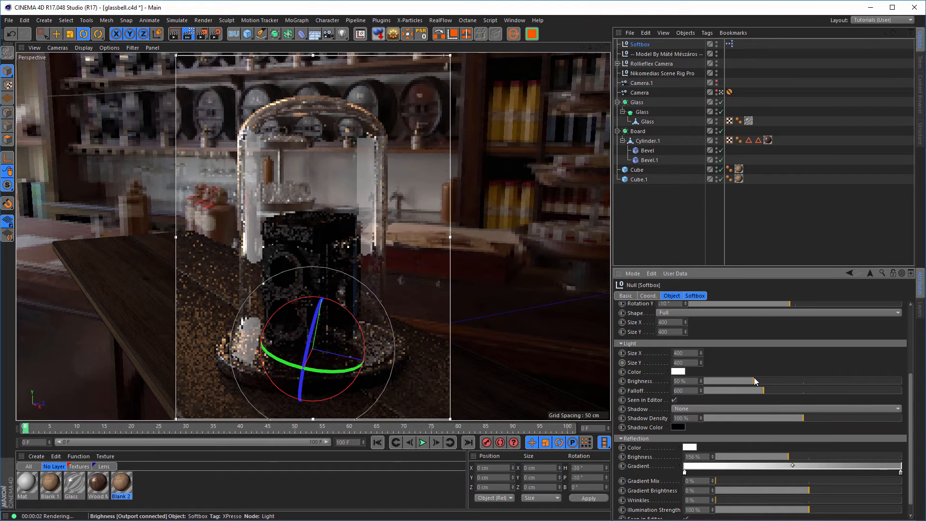
{"action": "left_click_drag", "start_coordinate": [754, 379], "coordinate": [784, 382]}
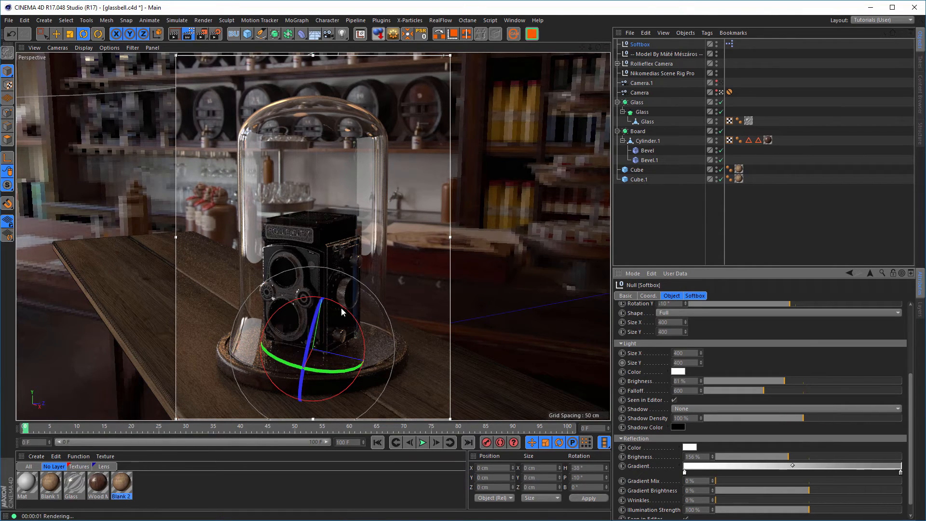
Duplicate the Softbox and set the copy's Rotation X to 169° to light the scene from another side.
{"action": "left_click_drag", "start_coordinate": [642, 47], "coordinate": [642, 50]}
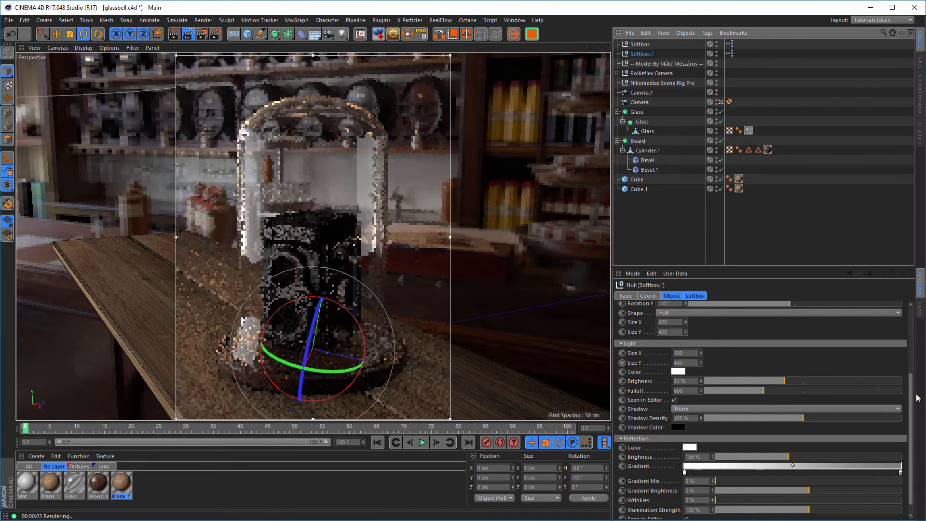
{"action": "scroll", "coordinate": [912, 398], "scroll_direction": "up", "scroll_amount": 5}
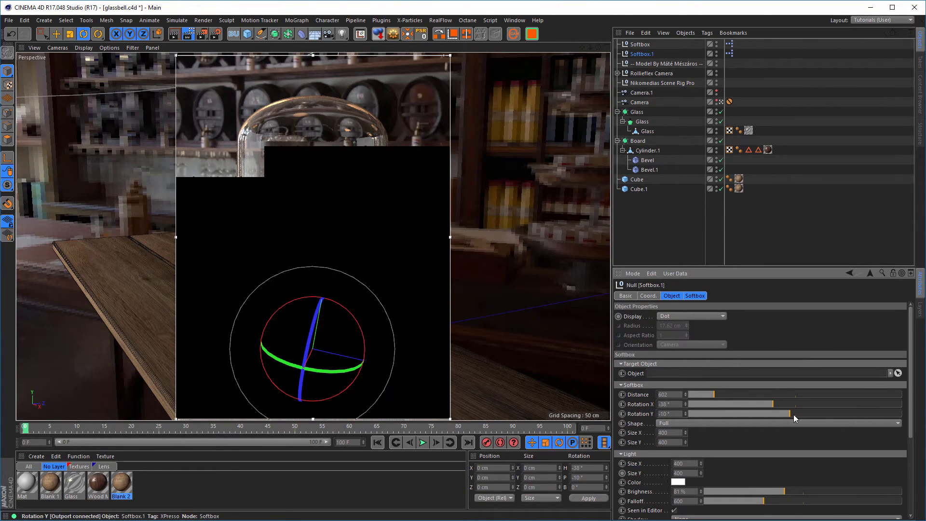
{"action": "left_click_drag", "start_coordinate": [772, 401], "coordinate": [874, 362]}
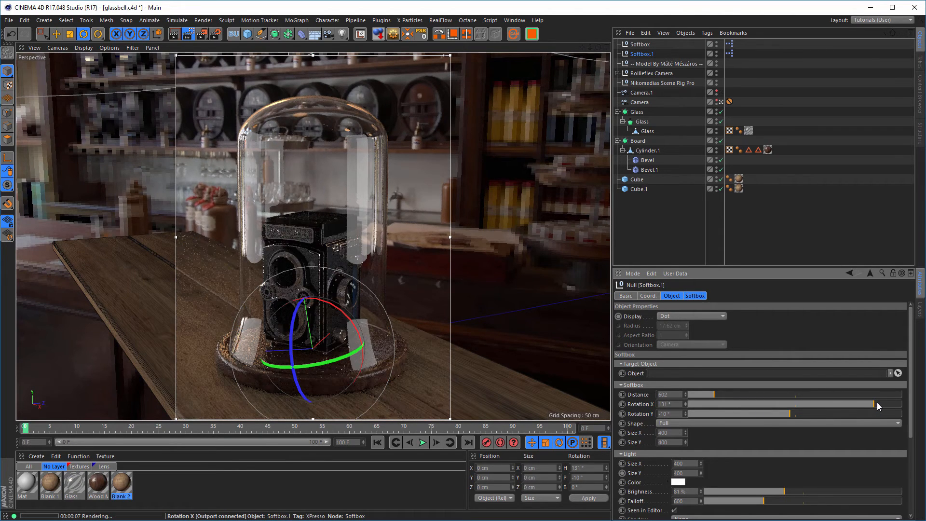
{"action": "left_click_drag", "start_coordinate": [879, 402], "coordinate": [885, 400]}
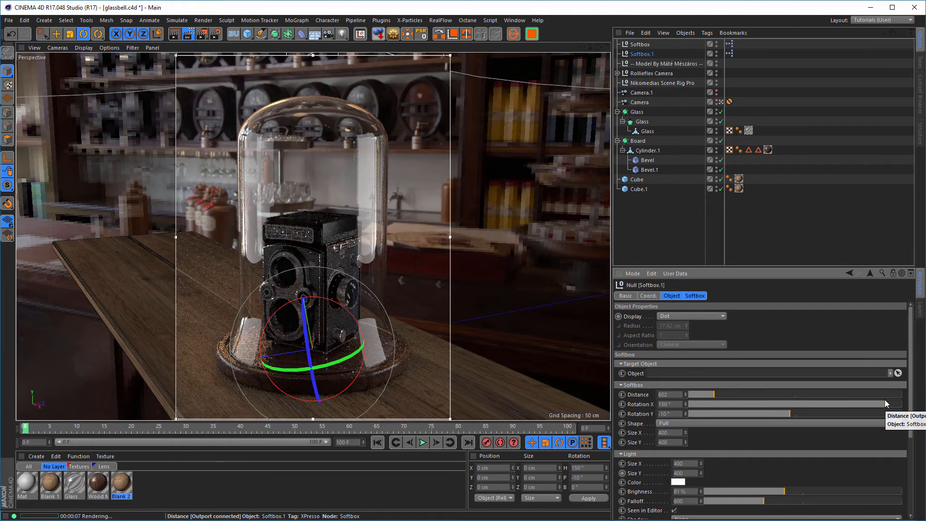
{"action": "left_click_drag", "start_coordinate": [885, 401], "coordinate": [896, 400]}
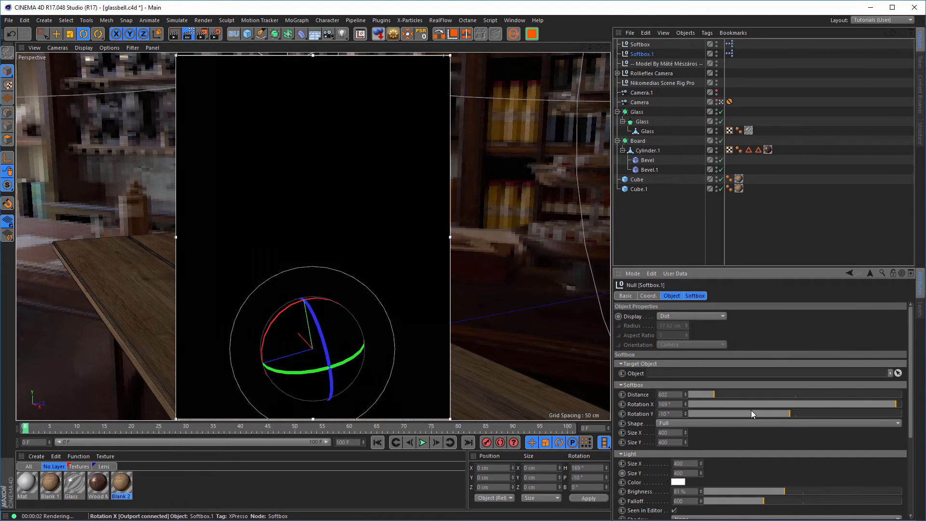
Set Softbox.1's reflection brightness to 120% and its light brightness to 70%.
{"action": "scroll", "coordinate": [905, 427], "scroll_direction": "down", "scroll_amount": 5}
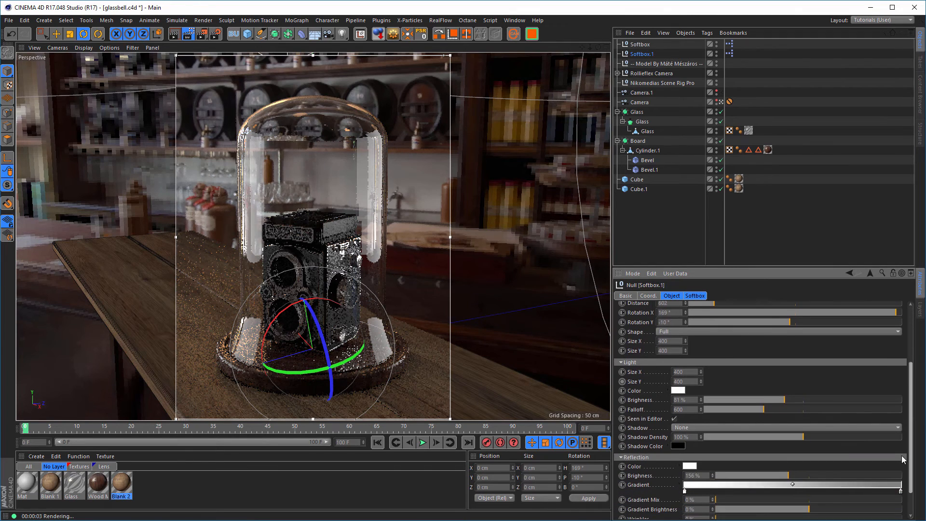
{"action": "scroll", "coordinate": [902, 456], "scroll_direction": "down", "scroll_amount": 2}
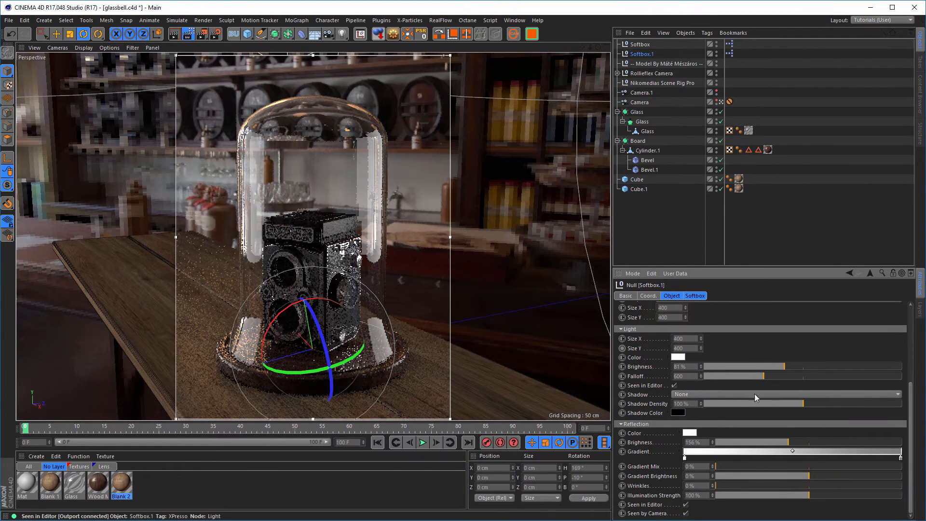
{"action": "left_click", "coordinate": [694, 442]}
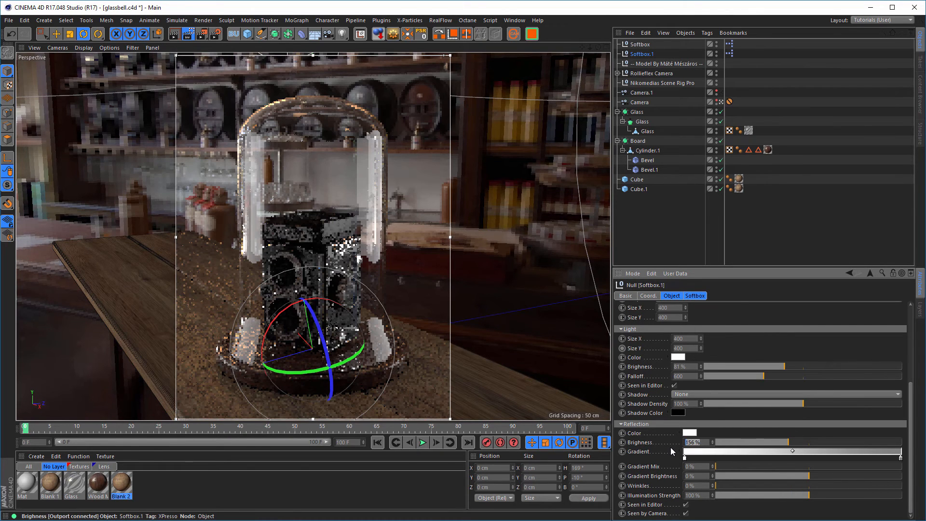
{"action": "type", "text": "120"}
{"action": "key", "text": "Return"}
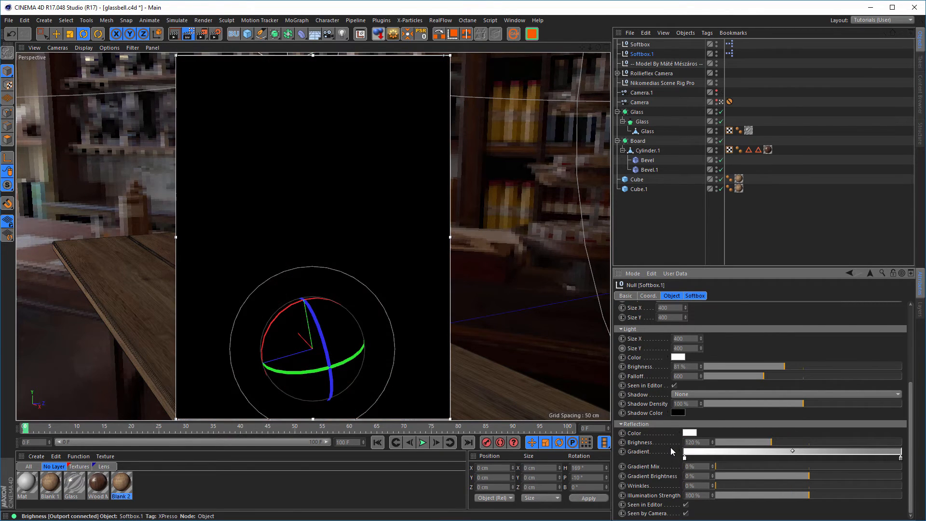
{"action": "left_click", "coordinate": [679, 366]}
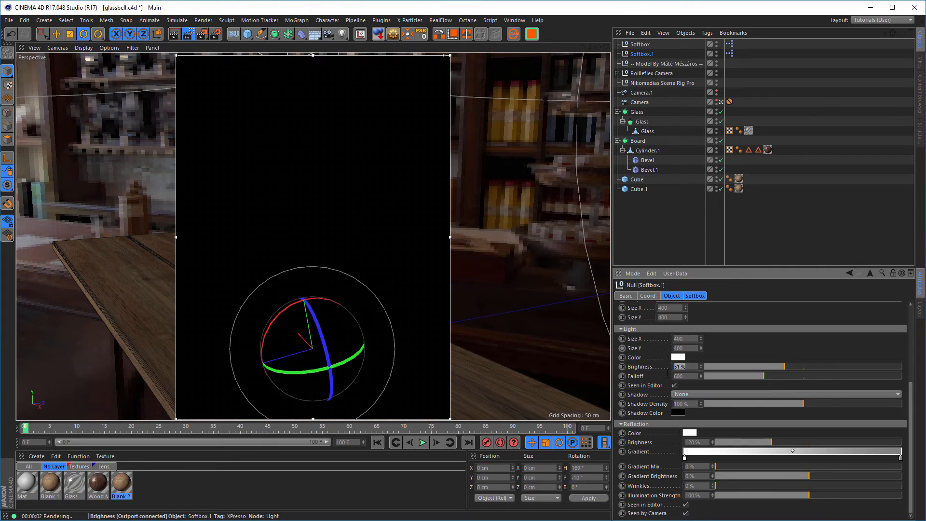
{"action": "type", "text": "70"}
{"action": "key", "text": "Return"}
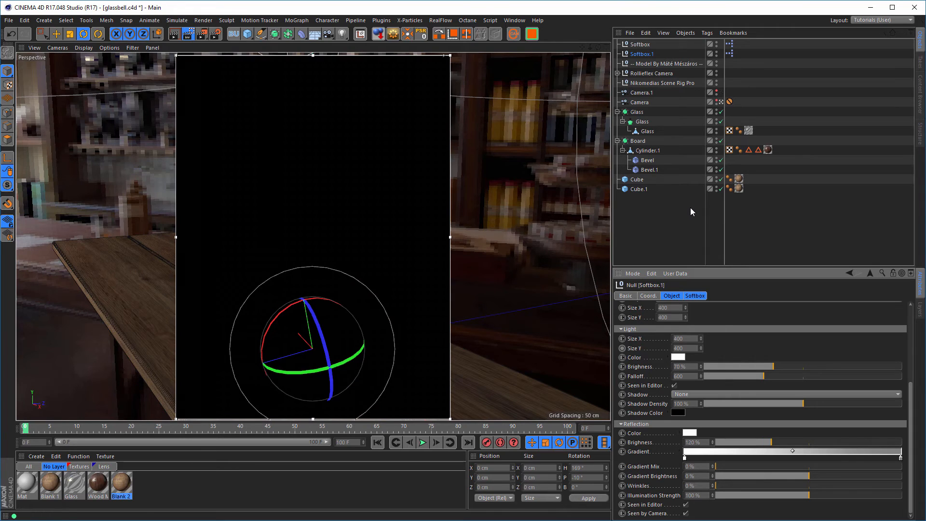
Assign the Glass object as the focus object of Camera.
{"action": "left_click", "coordinate": [655, 83]}
{"action": "left_click", "coordinate": [641, 304]}
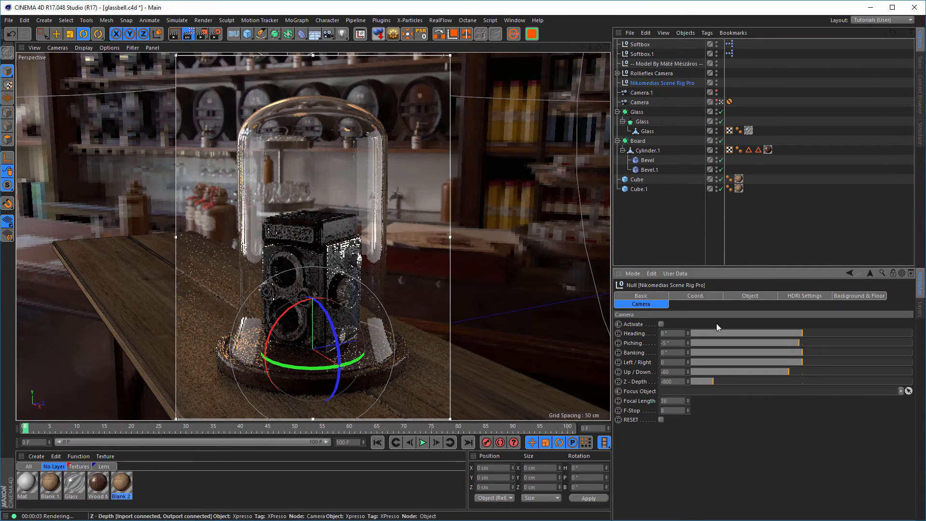
{"action": "left_click", "coordinate": [641, 102]}
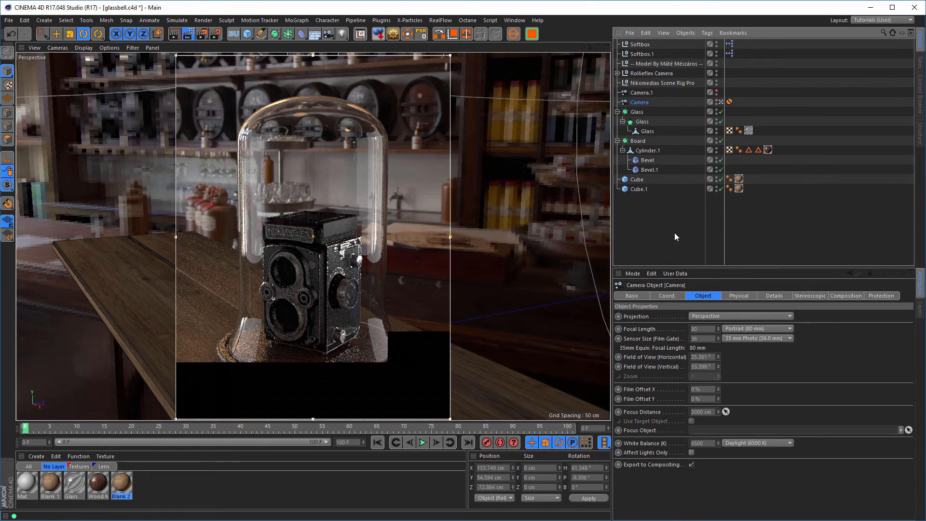
{"action": "left_click", "coordinate": [705, 298]}
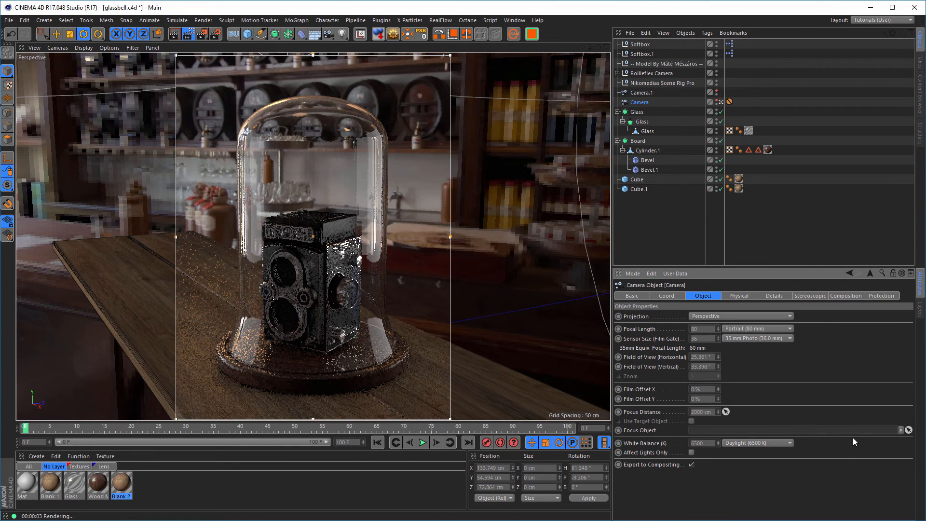
{"action": "left_click", "coordinate": [909, 432]}
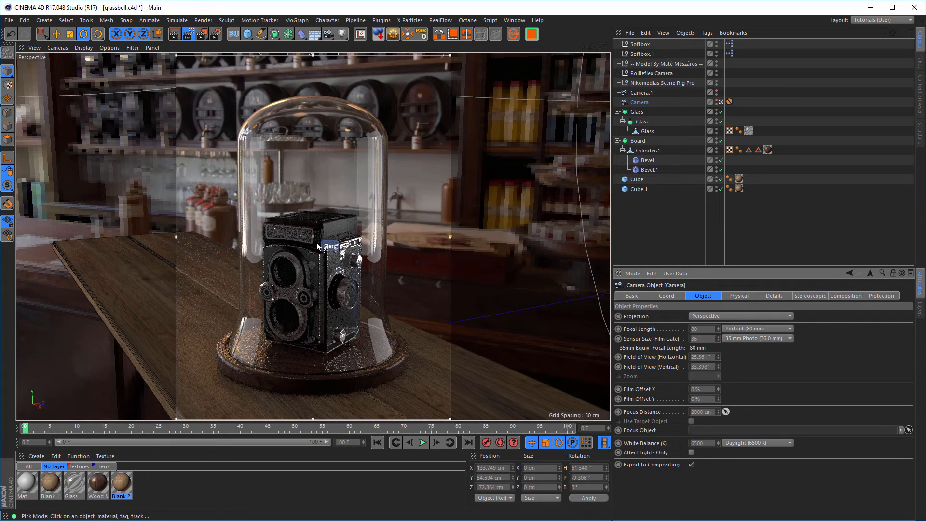
{"action": "left_click", "coordinate": [317, 191]}
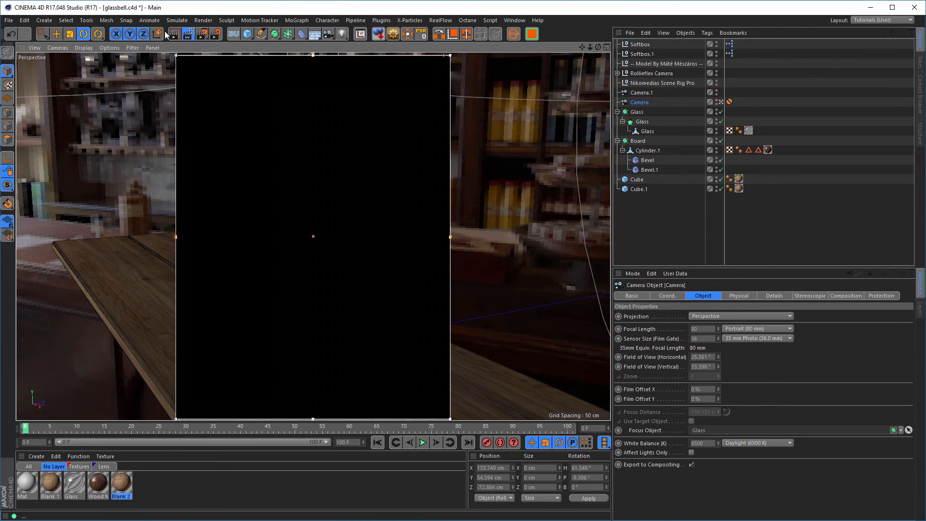
Activate the Low GI render preset and enable Depth Of Field for the Physical renderer.
{"action": "left_click", "coordinate": [215, 34]}
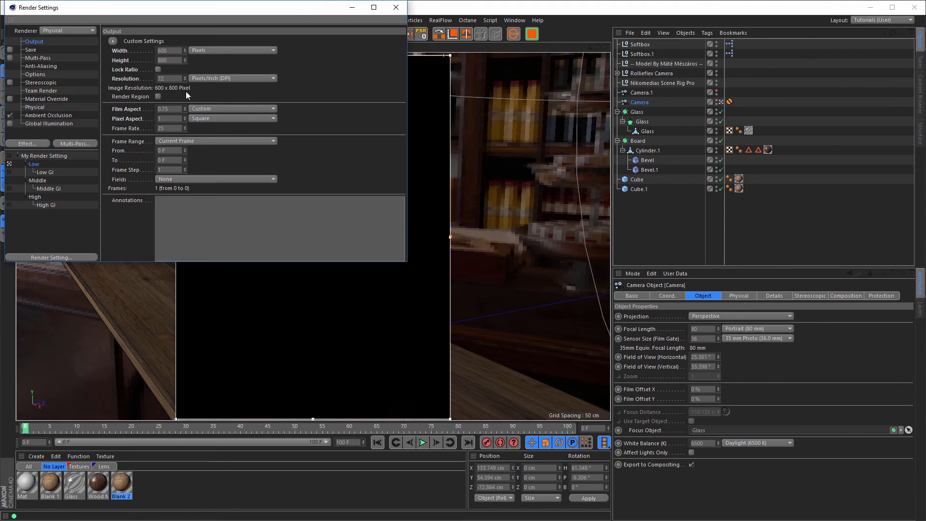
{"action": "left_click_drag", "start_coordinate": [176, 17], "coordinate": [310, 55]}
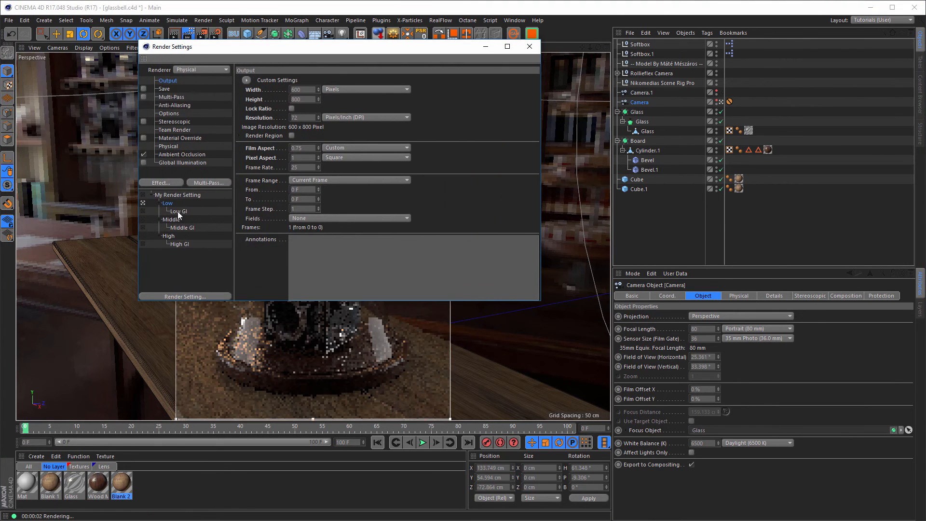
{"action": "left_click", "coordinate": [176, 212]}
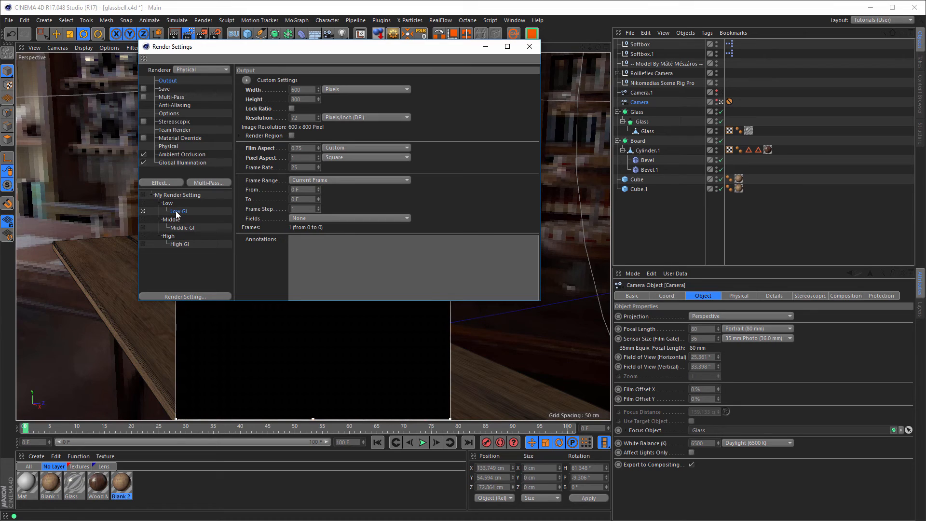
{"action": "left_click", "coordinate": [185, 147]}
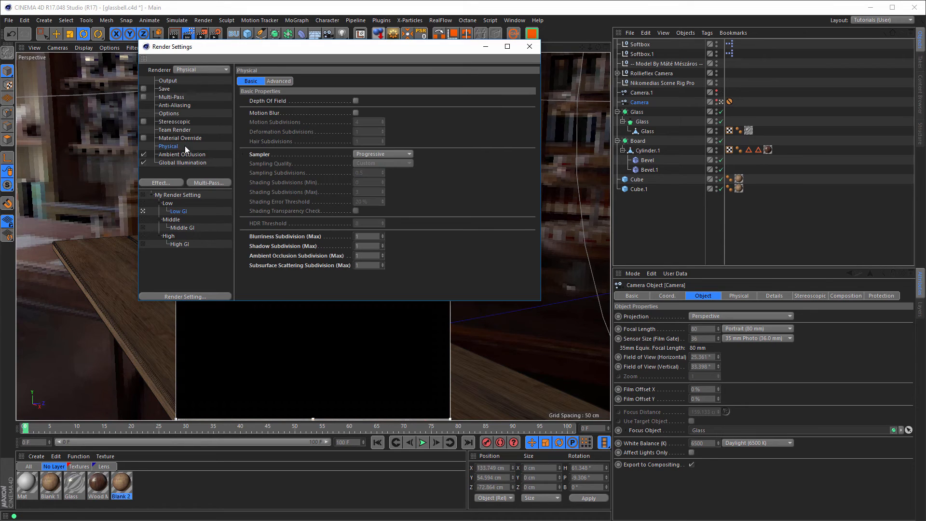
{"action": "left_click", "coordinate": [355, 100]}
{"action": "left_click", "coordinate": [529, 47]}
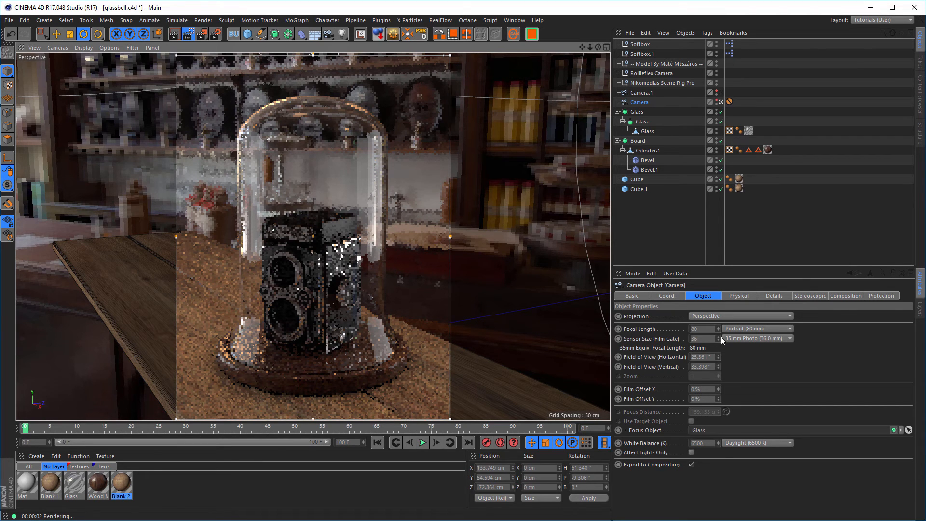
Set the Camera's physical F-Stop to f/4.0 and turn off the interactive render region.
{"action": "left_click", "coordinate": [741, 297]}
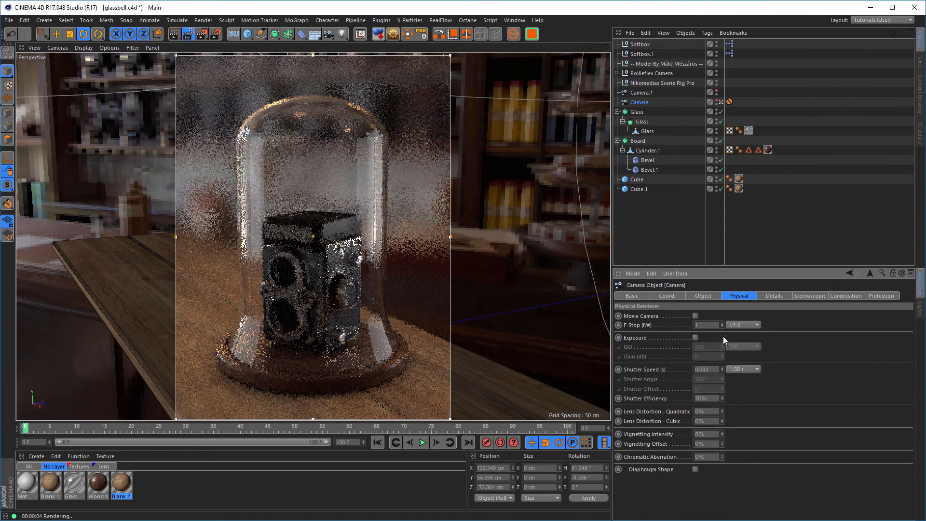
{"action": "key", "text": "Return"}
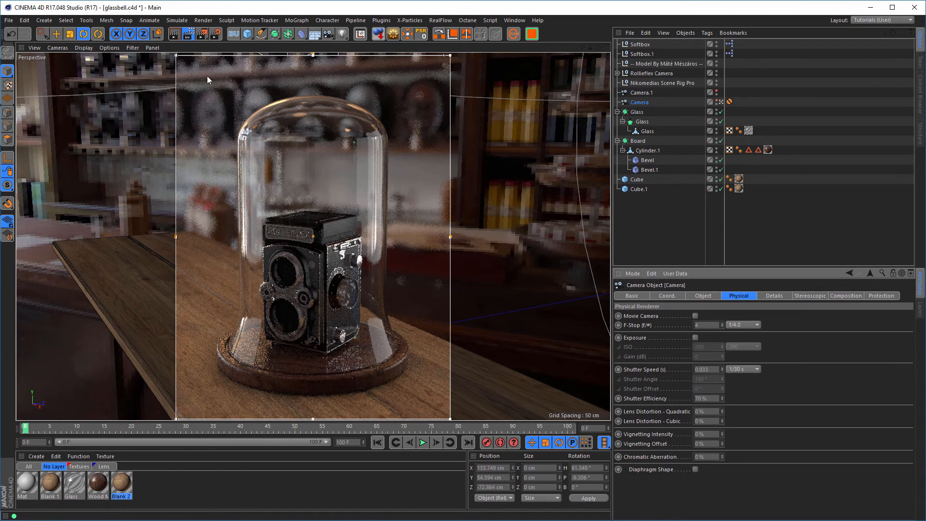
{"action": "left_click", "coordinate": [188, 37]}
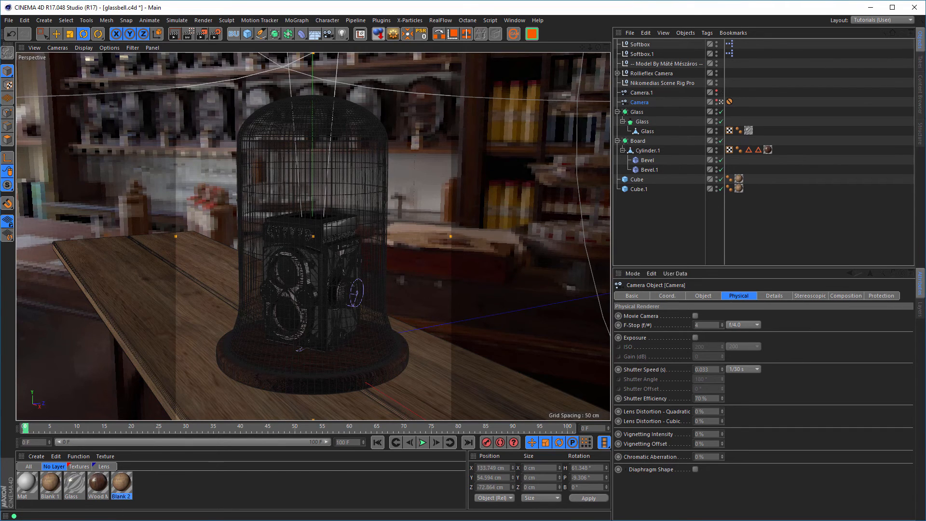
Compare the finished glassbell render with the reference image glassbell_02.jpg in the Picture Viewer.
{"action": "key", "text": "shift+F6"}
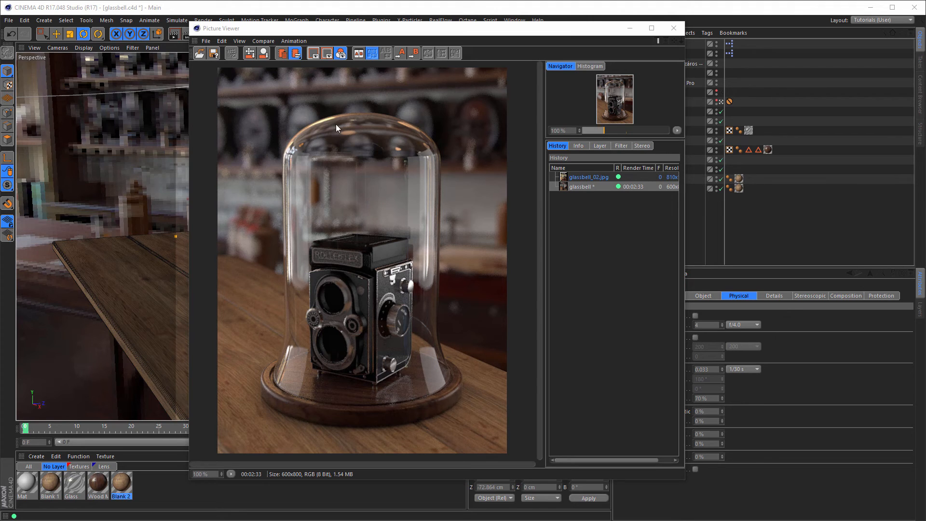
{"action": "left_click", "coordinate": [588, 177]}
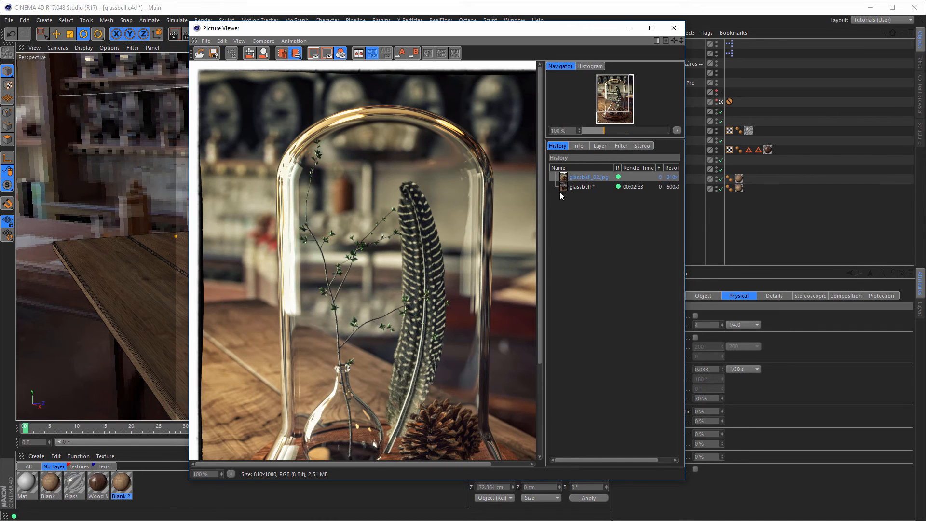
{"action": "left_click_drag", "start_coordinate": [540, 183], "coordinate": [534, 164]}
{"action": "left_click", "coordinate": [579, 188]}
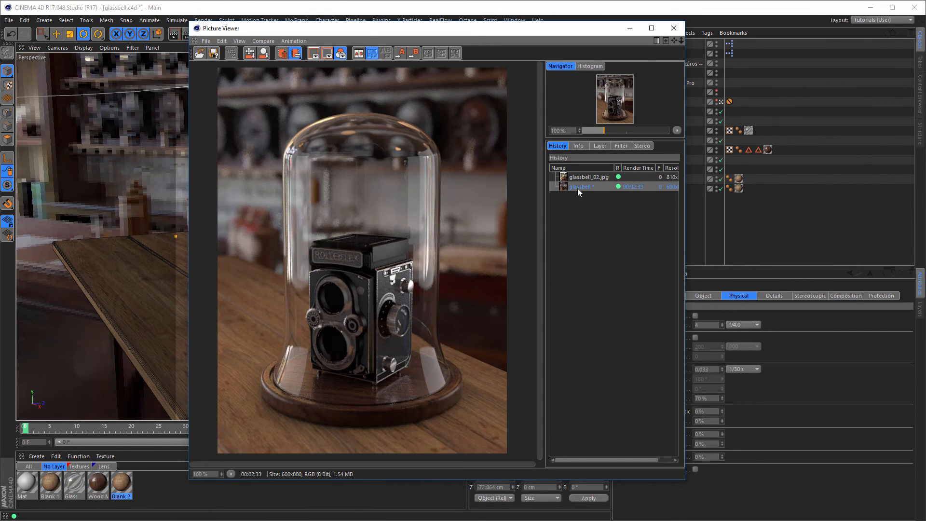
{"action": "left_click", "coordinate": [587, 178]}
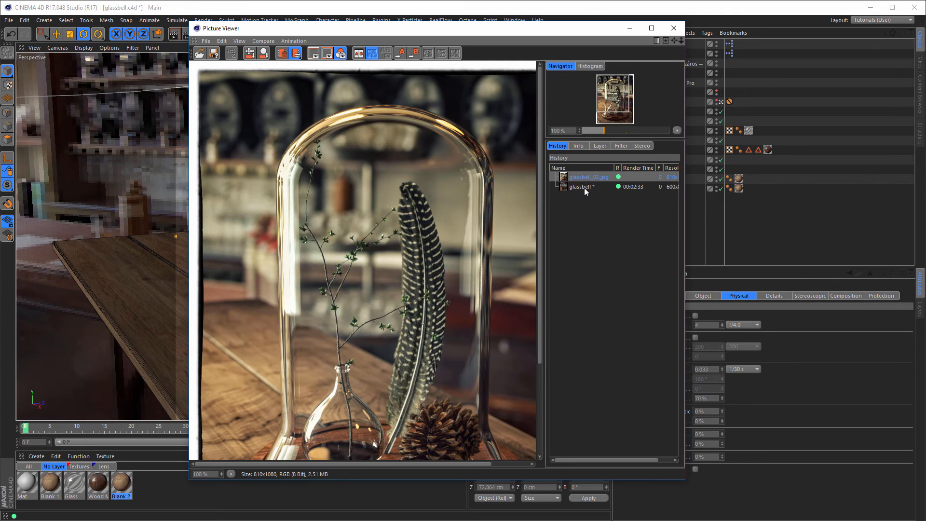
{"action": "left_click", "coordinate": [583, 187]}
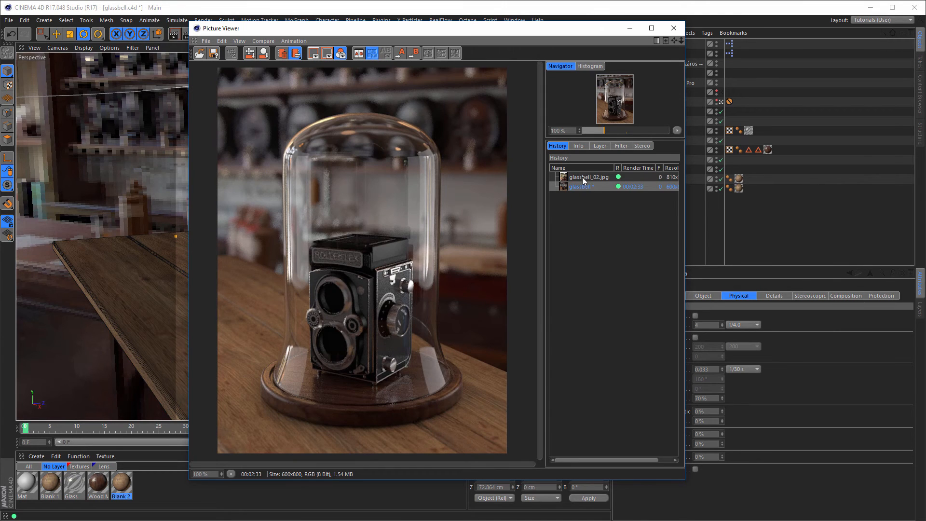
{"action": "left_click", "coordinate": [583, 178]}
{"action": "left_click", "coordinate": [582, 188]}
{"action": "left_click", "coordinate": [583, 176]}
{"action": "left_click", "coordinate": [583, 187]}
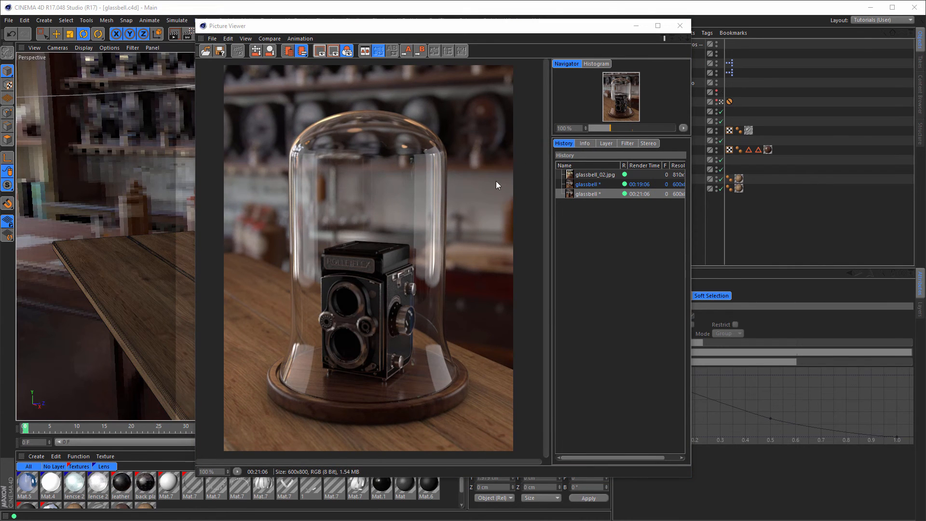
Compare the empty glass bell render with the one containing the Rolleiflex, and copy the Rolleiflex render to the clipboard.
{"action": "left_click", "coordinate": [585, 186]}
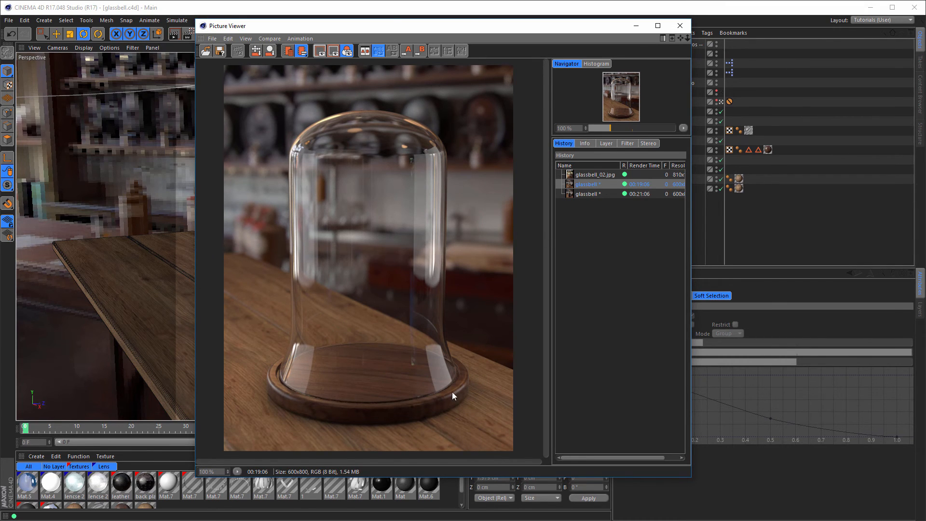
{"action": "left_click", "coordinate": [582, 195]}
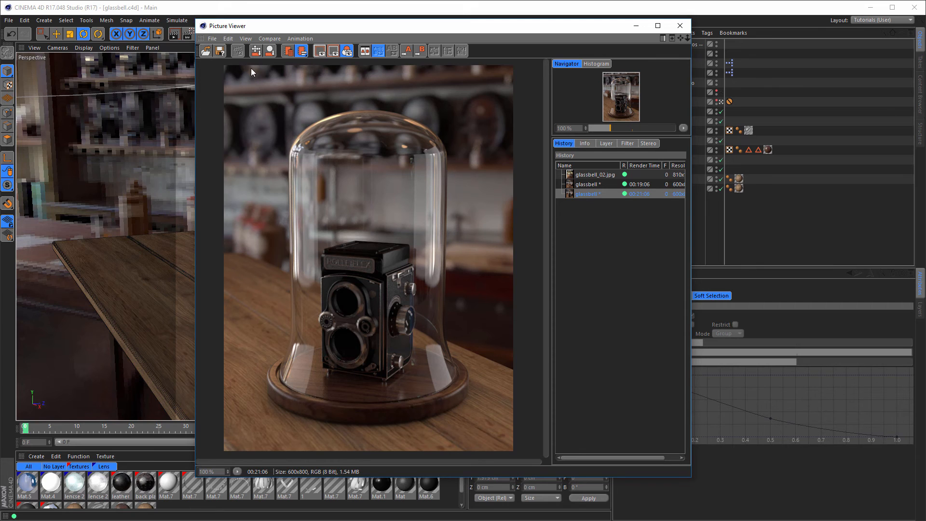
{"action": "left_click", "coordinate": [227, 39]}
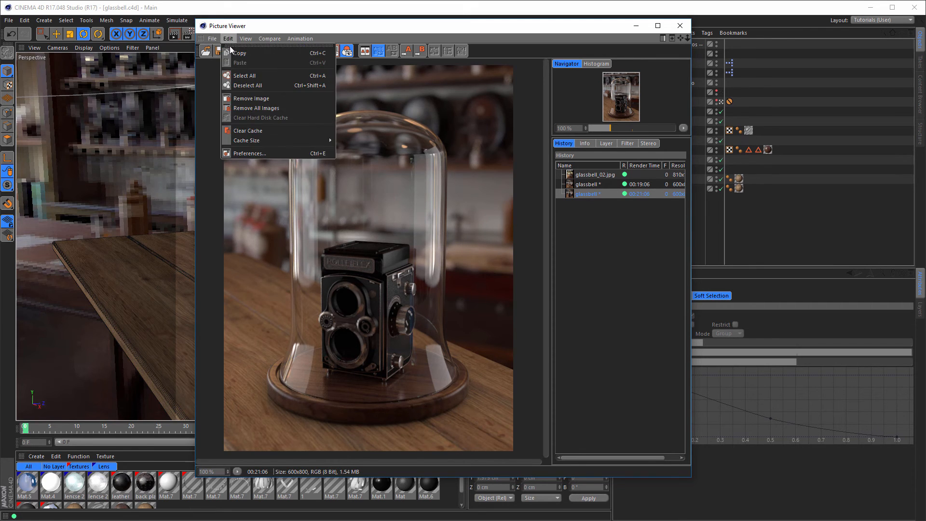
{"action": "left_click", "coordinate": [253, 56]}
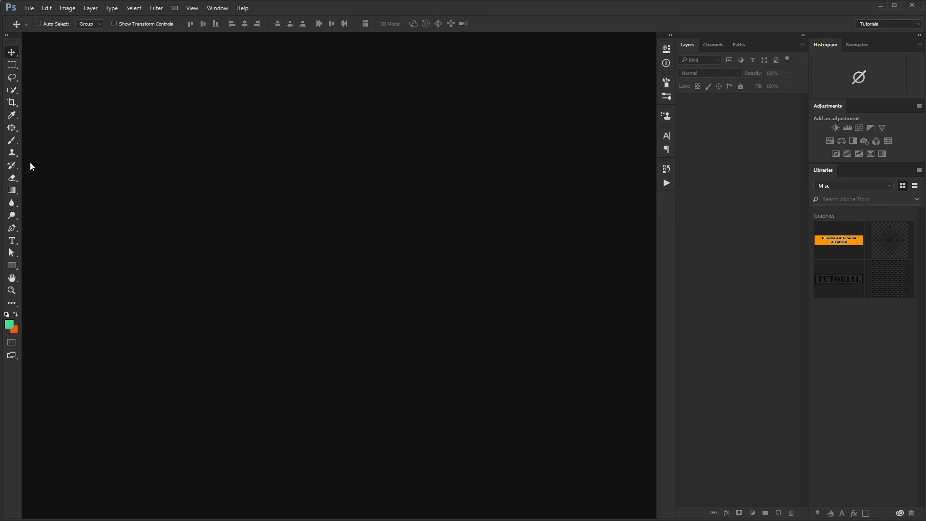
Switch to Photoshop, create a 600 x 800 pixel document from the Clipboard preset and paste the render into it.
{"action": "left_click", "coordinate": [30, 8]}
{"action": "left_click", "coordinate": [43, 22]}
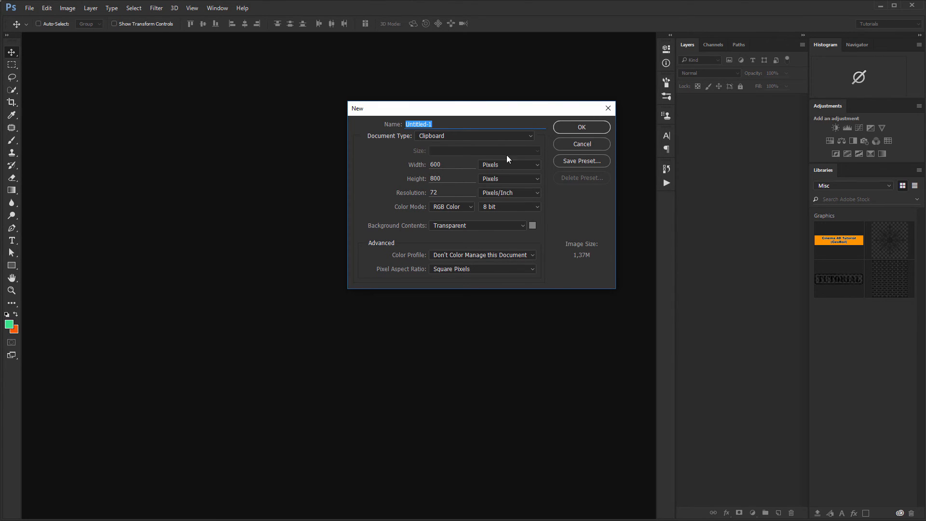
{"action": "left_click", "coordinate": [581, 128]}
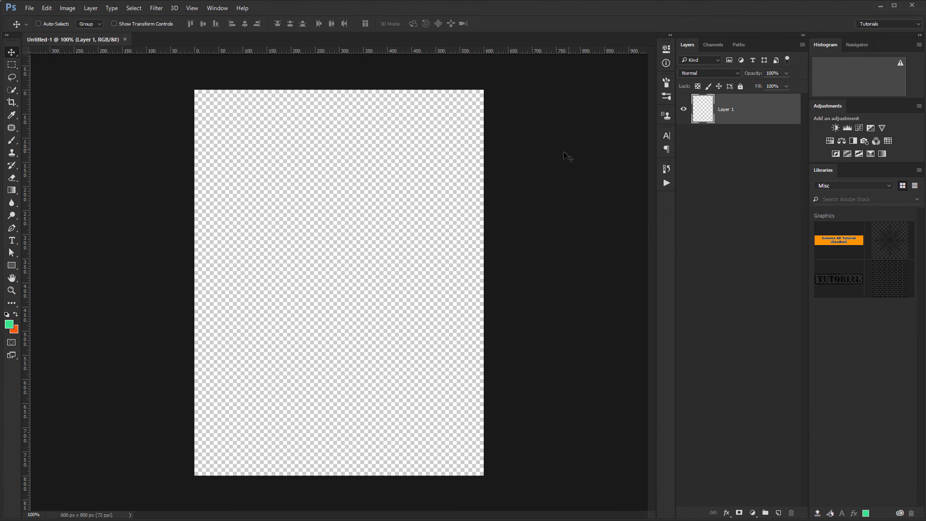
{"action": "key", "text": "ctrl"}
{"action": "key", "text": "ctrl+v"}
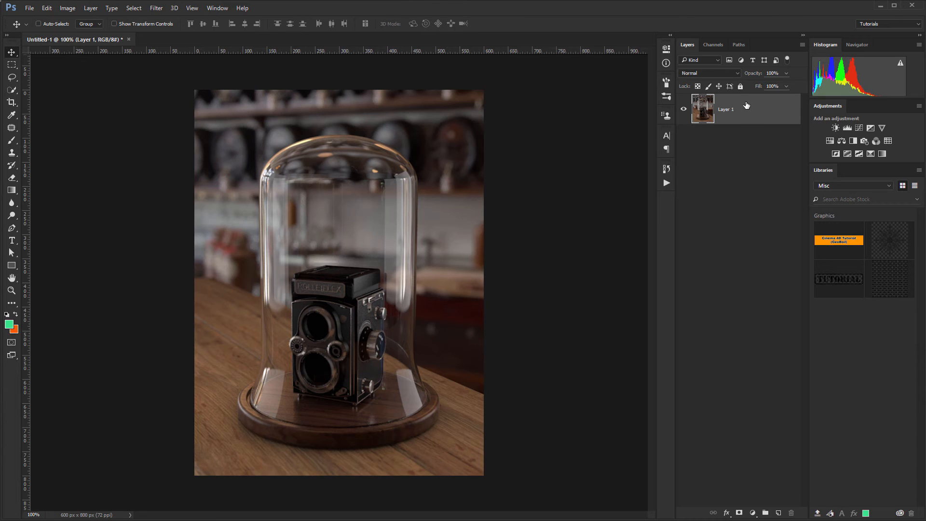
Duplicate Layer 1 and convert the copy to a smart object.
{"action": "key", "text": "ctrl"}
{"action": "key", "text": "ctrl+j"}
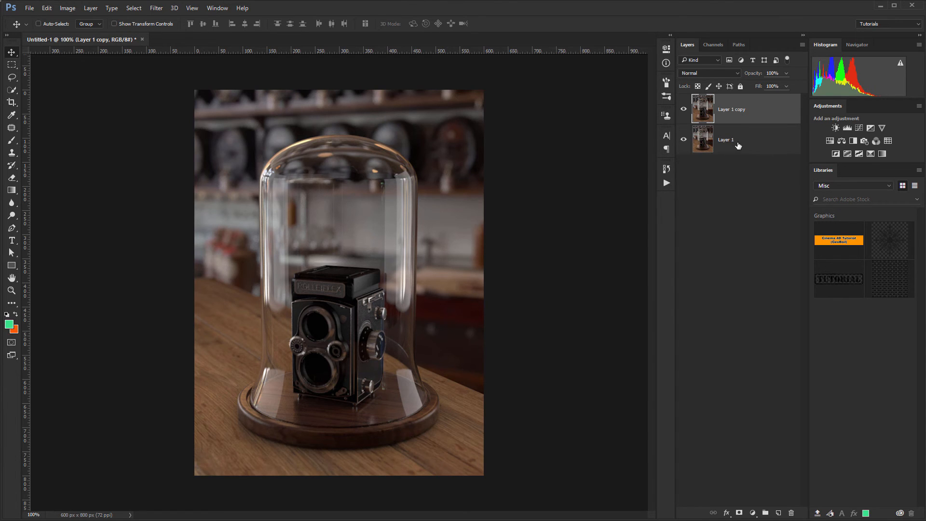
{"action": "right_click", "coordinate": [766, 110]}
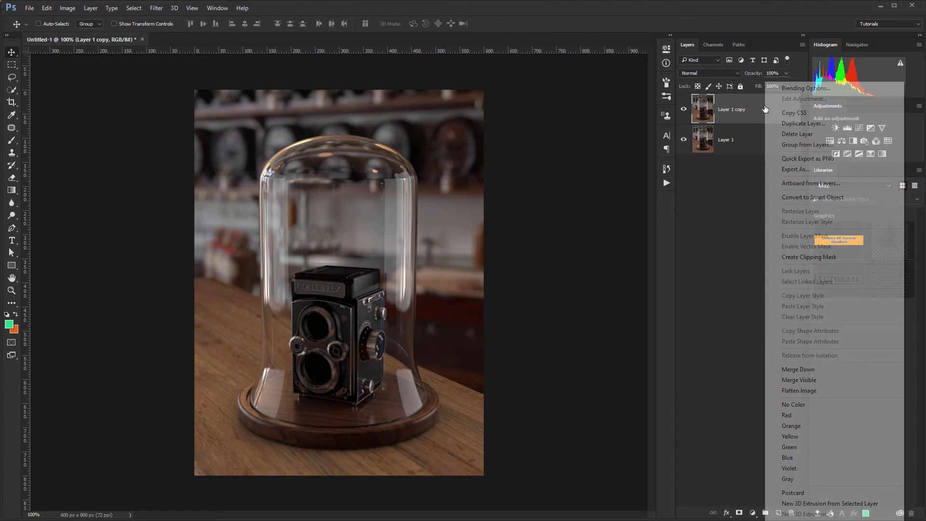
{"action": "left_click", "coordinate": [798, 198]}
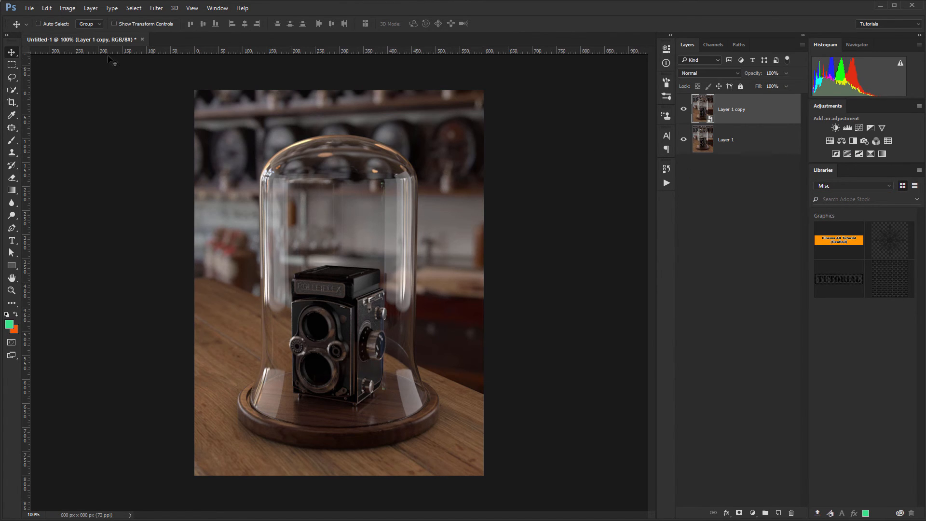
Apply the Camera Raw Filter to Layer 1 copy with Clarity set to +25.
{"action": "left_click", "coordinate": [156, 8]}
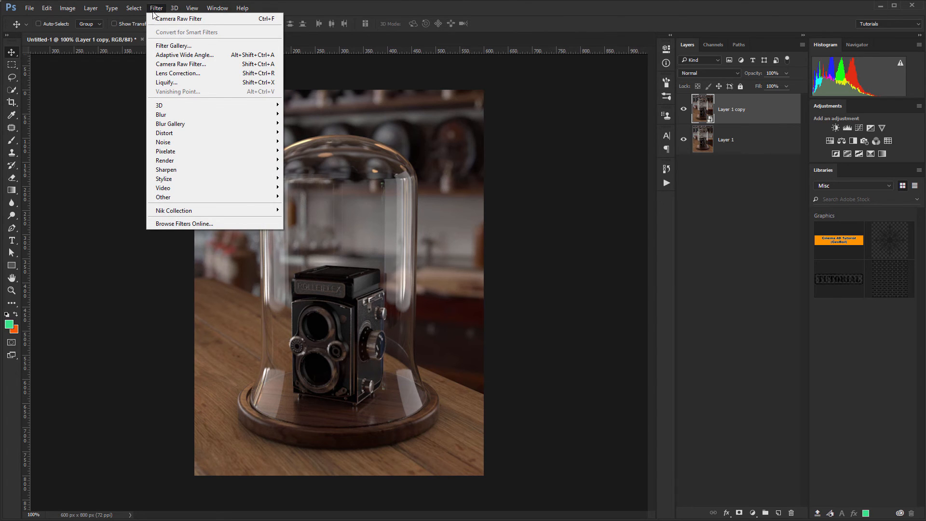
{"action": "left_click", "coordinate": [192, 20]}
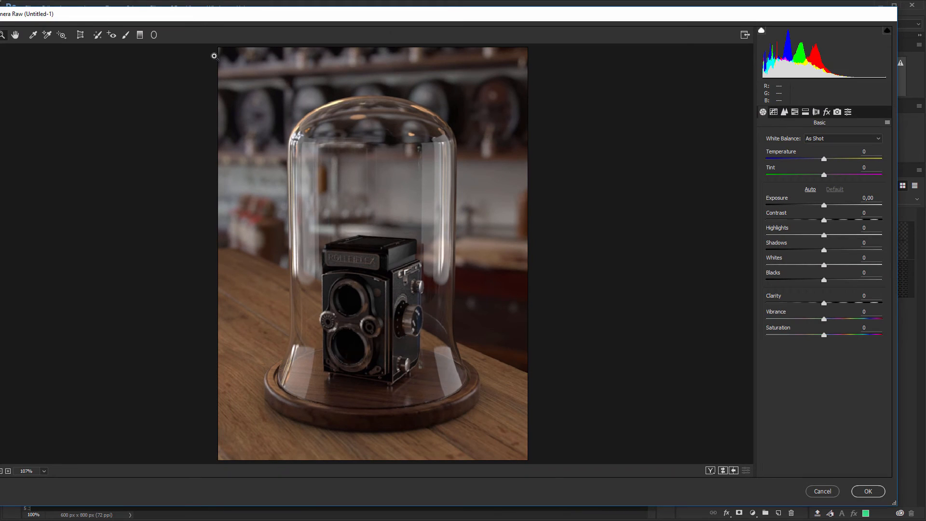
{"action": "right_click", "coordinate": [440, 114]}
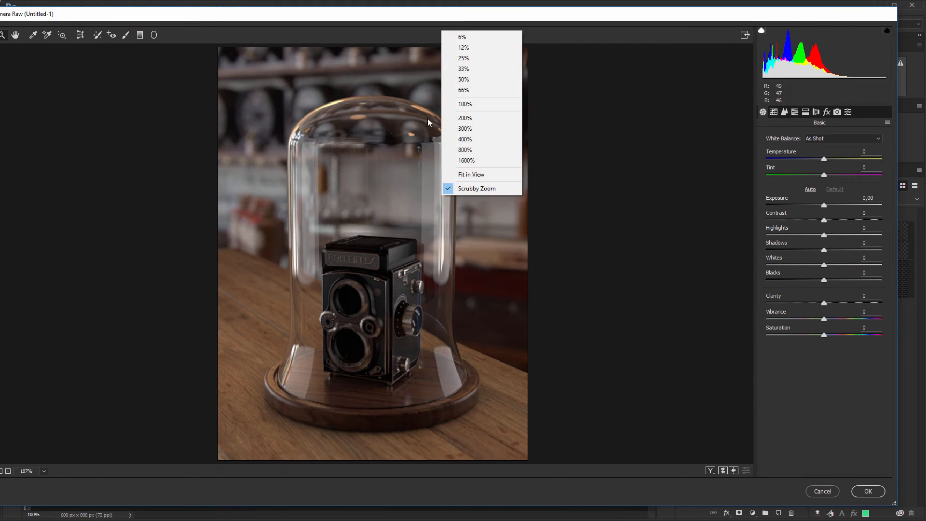
{"action": "left_click", "coordinate": [468, 104]}
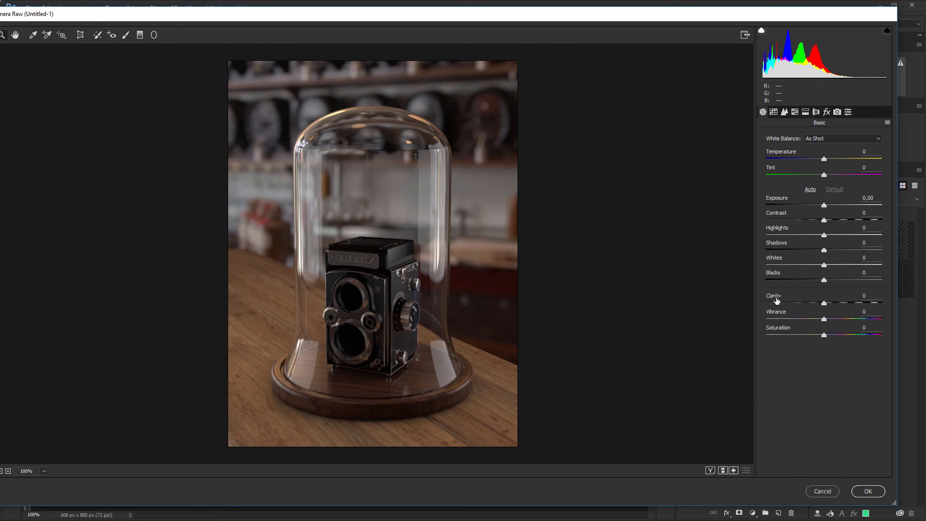
{"action": "left_click_drag", "start_coordinate": [776, 300], "coordinate": [809, 299]}
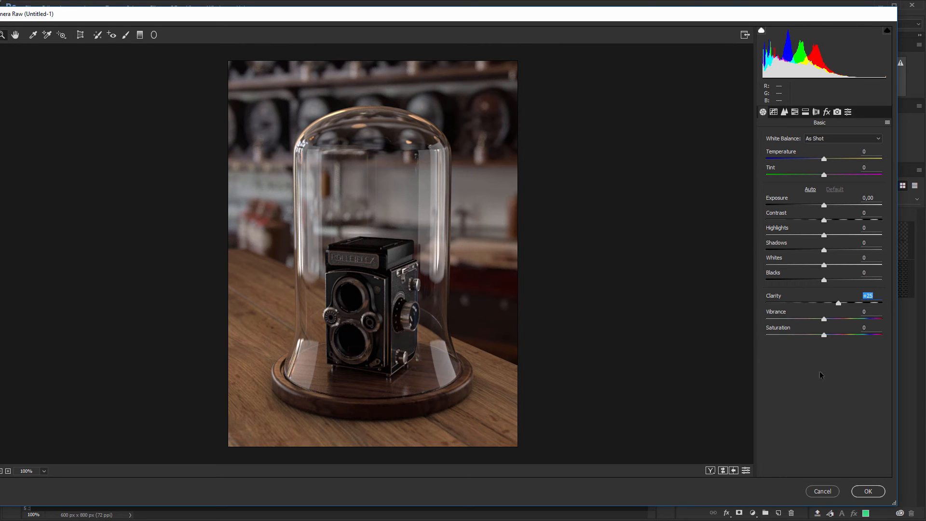
{"action": "left_click", "coordinate": [866, 490]}
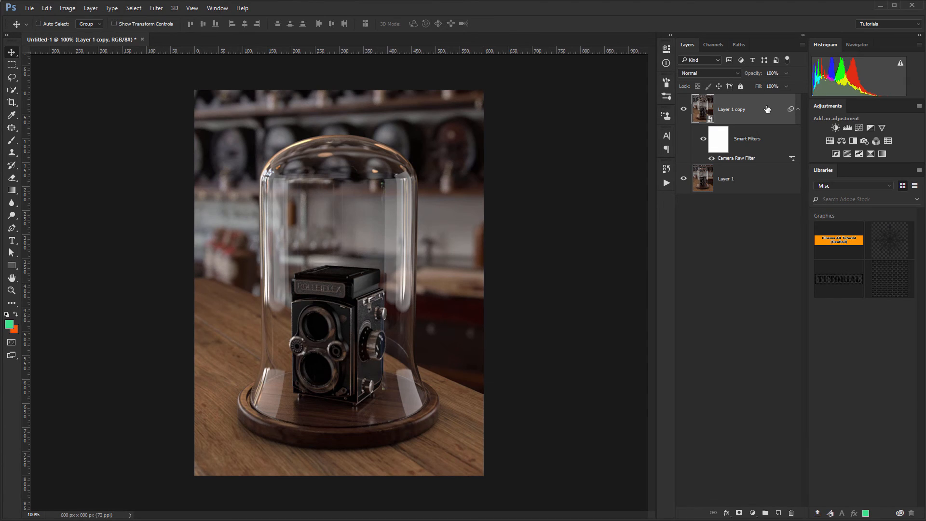
Stamp all visible layers into a new top layer and convert it to a smart object.
{"action": "key", "text": "ctrl"}
{"action": "key", "text": "ctrl+shift+alt+e"}
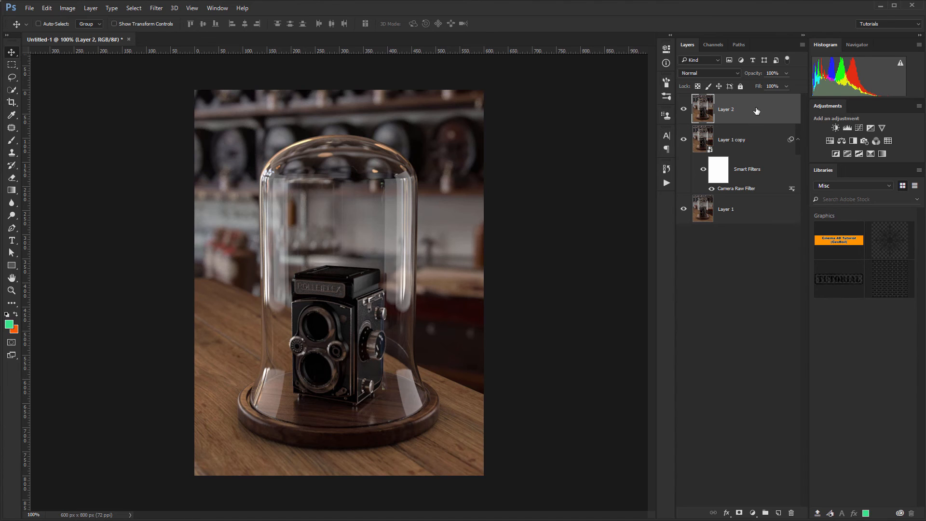
{"action": "key", "text": "ctrl"}
{"action": "key", "text": "ctrl+alt+o"}
{"action": "right_click", "coordinate": [748, 109]}
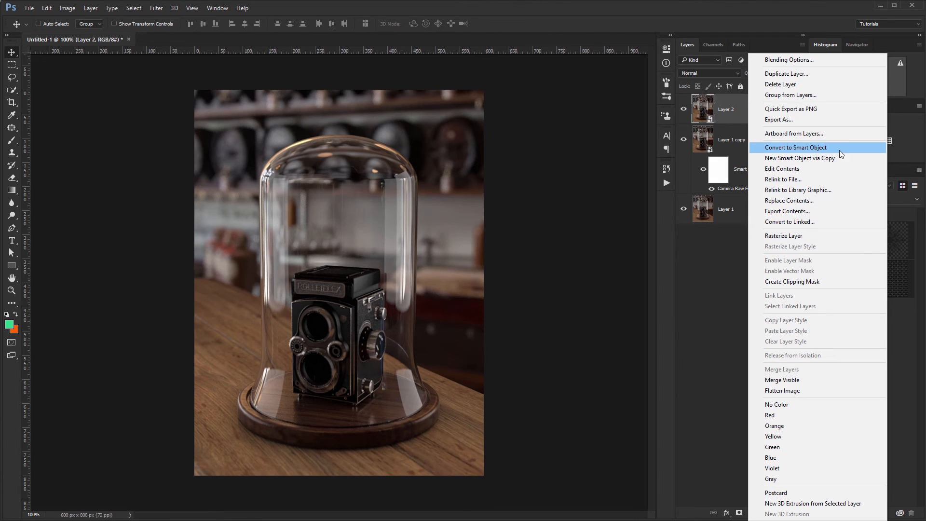
{"action": "left_click", "coordinate": [726, 106]}
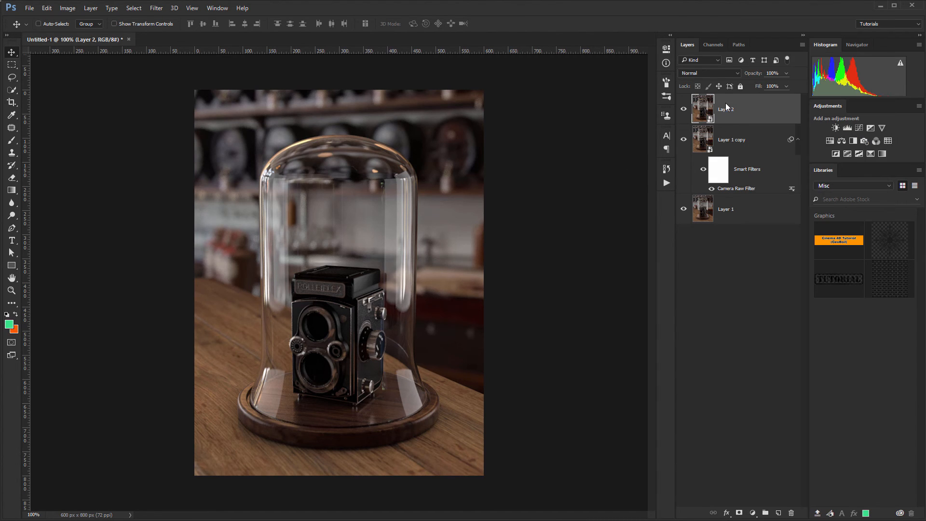
Open Color Efex Pro 4 from the Nik Collection on Layer 2 and load the saved GlassBell recipe.
{"action": "left_click", "coordinate": [156, 9]}
{"action": "mouse_move", "coordinate": [205, 211]}
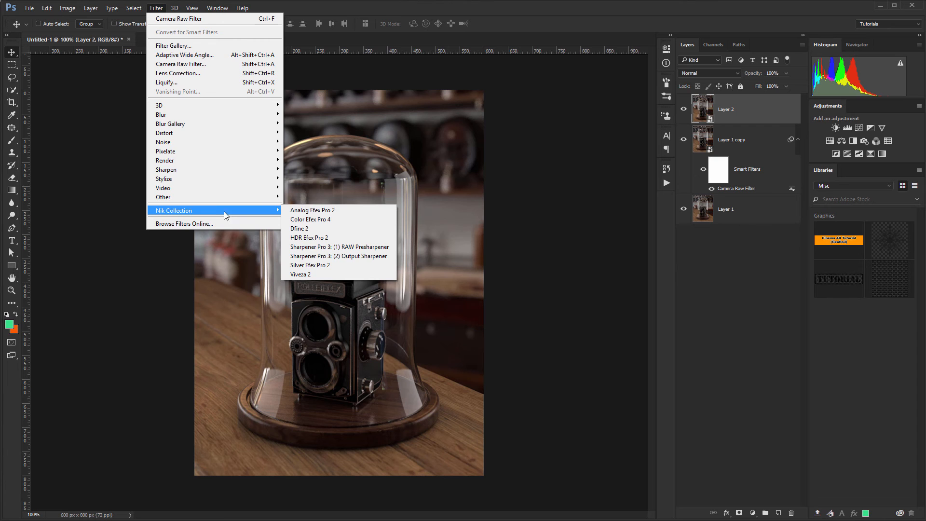
{"action": "left_click", "coordinate": [331, 221]}
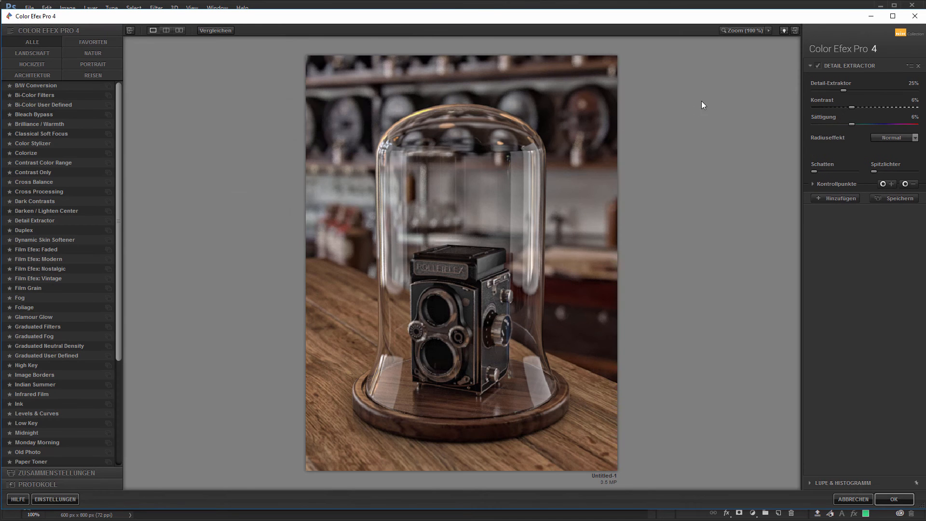
{"action": "left_click", "coordinate": [743, 33]}
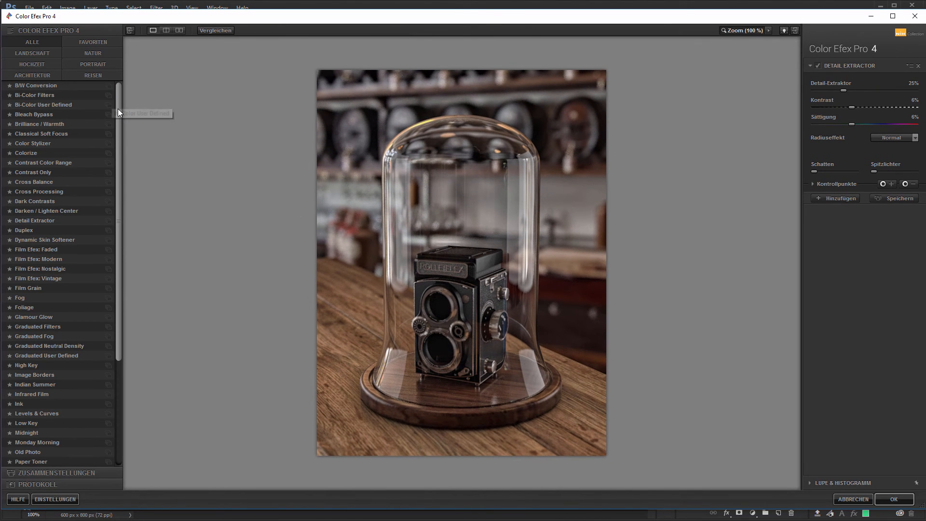
{"action": "left_click_drag", "start_coordinate": [118, 108], "coordinate": [143, 288]}
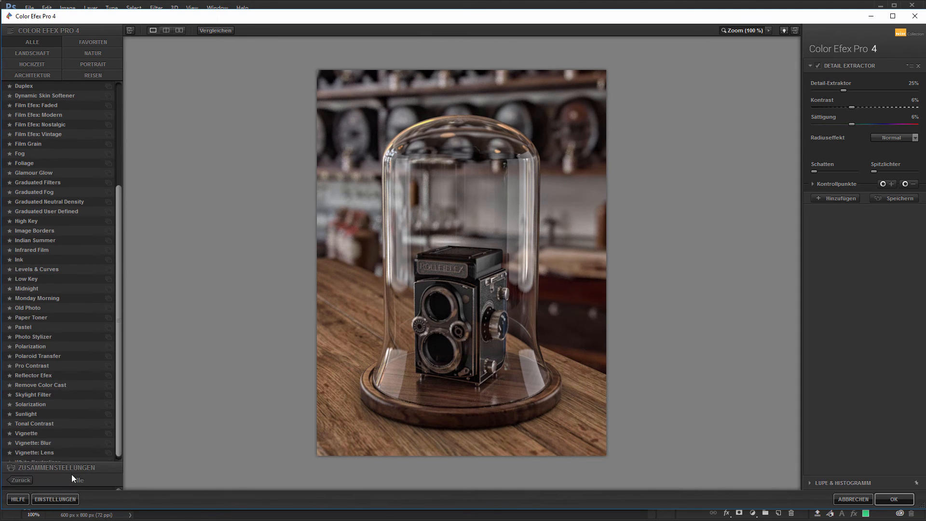
{"action": "left_click", "coordinate": [71, 473]}
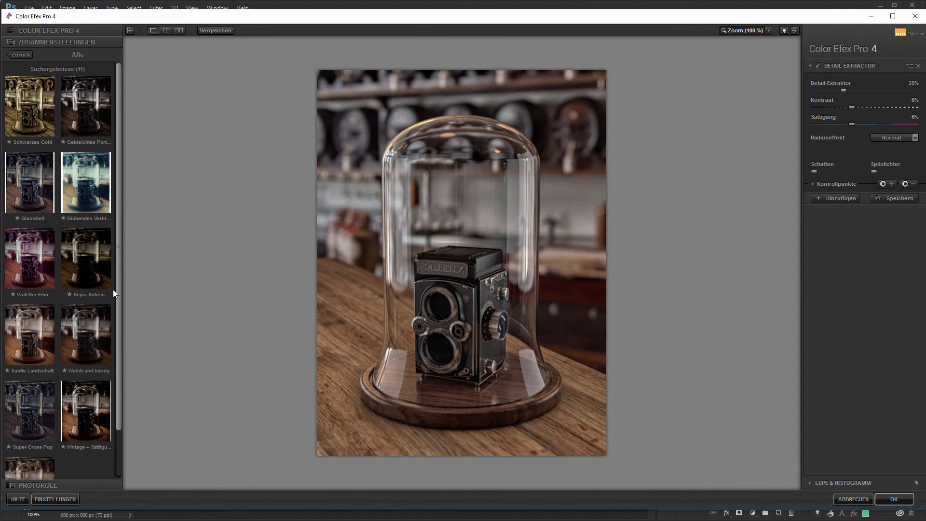
{"action": "left_click", "coordinate": [19, 180]}
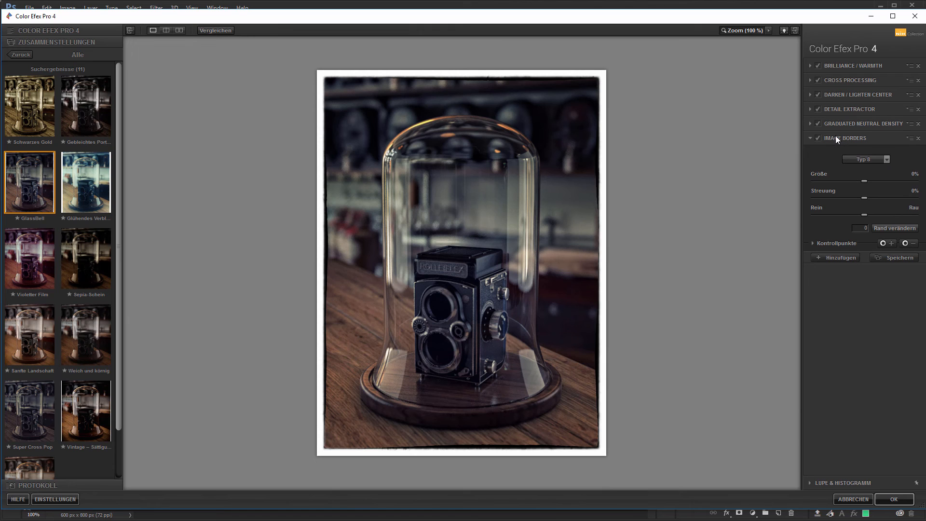
Disable all six filters of the GlassBell recipe, from Brilliance / Warmth through Image Borders.
{"action": "left_click", "coordinate": [818, 94]}
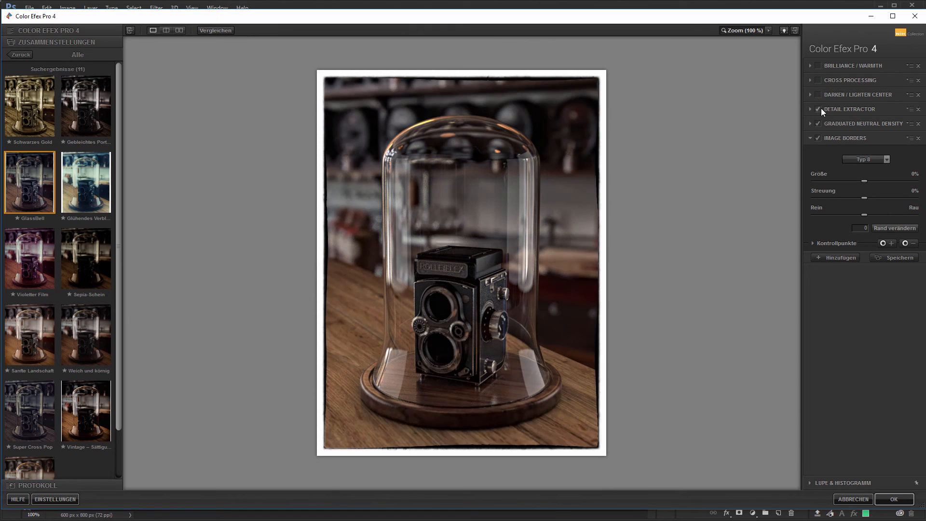
{"action": "left_click", "coordinate": [817, 109]}
{"action": "left_click", "coordinate": [818, 124]}
{"action": "left_click", "coordinate": [818, 137]}
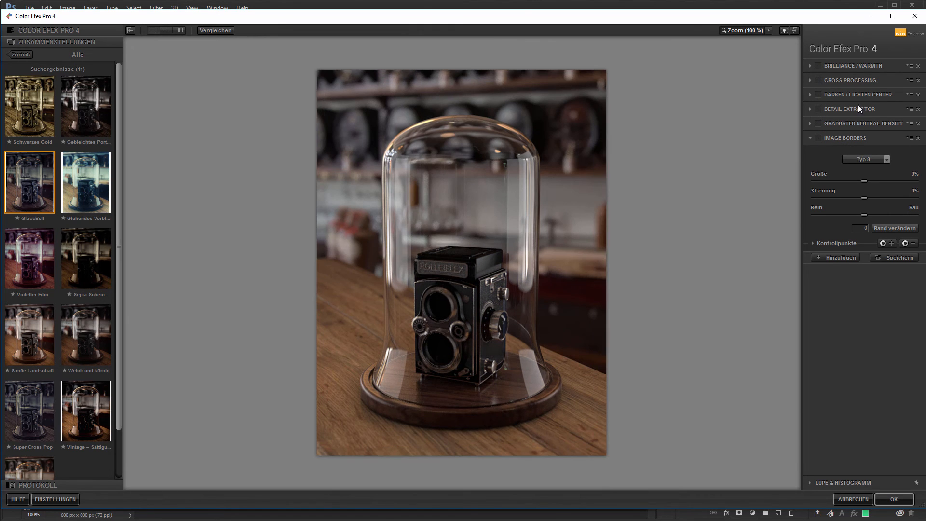
Re-enable Brilliance / Warmth, Cross Processing, Darken / Lighten Center, Detail Extractor, Graduated Neutral Density and Image Borders one by one, comparing each effect.
{"action": "left_click", "coordinate": [851, 64]}
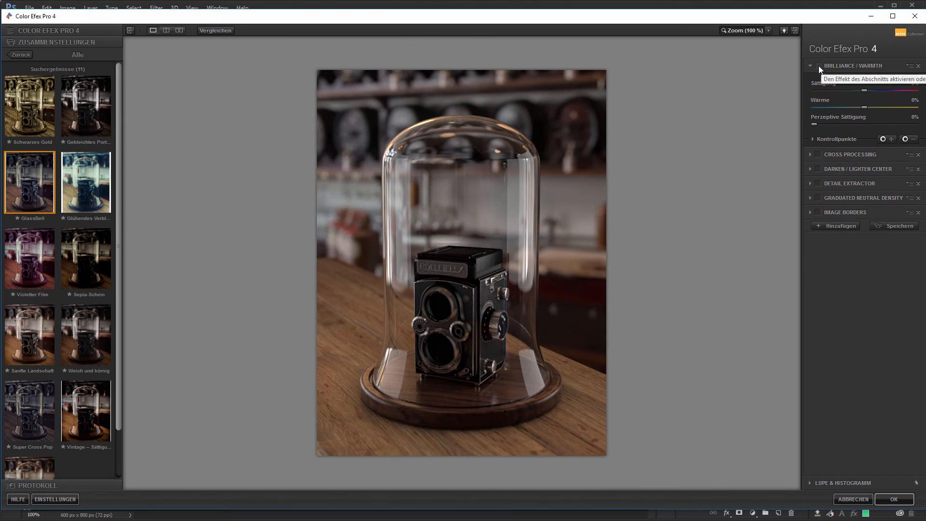
{"action": "left_click", "coordinate": [818, 65]}
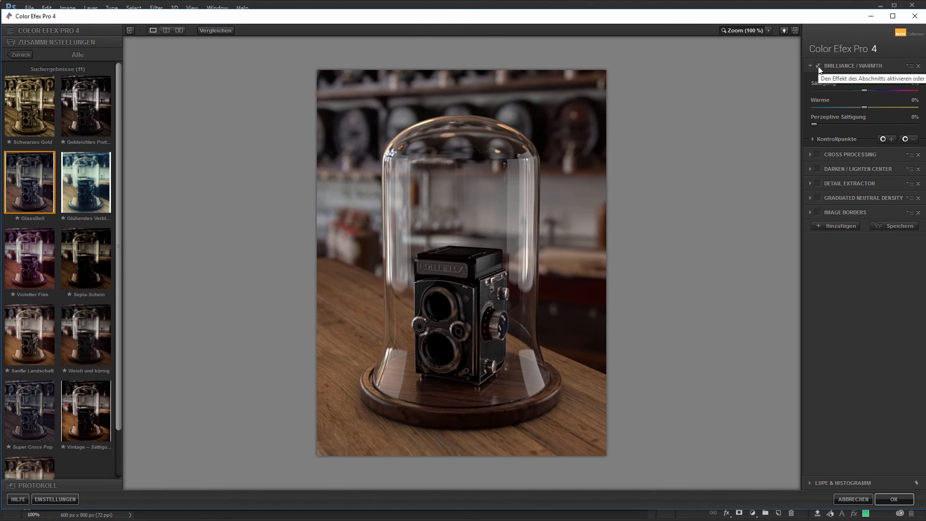
{"action": "left_click", "coordinate": [818, 154]}
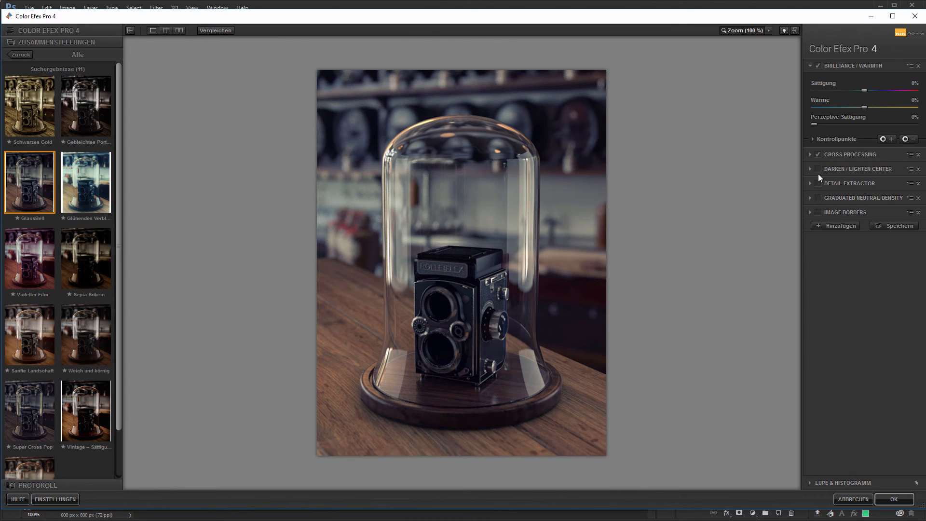
{"action": "left_click", "coordinate": [818, 169]}
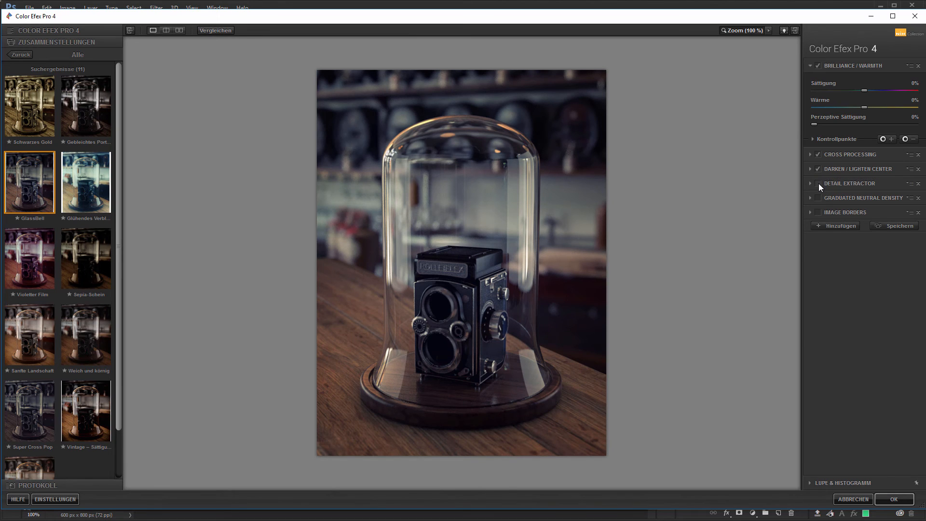
{"action": "left_click", "coordinate": [819, 183]}
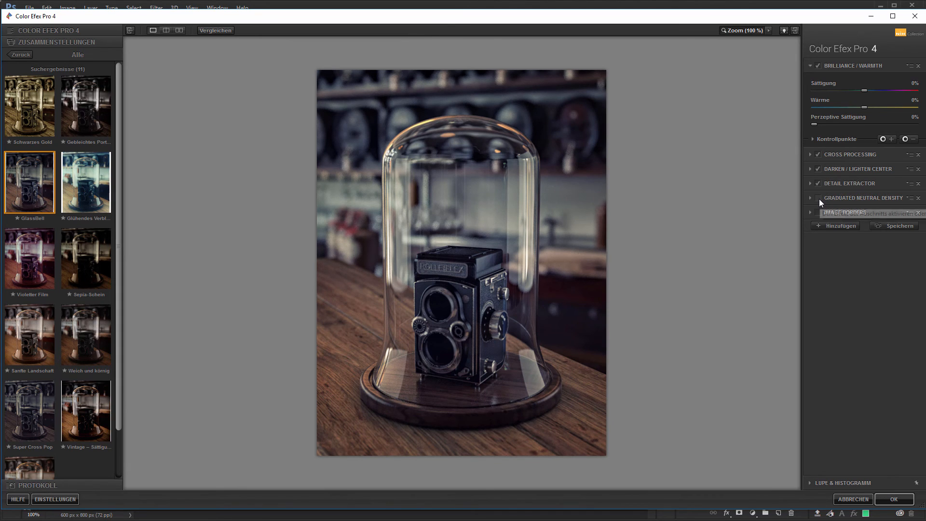
{"action": "left_click", "coordinate": [818, 198]}
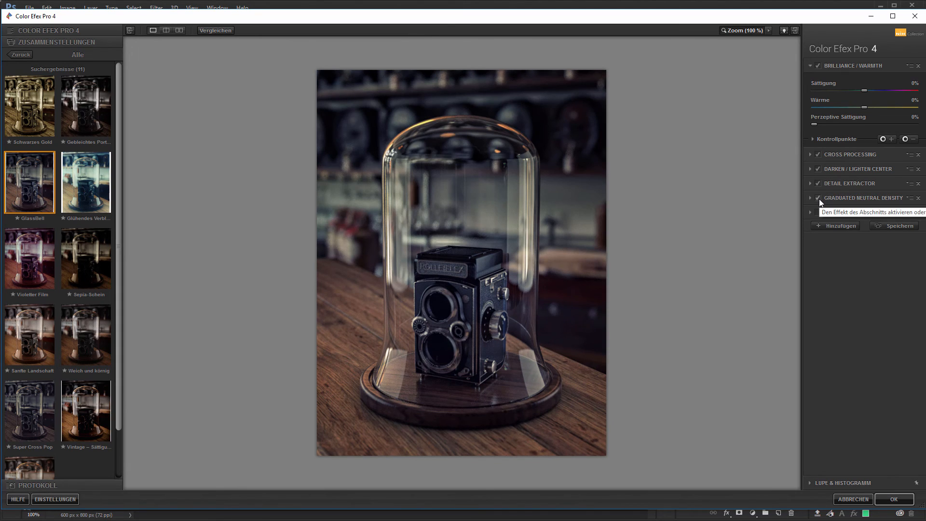
{"action": "left_click", "coordinate": [818, 198]}
{"action": "left_click", "coordinate": [818, 198]}
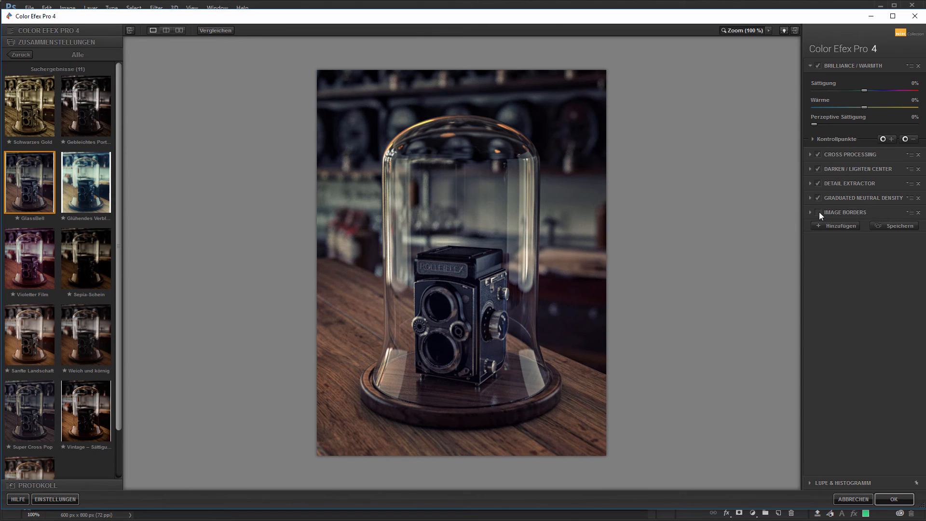
{"action": "left_click", "coordinate": [818, 213]}
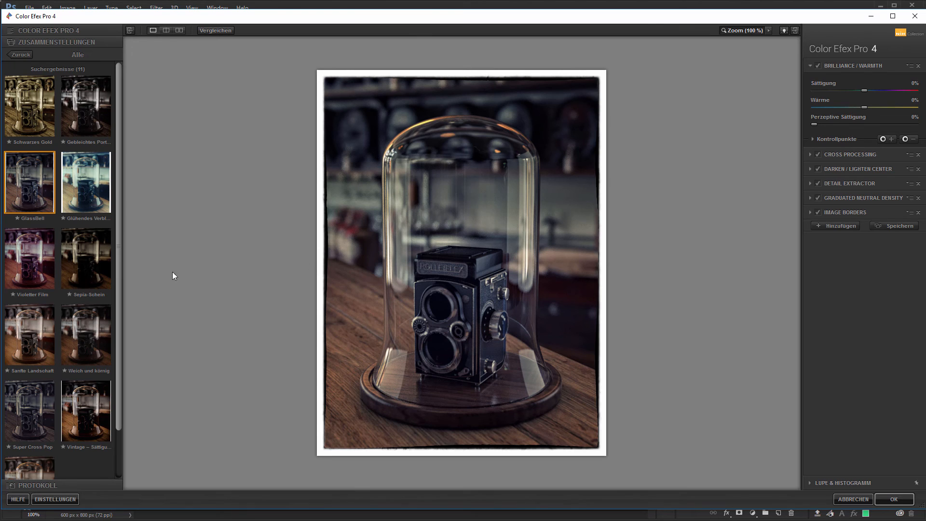
Return to the full filter list and apply the GlassBell recipe to Layer 2.
{"action": "left_click", "coordinate": [48, 30]}
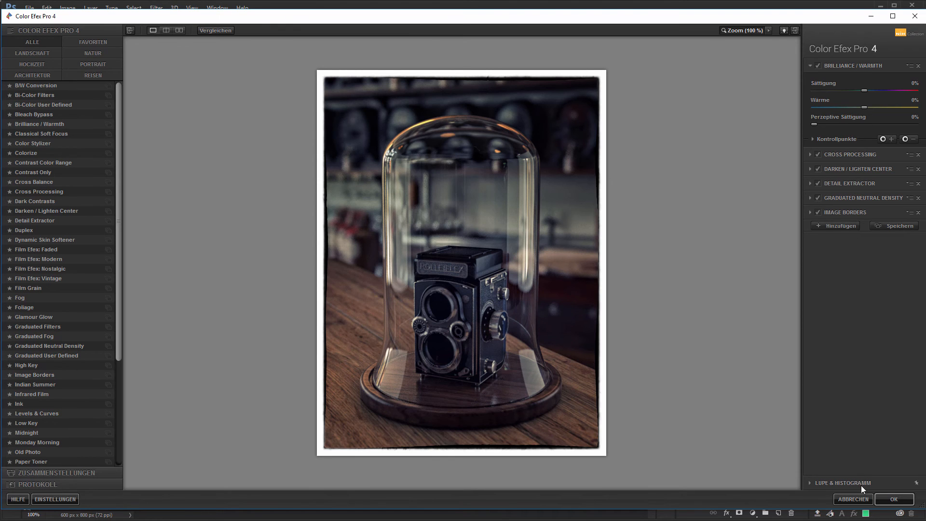
{"action": "left_click", "coordinate": [894, 499]}
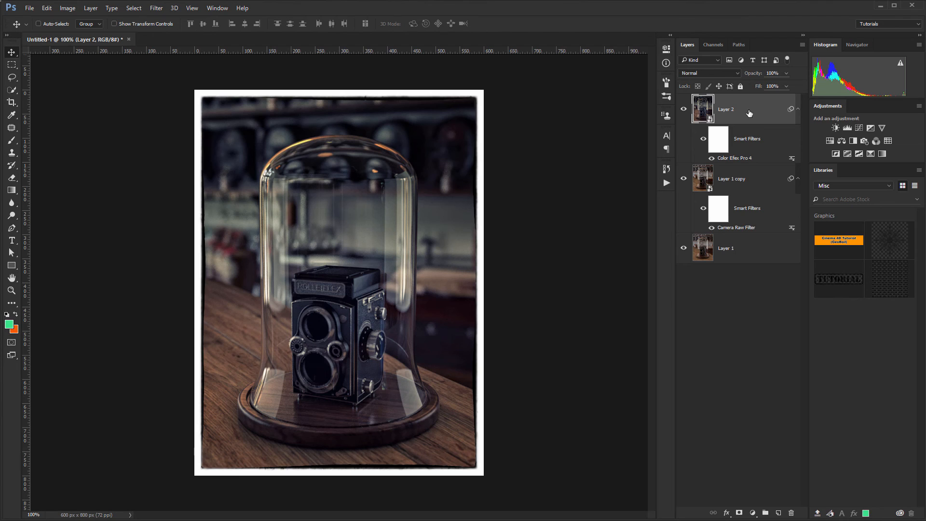
Stamp all visible layers into a new layer above Layer 2 and convert it to a smart object.
{"action": "key", "text": "ctrl"}
{"action": "key", "text": "ctrl+alt+shift+e"}
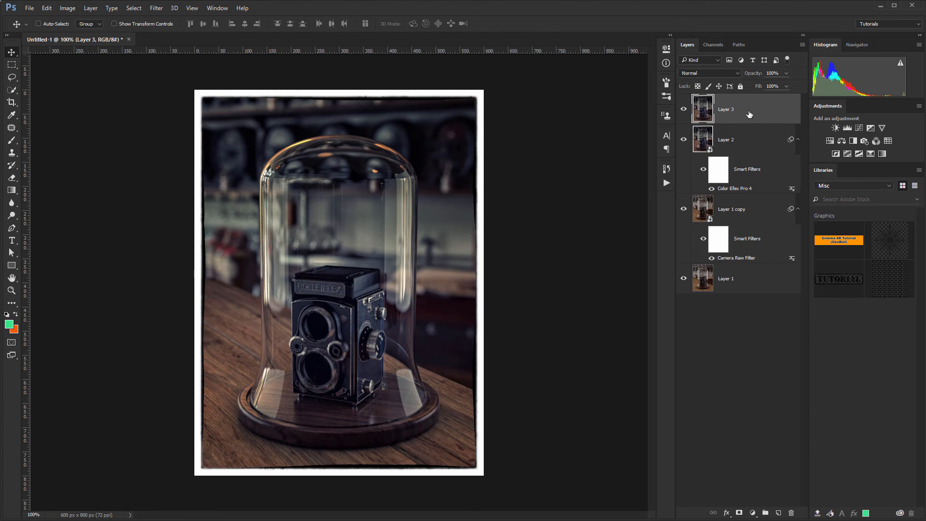
{"action": "key", "text": "ctrl"}
{"action": "key", "text": "ctrl+shift+o"}
Open the Camera Raw Filter on Layer 3 and bring its whole window into view.
{"action": "key", "text": "ctrl"}
{"action": "key", "text": "ctrl+shift+a"}
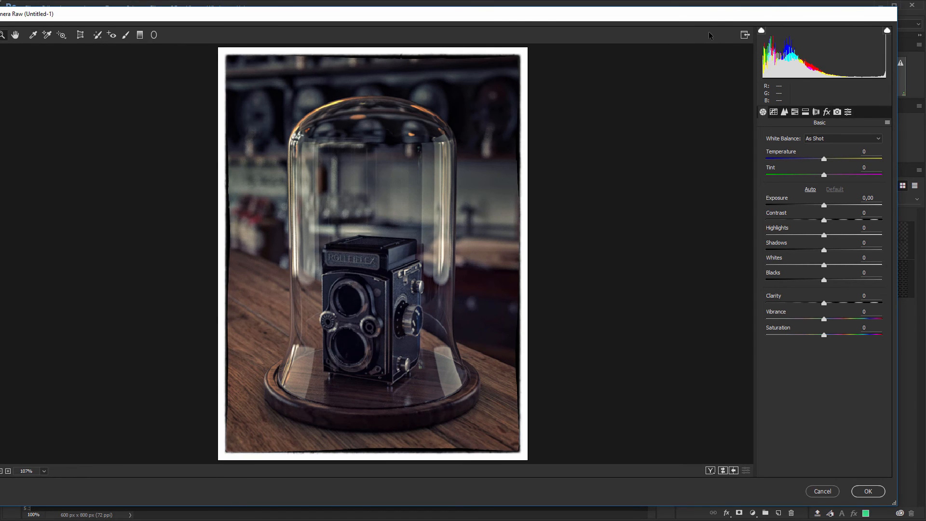
{"action": "left_click_drag", "start_coordinate": [675, 20], "coordinate": [696, 24]}
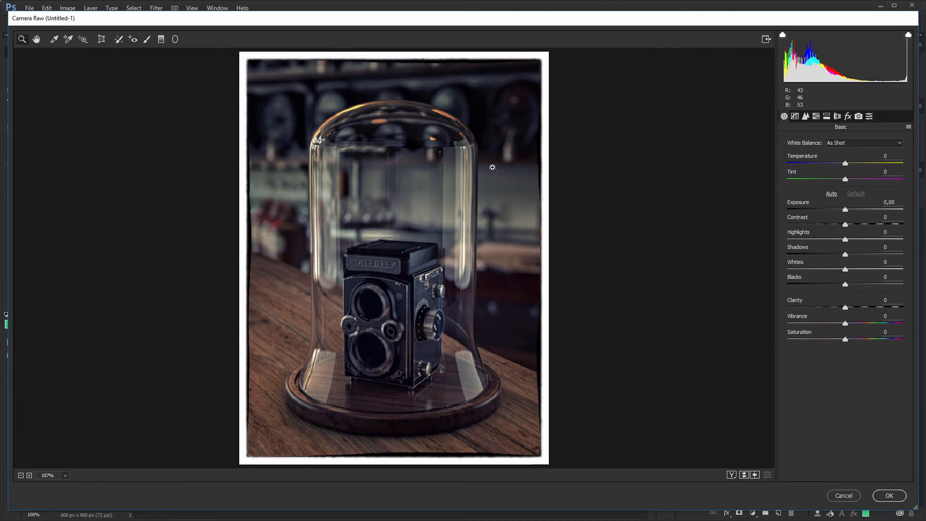
Examine the Rolleiflex, the glass bell edges and the blurred background up close in the Camera Raw preview.
{"action": "scroll", "coordinate": [478, 162], "scroll_direction": "up", "scroll_amount": 14, "text": "alt"}
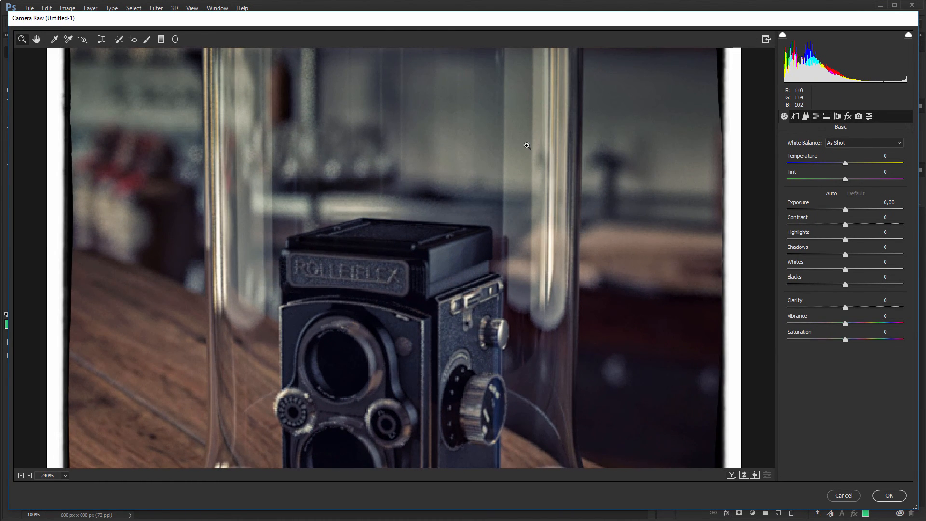
{"action": "mouse_move", "coordinate": [527, 145]}
{"action": "left_mouse_down"}
{"action": "mouse_move", "coordinate": [518, 329]}
{"action": "mouse_move", "coordinate": [520, 124]}
{"action": "left_mouse_up"}
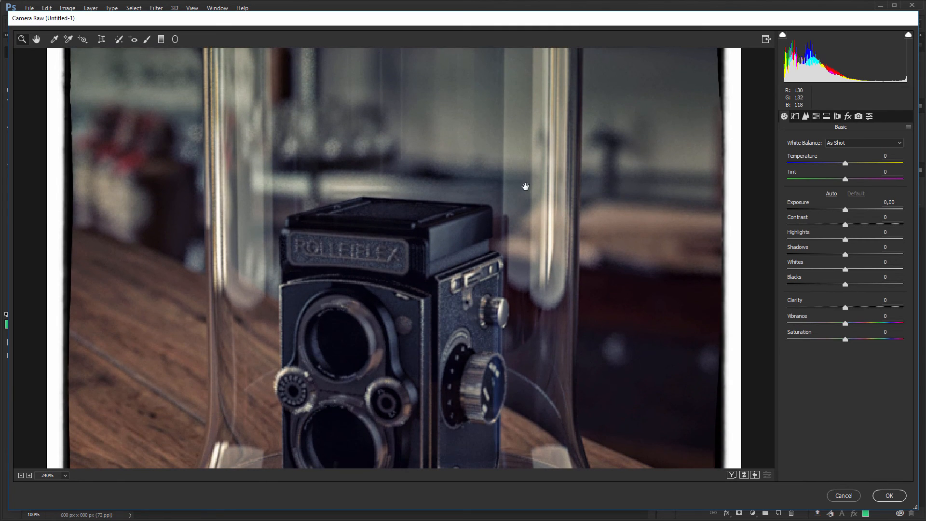
{"action": "mouse_move", "coordinate": [555, 268]}
{"action": "left_mouse_down"}
{"action": "mouse_move", "coordinate": [542, 141]}
{"action": "mouse_move", "coordinate": [552, 259]}
{"action": "left_mouse_up"}
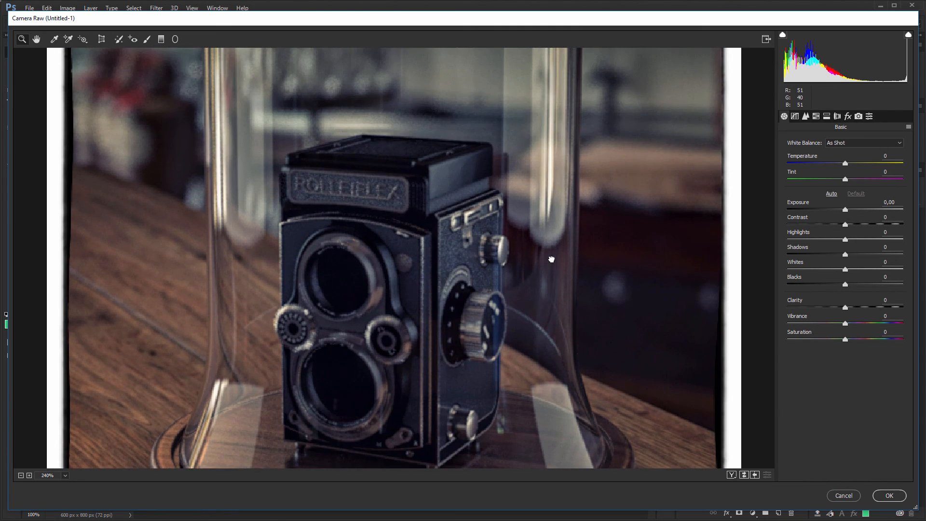
{"action": "left_click_drag", "start_coordinate": [535, 212], "coordinate": [534, 237]}
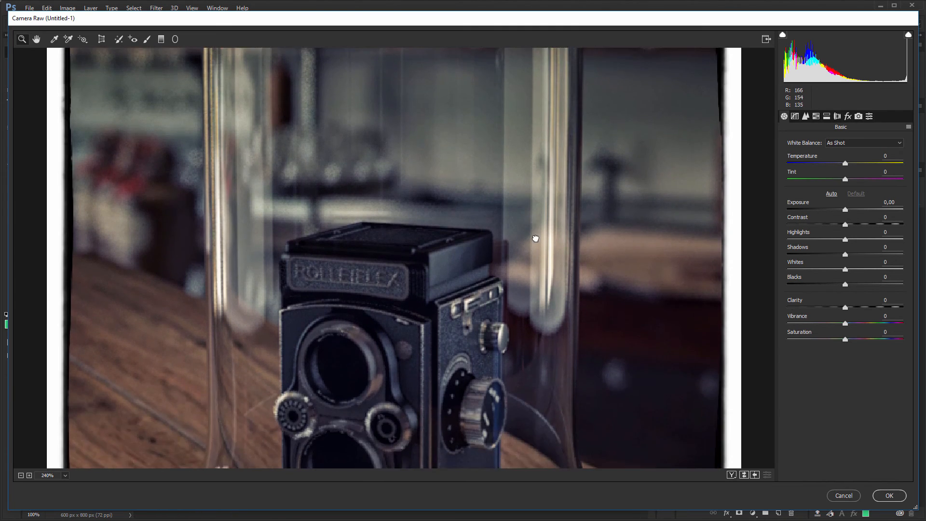
{"action": "left_click", "coordinate": [560, 334], "text": "alt"}
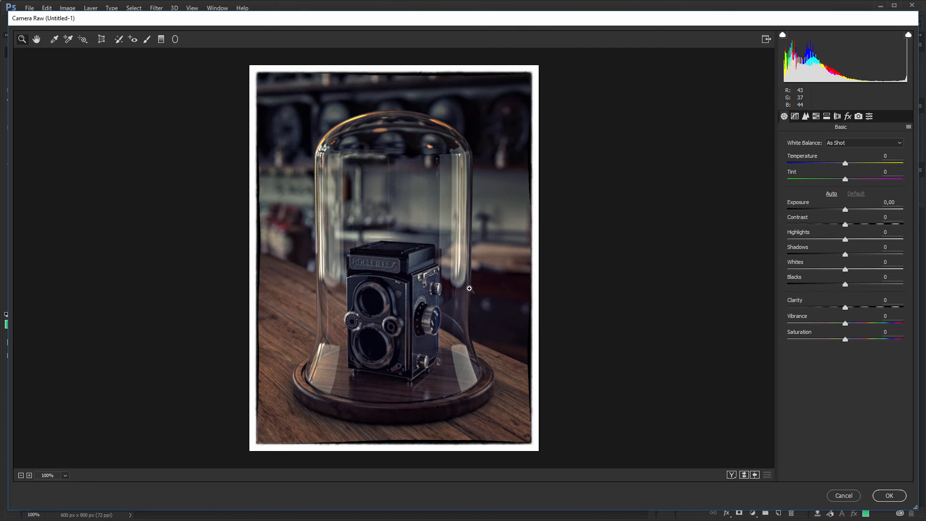
{"action": "left_click", "coordinate": [533, 311]}
{"action": "scroll", "coordinate": [534, 305], "scroll_direction": "up", "scroll_amount": 2, "text": "alt"}
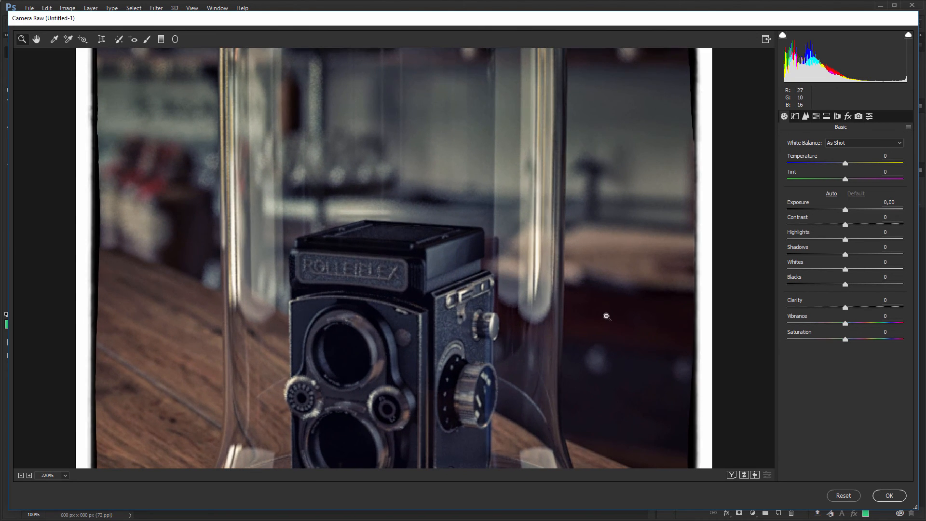
{"action": "scroll", "coordinate": [555, 319], "scroll_direction": "down", "scroll_amount": 5, "text": "alt"}
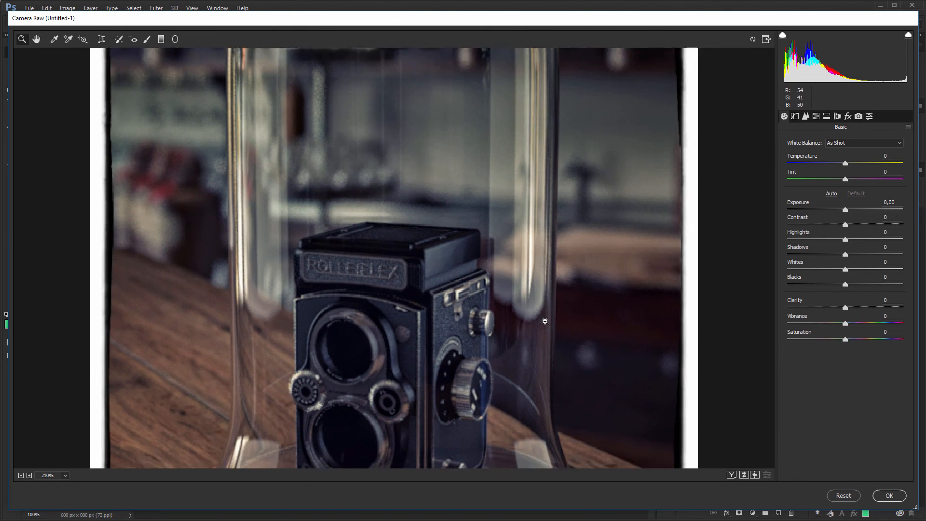
{"action": "scroll", "coordinate": [545, 321], "scroll_direction": "down", "scroll_amount": 1, "text": "alt"}
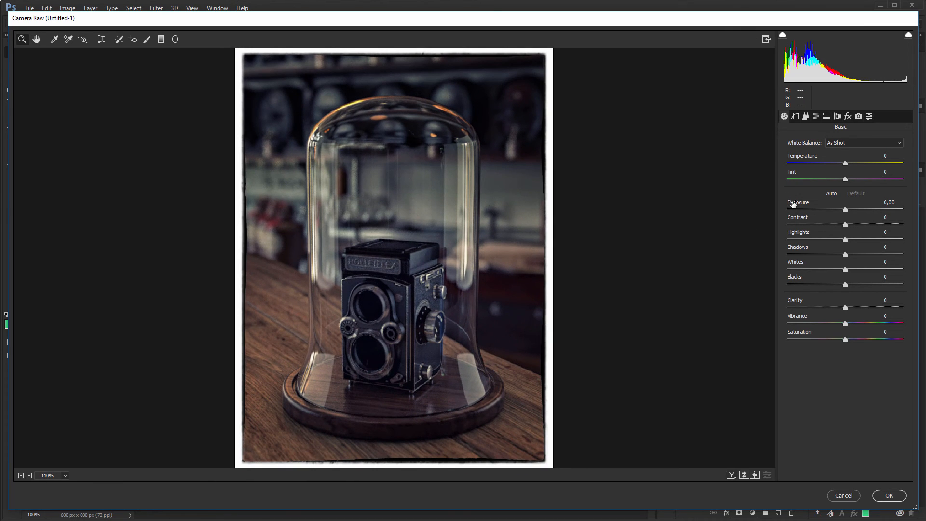
Set Exposure to +0,45 and Clarity to +14 and apply the Camera Raw Filter to Layer 3.
{"action": "left_click_drag", "start_coordinate": [793, 207], "coordinate": [798, 205]}
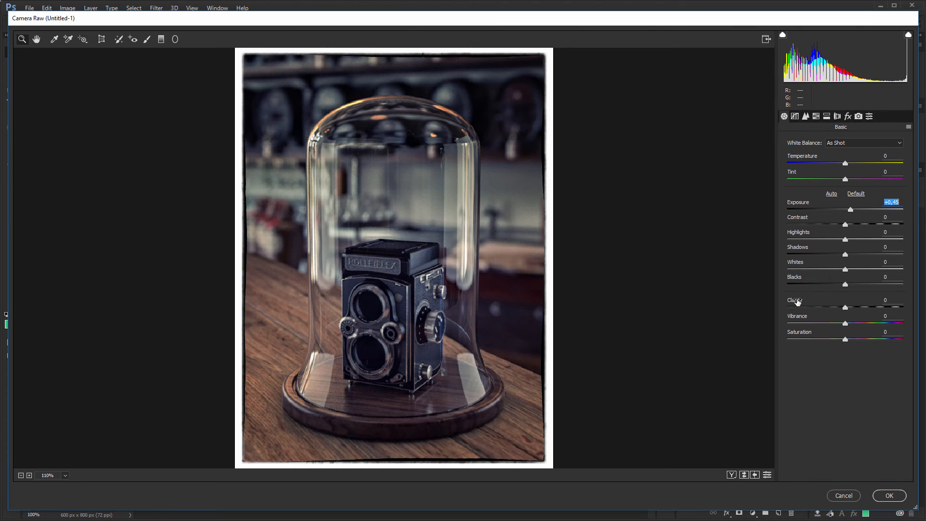
{"action": "mouse_move", "coordinate": [797, 302]}
{"action": "left_mouse_down"}
{"action": "mouse_move", "coordinate": [812, 304]}
{"action": "mouse_move", "coordinate": [804, 302]}
{"action": "left_mouse_up"}
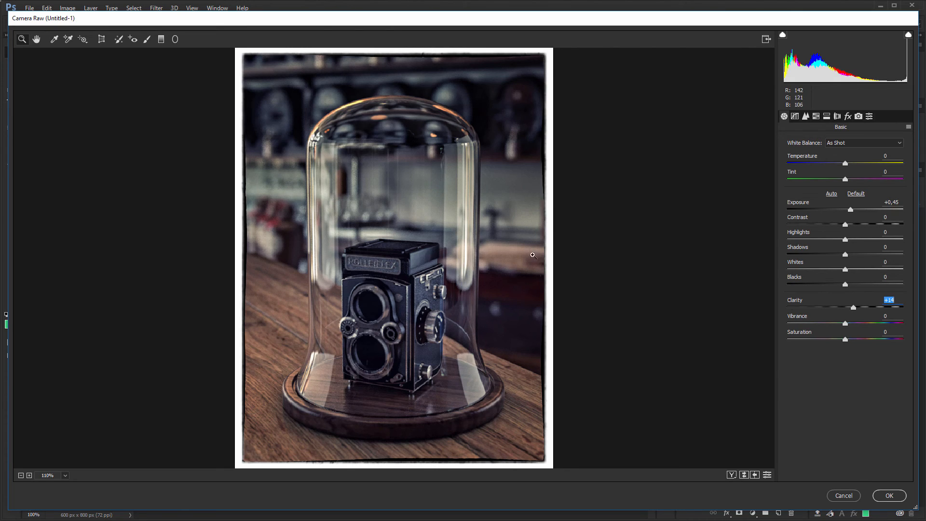
{"action": "left_click", "coordinate": [889, 496]}
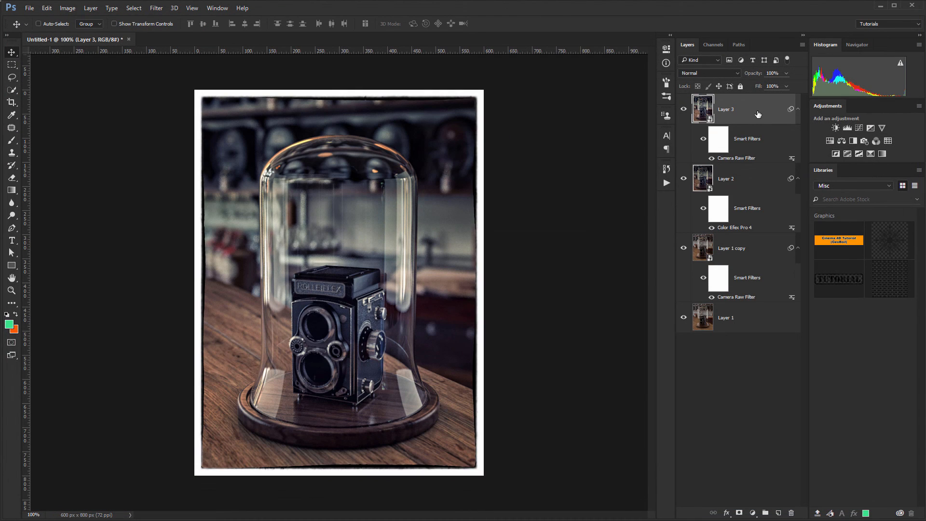
Stamp all visible layers into a new layer above Layer 3 and make it a smart object.
{"action": "key", "text": "ctrl"}
{"action": "key", "text": "ctrl+shift+alt+e"}
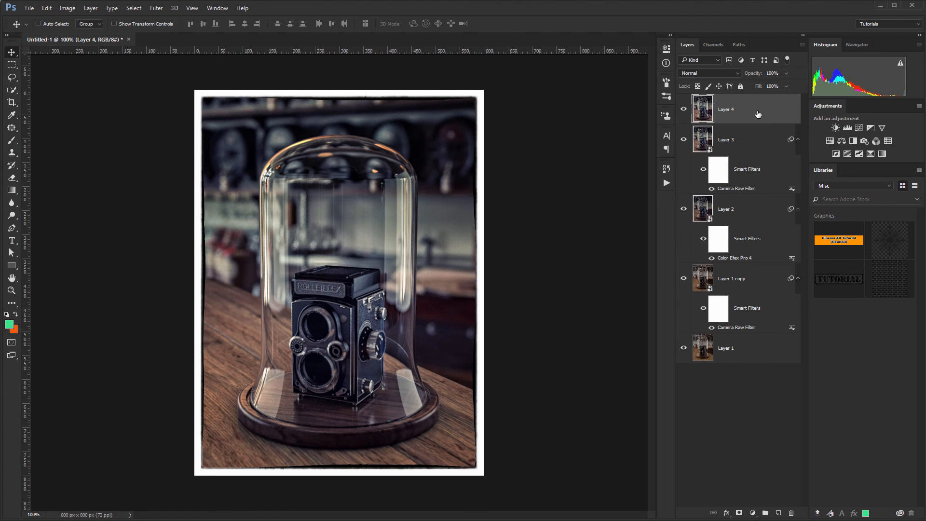
{"action": "key", "text": "ctrl+alt+shift+o"}
Apply the Camera Raw Filter to Layer 4 with Luminance noise reduction set to 100.
{"action": "key", "text": "ctrl+shift+a"}
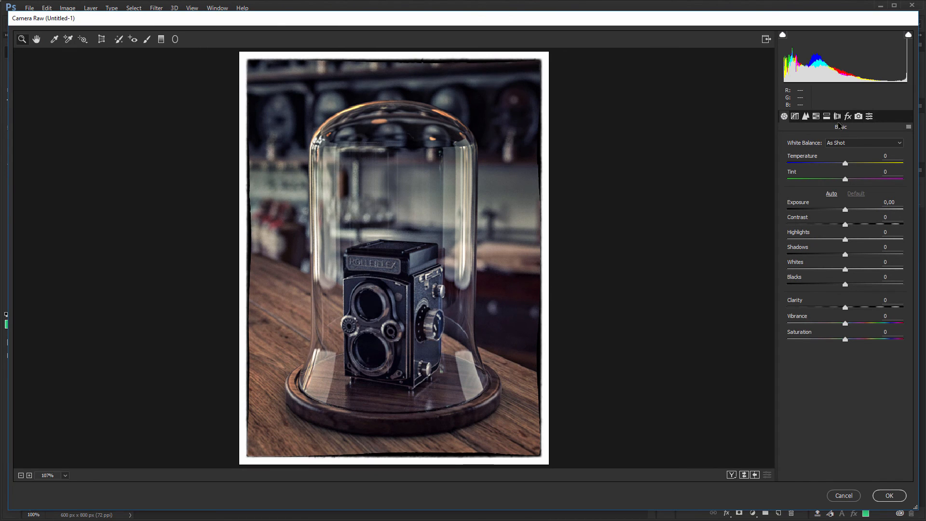
{"action": "key", "text": "alt"}
{"action": "left_click_drag", "start_coordinate": [477, 291], "coordinate": [581, 323]}
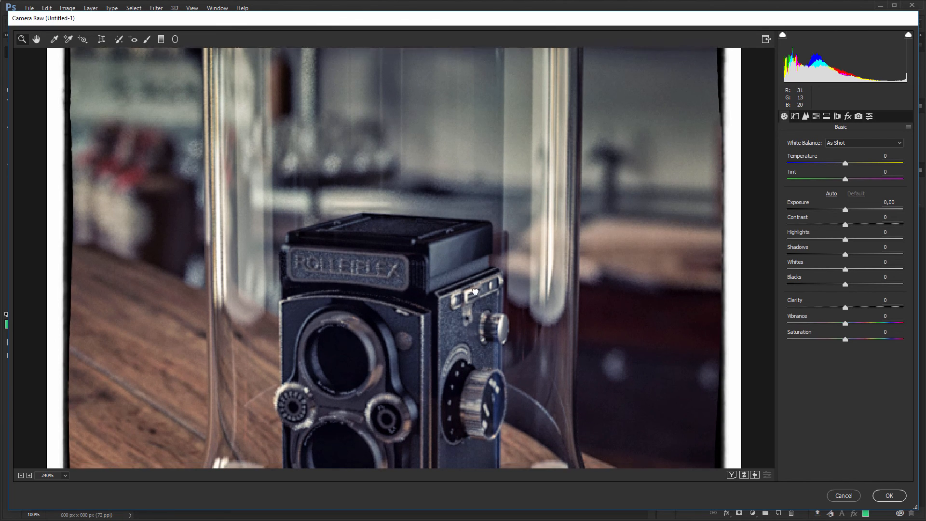
{"action": "left_click_drag", "start_coordinate": [523, 327], "coordinate": [465, 203]}
{"action": "left_click_drag", "start_coordinate": [465, 203], "coordinate": [446, 169]}
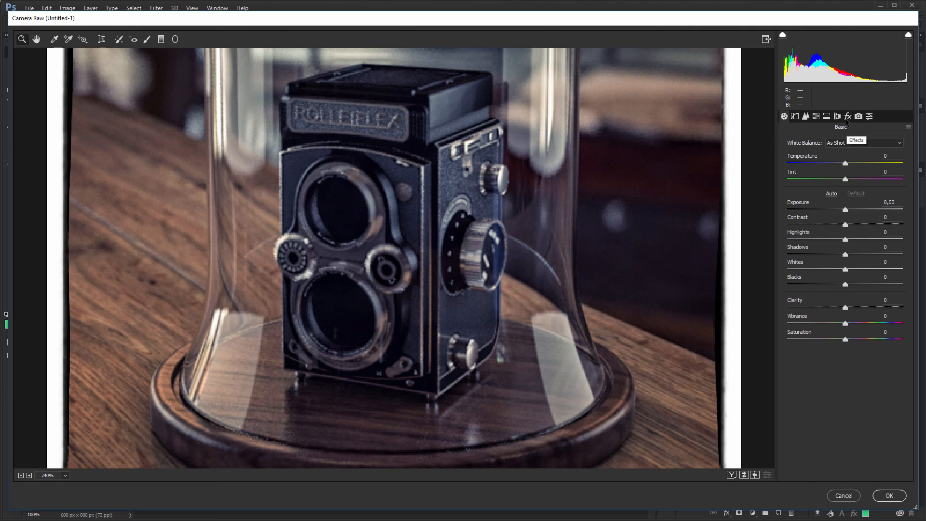
{"action": "left_click", "coordinate": [806, 118]}
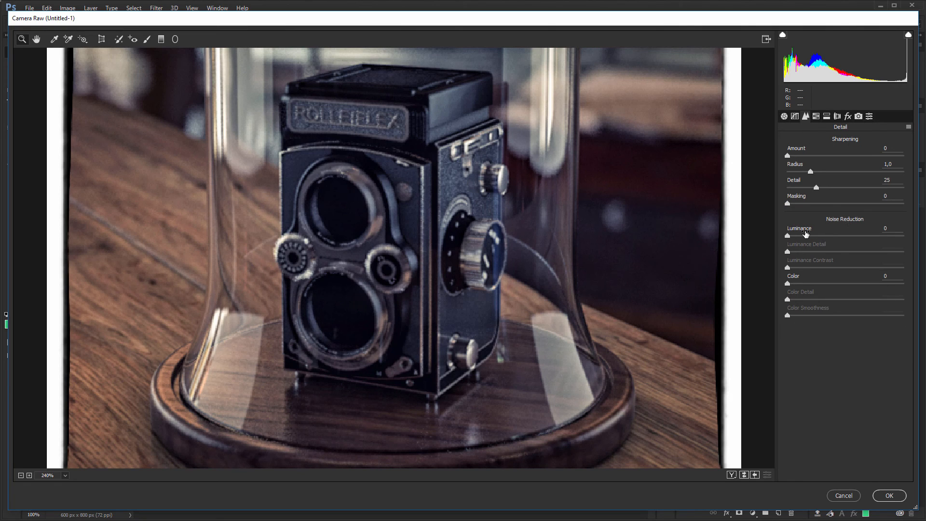
{"action": "left_click_drag", "start_coordinate": [801, 230], "coordinate": [887, 231]}
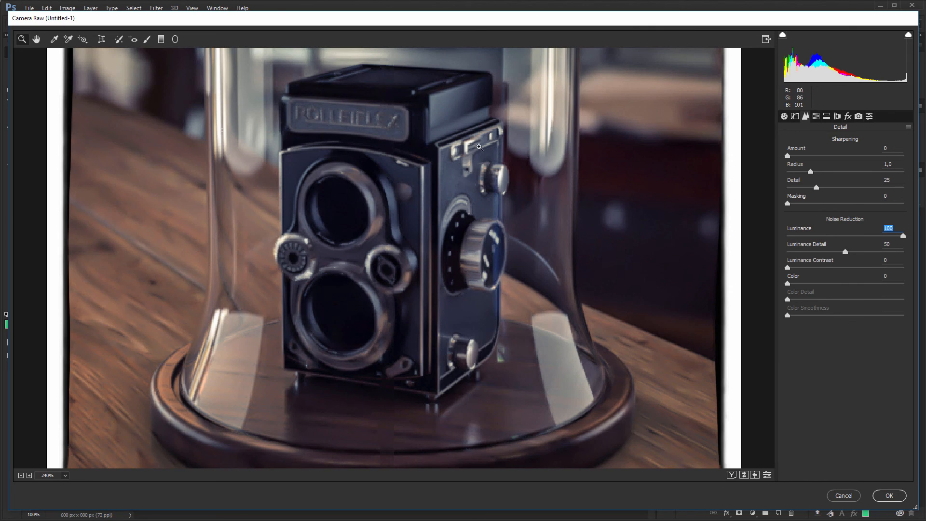
{"action": "mouse_move", "coordinate": [490, 139]}
{"action": "left_mouse_down"}
{"action": "mouse_move", "coordinate": [479, 311]}
{"action": "mouse_move", "coordinate": [484, 144]}
{"action": "mouse_move", "coordinate": [497, 125]}
{"action": "left_mouse_up"}
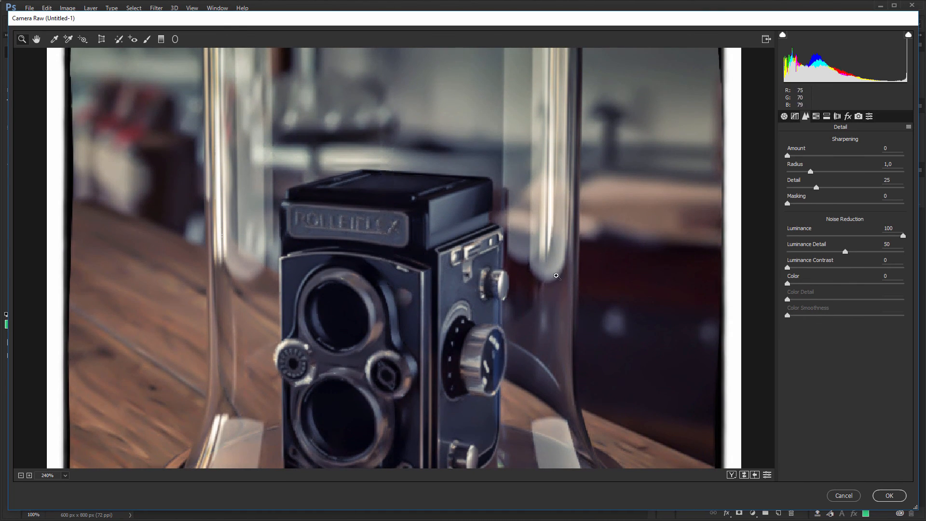
{"action": "left_click", "coordinate": [879, 497]}
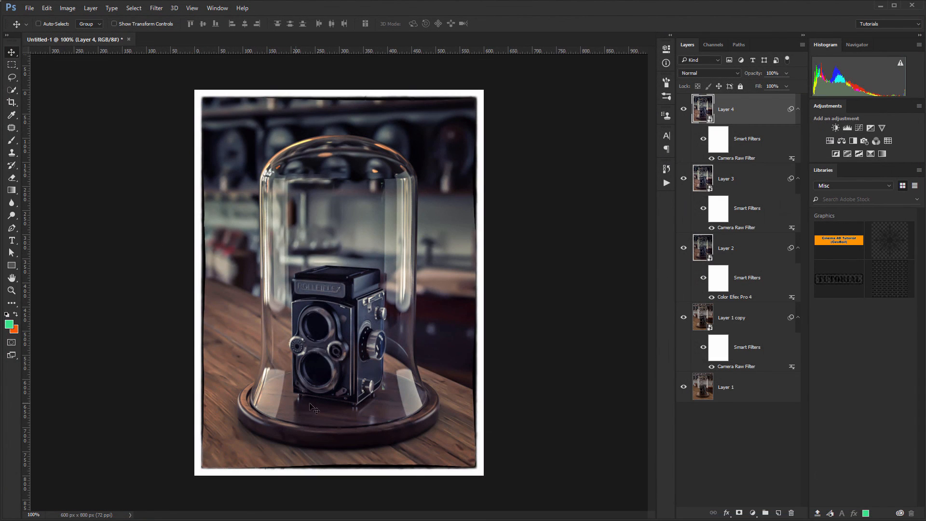
Invert Layer 4's smart filter mask to black and ready the Brush tool with white at size 17.
{"action": "left_click", "coordinate": [711, 134]}
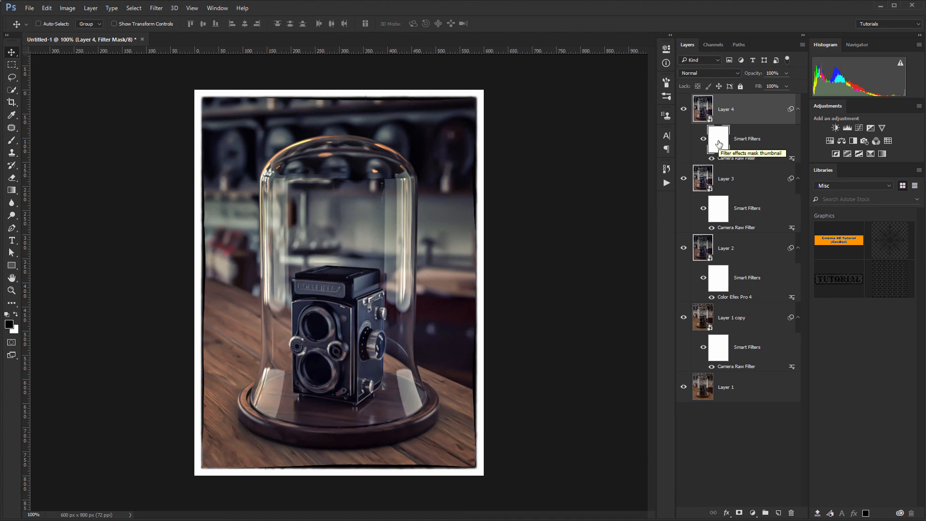
{"action": "key", "text": "ctrl+i"}
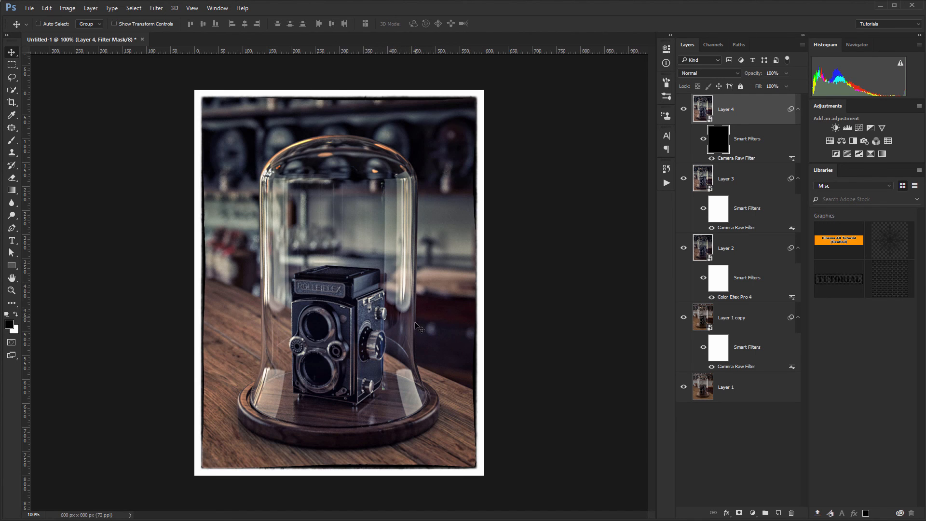
{"action": "scroll", "coordinate": [414, 327], "scroll_direction": "up", "scroll_amount": 5, "text": "alt"}
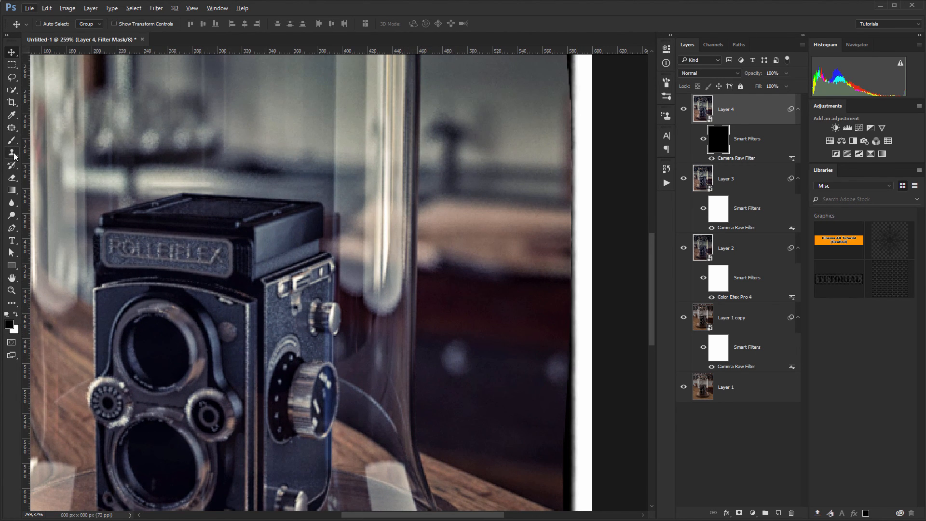
{"action": "left_click", "coordinate": [16, 316]}
{"action": "left_click", "coordinate": [12, 143]}
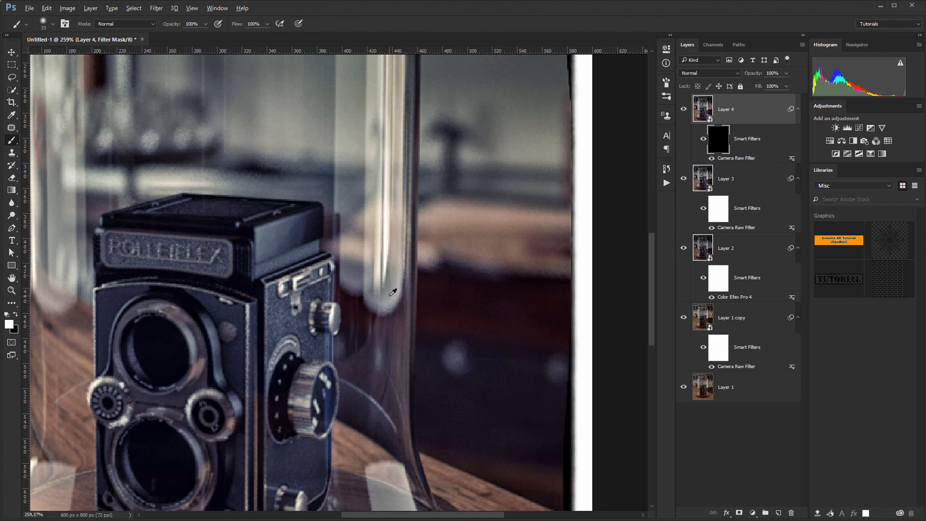
{"action": "scroll", "coordinate": [385, 293], "scroll_direction": "up", "scroll_amount": 2, "text": "alt"}
{"action": "right_click_drag", "start_coordinate": [407, 280], "coordinate": [393, 285], "text": "alt"}
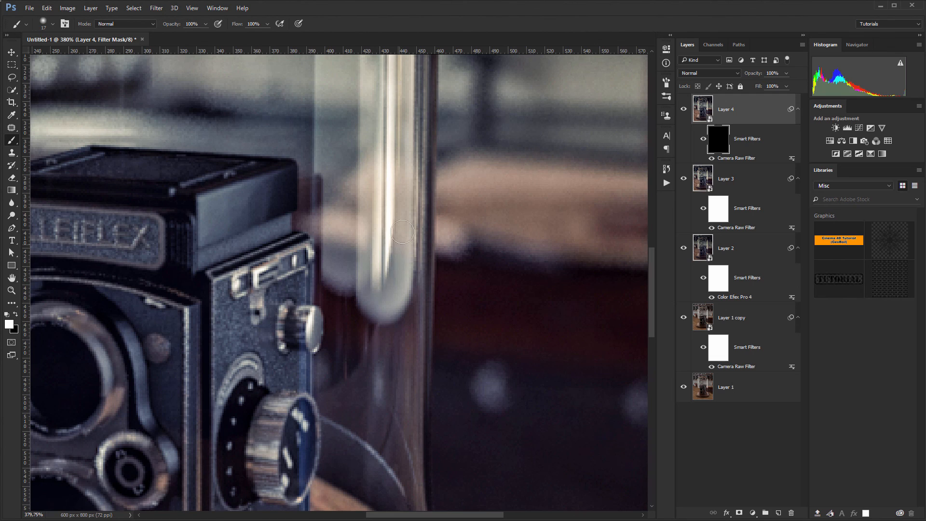
Paint white on the Layer 4 filter mask along the long reflections on the glass bell's right side.
{"action": "mouse_move", "coordinate": [394, 139]}
{"action": "left_mouse_down"}
{"action": "mouse_move", "coordinate": [379, 244]}
{"action": "mouse_move", "coordinate": [384, 180]}
{"action": "mouse_move", "coordinate": [391, 272]}
{"action": "mouse_move", "coordinate": [393, 197]}
{"action": "mouse_move", "coordinate": [378, 348]}
{"action": "left_mouse_up"}
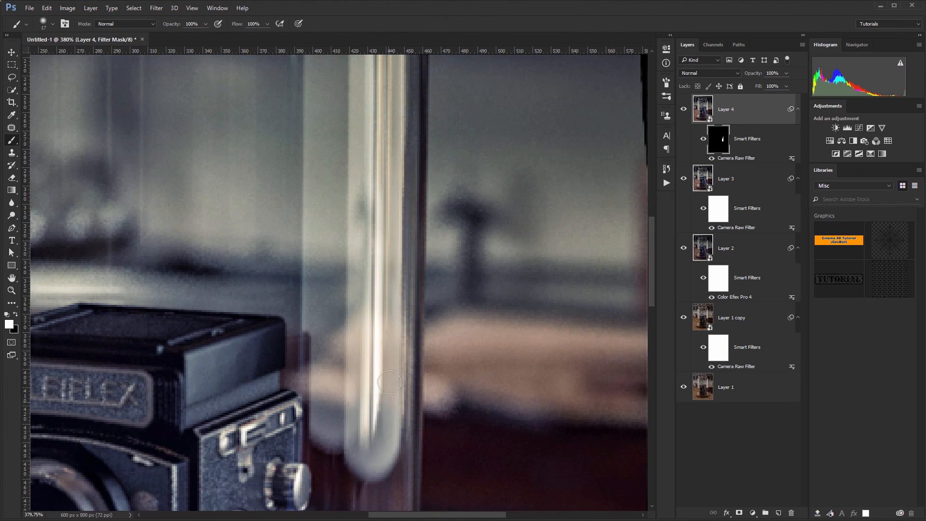
{"action": "left_click_drag", "start_coordinate": [380, 155], "coordinate": [363, 317]}
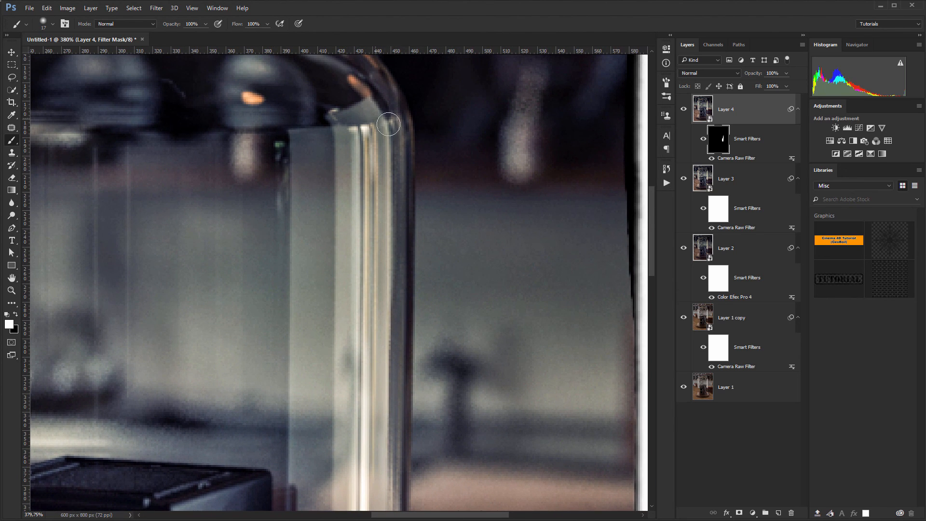
{"action": "mouse_move", "coordinate": [395, 128]}
{"action": "left_mouse_down"}
{"action": "mouse_move", "coordinate": [375, 121]}
{"action": "mouse_move", "coordinate": [380, 319]}
{"action": "left_mouse_up"}
{"action": "mouse_move", "coordinate": [374, 411]}
{"action": "left_mouse_down"}
{"action": "mouse_move", "coordinate": [352, 327]}
{"action": "mouse_move", "coordinate": [352, 392]}
{"action": "mouse_move", "coordinate": [380, 141]}
{"action": "mouse_move", "coordinate": [369, 118]}
{"action": "mouse_move", "coordinate": [351, 126]}
{"action": "mouse_move", "coordinate": [357, 163]}
{"action": "left_mouse_up"}
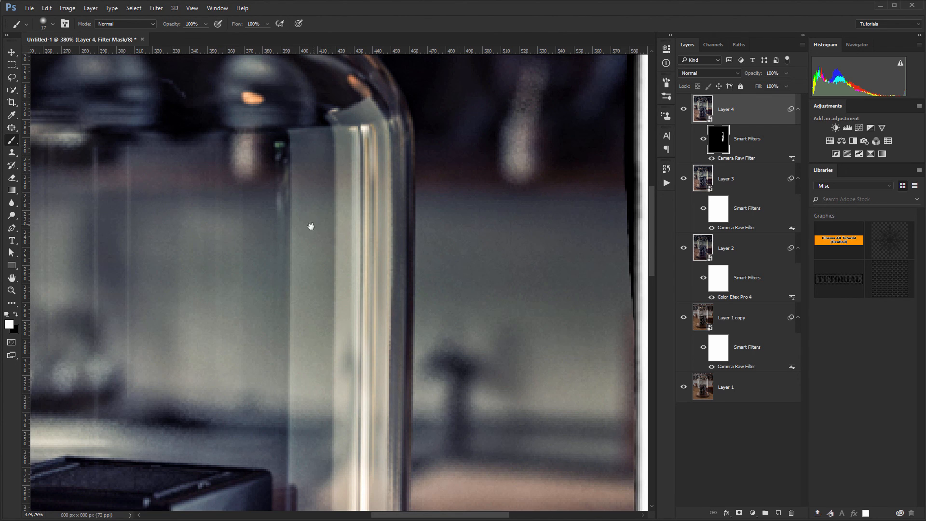
{"action": "left_click_drag", "start_coordinate": [311, 226], "coordinate": [405, 187]}
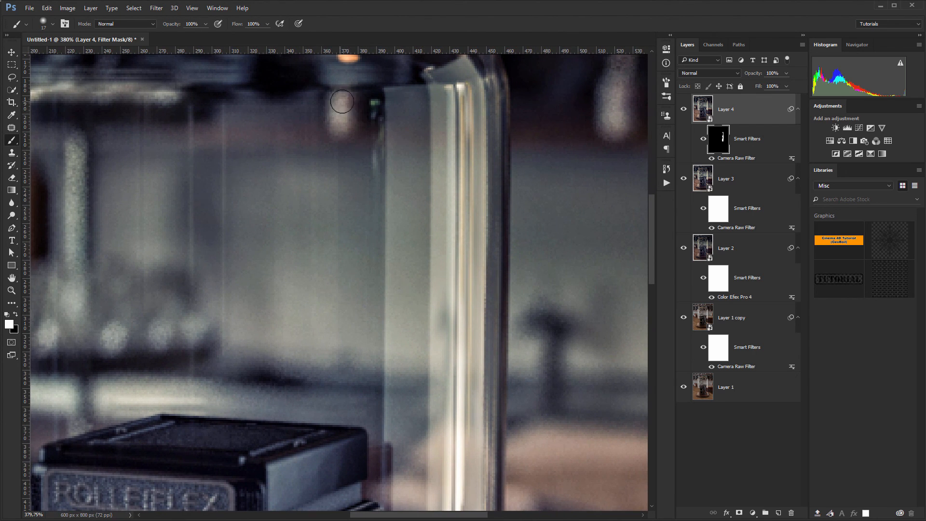
{"action": "left_click_drag", "start_coordinate": [418, 270], "coordinate": [411, 190]}
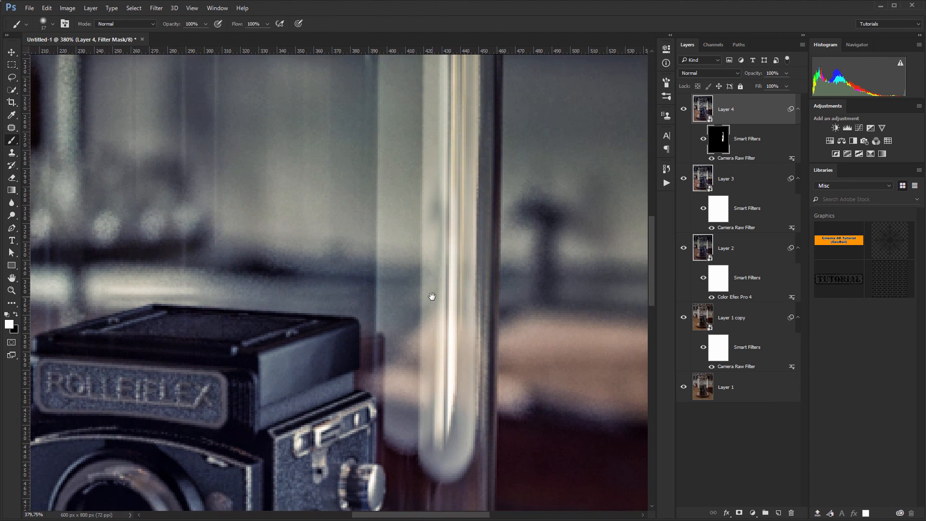
Paint white on the filter mask over the glass reflections beside the Rolleiflex on the bell's left side.
{"action": "left_click_drag", "start_coordinate": [432, 296], "coordinate": [436, 179]}
{"action": "left_click_drag", "start_coordinate": [320, 302], "coordinate": [277, 378]}
{"action": "mouse_move", "coordinate": [282, 202]}
{"action": "left_mouse_down"}
{"action": "mouse_move", "coordinate": [269, 293]}
{"action": "mouse_move", "coordinate": [308, 215]}
{"action": "left_mouse_up"}
{"action": "mouse_move", "coordinate": [289, 339]}
{"action": "left_mouse_down"}
{"action": "mouse_move", "coordinate": [339, 260]}
{"action": "mouse_move", "coordinate": [304, 275]}
{"action": "mouse_move", "coordinate": [296, 254]}
{"action": "mouse_move", "coordinate": [310, 284]}
{"action": "left_mouse_up"}
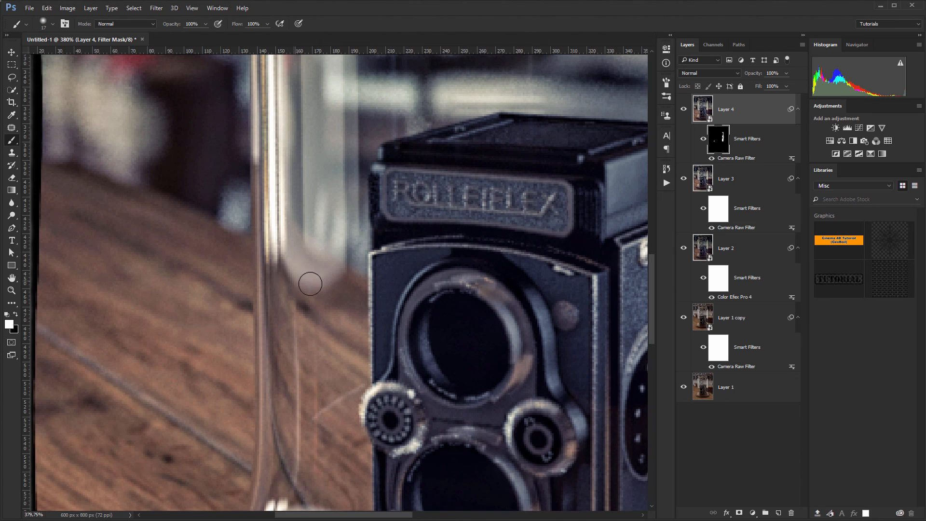
{"action": "left_click_drag", "start_coordinate": [324, 88], "coordinate": [295, 347]}
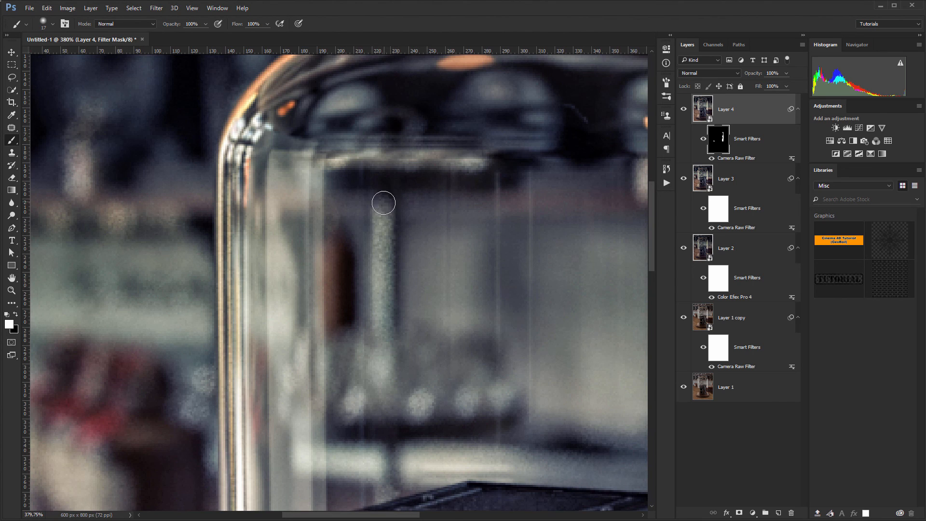
{"action": "left_click_drag", "start_coordinate": [383, 202], "coordinate": [388, 348]}
{"action": "key", "text": "ctrl+1"}
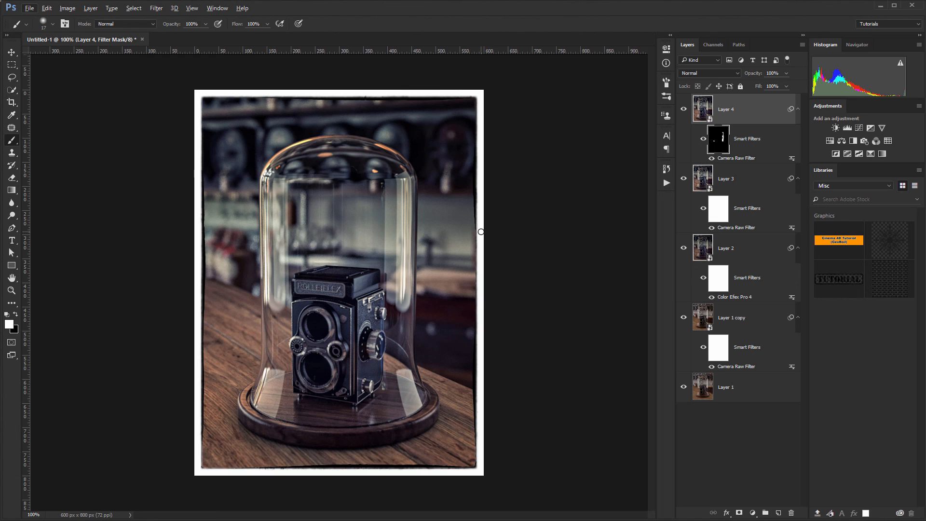
Switch to the Cinema 4D Picture Viewer and examine glassbell_02.jpg as the reference for the image's look.
{"action": "scroll", "coordinate": [335, 276], "scroll_direction": "up", "scroll_amount": 2, "text": "alt"}
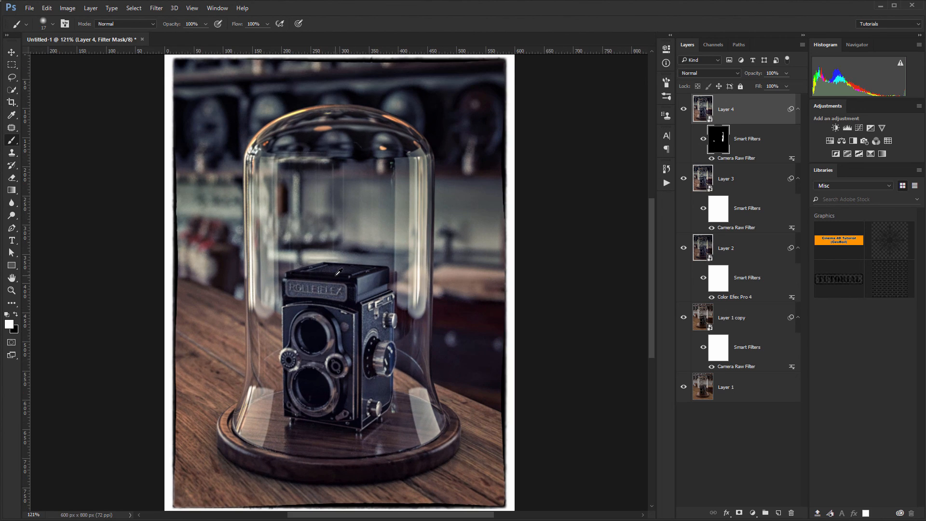
{"action": "scroll", "coordinate": [336, 275], "scroll_direction": "down", "scroll_amount": 1, "text": "alt"}
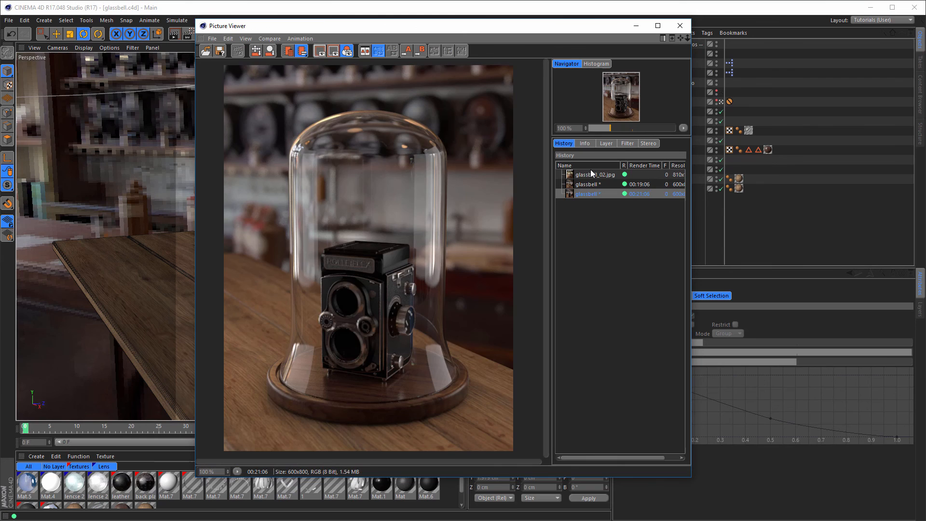
{"action": "left_click", "coordinate": [591, 175]}
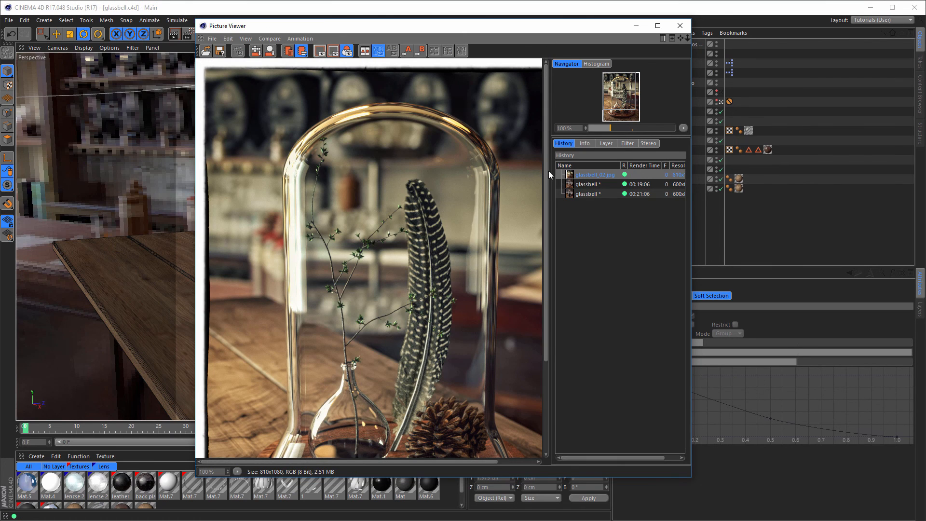
{"action": "left_click_drag", "start_coordinate": [547, 171], "coordinate": [546, 225]}
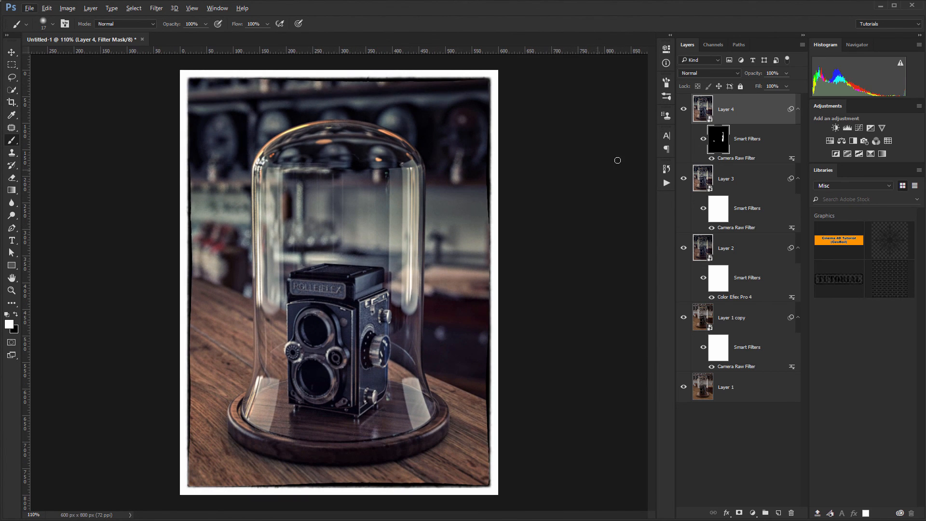
Back in Photoshop, stamp all visible layers into a new smart object above Layer 4 and warm its Temperature with the Camera Raw Filter.
{"action": "left_click", "coordinate": [751, 113]}
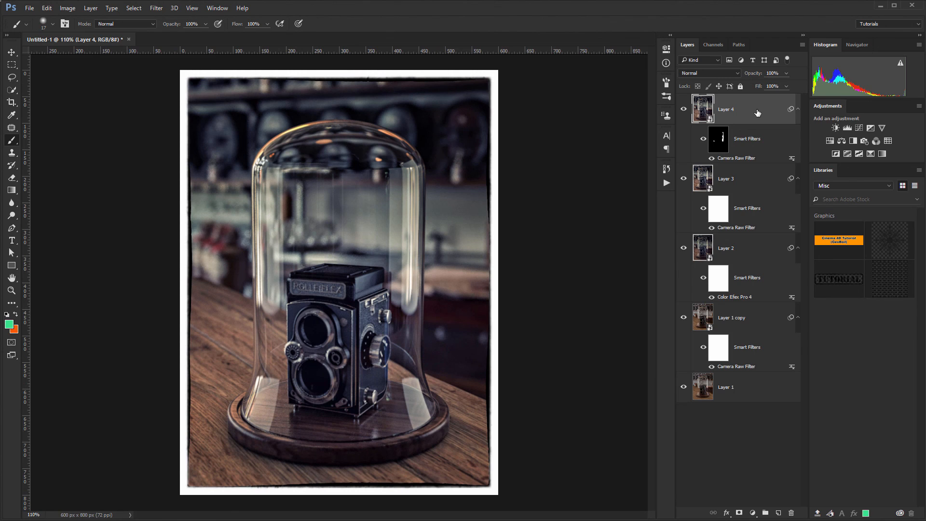
{"action": "key", "text": "ctrl+shift+alt+e"}
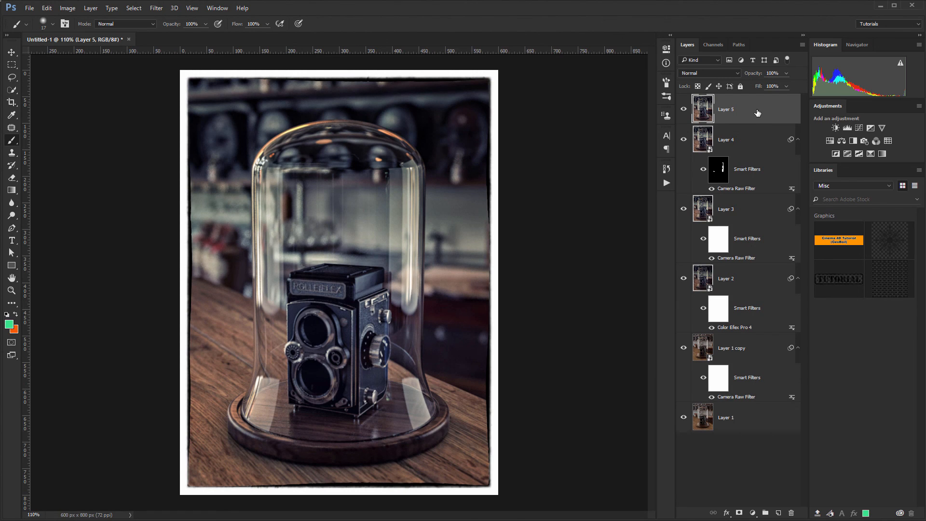
{"action": "key", "text": "ctrl+shift+a"}
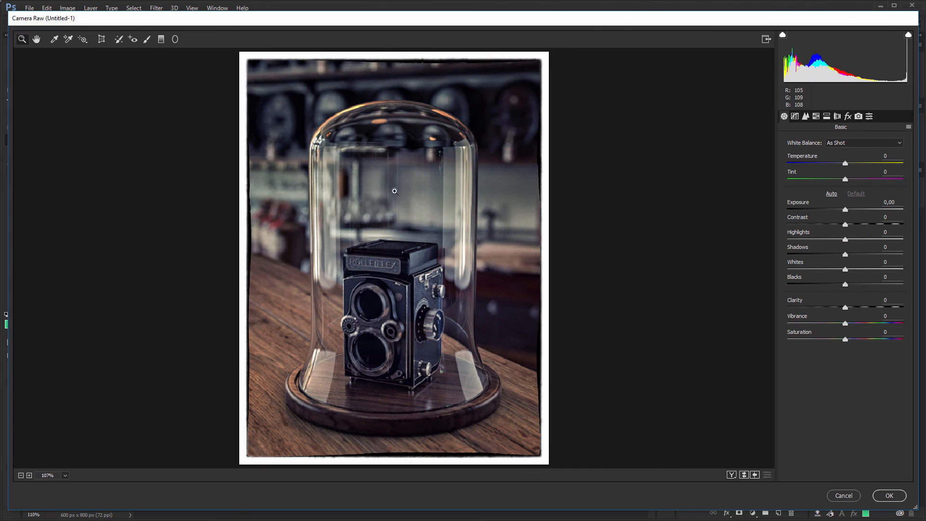
{"action": "left_click_drag", "start_coordinate": [811, 160], "coordinate": [820, 160]}
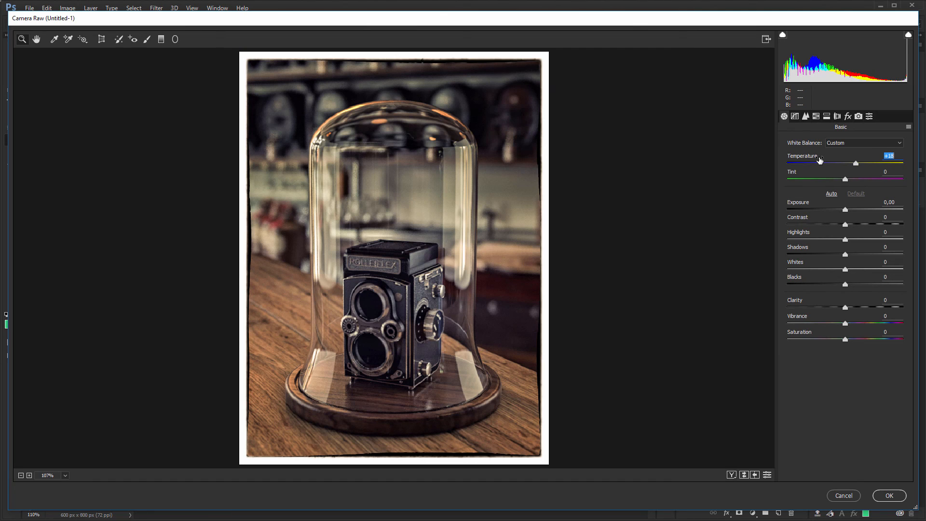
{"action": "left_click_drag", "start_coordinate": [807, 159], "coordinate": [809, 160]}
{"action": "left_click", "coordinate": [889, 496]}
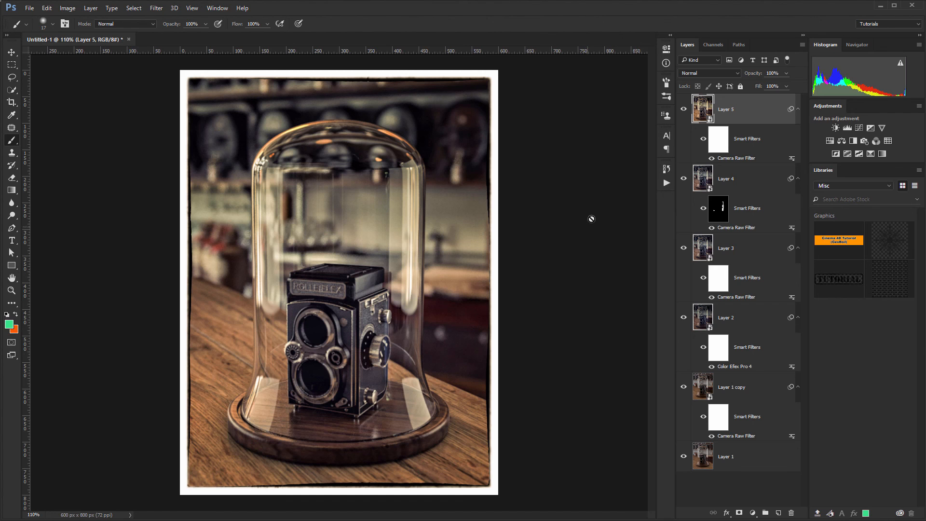
Return to Cinema 4D and compare the warm tones of glassbell_02.jpg with the graded render.
{"action": "key", "text": "alt+Tab"}
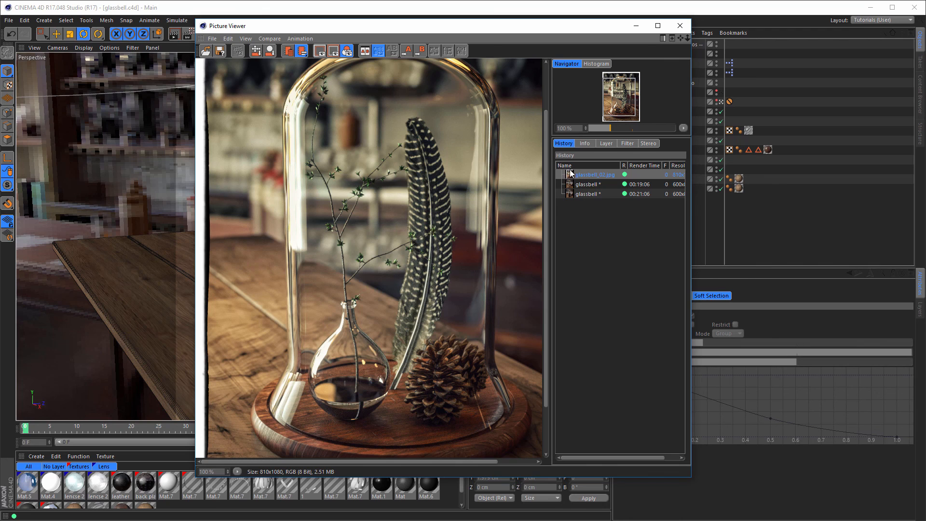
{"action": "left_click_drag", "start_coordinate": [547, 141], "coordinate": [547, 222]}
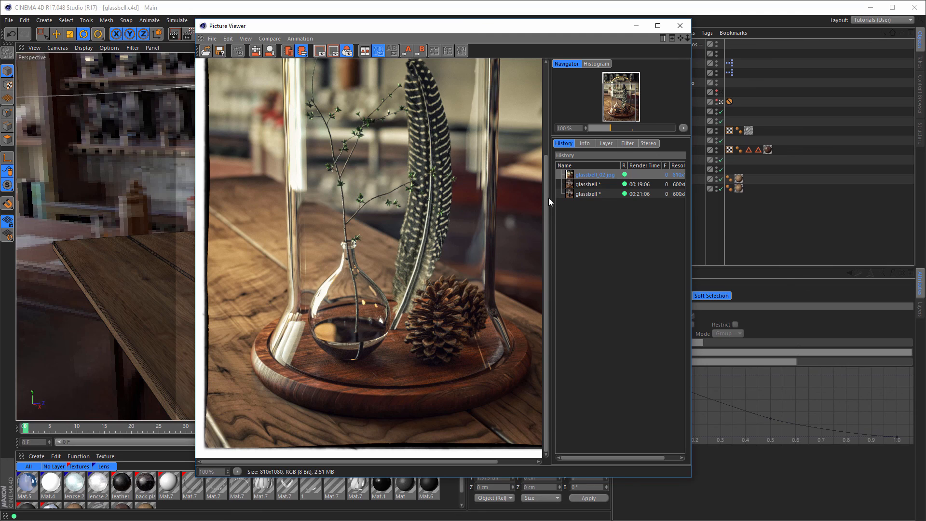
{"action": "left_click_drag", "start_coordinate": [548, 198], "coordinate": [552, 145]}
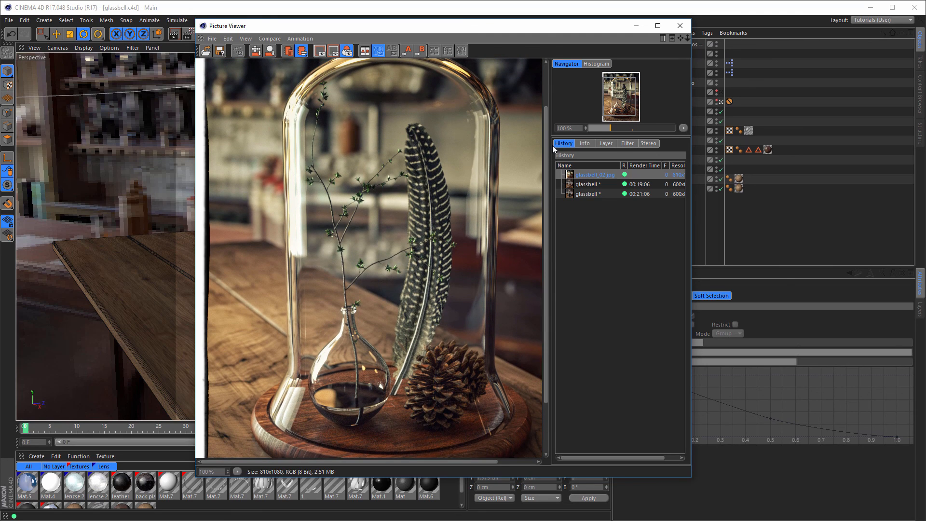